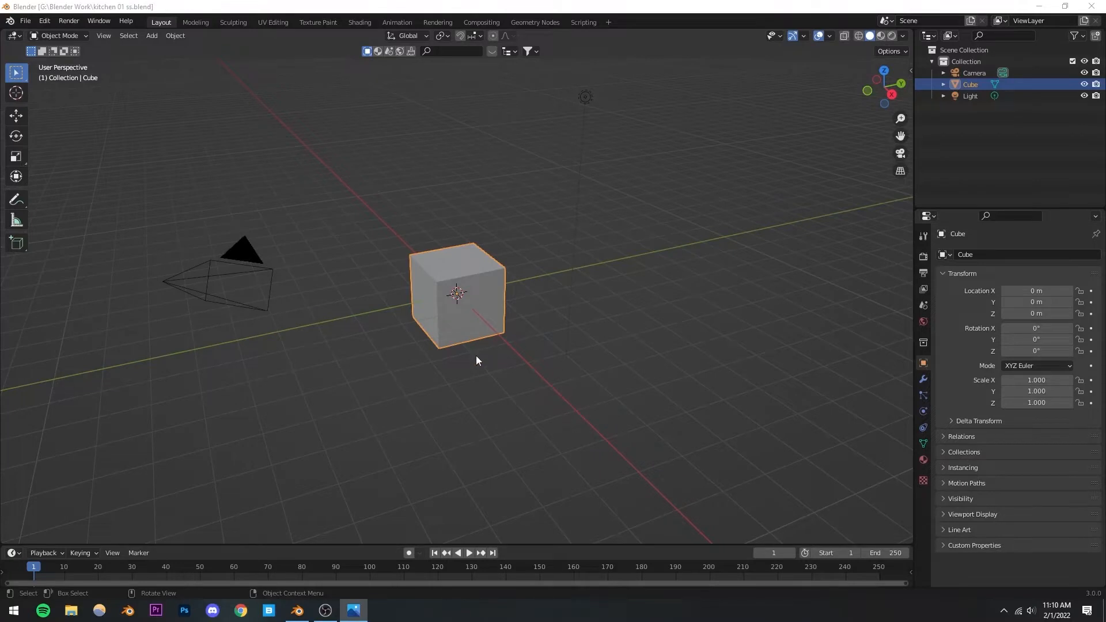
Switch to Chrome and search Google for the average kitchen height
{"action": "middle_click_drag", "start_coordinate": [432, 386], "coordinate": [444, 413]}
{"action": "scroll", "coordinate": [440, 379], "scroll_direction": "up", "scroll_amount": 3}
{"action": "middle_click_drag", "start_coordinate": [442, 358], "coordinate": [446, 412]}
{"action": "left_click", "coordinate": [249, 615]}
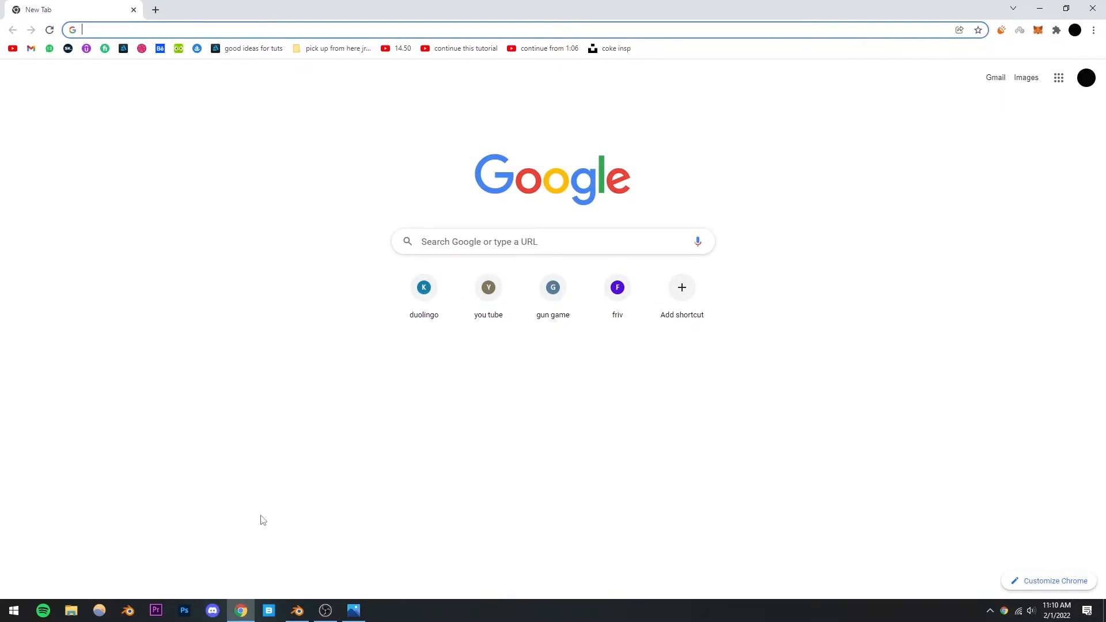
{"action": "type", "text": "aberage k"}
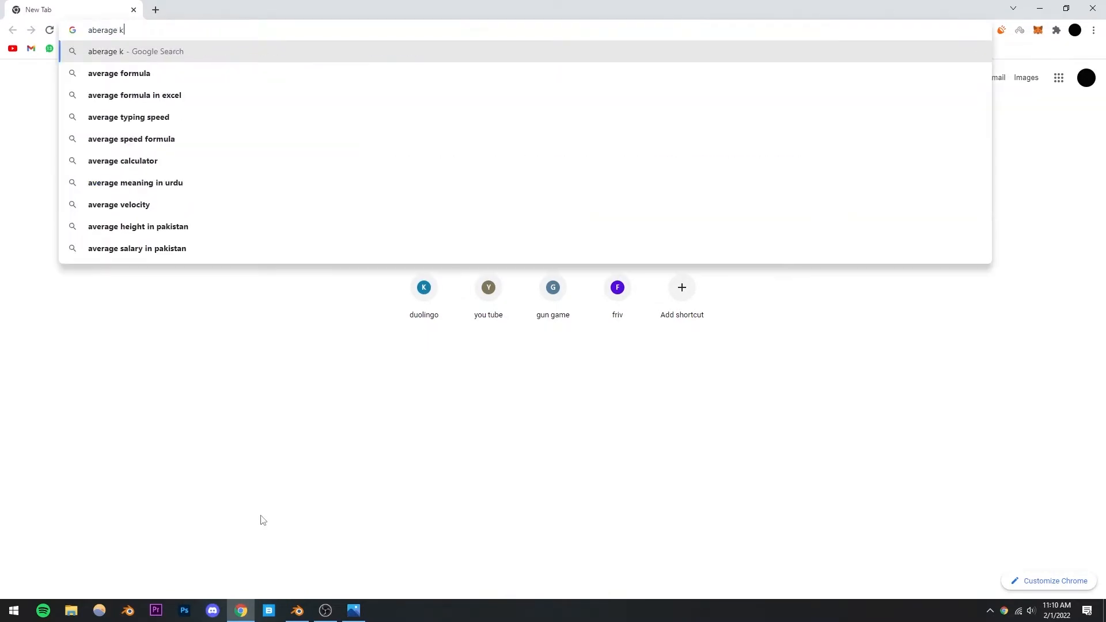
{"action": "type", "text": "itchen"}
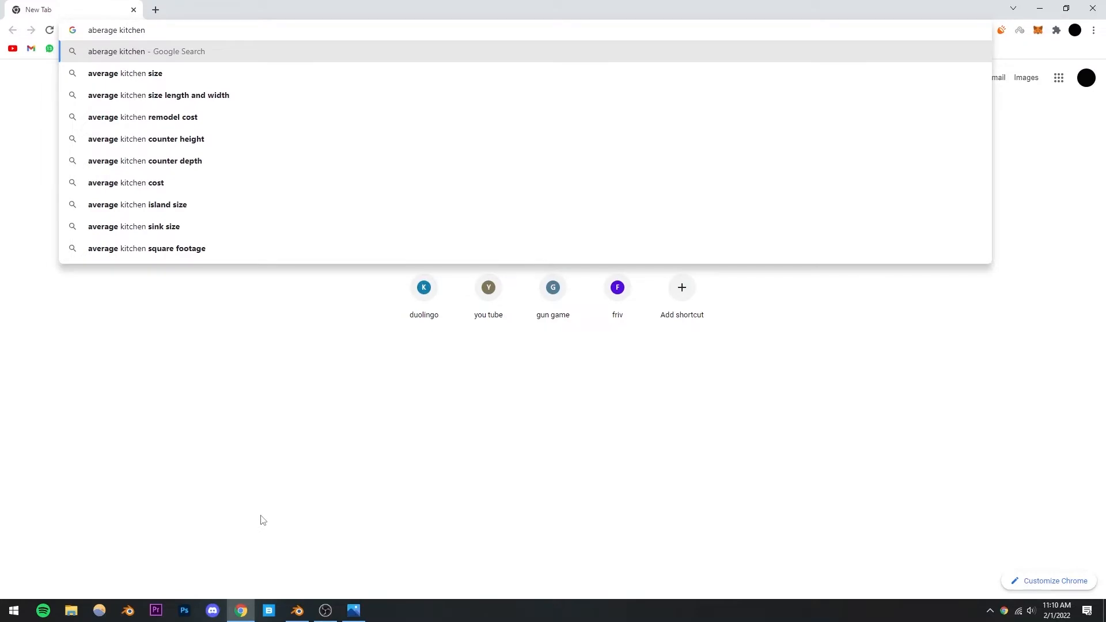
{"action": "type", "text": " height"}
{"action": "key", "text": "Return"}
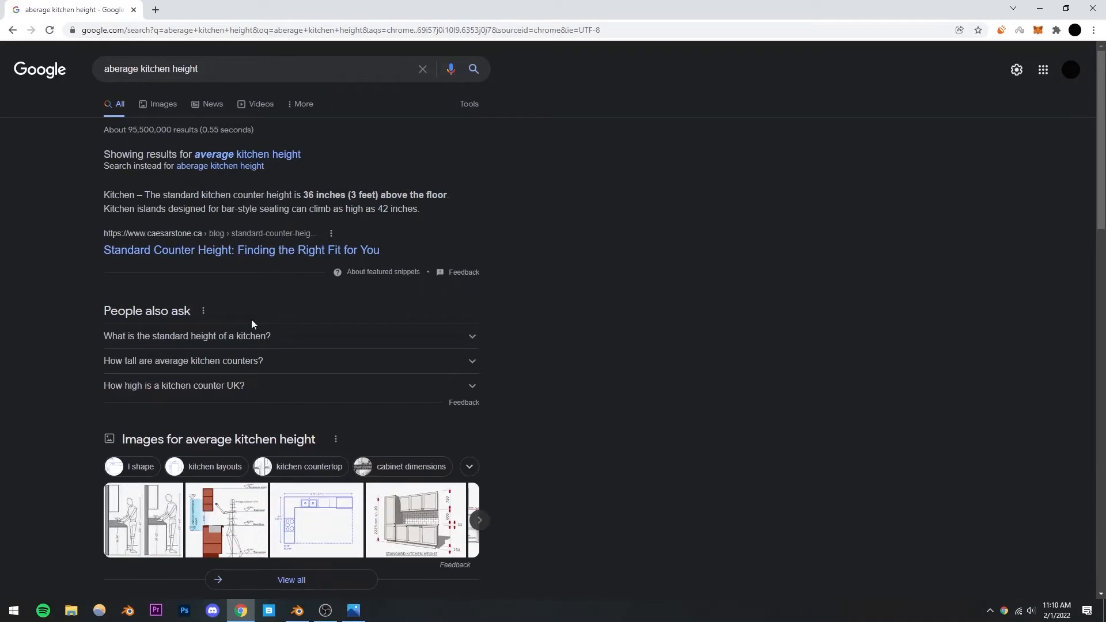
Change the Google query to the average room height, and return to Blender
{"action": "double_click", "coordinate": [147, 69]}
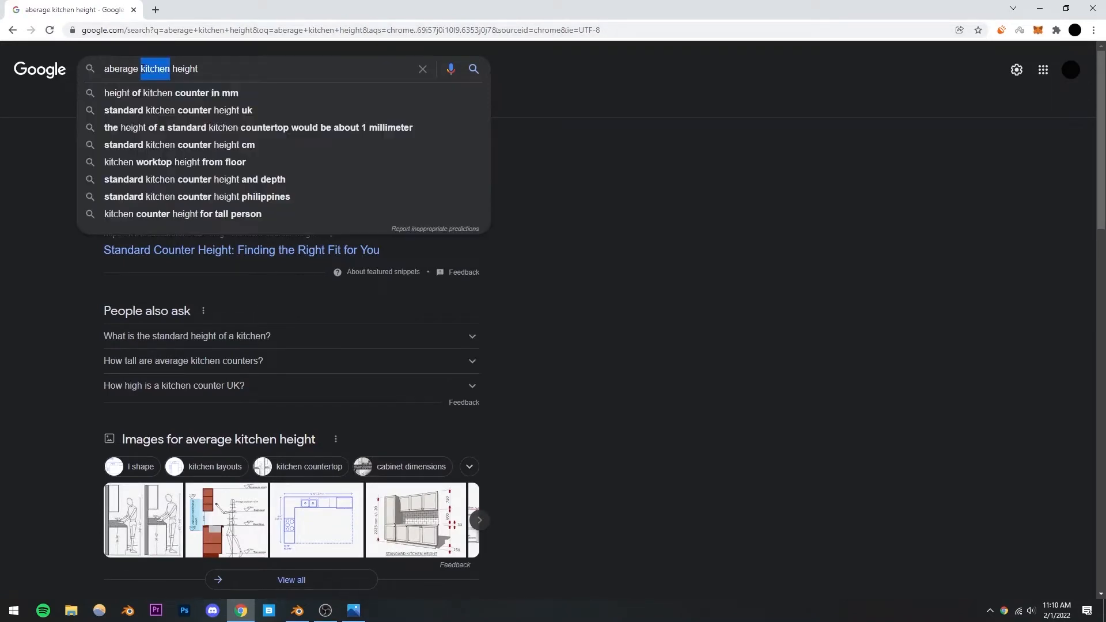
{"action": "type", "text": "room"}
{"action": "key", "text": "Return"}
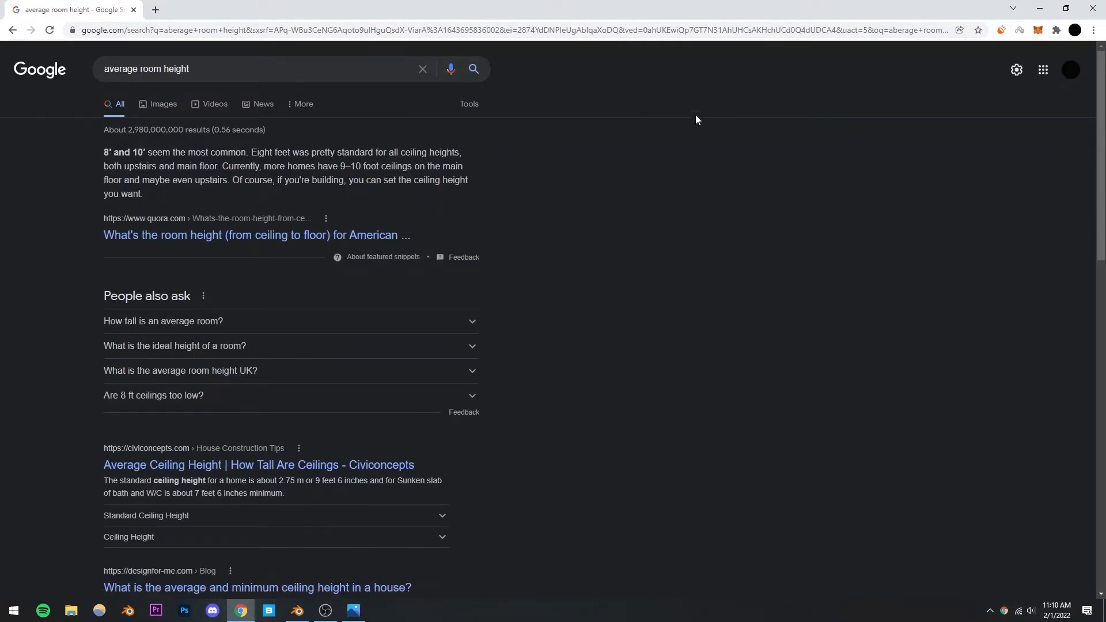
{"action": "left_click", "coordinate": [1040, 8]}
In the back orthographic view, move the cube up 1 m so its base rests on the ground line
{"action": "middle_click_drag", "start_coordinate": [465, 241], "coordinate": [469, 191]}
{"action": "scroll", "coordinate": [451, 257], "scroll_direction": "down", "scroll_amount": 4}
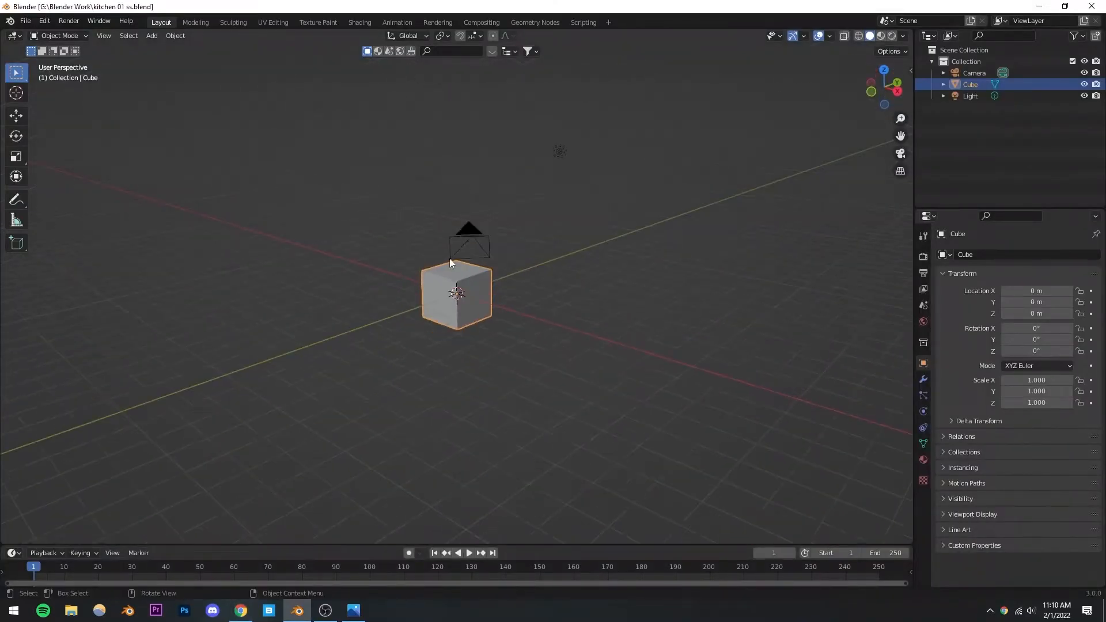
{"action": "middle_click_drag", "start_coordinate": [450, 258], "coordinate": [445, 308]}
{"action": "scroll", "coordinate": [454, 262], "scroll_direction": "up", "scroll_amount": 5}
{"action": "middle_click_drag", "start_coordinate": [441, 282], "coordinate": [411, 254]}
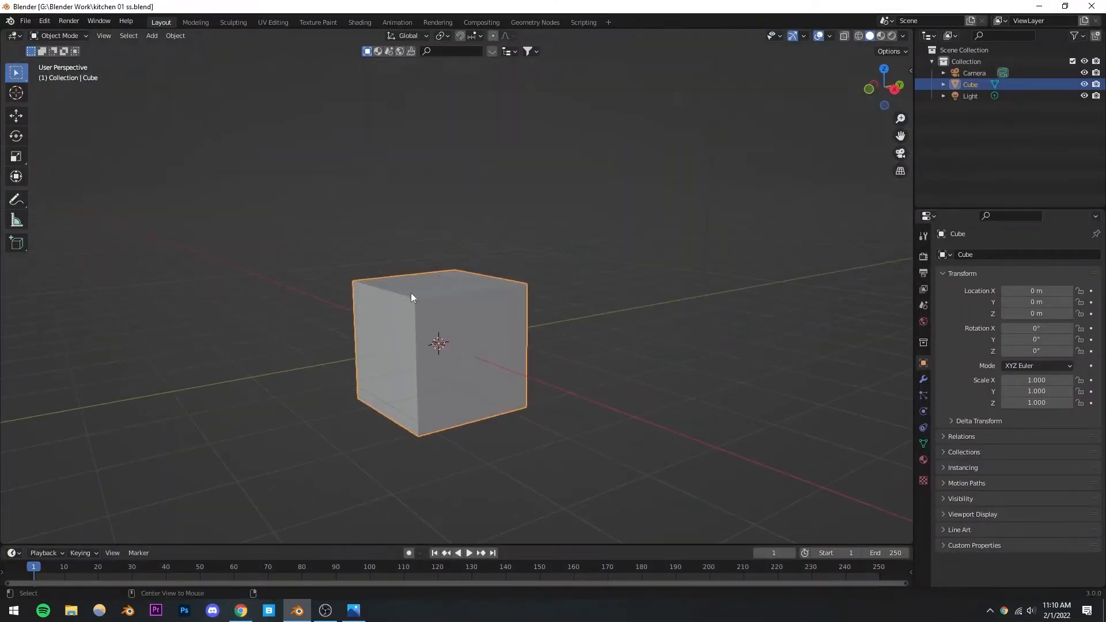
{"action": "key", "text": "ctrl+KP_1"}
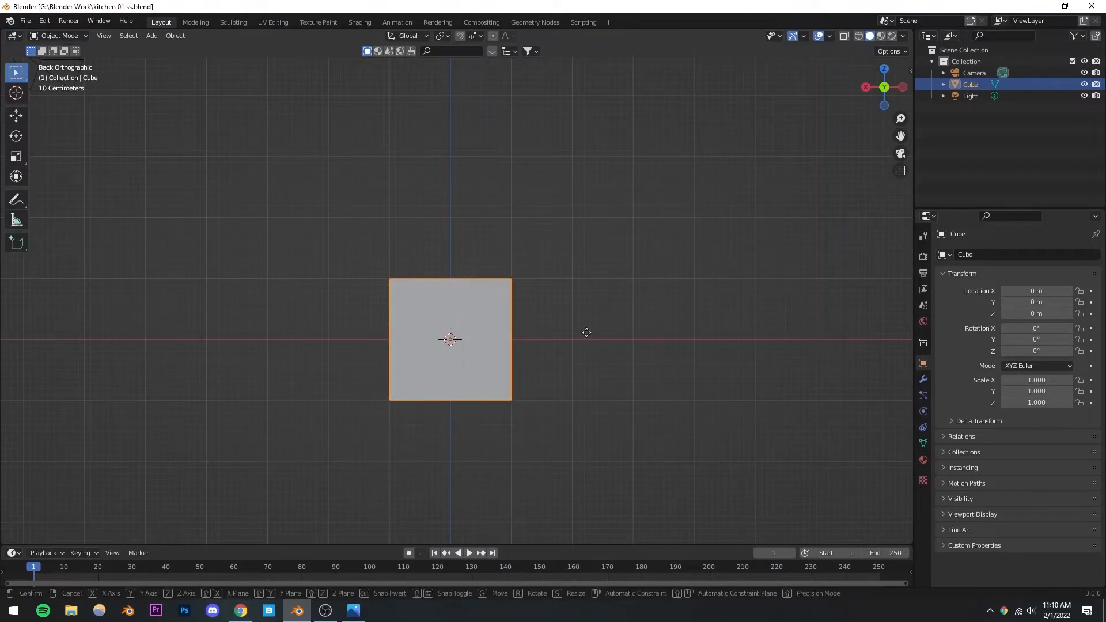
{"action": "key", "text": "g"}
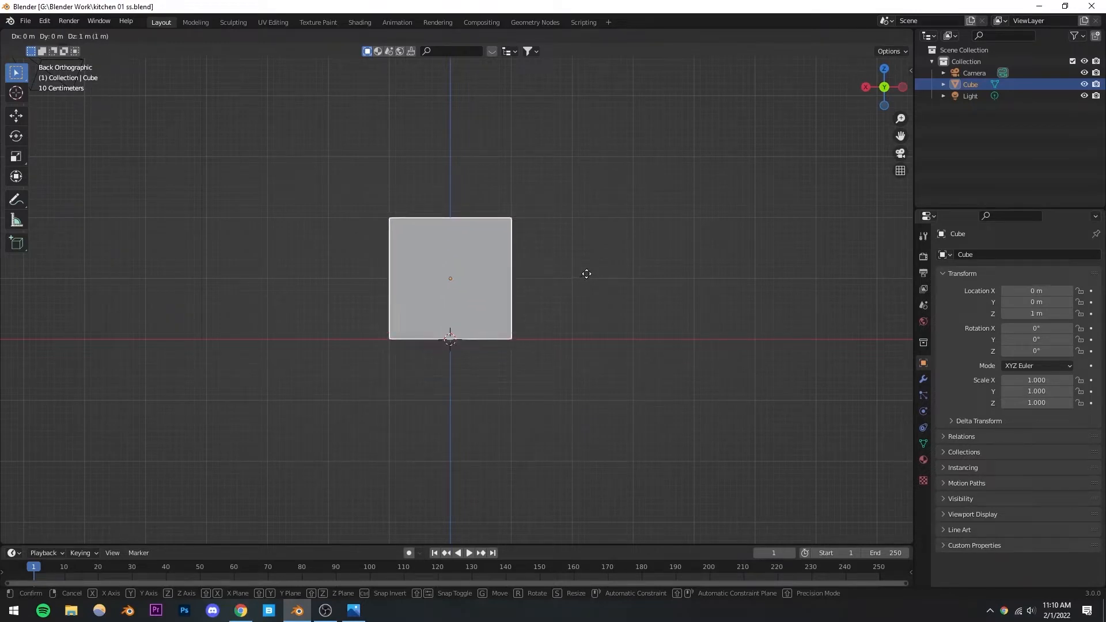
{"action": "left_click", "coordinate": [585, 274]}
{"action": "middle_click_drag", "start_coordinate": [586, 275], "coordinate": [442, 365]}
{"action": "scroll", "coordinate": [438, 346], "scroll_direction": "down", "scroll_amount": 3}
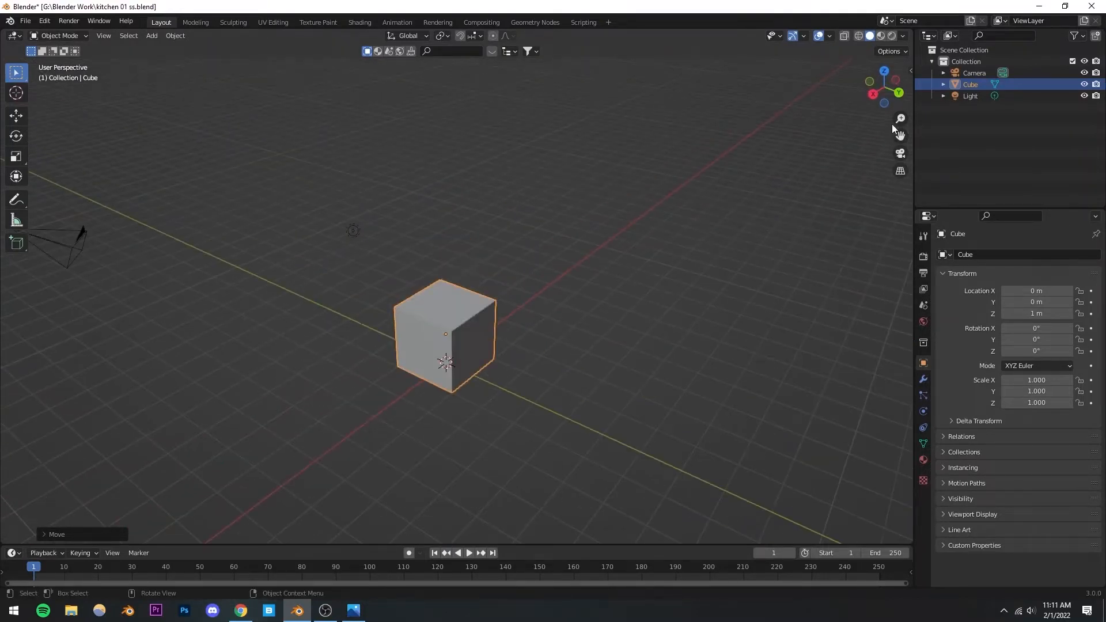
Show the cube's transform values in the viewport and set its Z dimension to 9 ft
{"action": "left_click", "coordinate": [910, 70]}
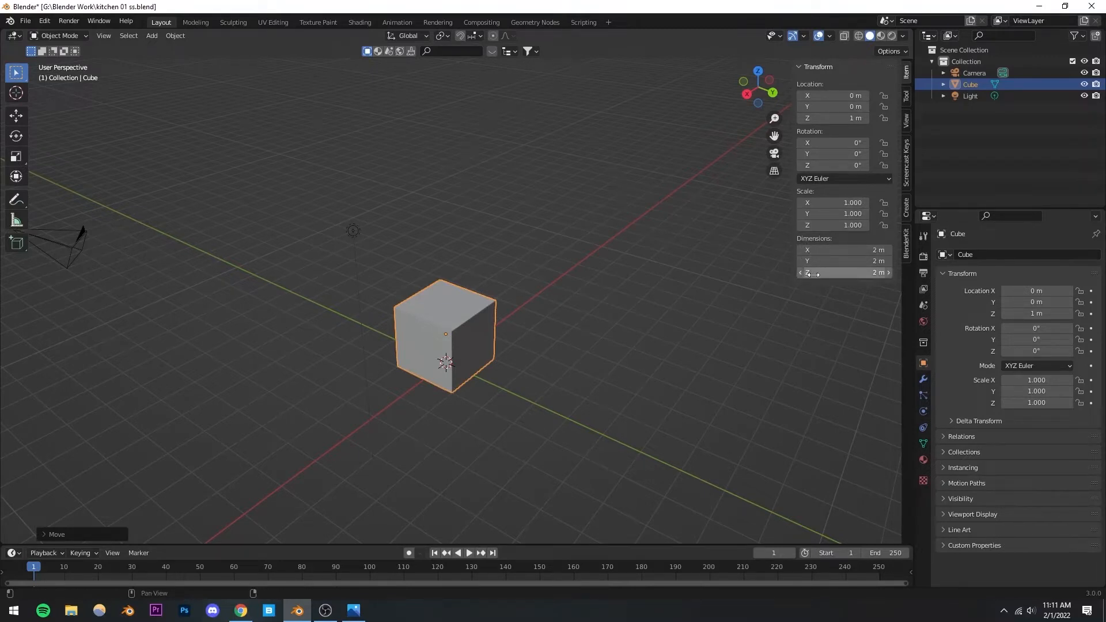
{"action": "left_click", "coordinate": [872, 272]}
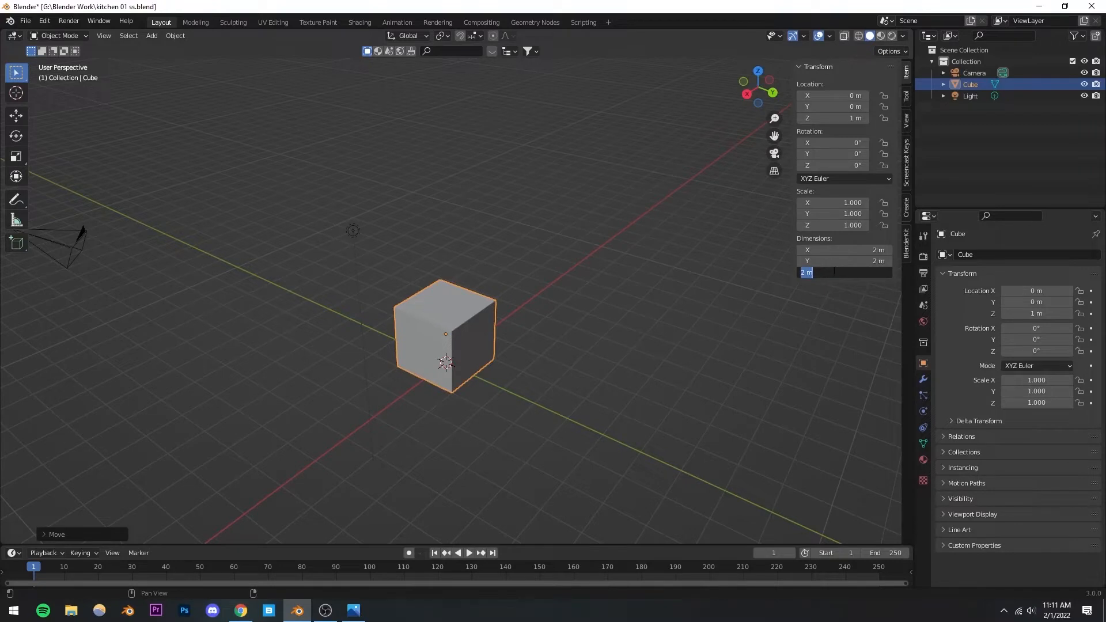
{"action": "type", "text": "9ft"}
{"action": "key", "text": "Return"}
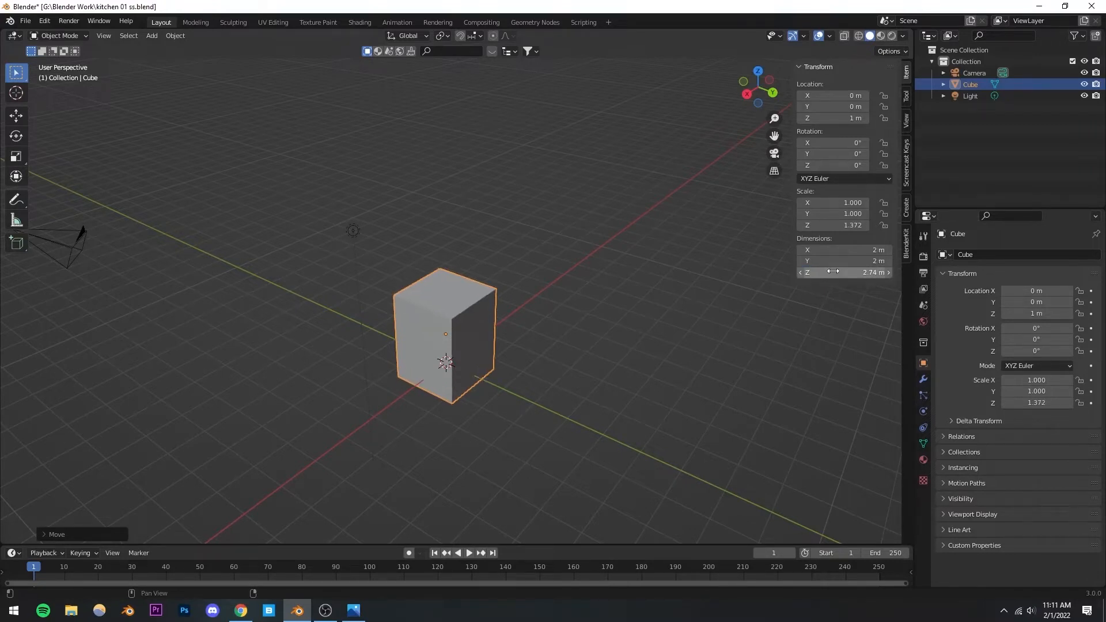
In the back orthographic view, raise the cube 0.4 m to bring its base close to the ground line
{"action": "middle_click_drag", "start_coordinate": [489, 343], "coordinate": [534, 271]}
{"action": "middle_click_drag", "start_coordinate": [385, 320], "coordinate": [441, 342], "text": "alt"}
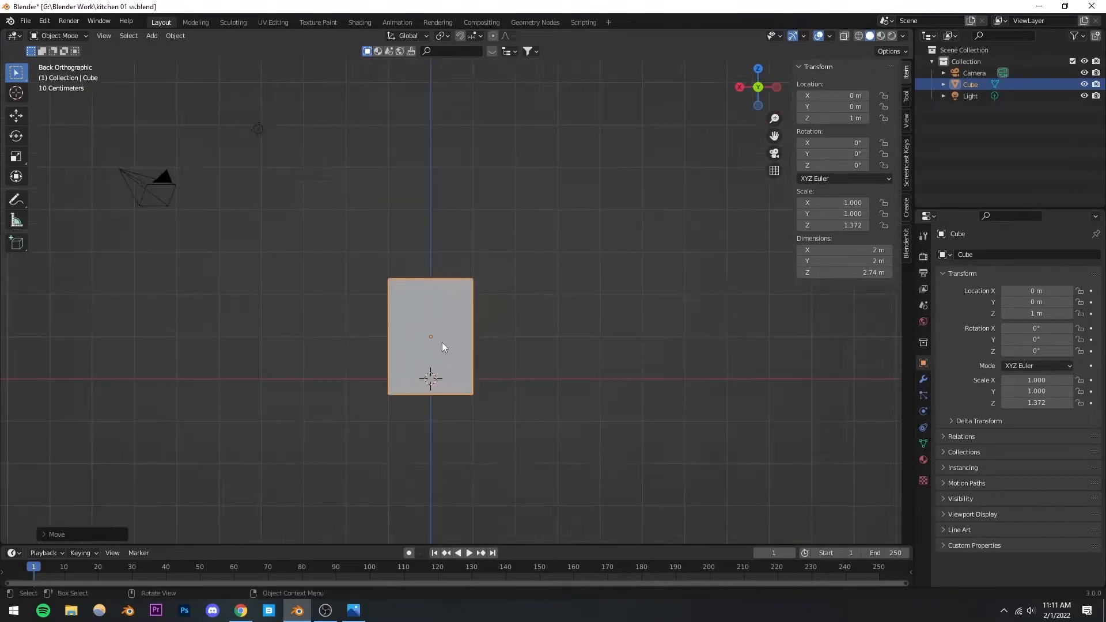
{"action": "scroll", "coordinate": [440, 346], "scroll_direction": "up", "scroll_amount": 4}
{"action": "middle_click_drag", "start_coordinate": [422, 414], "coordinate": [469, 326], "text": "shift"}
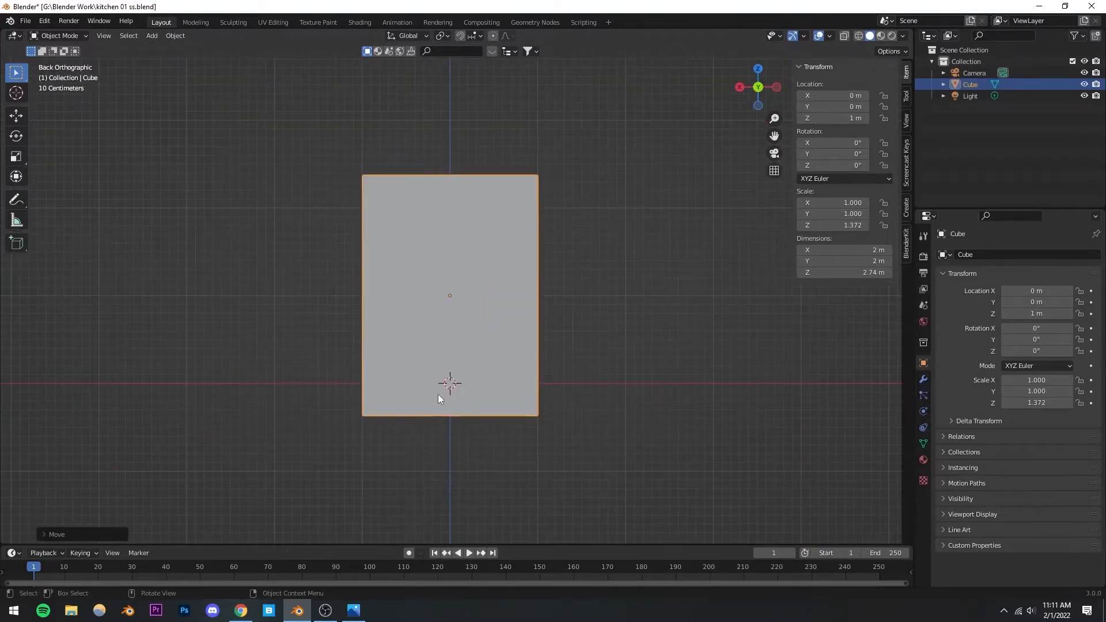
{"action": "scroll", "coordinate": [438, 395], "scroll_direction": "up", "scroll_amount": 3}
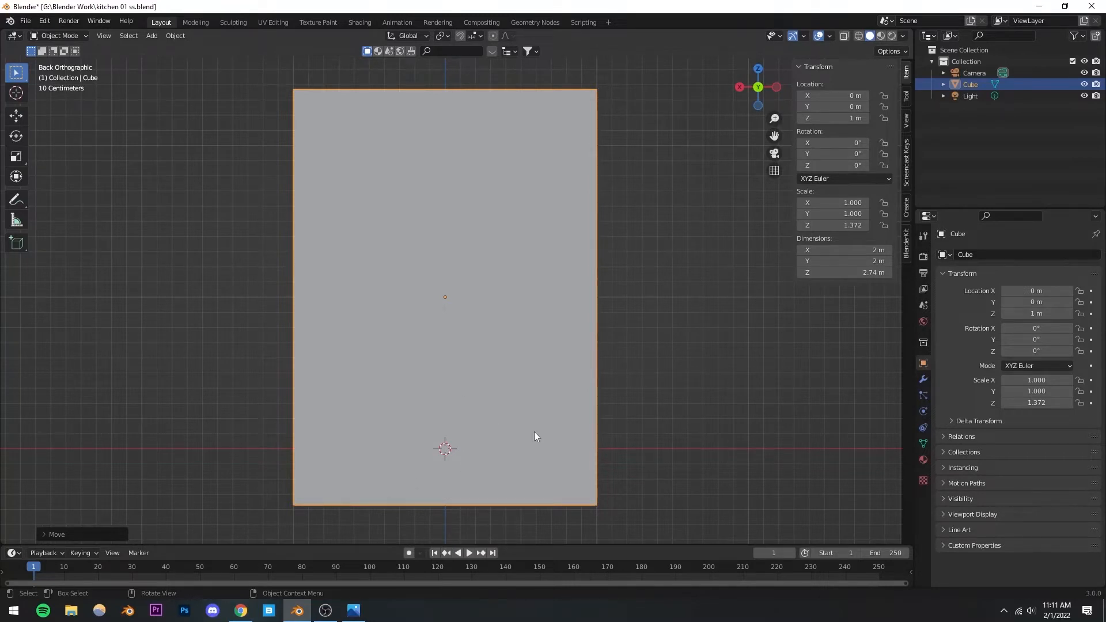
{"action": "key", "text": "g"}
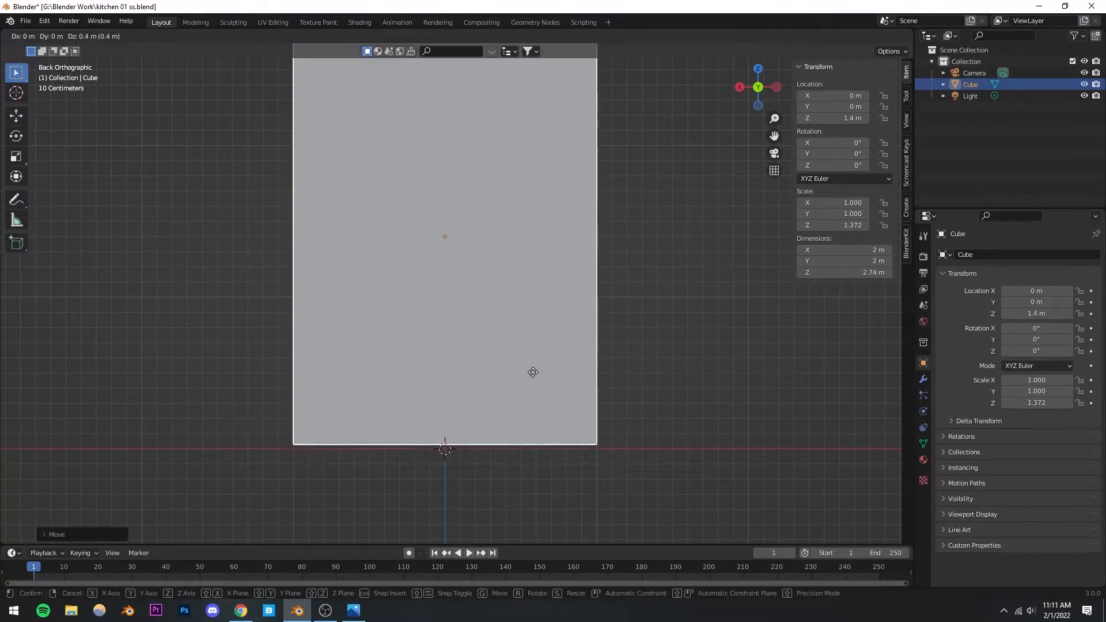
{"action": "left_click", "coordinate": [533, 372]}
Fine-tune the cube's position along Z to 1.372 m so its base meets the ground line
{"action": "scroll", "coordinate": [468, 444], "scroll_direction": "up", "scroll_amount": 5}
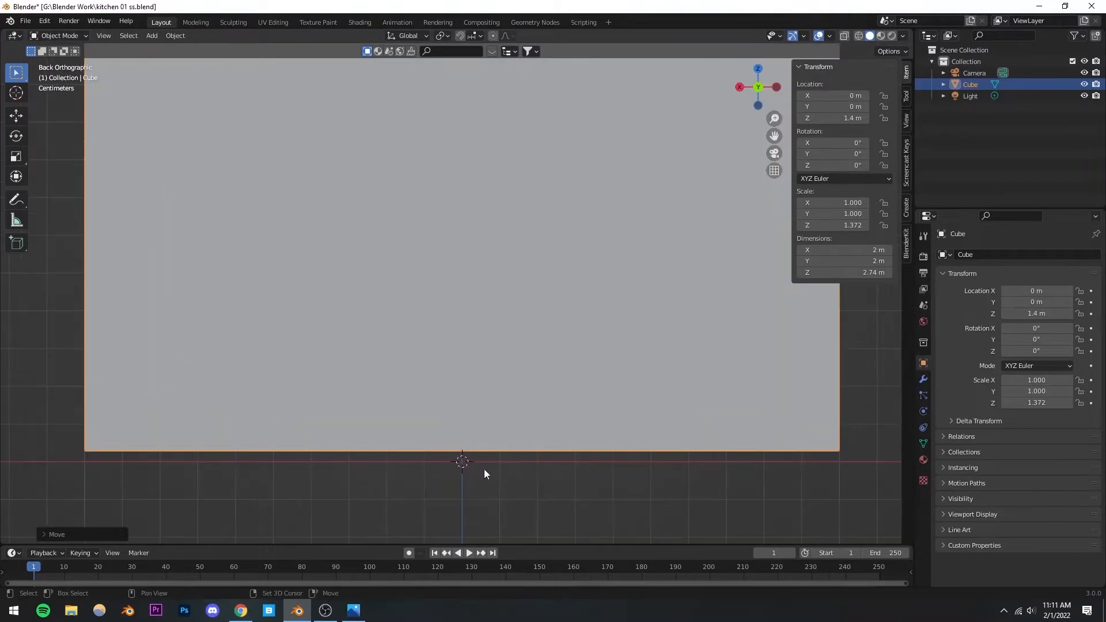
{"action": "middle_click_drag", "start_coordinate": [484, 473], "coordinate": [470, 357], "text": "shift"}
{"action": "scroll", "coordinate": [473, 346], "scroll_direction": "up", "scroll_amount": 5}
{"action": "key", "text": "g"}
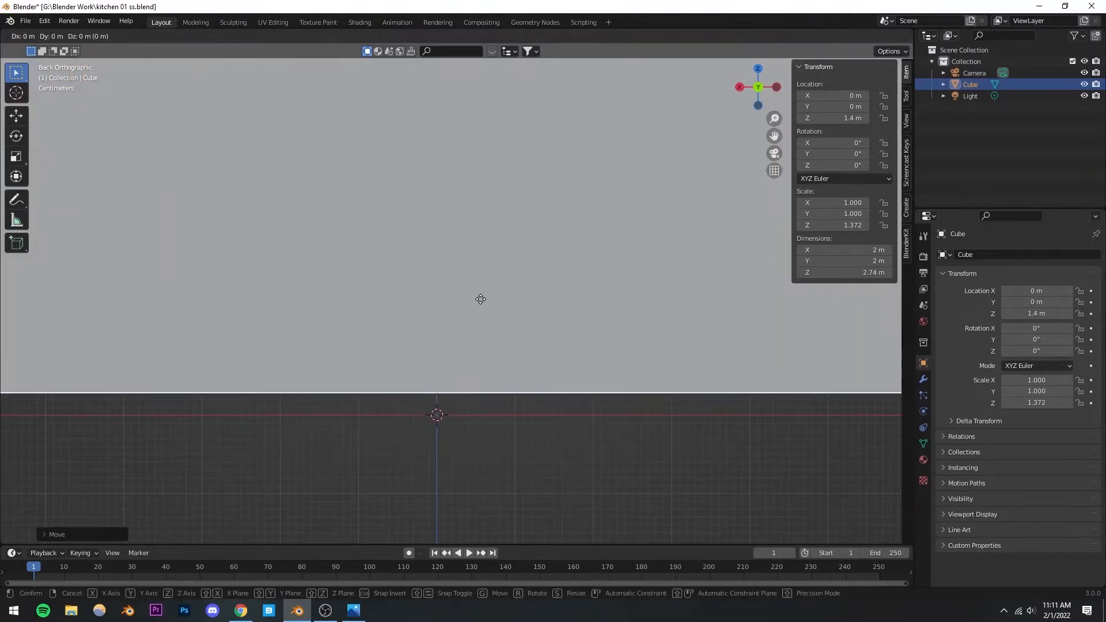
{"action": "key", "text": "z"}
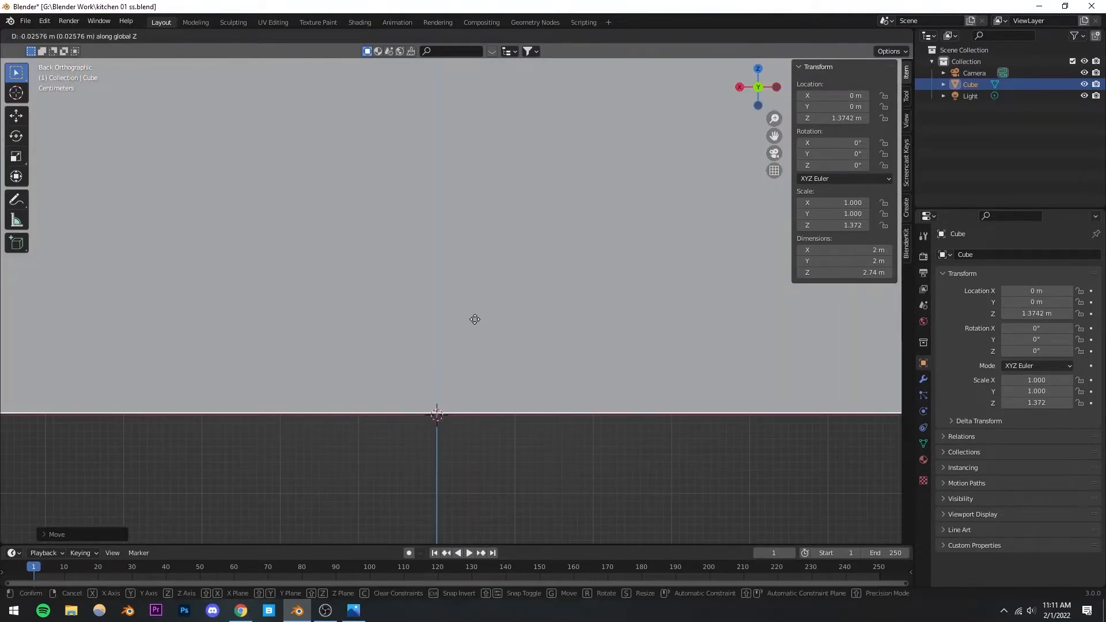
{"action": "left_click", "coordinate": [472, 326]}
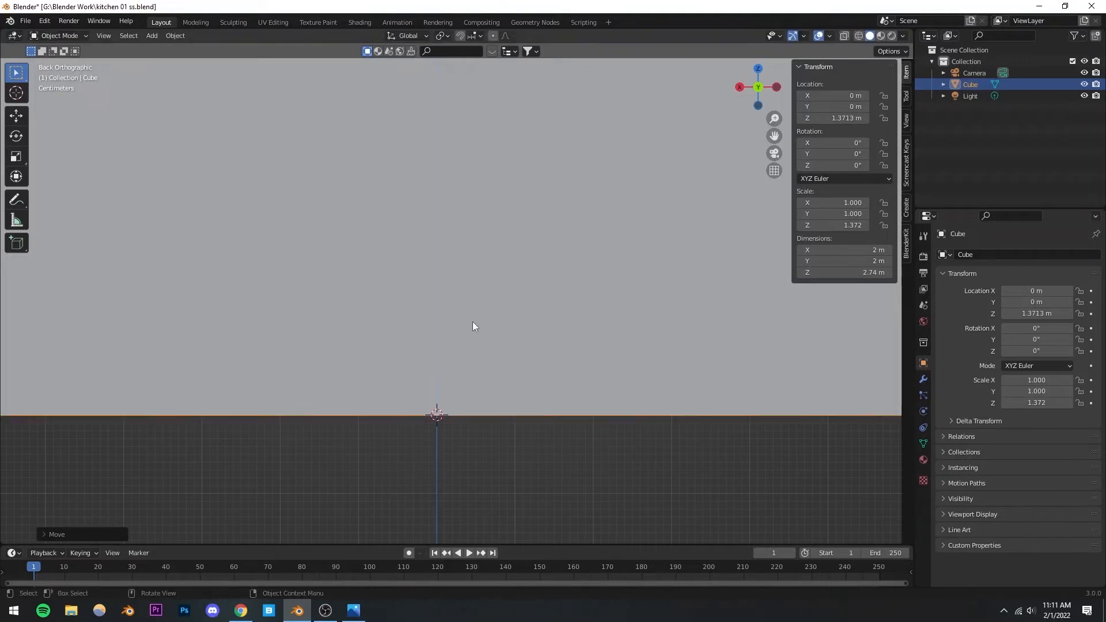
{"action": "key", "text": "g"}
{"action": "key", "text": "z"}
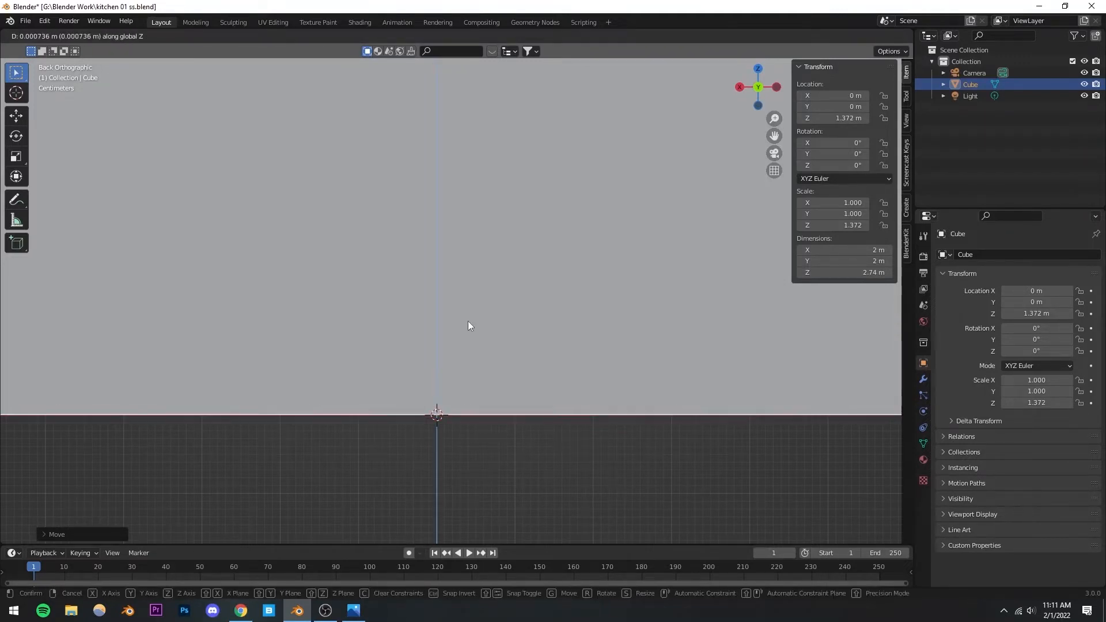
{"action": "left_click", "coordinate": [468, 321]}
Lock the cube's Z scale against changes
{"action": "scroll", "coordinate": [465, 323], "scroll_direction": "down", "scroll_amount": 5}
{"action": "middle_click_drag", "start_coordinate": [437, 337], "coordinate": [511, 375]}
{"action": "scroll", "coordinate": [510, 375], "scroll_direction": "down", "scroll_amount": 9}
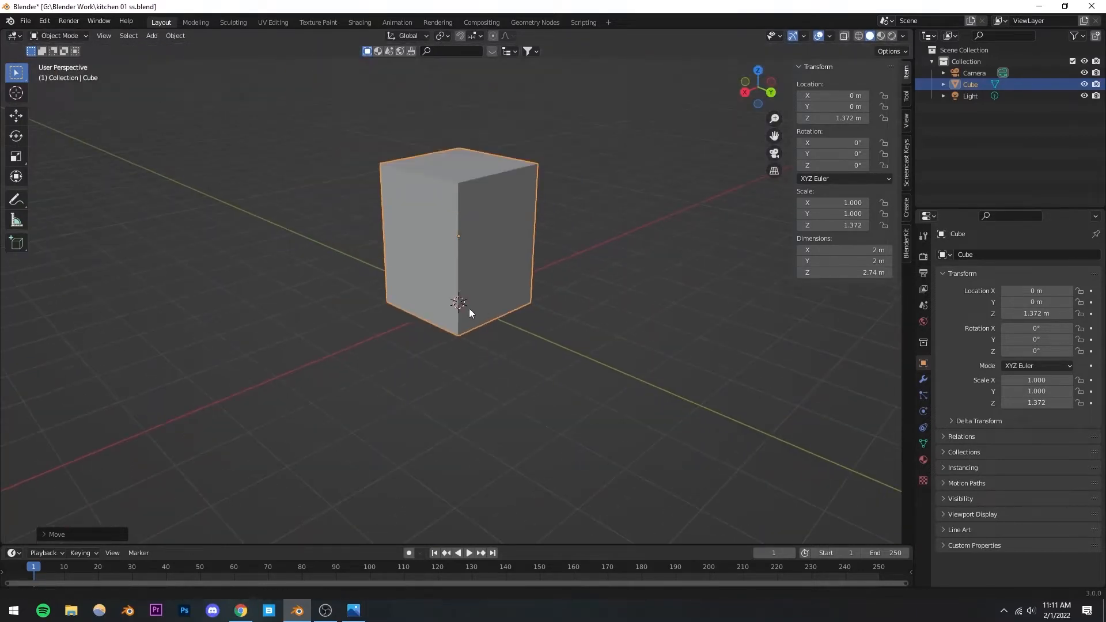
{"action": "middle_click_drag", "start_coordinate": [469, 309], "coordinate": [434, 379], "text": "shift"}
{"action": "middle_click_drag", "start_coordinate": [461, 382], "coordinate": [438, 379]}
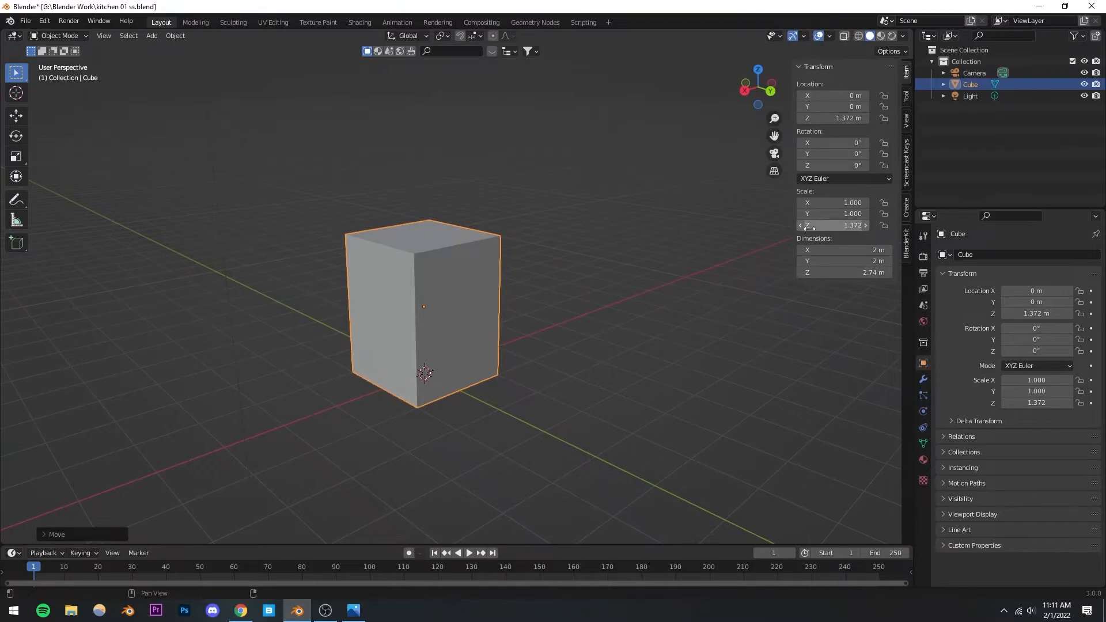
{"action": "left_click", "coordinate": [883, 225]}
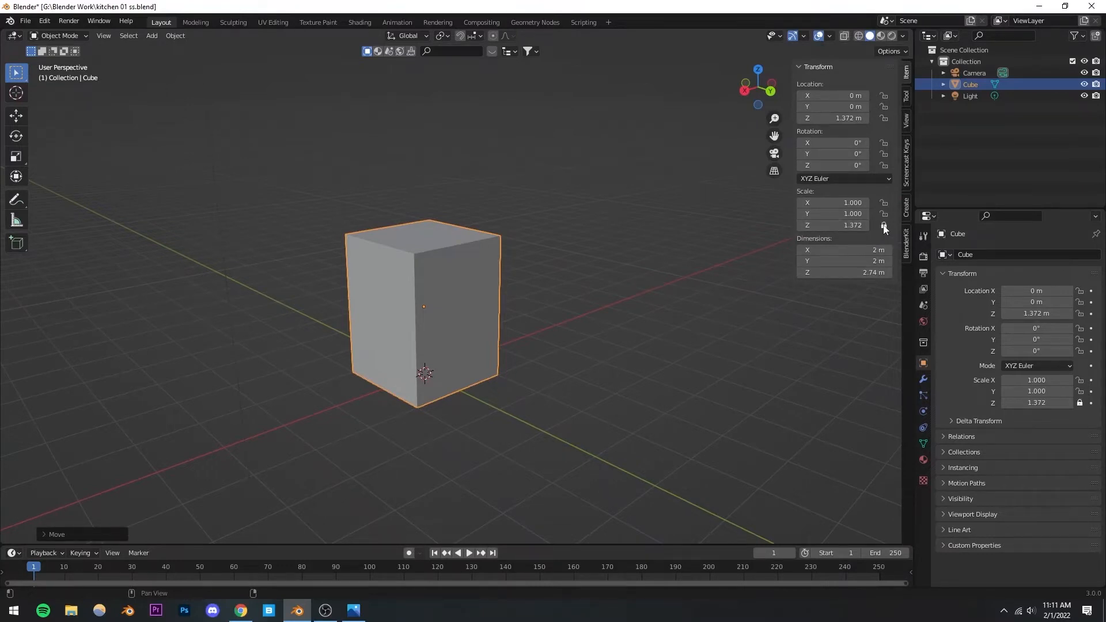
{"action": "key", "text": "s"}
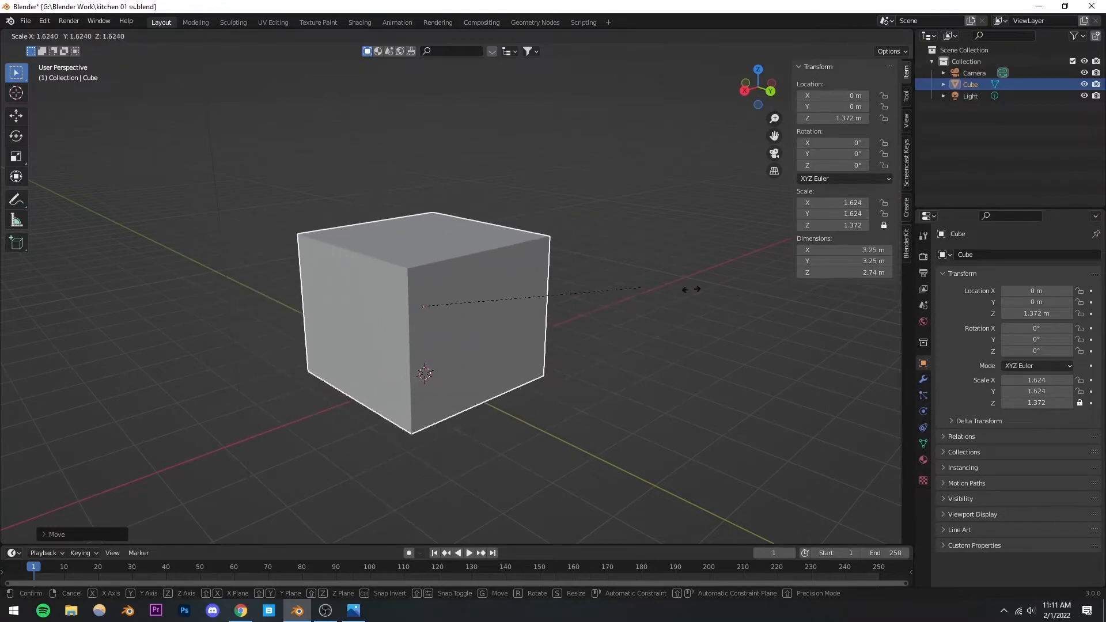
{"action": "right_click", "coordinate": [554, 333]}
{"action": "middle_click_drag", "start_coordinate": [552, 332], "coordinate": [513, 323]}
{"action": "key", "text": "s"}
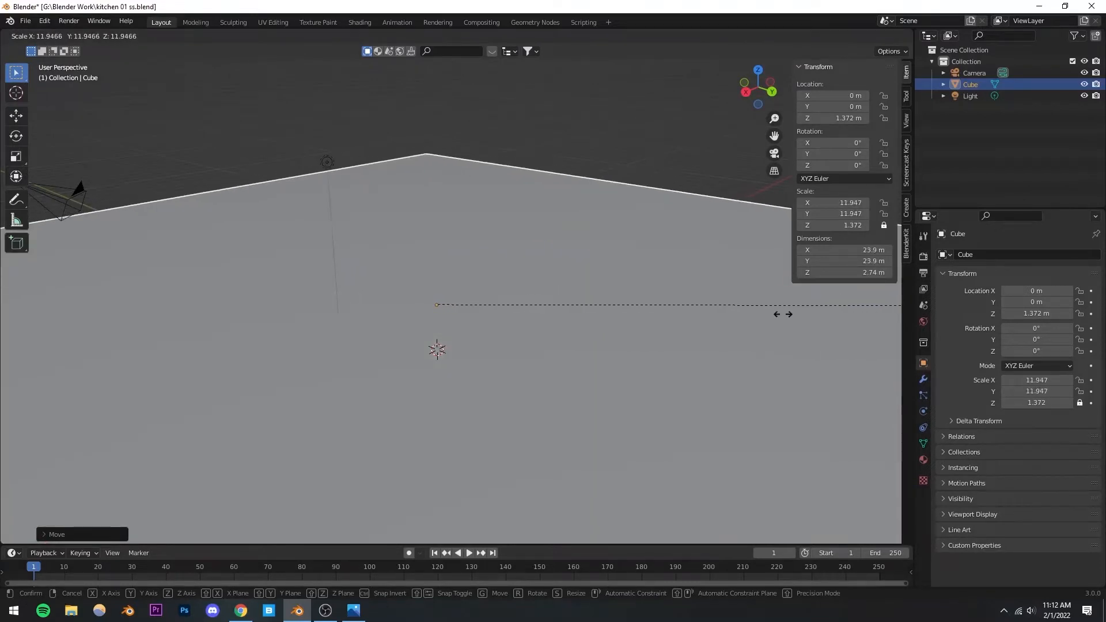
{"action": "right_click", "coordinate": [689, 324]}
Scale the cube to about 7.48 m in X and Y, and save the file
{"action": "scroll", "coordinate": [516, 299], "scroll_direction": "down", "scroll_amount": 4}
{"action": "key", "text": "s"}
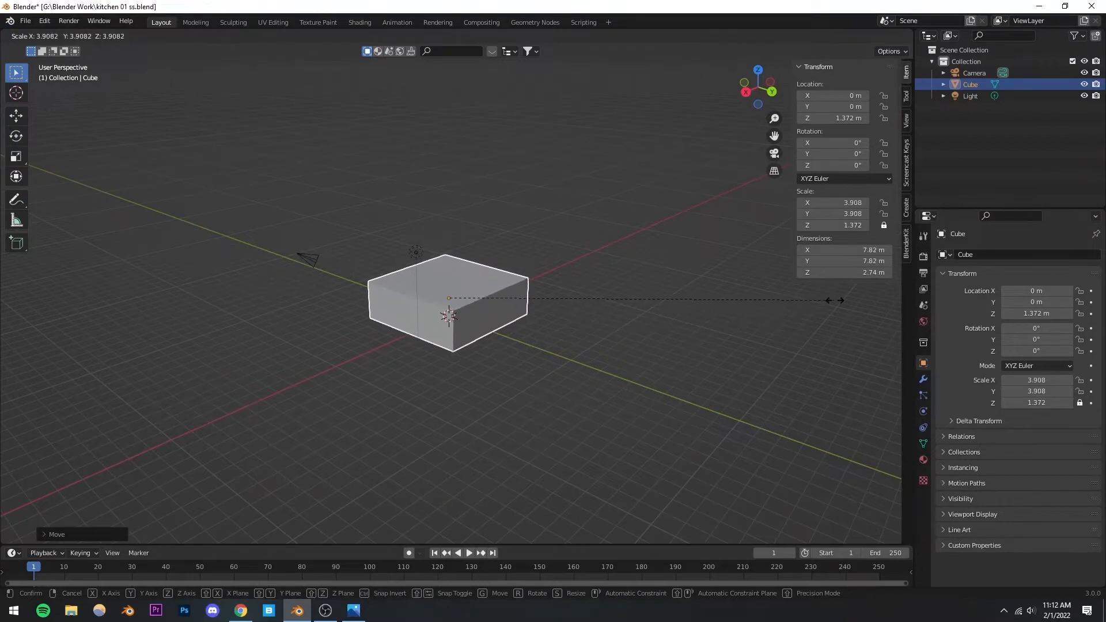
{"action": "left_click", "coordinate": [808, 300]}
{"action": "middle_click_drag", "start_coordinate": [807, 301], "coordinate": [466, 321]}
{"action": "left_click", "coordinate": [509, 365]}
{"action": "key", "text": "ctrl+s"}
{"action": "scroll", "coordinate": [467, 307], "scroll_direction": "up", "scroll_amount": 8}
{"action": "scroll", "coordinate": [451, 324], "scroll_direction": "up", "scroll_amount": 3}
{"action": "scroll", "coordinate": [452, 325], "scroll_direction": "down", "scroll_amount": 10}
{"action": "scroll", "coordinate": [385, 354], "scroll_direction": "down", "scroll_amount": 2}
Enter Edit Mode on the cube and select its positive-X side face in face selection mode
{"action": "left_click", "coordinate": [444, 249]}
{"action": "mouse_move", "coordinate": [349, 339]}
{"action": "middle_mouse_down"}
{"action": "mouse_move", "coordinate": [388, 319]}
{"action": "mouse_move", "coordinate": [349, 354]}
{"action": "middle_mouse_up"}
{"action": "middle_click_drag", "start_coordinate": [399, 327], "coordinate": [346, 366]}
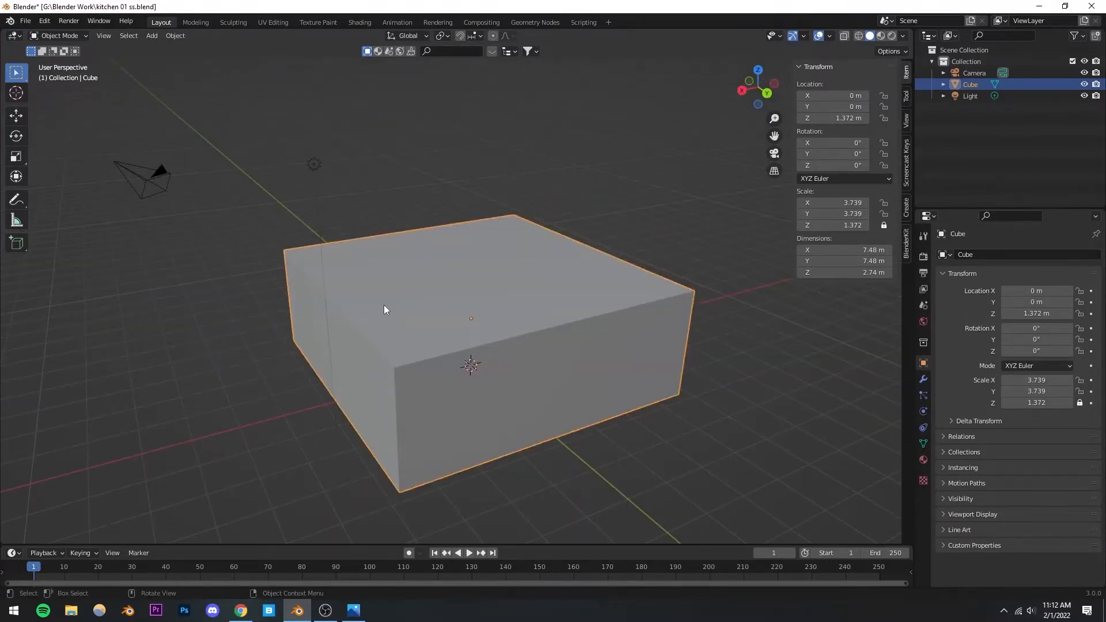
{"action": "middle_click_drag", "start_coordinate": [384, 306], "coordinate": [428, 300]}
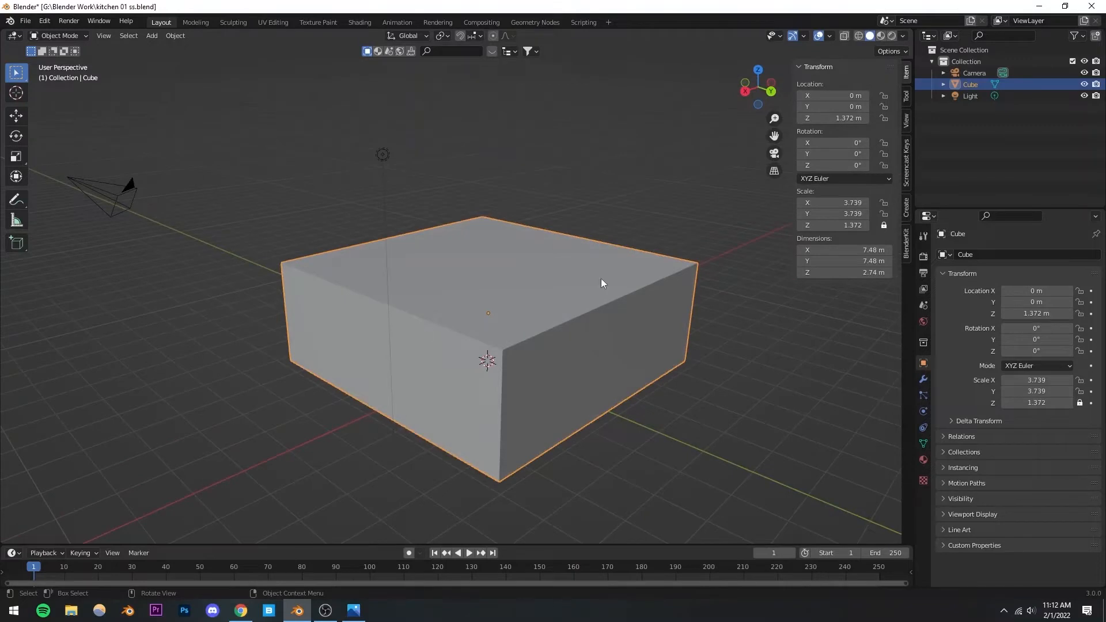
{"action": "key", "text": "Tab"}
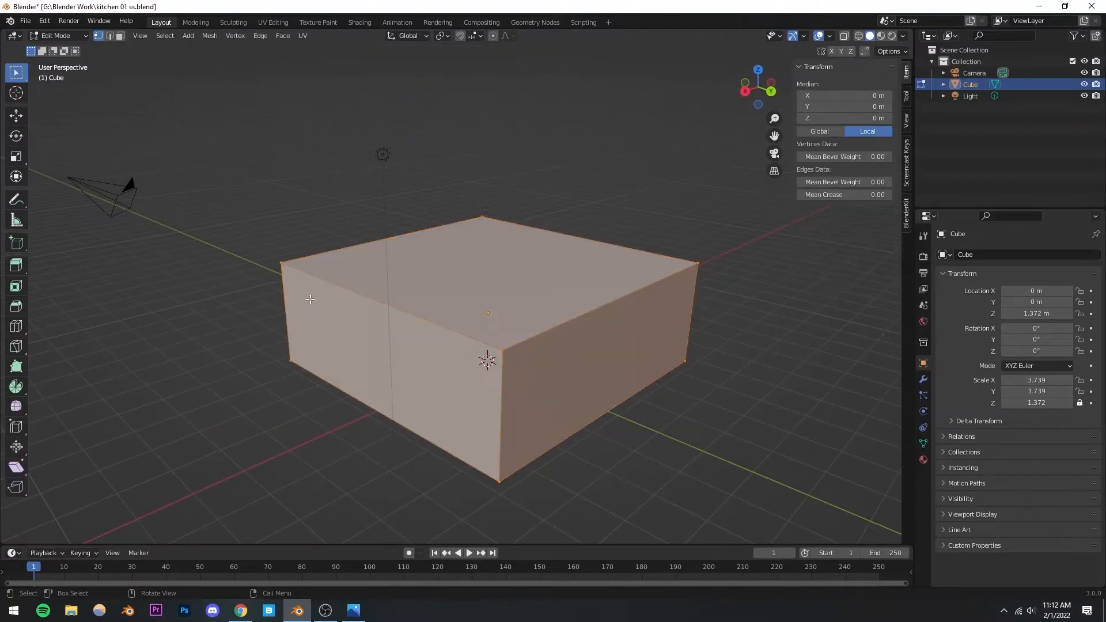
{"action": "left_click", "coordinate": [120, 36]}
{"action": "left_click", "coordinate": [379, 377]}
{"action": "middle_click_drag", "start_coordinate": [390, 356], "coordinate": [432, 343]}
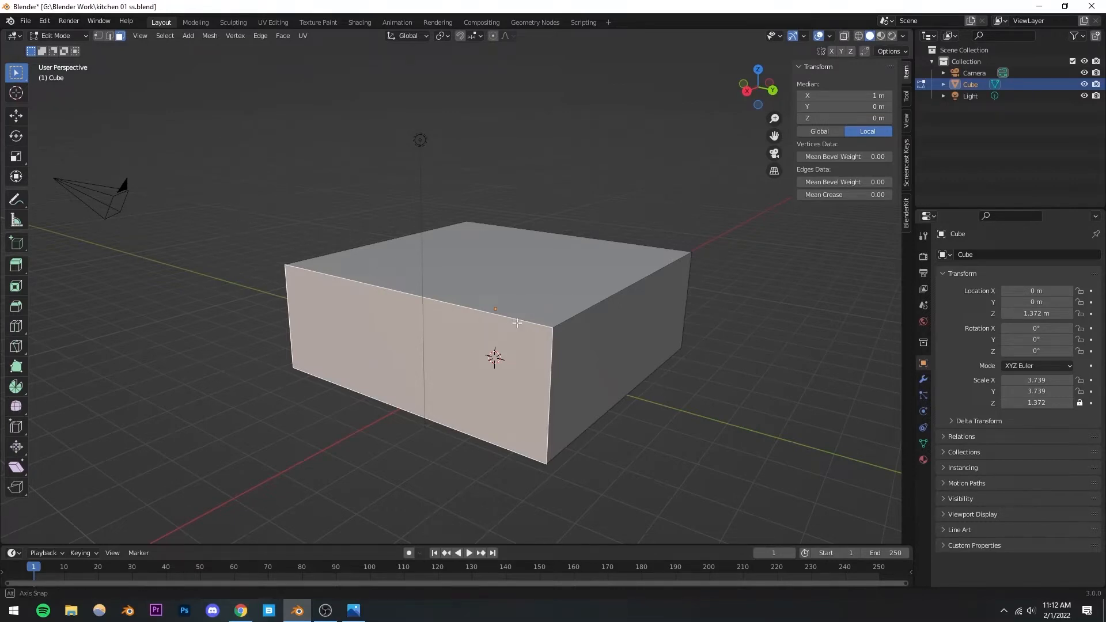
{"action": "middle_click_drag", "start_coordinate": [484, 310], "coordinate": [518, 317]}
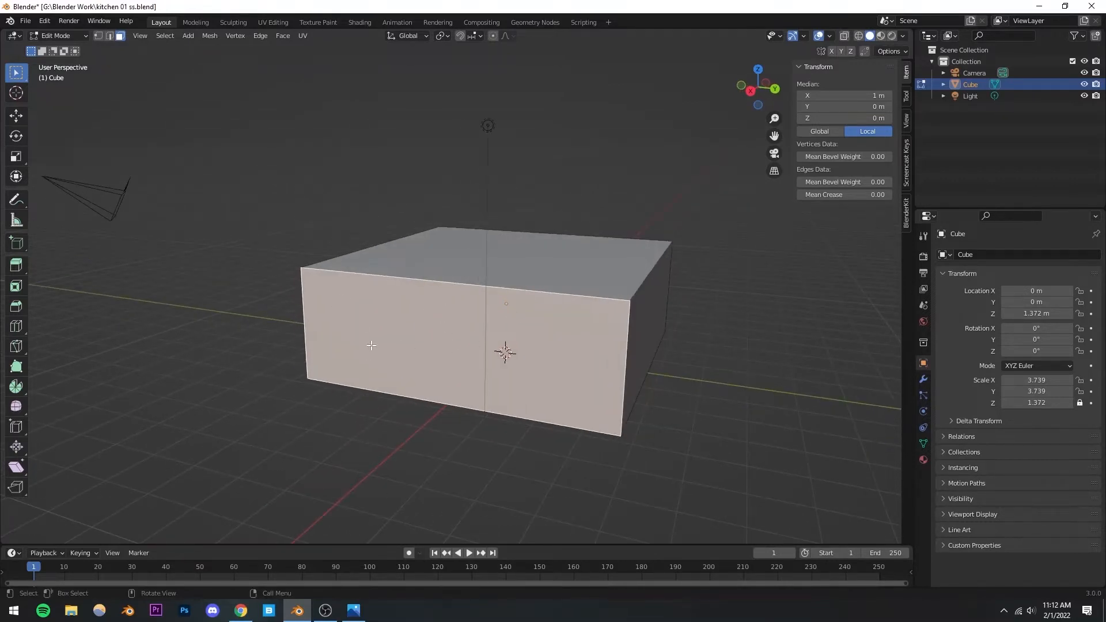
Try insetting the cube's positive-X face while the object's scale is unapplied, and undo the inset
{"action": "key", "text": "i"}
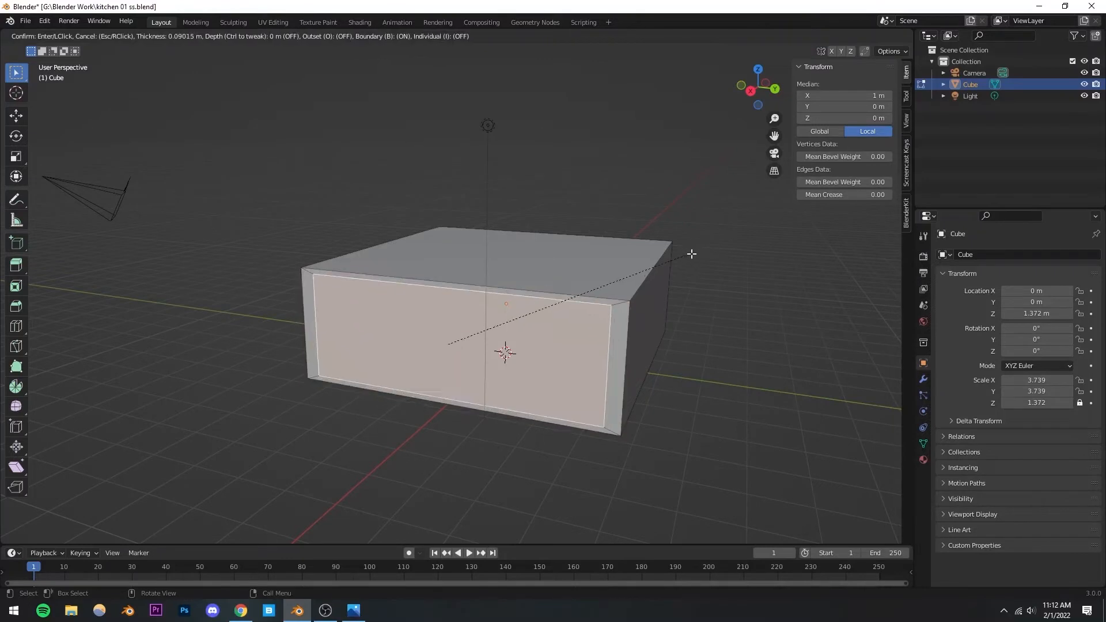
{"action": "left_click", "coordinate": [682, 255]}
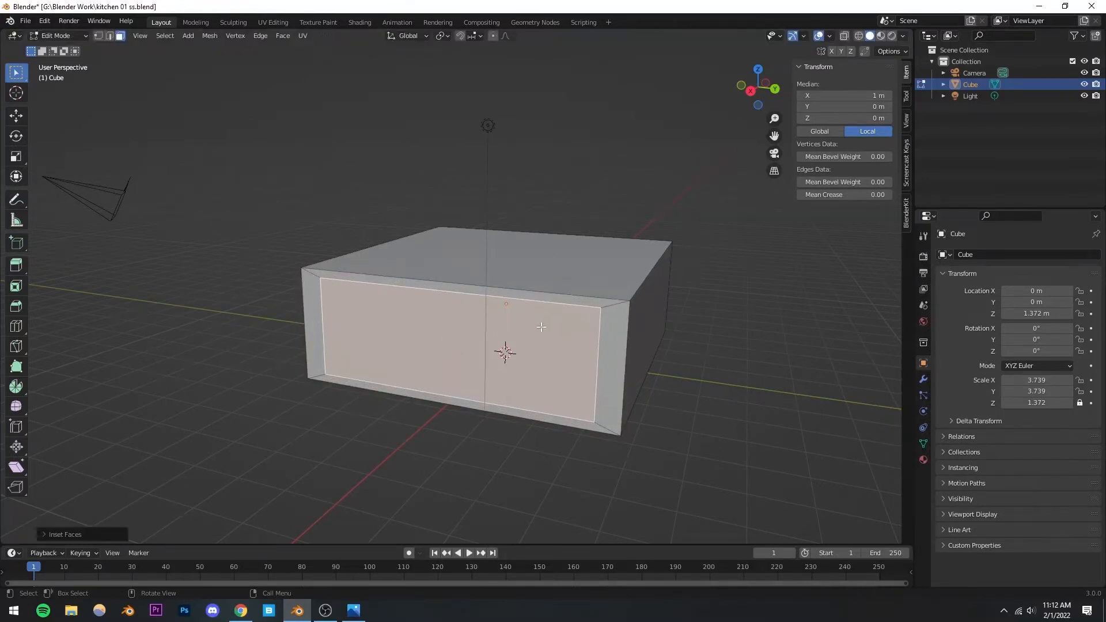
{"action": "middle_click_drag", "start_coordinate": [543, 326], "coordinate": [562, 306]}
{"action": "scroll", "coordinate": [420, 331], "scroll_direction": "up", "scroll_amount": 4}
{"action": "scroll", "coordinate": [420, 331], "scroll_direction": "down", "scroll_amount": 4}
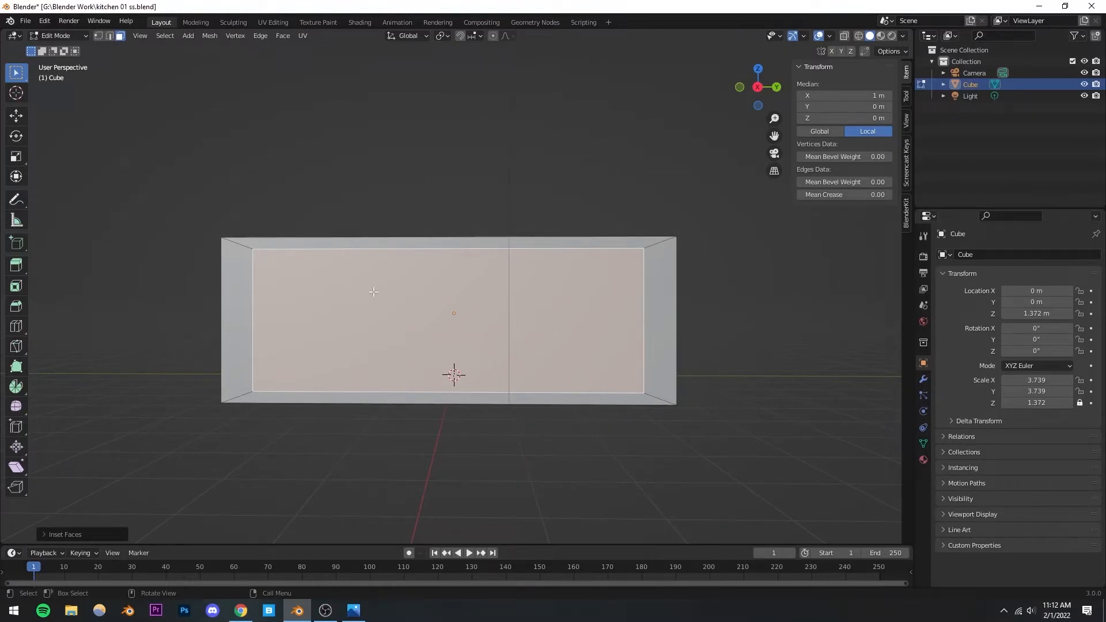
{"action": "key", "text": "ctrl+z"}
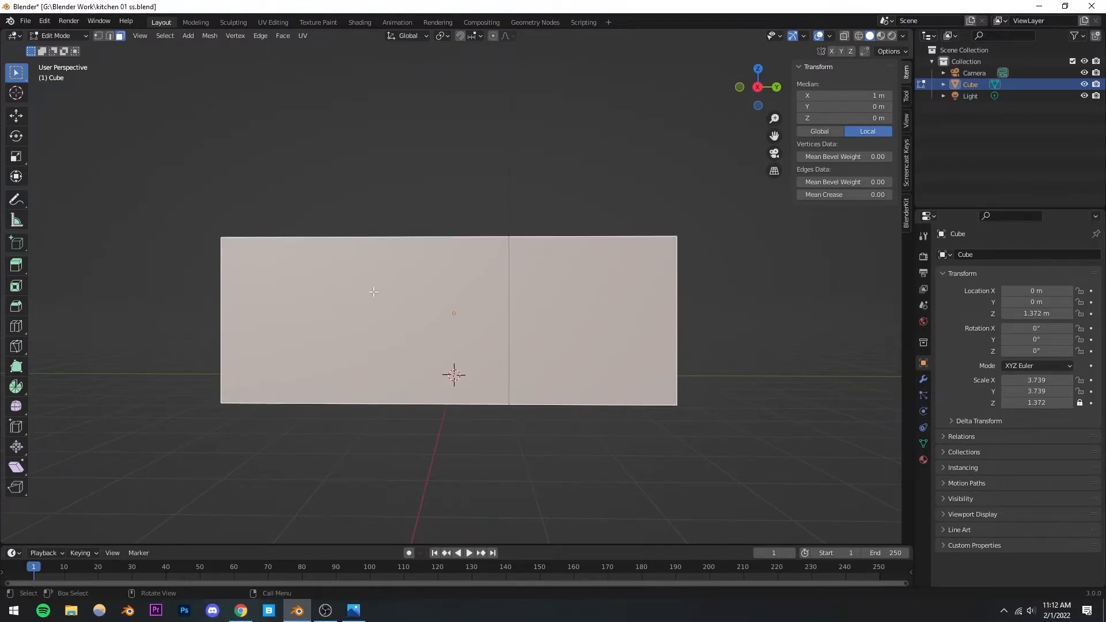
Return to Object Mode and apply the cube's scale
{"action": "key", "text": "Tab"}
{"action": "middle_click_drag", "start_coordinate": [403, 278], "coordinate": [360, 309]}
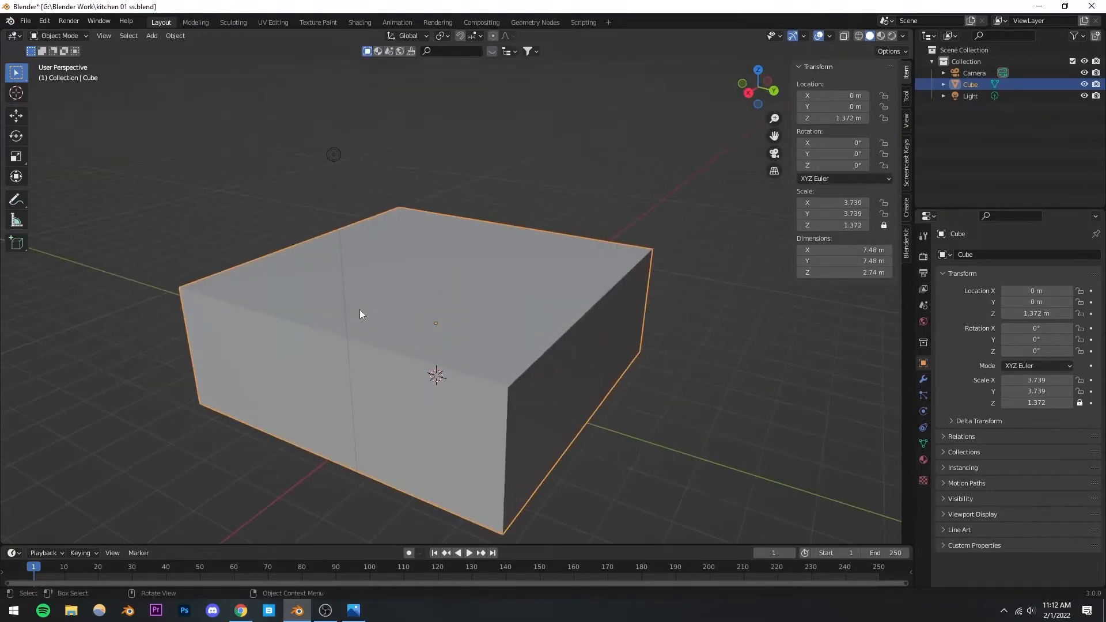
{"action": "scroll", "coordinate": [360, 309], "scroll_direction": "down", "scroll_amount": 3}
{"action": "key", "text": "ctrl+a"}
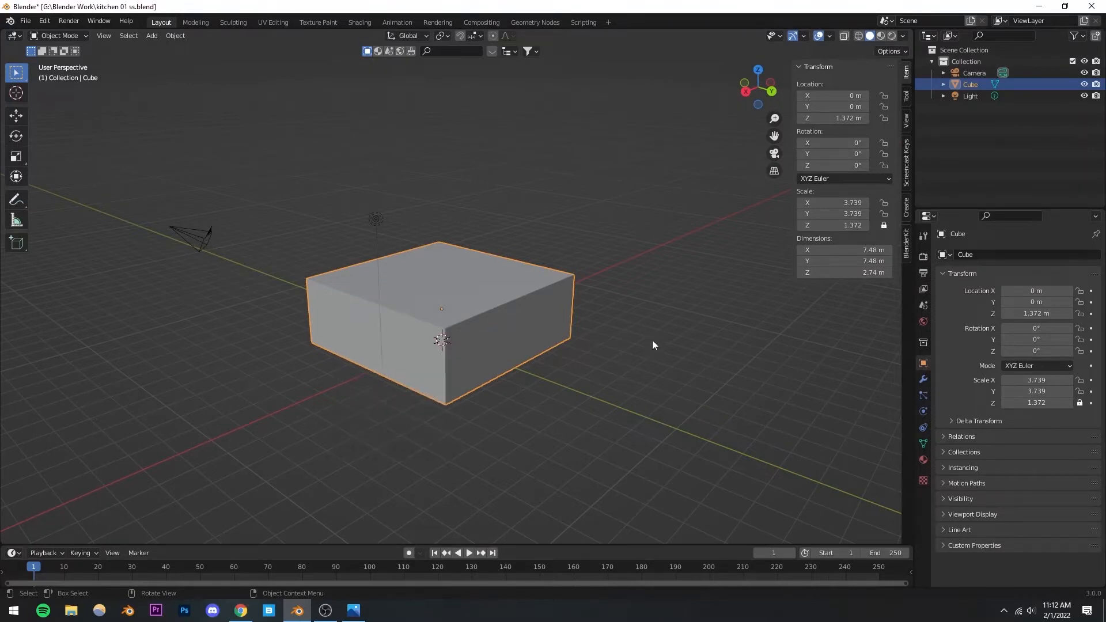
{"action": "mouse_move", "coordinate": [390, 319]}
{"action": "middle_mouse_down"}
{"action": "mouse_move", "coordinate": [407, 317]}
{"action": "mouse_move", "coordinate": [389, 314]}
{"action": "middle_mouse_up"}
{"action": "scroll", "coordinate": [390, 314], "scroll_direction": "up", "scroll_amount": 2}
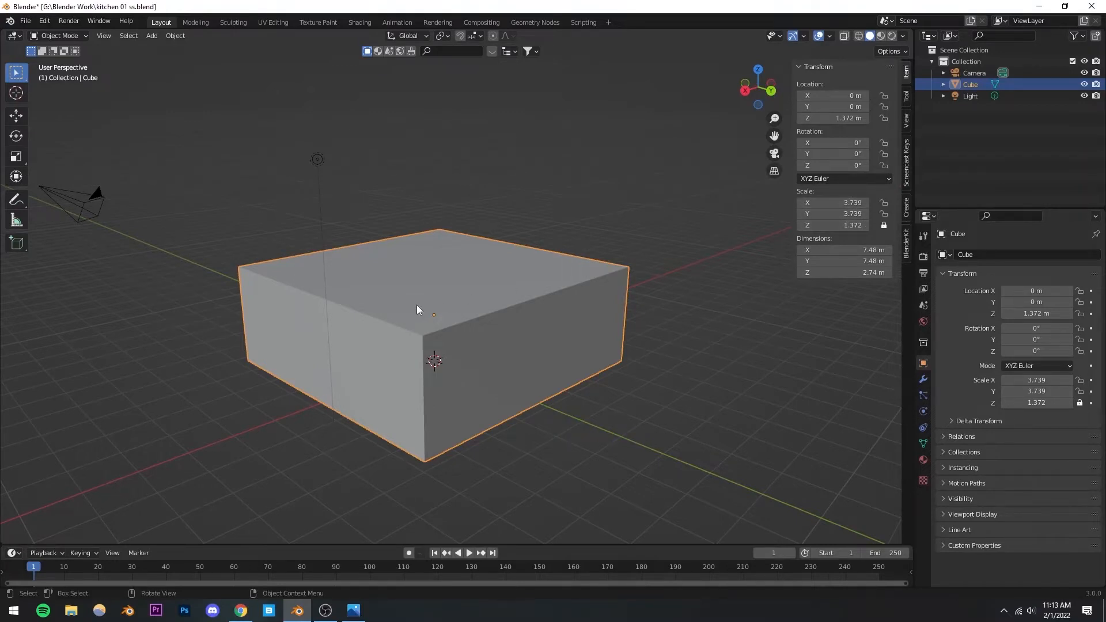
{"action": "key", "text": "ctrl+a"}
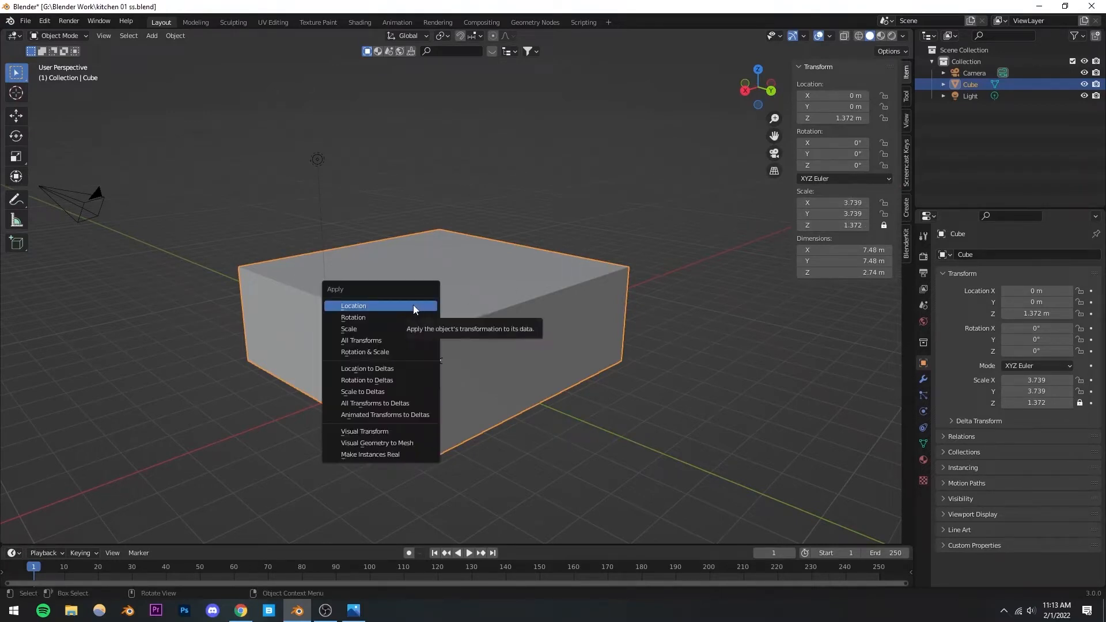
{"action": "left_click", "coordinate": [353, 329]}
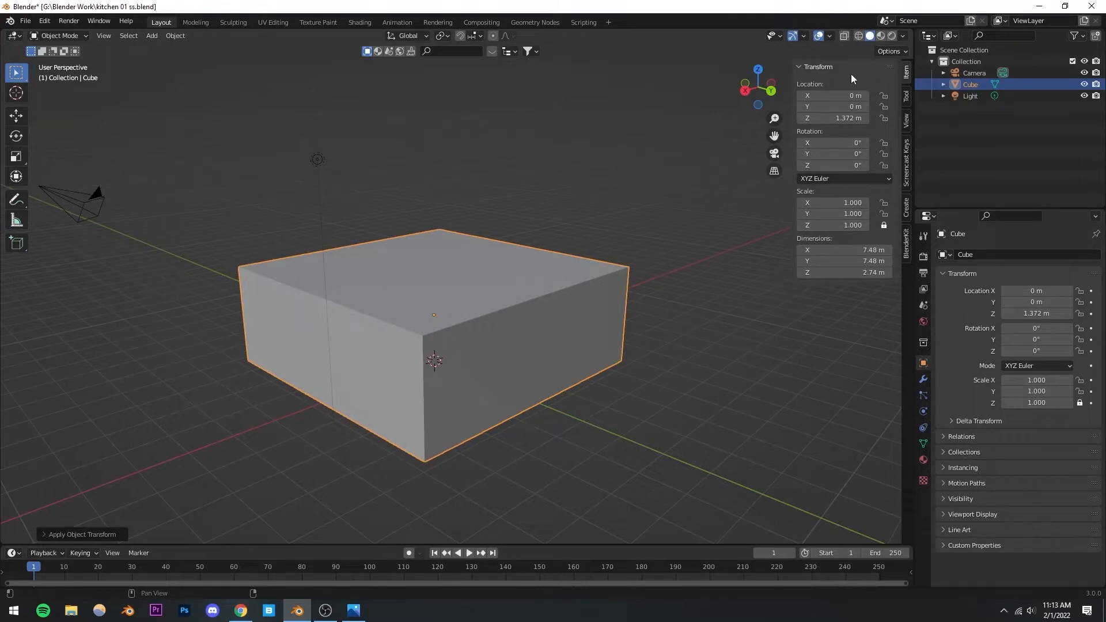
Inset the cube's positive-X face in Edit Mode by about 0.26 m
{"action": "middle_click_drag", "start_coordinate": [384, 322], "coordinate": [677, 275]}
{"action": "key", "text": "Tab"}
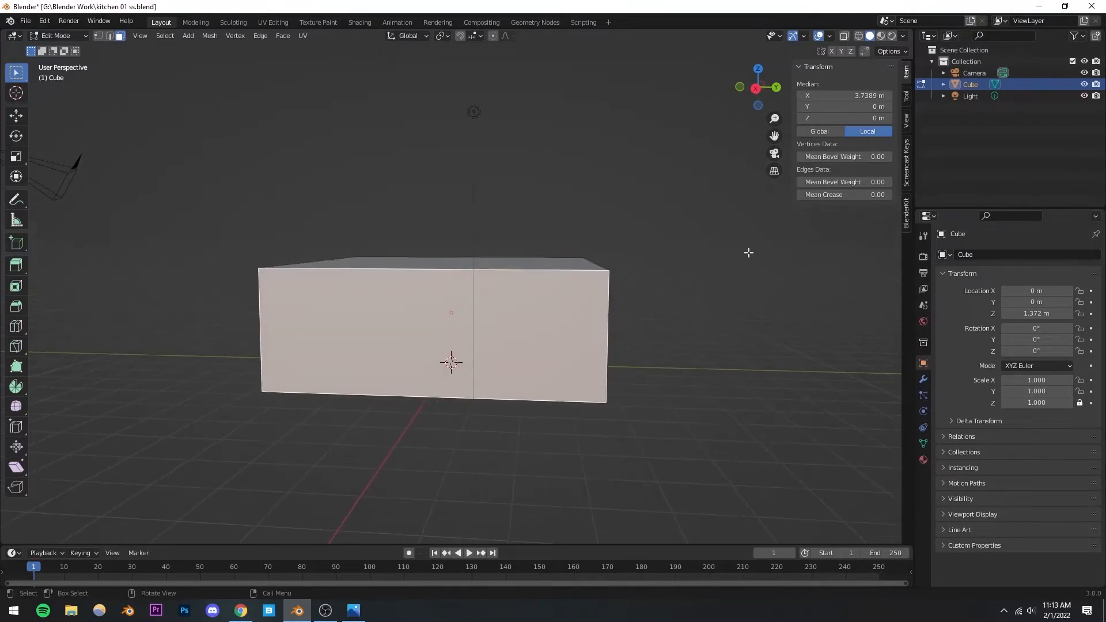
{"action": "key", "text": "i"}
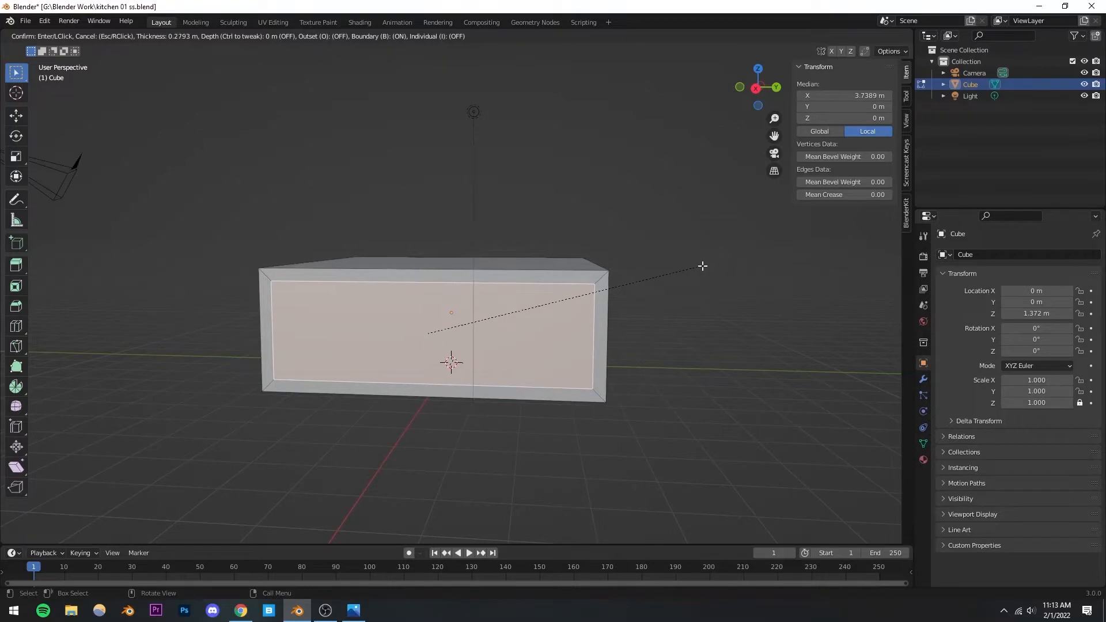
{"action": "left_click", "coordinate": [703, 267]}
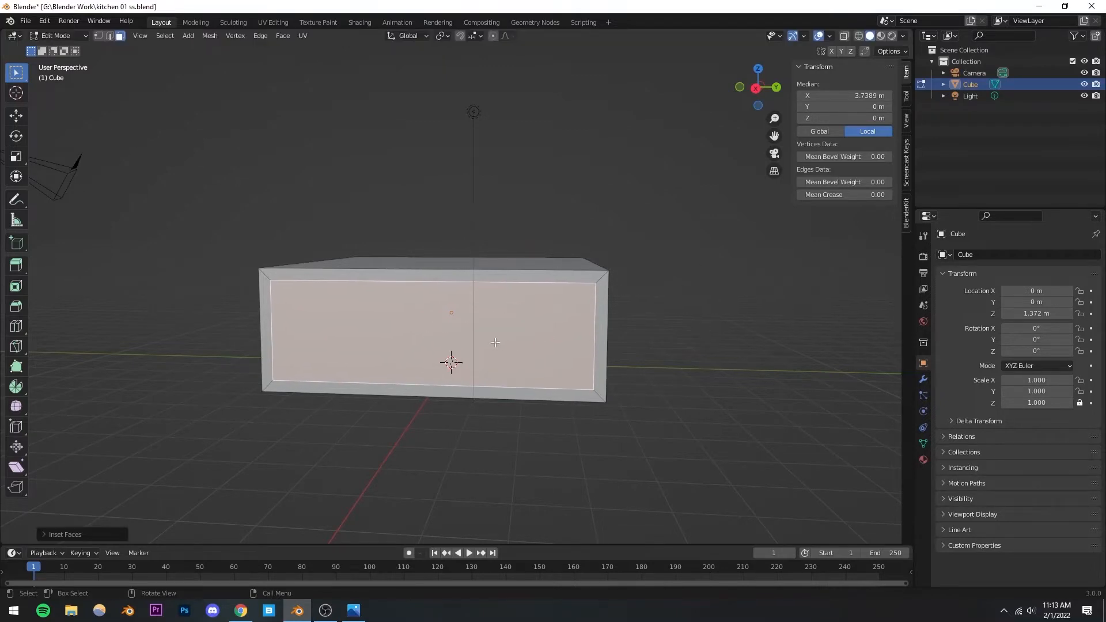
{"action": "middle_click_drag", "start_coordinate": [495, 342], "coordinate": [496, 345]}
Move the inset's vertical edge on the positive-Y side along the Y axis to about 1.085 m
{"action": "left_click", "coordinate": [108, 36]}
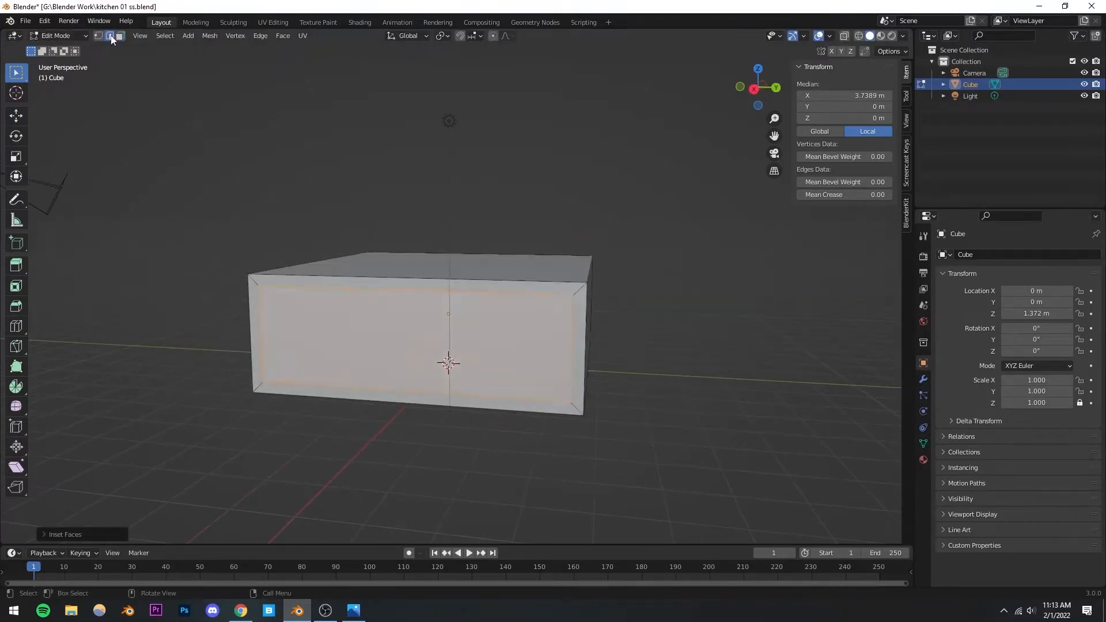
{"action": "left_click", "coordinate": [592, 329]}
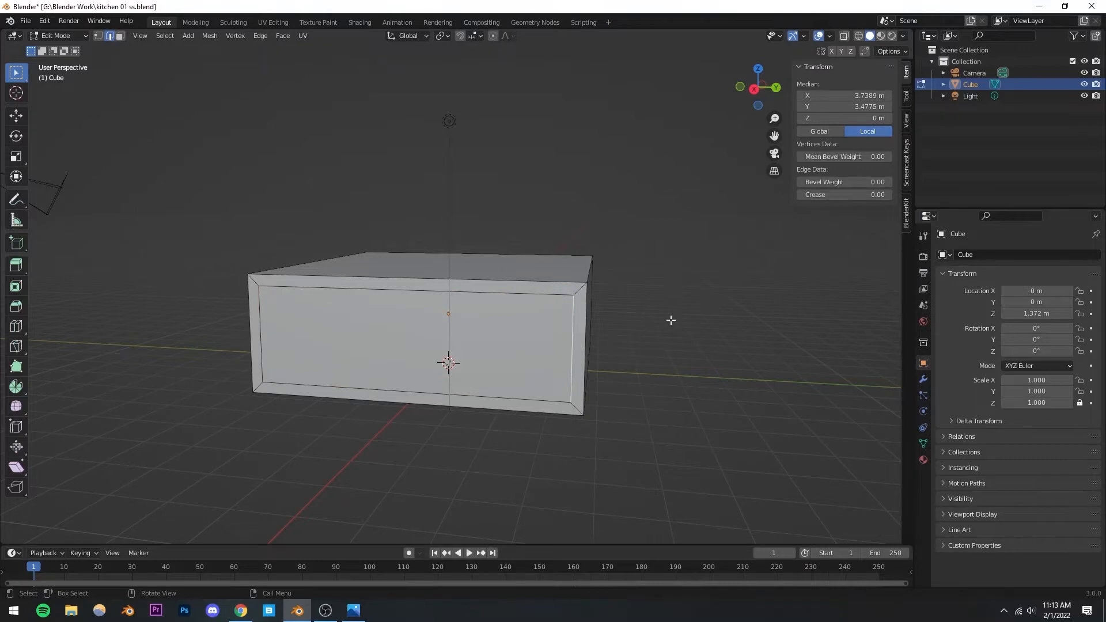
{"action": "key", "text": "g"}
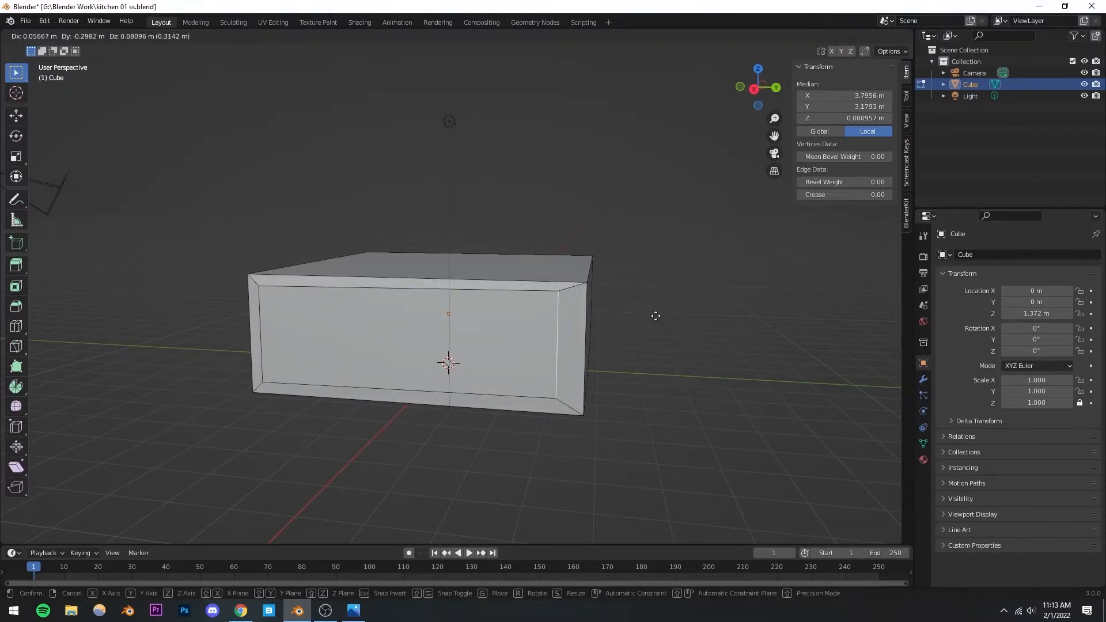
{"action": "key", "text": "y"}
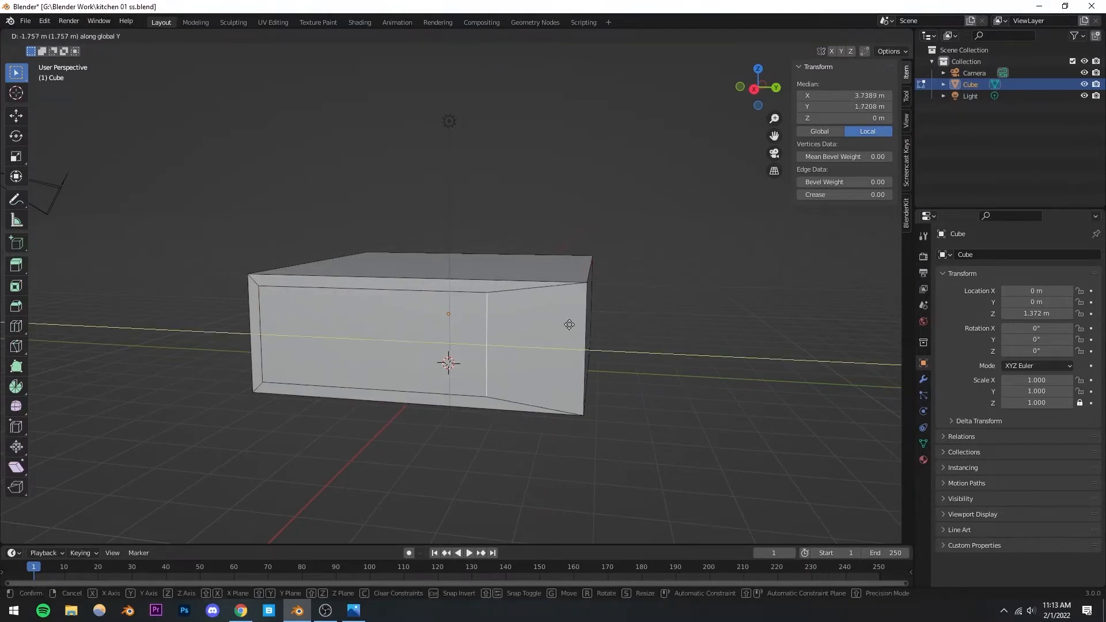
{"action": "left_click", "coordinate": [554, 326]}
Delete the narrowed inset face to leave a rectangular opening in the positive-X wall
{"action": "mouse_move", "coordinate": [542, 357]}
{"action": "middle_mouse_down"}
{"action": "mouse_move", "coordinate": [563, 350]}
{"action": "mouse_move", "coordinate": [513, 370]}
{"action": "mouse_move", "coordinate": [496, 364]}
{"action": "mouse_move", "coordinate": [522, 351]}
{"action": "middle_mouse_up"}
{"action": "scroll", "coordinate": [467, 356], "scroll_direction": "up", "scroll_amount": 3}
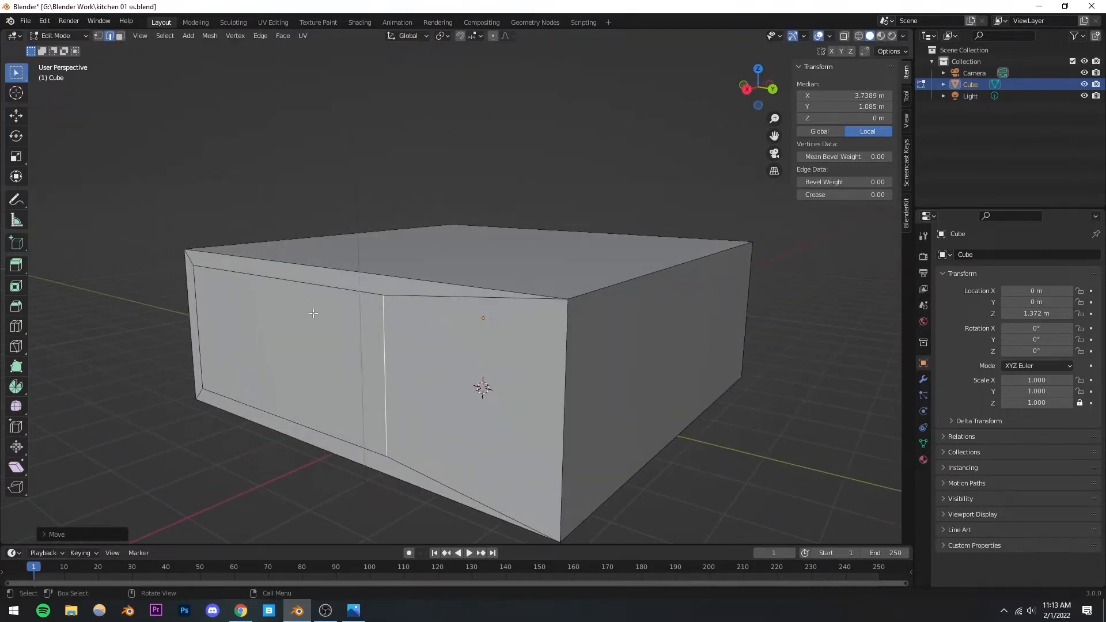
{"action": "left_click", "coordinate": [119, 37]}
{"action": "left_click", "coordinate": [256, 369]}
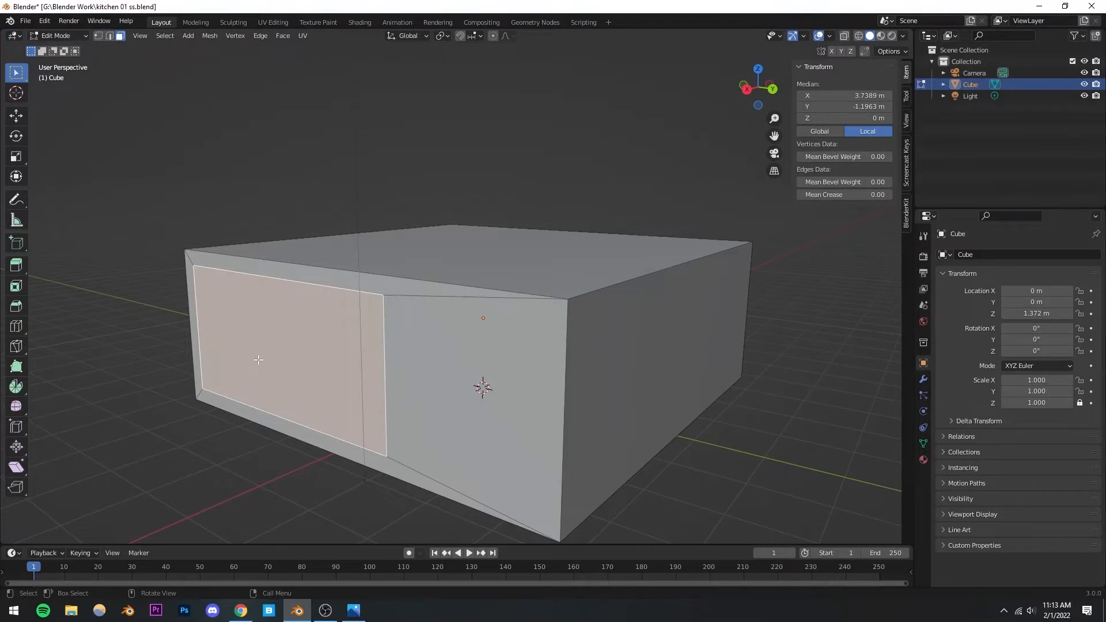
{"action": "right_click", "coordinate": [258, 360]}
{"action": "key", "text": "x"}
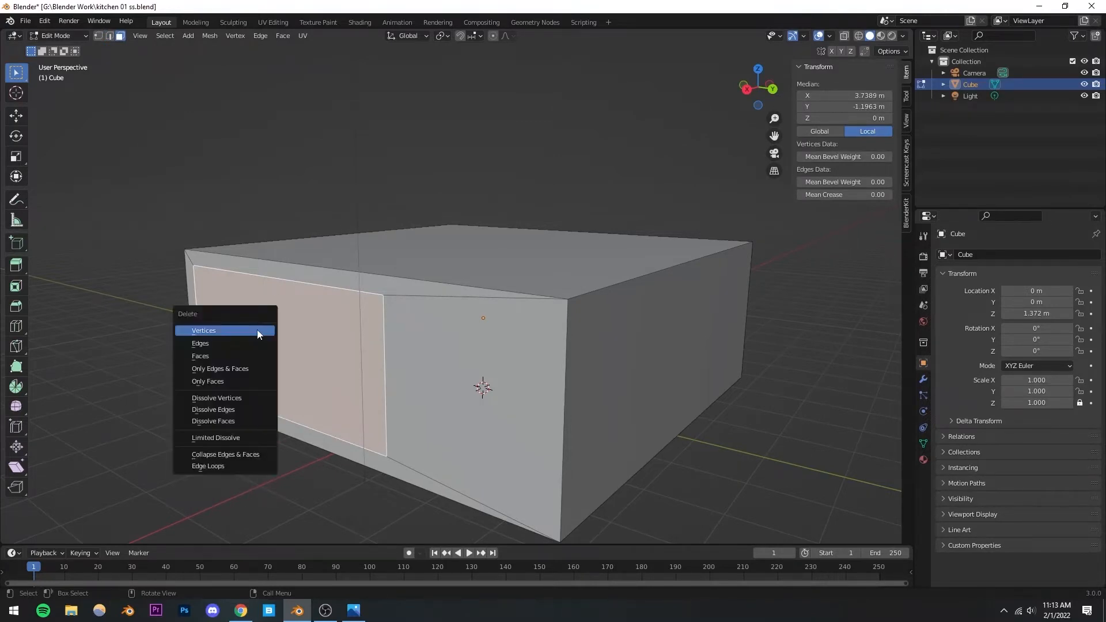
{"action": "left_click", "coordinate": [202, 353]}
Inspect the wall opening, return to Object Mode, and save the file
{"action": "middle_click_drag", "start_coordinate": [276, 355], "coordinate": [353, 377]}
{"action": "scroll", "coordinate": [372, 345], "scroll_direction": "up", "scroll_amount": 2}
{"action": "scroll", "coordinate": [373, 347], "scroll_direction": "down", "scroll_amount": 3}
{"action": "key", "text": "Tab"}
{"action": "key", "text": "ctrl+s"}
{"action": "scroll", "coordinate": [450, 374], "scroll_direction": "up", "scroll_amount": 5}
{"action": "scroll", "coordinate": [351, 372], "scroll_direction": "down", "scroll_amount": 10}
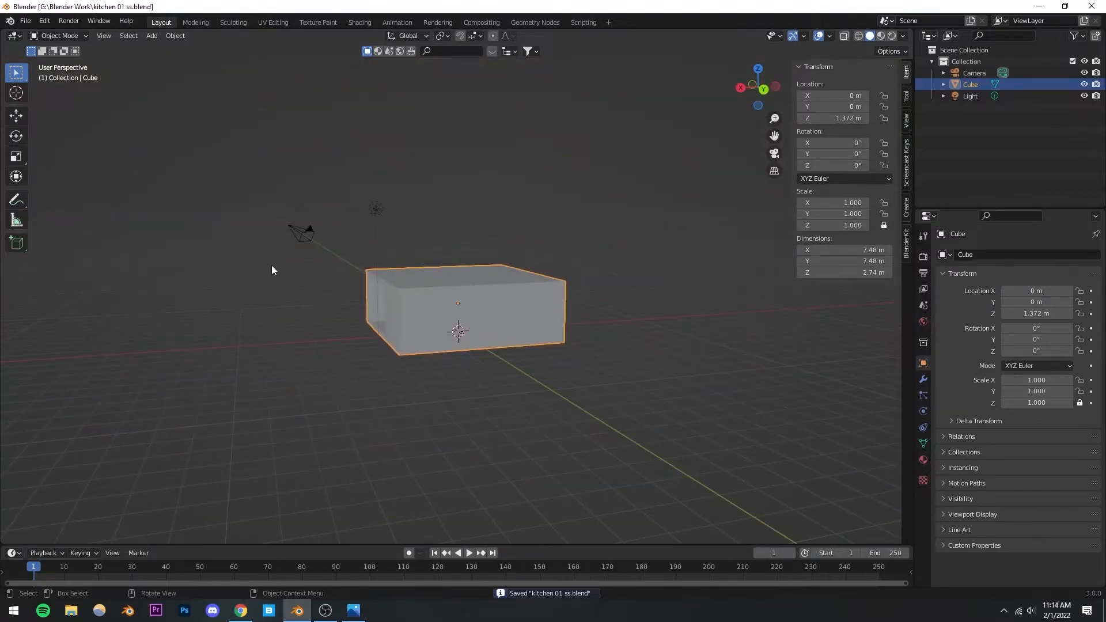
Delete the default light above the room and save the file
{"action": "middle_click_drag", "start_coordinate": [272, 270], "coordinate": [284, 275]}
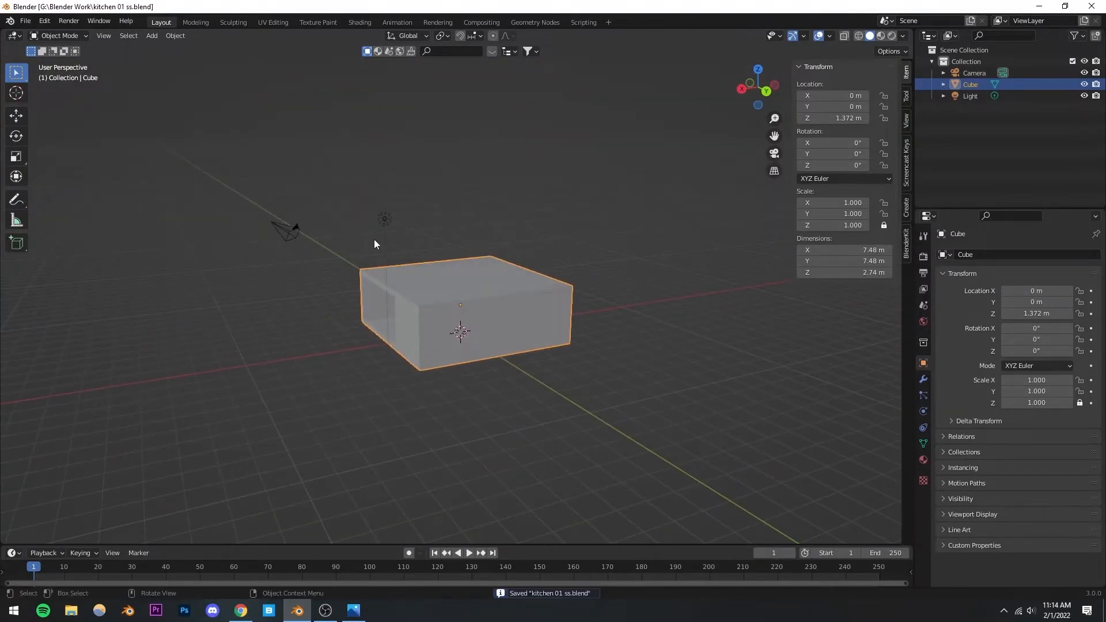
{"action": "left_click", "coordinate": [384, 219]}
{"action": "key", "text": "Delete"}
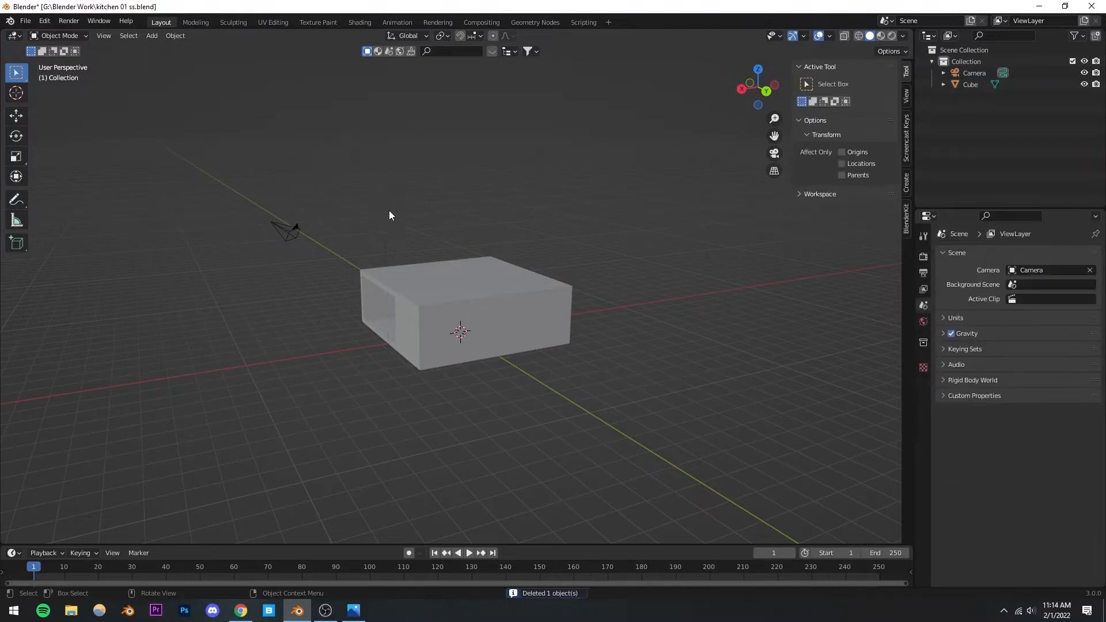
{"action": "key", "text": "ctrl+s"}
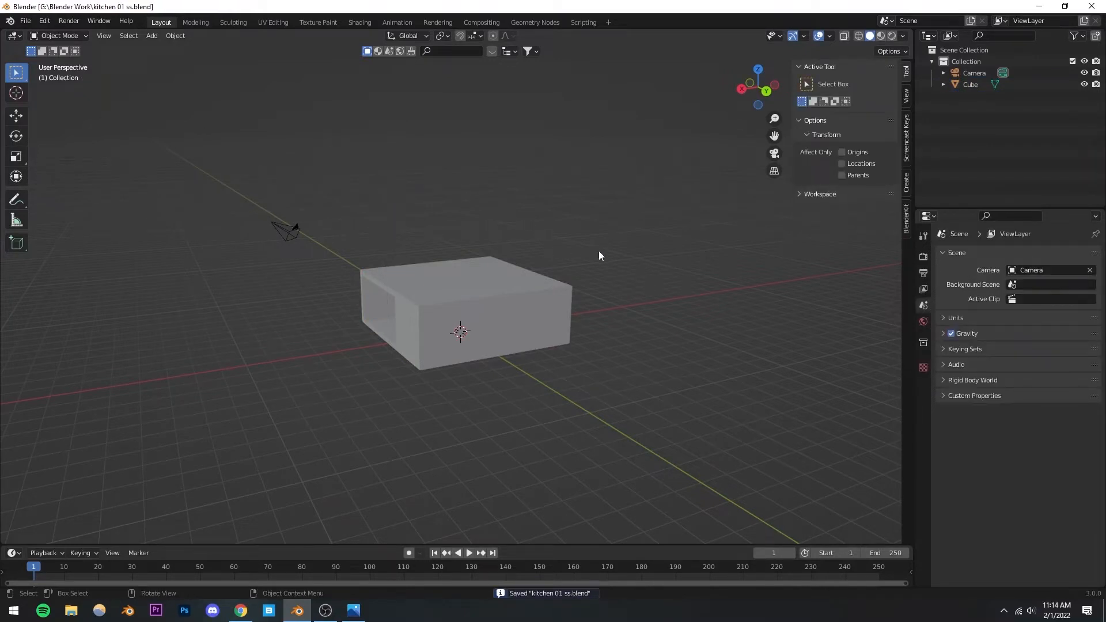
Check the room's open wall from outside and set the viewport to look through the scene camera
{"action": "left_click", "coordinate": [774, 153]}
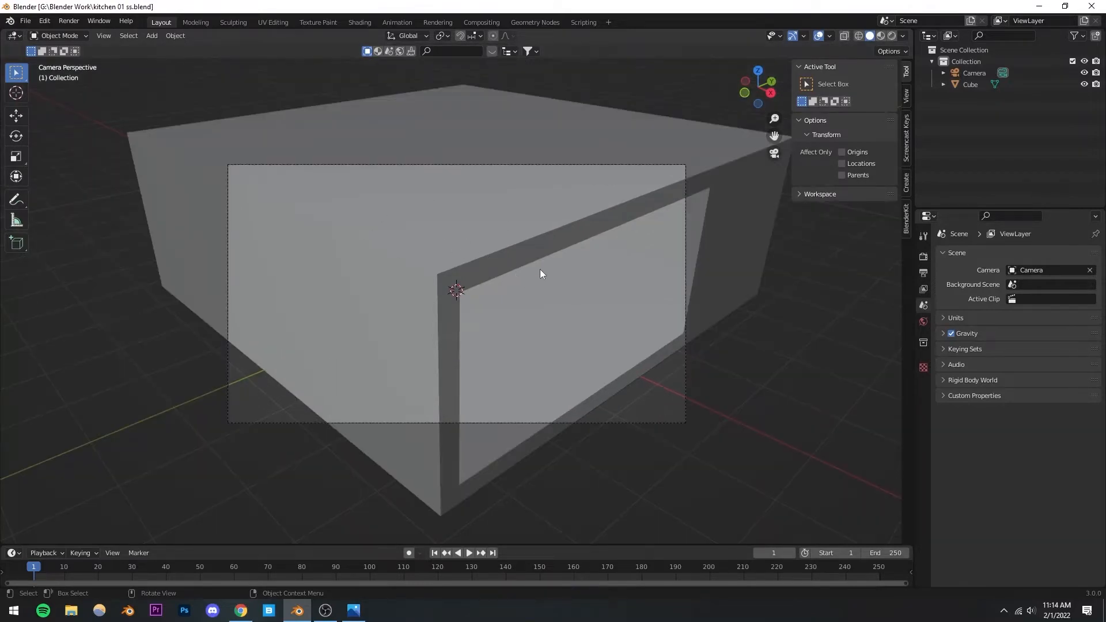
{"action": "middle_click_drag", "start_coordinate": [551, 294], "coordinate": [442, 298]}
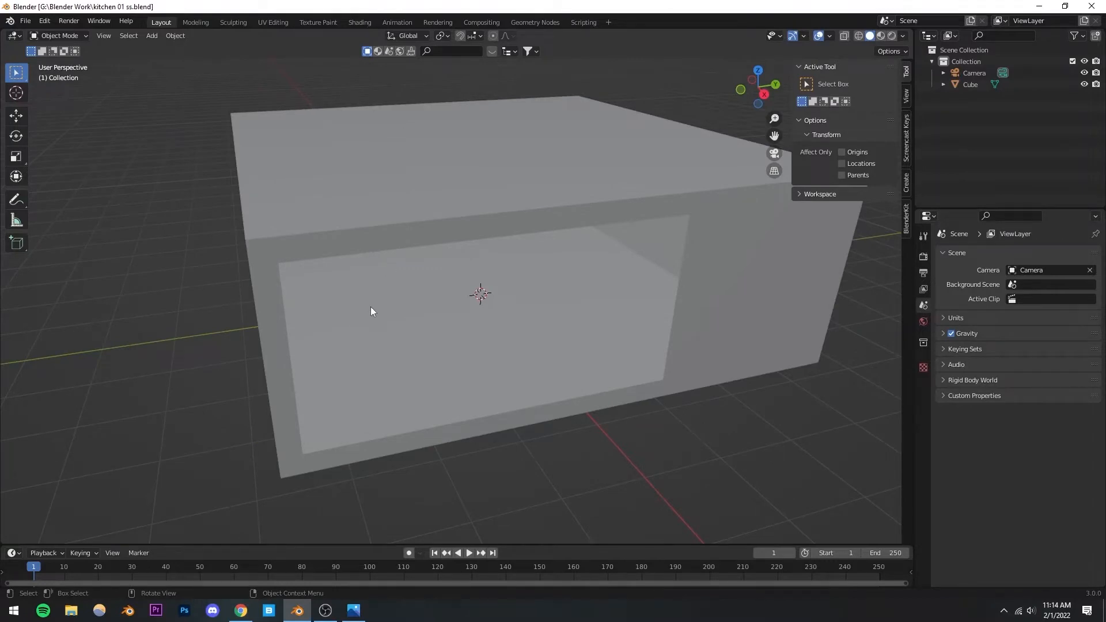
{"action": "left_click", "coordinate": [774, 153]}
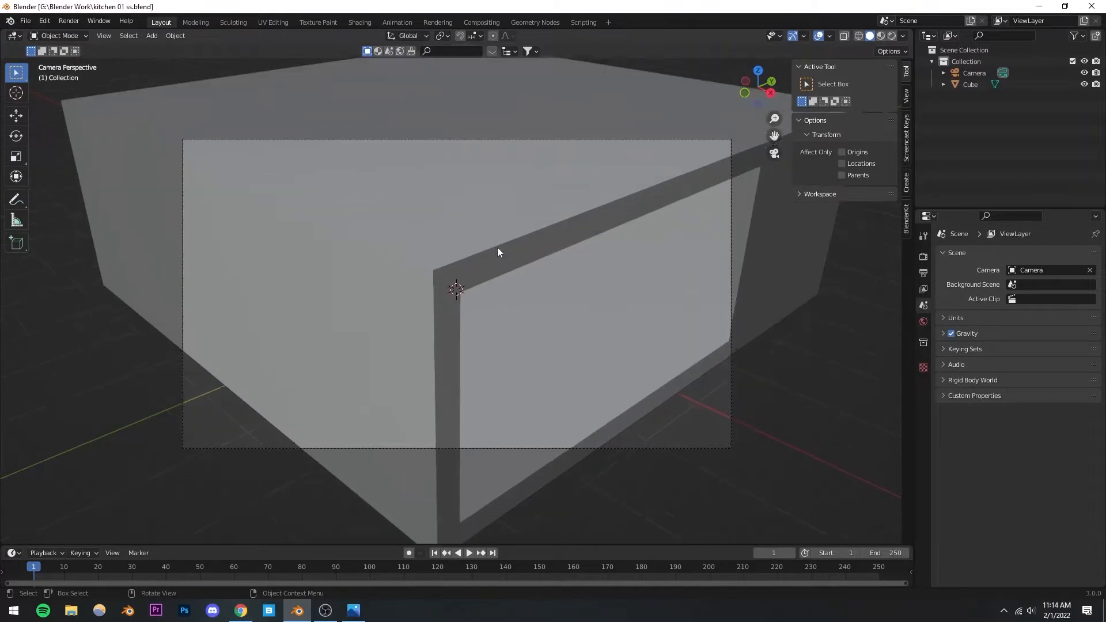
{"action": "scroll", "coordinate": [498, 252], "scroll_direction": "up", "scroll_amount": 1}
{"action": "scroll", "coordinate": [568, 189], "scroll_direction": "down", "scroll_amount": 1}
Enable the Camera to View lock and orbit the scene camera to frame more of the room from outside
{"action": "left_click_drag", "start_coordinate": [791, 81], "coordinate": [854, 81]}
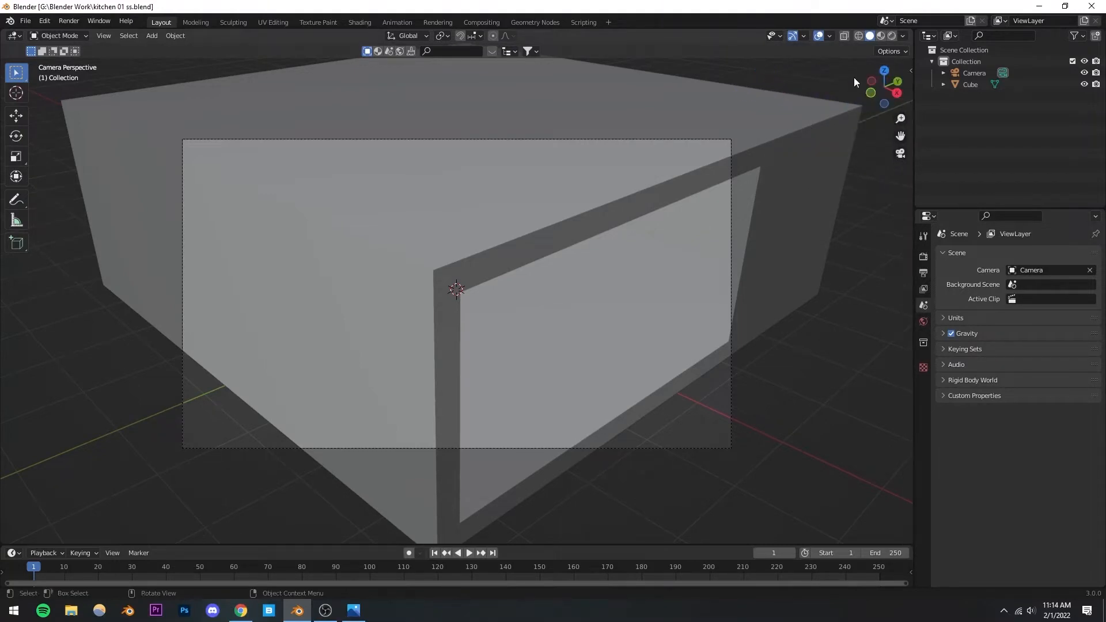
{"action": "left_click", "coordinate": [910, 69]}
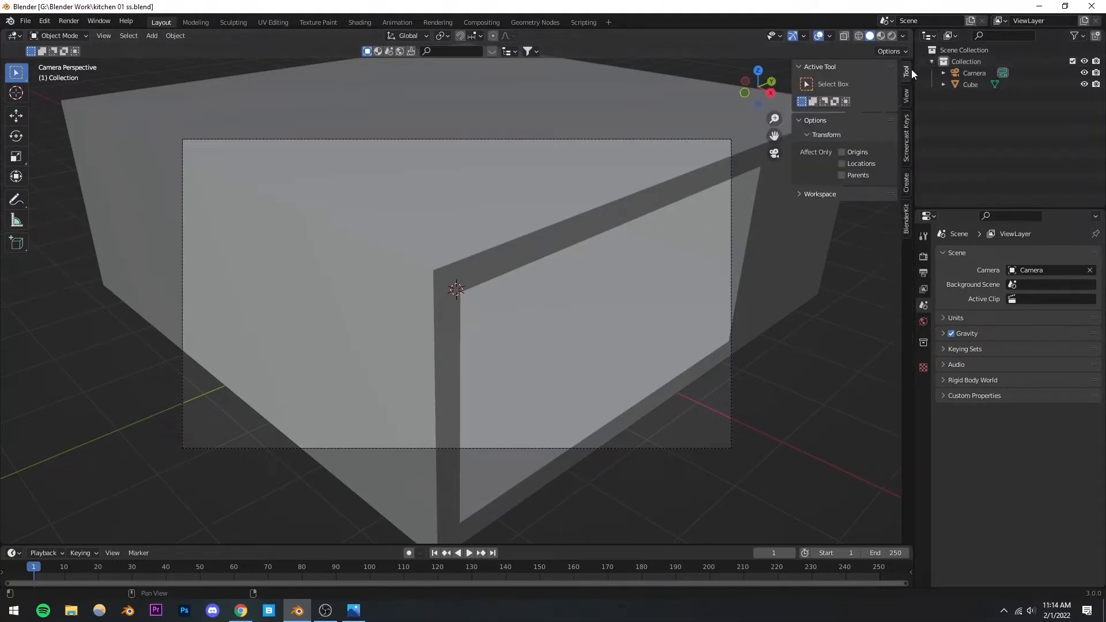
{"action": "left_click", "coordinate": [907, 95]}
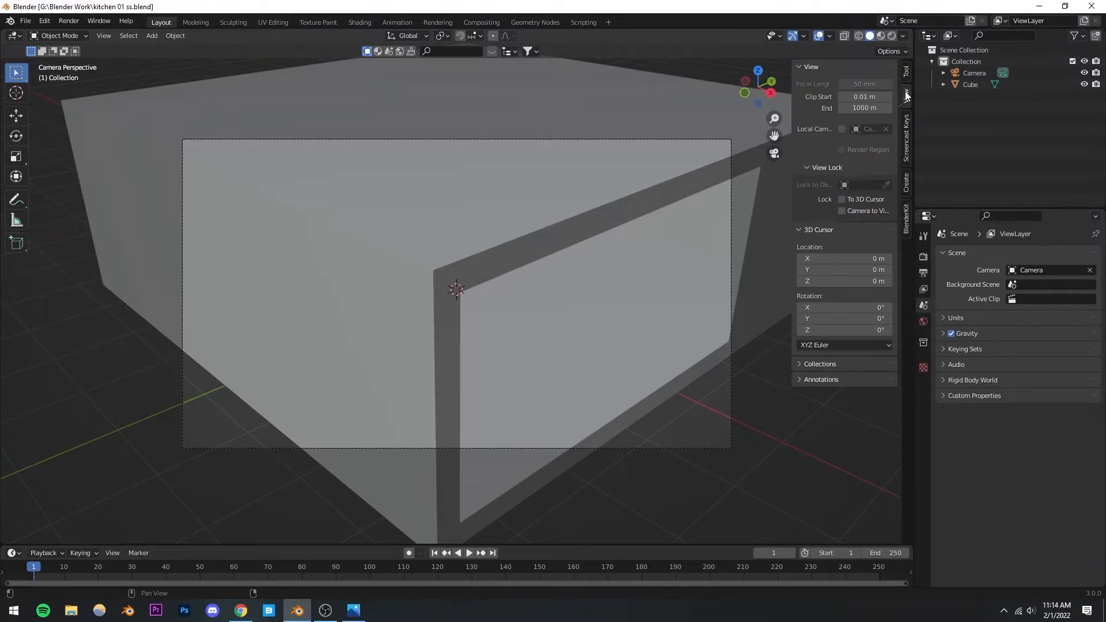
{"action": "left_click_drag", "start_coordinate": [791, 188], "coordinate": [739, 186]}
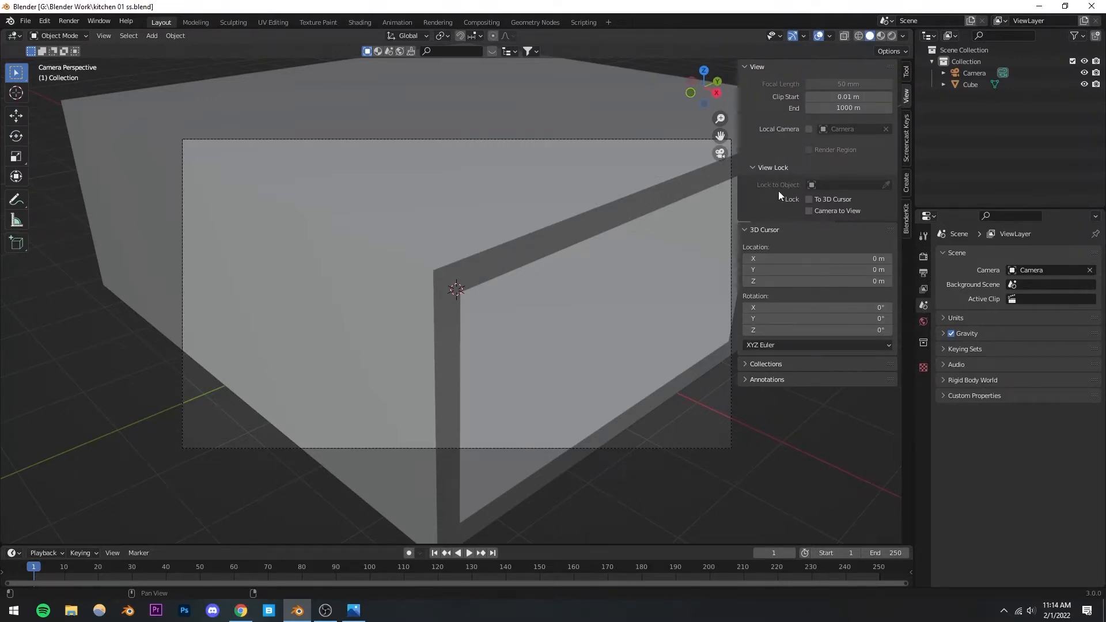
{"action": "left_click", "coordinate": [809, 211]}
{"action": "middle_click_drag", "start_coordinate": [511, 293], "coordinate": [572, 244]}
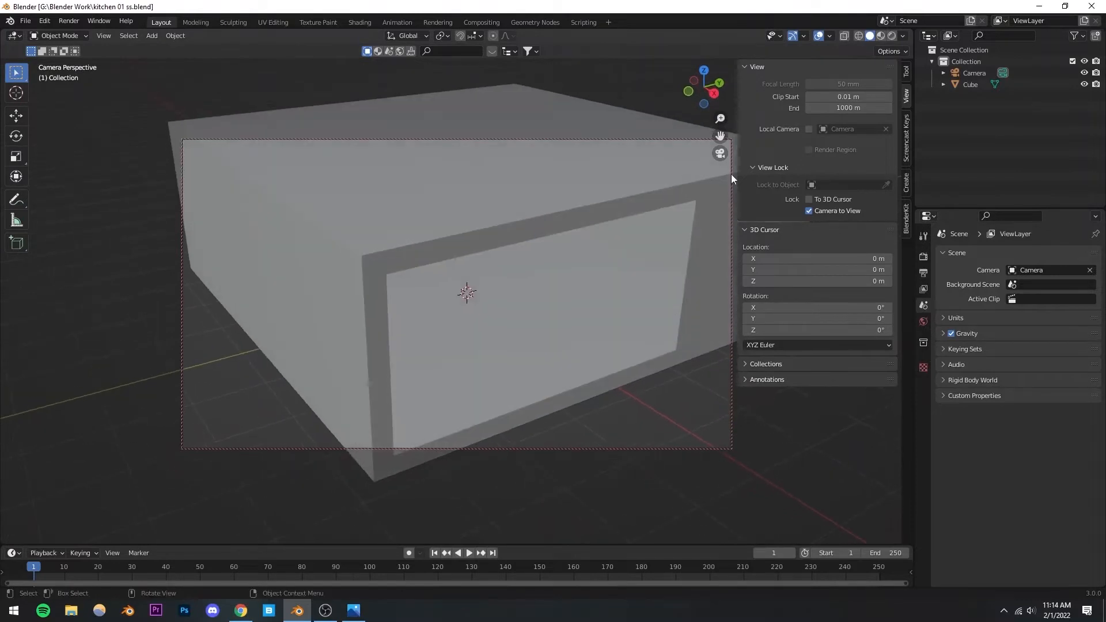
Unlock the camera from the view and try repositioning the camera object with the Move tool from outside the camera view
{"action": "left_click", "coordinate": [808, 211]}
{"action": "middle_click_drag", "start_coordinate": [453, 292], "coordinate": [392, 280]}
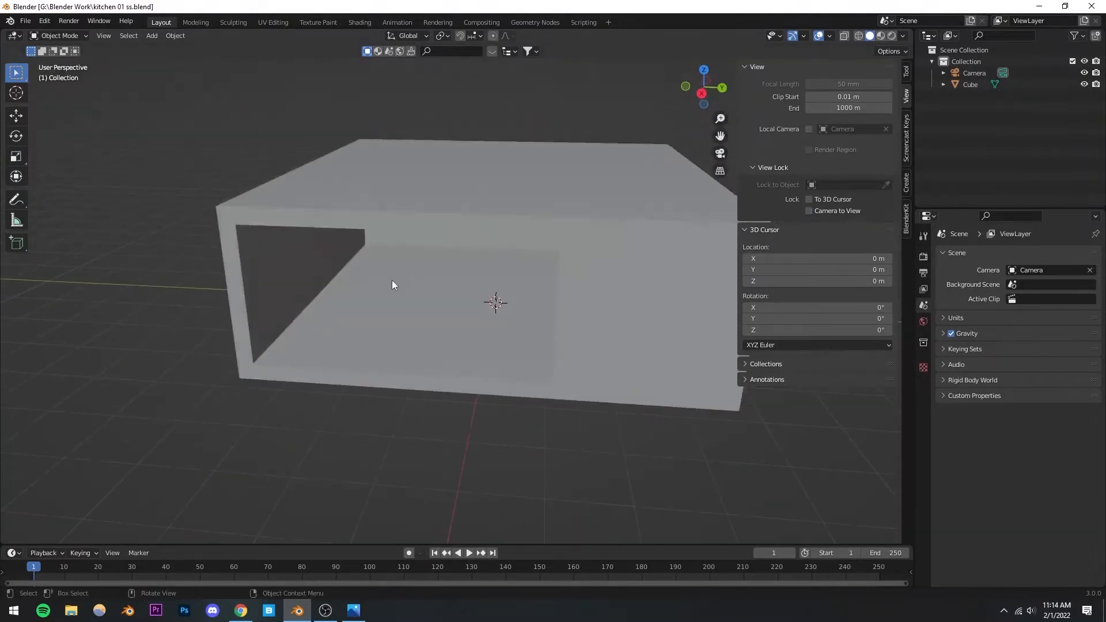
{"action": "scroll", "coordinate": [392, 279], "scroll_direction": "down", "scroll_amount": 4}
{"action": "middle_click_drag", "start_coordinate": [332, 252], "coordinate": [428, 281], "text": "shift"}
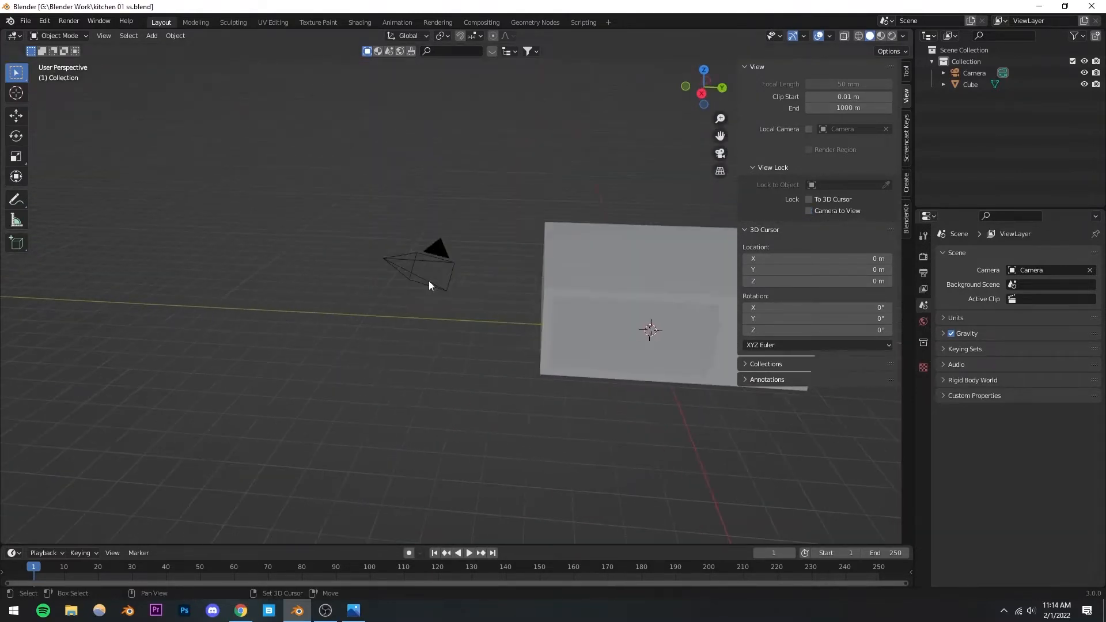
{"action": "left_click", "coordinate": [387, 259]}
{"action": "left_click", "coordinate": [16, 121]}
{"action": "mouse_move", "coordinate": [424, 263]}
{"action": "left_mouse_down"}
{"action": "mouse_move", "coordinate": [331, 247]}
{"action": "mouse_move", "coordinate": [440, 264]}
{"action": "mouse_move", "coordinate": [420, 263]}
{"action": "left_mouse_up"}
{"action": "middle_click_drag", "start_coordinate": [425, 299], "coordinate": [457, 291]}
{"action": "key", "text": "ctrl+z"}
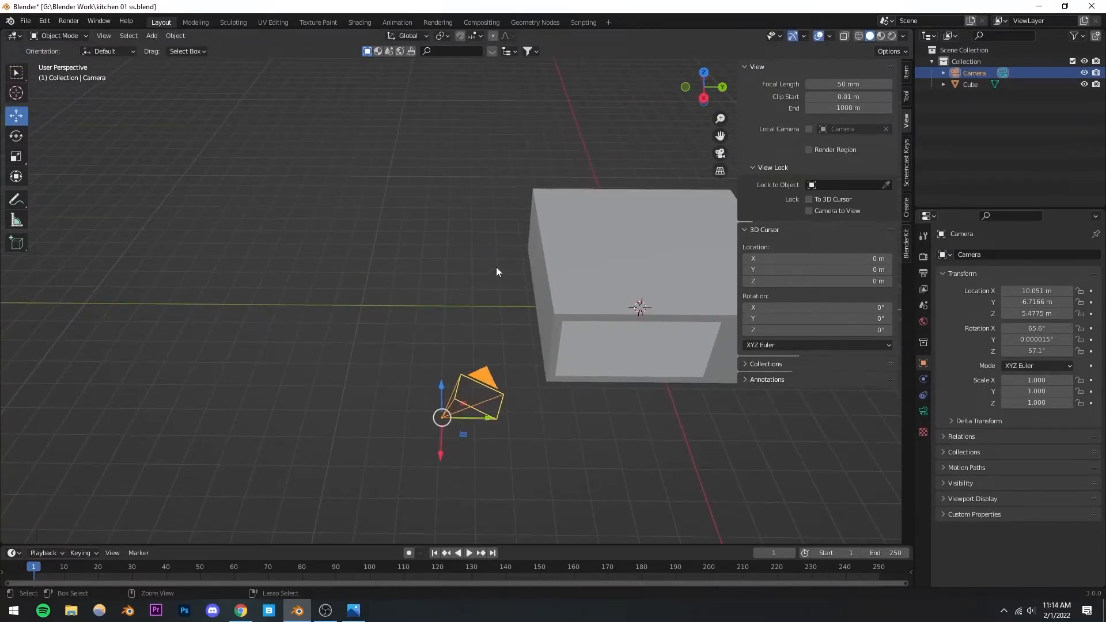
{"action": "left_click", "coordinate": [20, 77]}
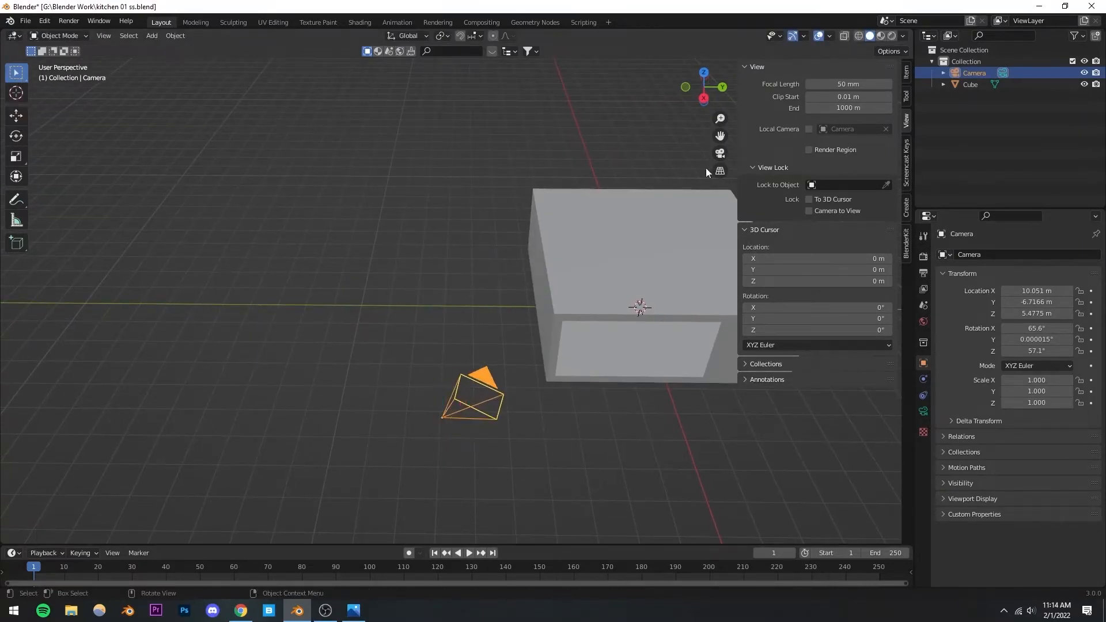
Return to the camera view and bring the camera closer to the room with Camera to View locked
{"action": "left_click", "coordinate": [720, 155]}
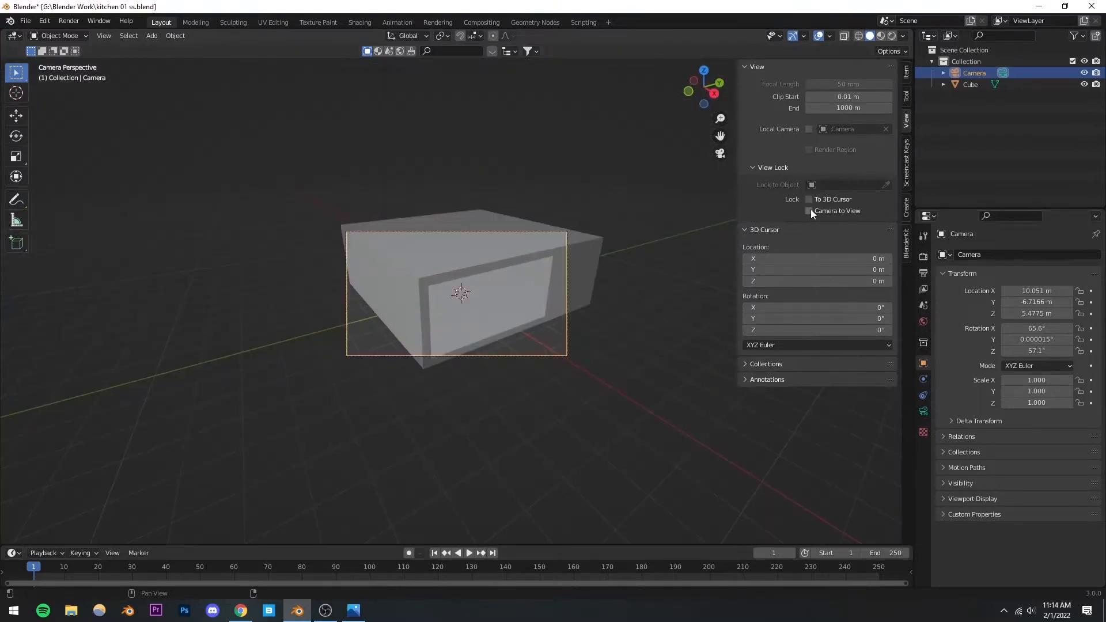
{"action": "left_click", "coordinate": [809, 210]}
{"action": "scroll", "coordinate": [542, 282], "scroll_direction": "up", "scroll_amount": 3}
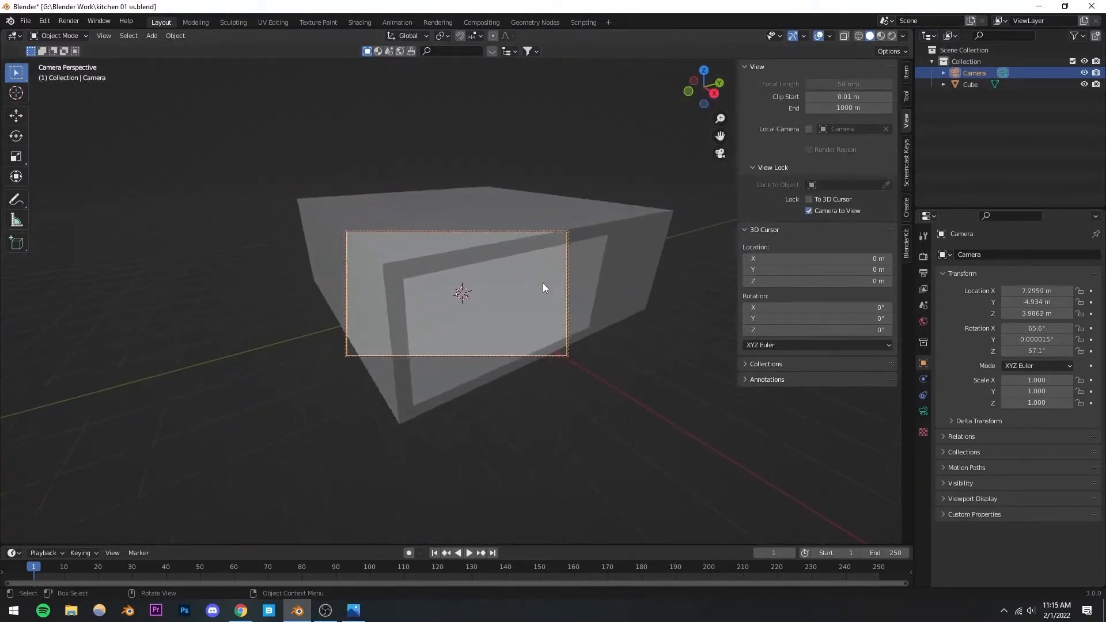
{"action": "left_click", "coordinate": [809, 211]}
{"action": "scroll", "coordinate": [427, 274], "scroll_direction": "up", "scroll_amount": 3}
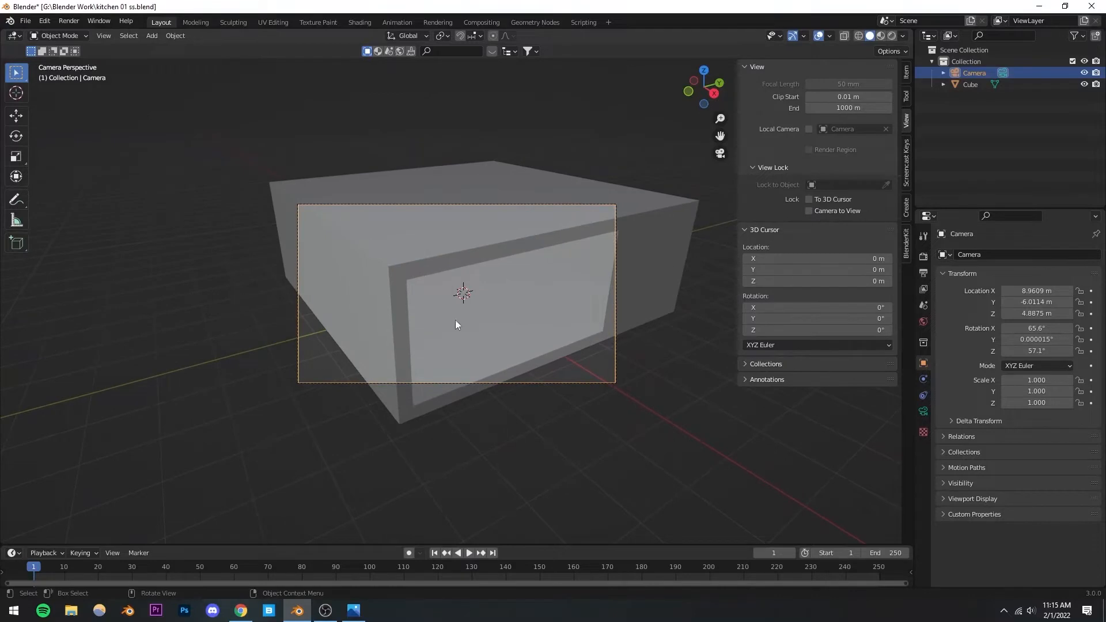
{"action": "left_click", "coordinate": [808, 210]}
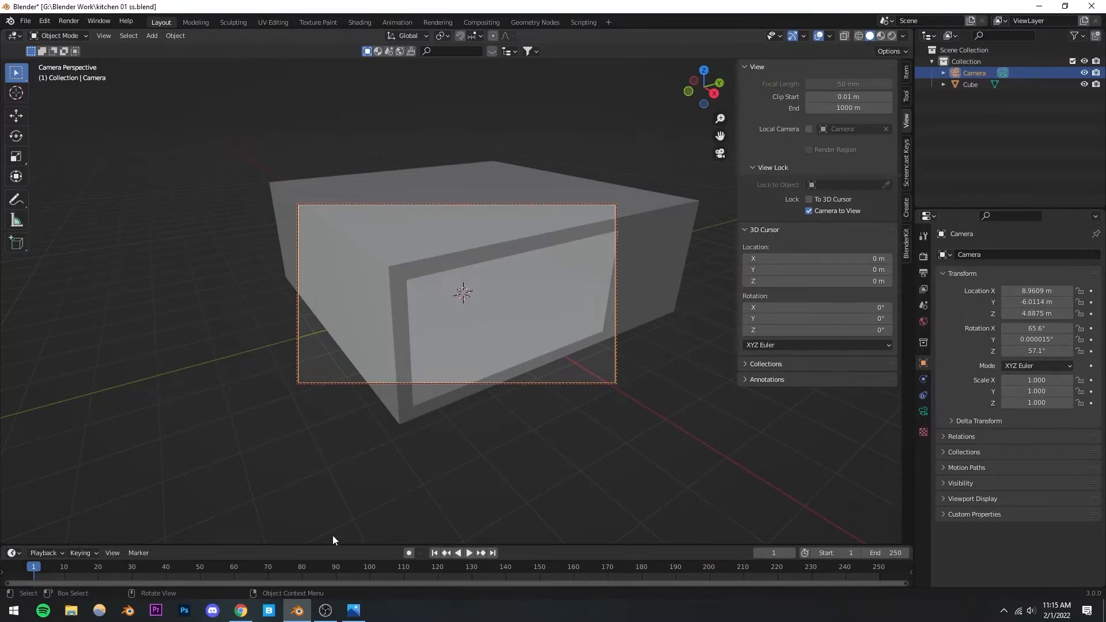
Set the render output's Y resolution to 2200 px for a portrait frame
{"action": "left_click", "coordinate": [924, 273]}
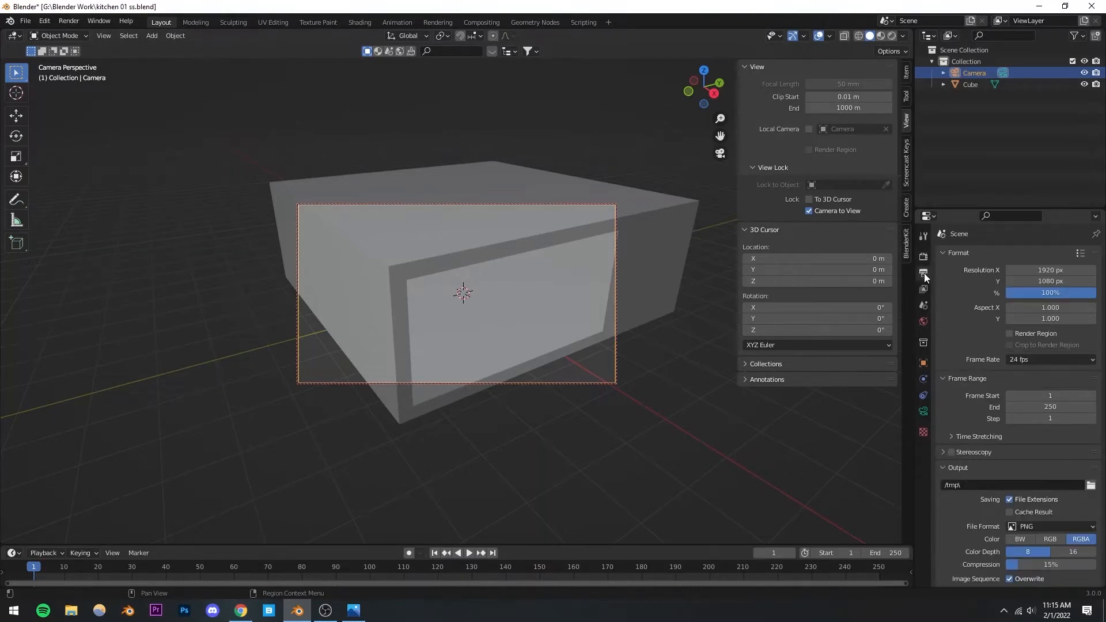
{"action": "mouse_move", "coordinate": [1040, 270]}
{"action": "left_mouse_down"}
{"action": "mouse_move", "coordinate": [1028, 271]}
{"action": "mouse_move", "coordinate": [1095, 281]}
{"action": "mouse_move", "coordinate": [1041, 281]}
{"action": "left_mouse_up"}
{"action": "key", "text": "ctrl+z"}
{"action": "left_click", "coordinate": [1042, 281]}
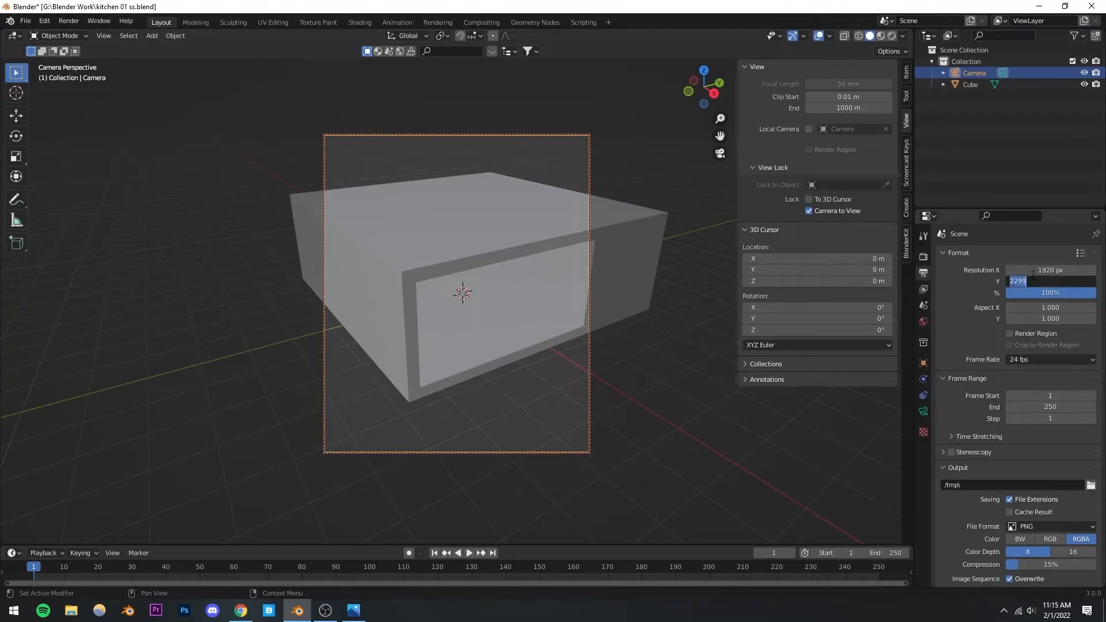
{"action": "type", "text": "2200"}
{"action": "key", "text": "Return"}
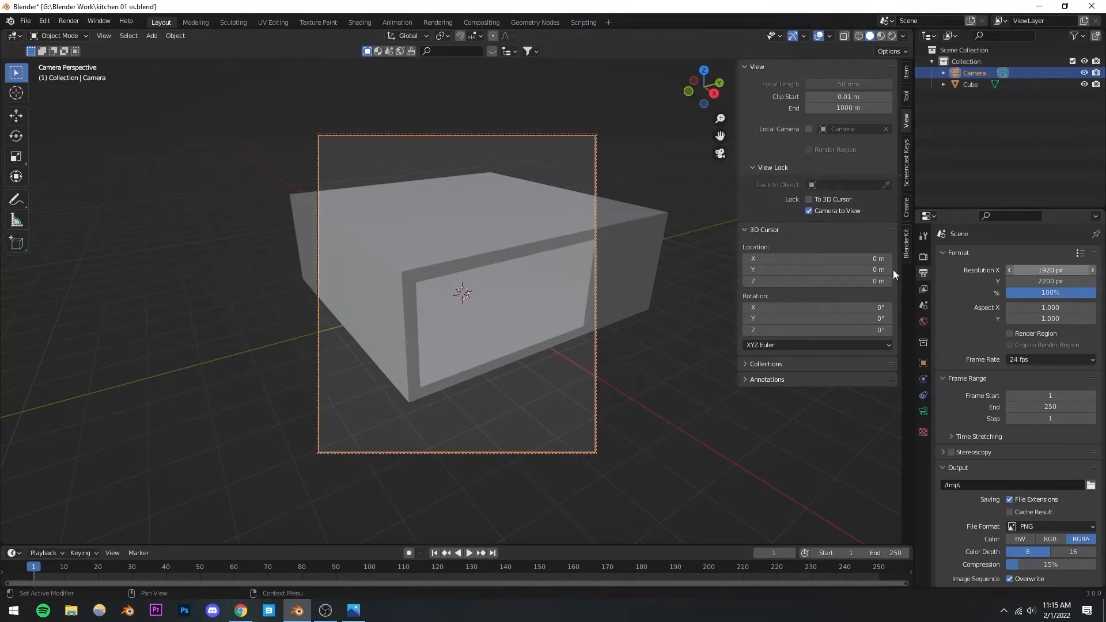
Move the camera inside the room facing the negative-Y wall, open the camera's lens settings, and save the file
{"action": "middle_click_drag", "start_coordinate": [385, 316], "coordinate": [464, 311]}
{"action": "scroll", "coordinate": [458, 338], "scroll_direction": "up", "scroll_amount": 6}
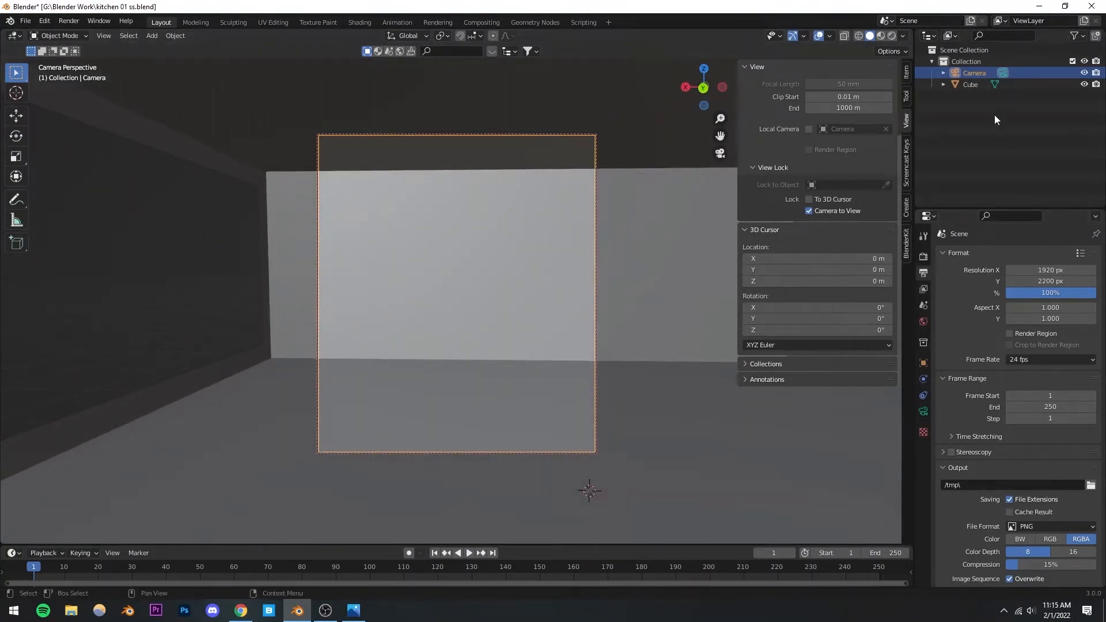
{"action": "left_click", "coordinate": [1003, 73]}
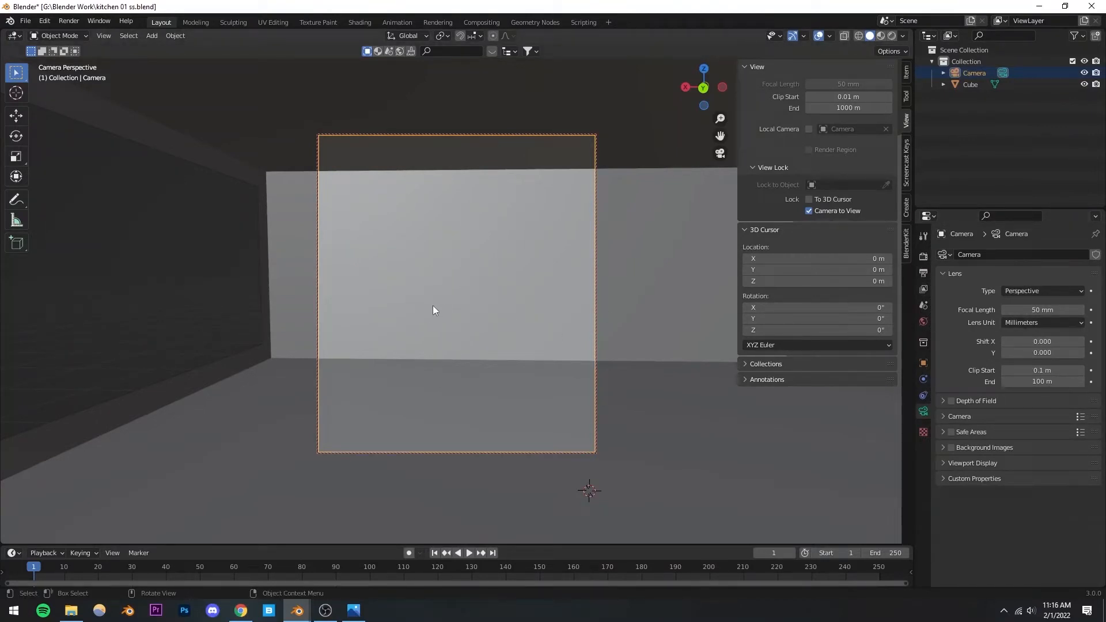
{"action": "key", "text": "ctrl+s"}
Nudge the camera's framing slightly and set its focal length to 35 mm
{"action": "mouse_move", "coordinate": [461, 313]}
{"action": "middle_mouse_down"}
{"action": "mouse_move", "coordinate": [466, 325]}
{"action": "mouse_move", "coordinate": [451, 318]}
{"action": "middle_mouse_up"}
{"action": "scroll", "coordinate": [451, 318], "scroll_direction": "down", "scroll_amount": 1}
{"action": "scroll", "coordinate": [452, 316], "scroll_direction": "up", "scroll_amount": 1}
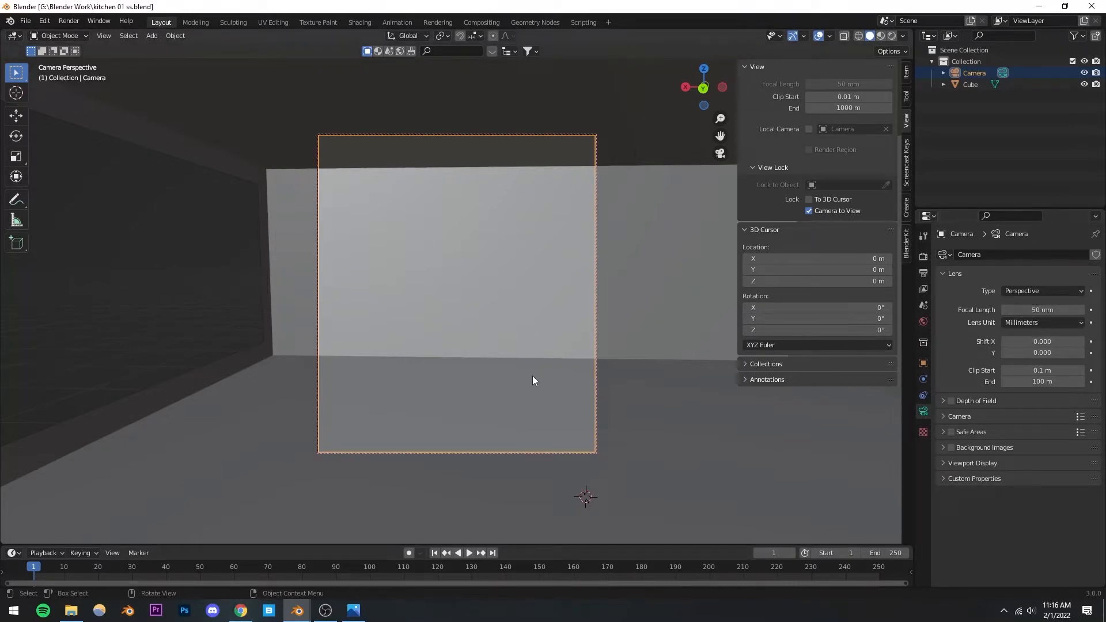
{"action": "left_click", "coordinate": [1030, 309]}
{"action": "type", "text": "35"}
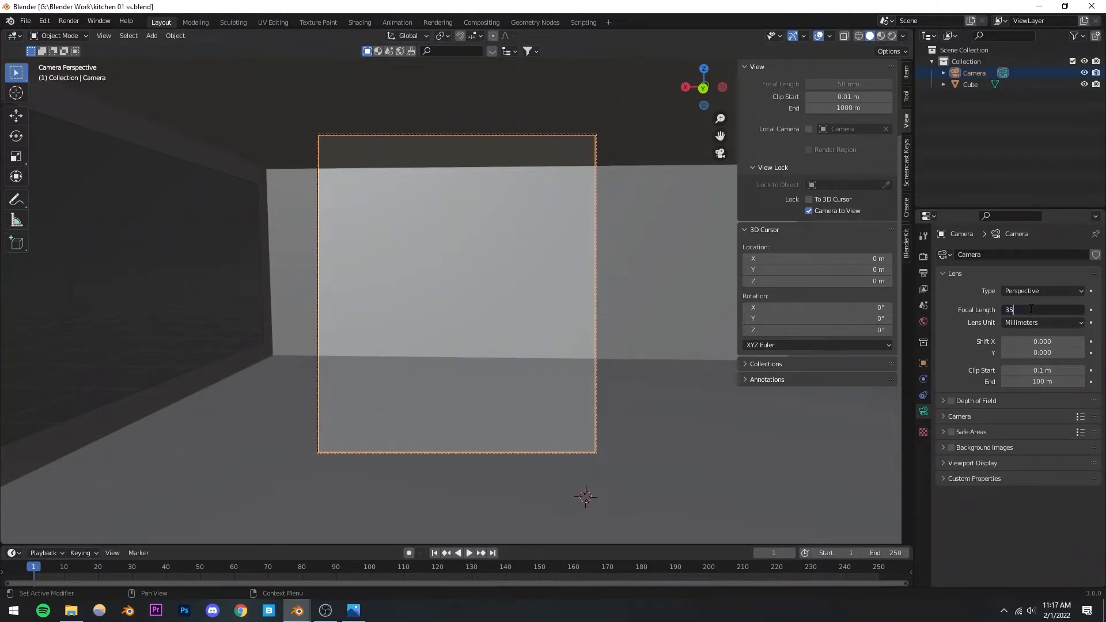
{"action": "key", "text": "Return"}
Reframe the camera on the far corner beside the wall opening, turn off Camera to View, and save the file
{"action": "middle_click_drag", "start_coordinate": [382, 302], "coordinate": [465, 324]}
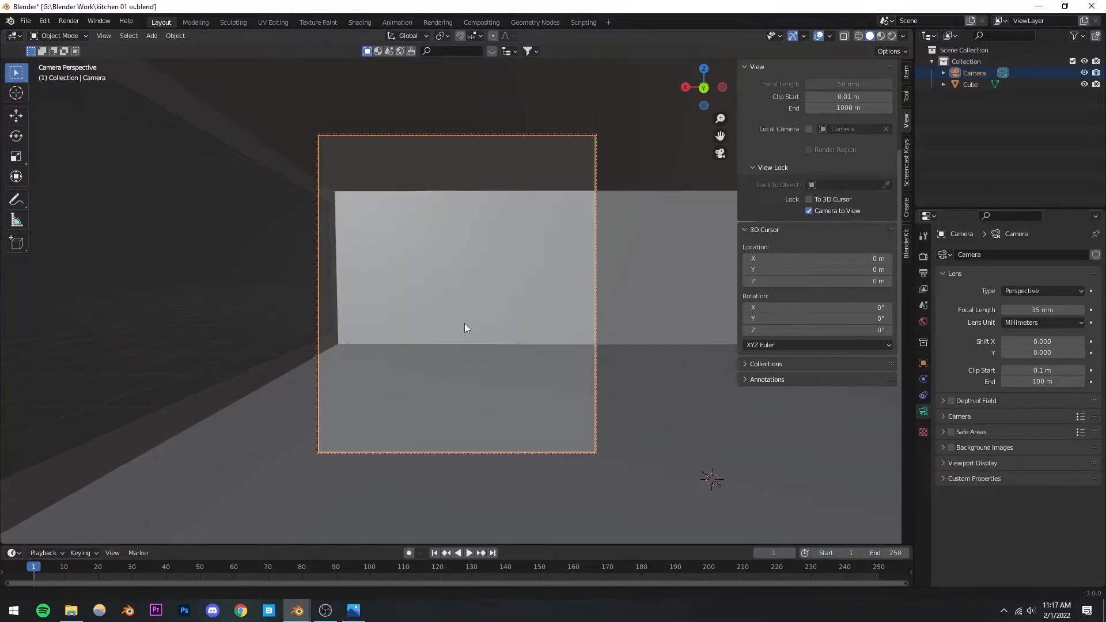
{"action": "left_click", "coordinate": [808, 210]}
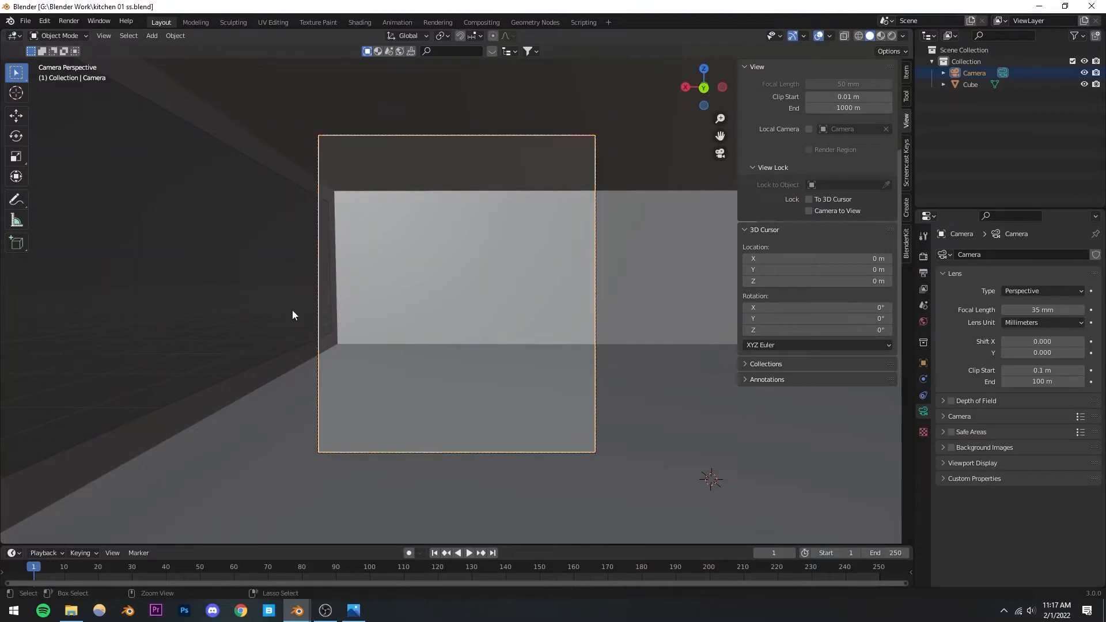
{"action": "key", "text": "ctrl+s"}
In the room's Edit Mode, move the opening's vertical edge nearest the negative-Y wall about 0.46 m inward along Y
{"action": "middle_click_drag", "start_coordinate": [375, 311], "coordinate": [521, 322]}
{"action": "left_click", "coordinate": [332, 309]}
{"action": "key", "text": "Tab"}
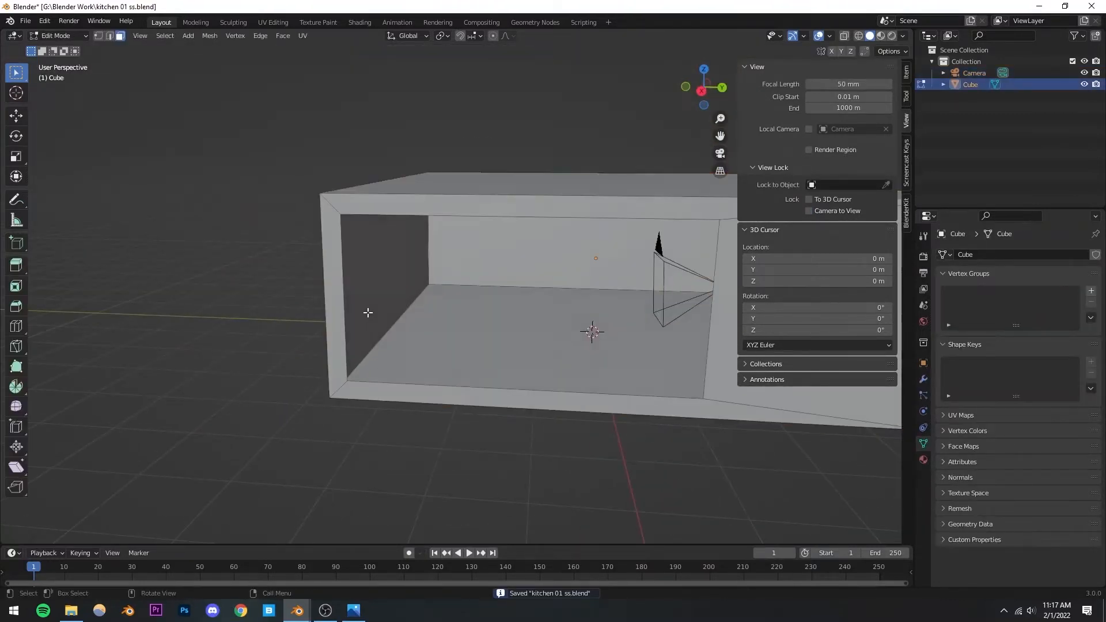
{"action": "middle_click_drag", "start_coordinate": [368, 312], "coordinate": [371, 307]}
{"action": "left_click", "coordinate": [365, 300]}
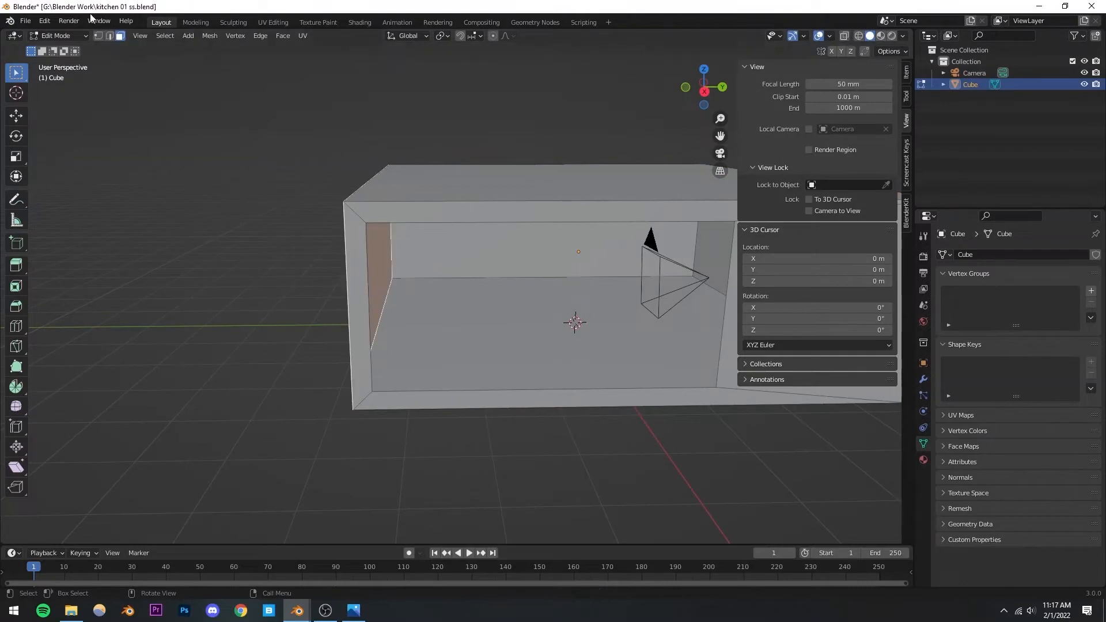
{"action": "left_click", "coordinate": [109, 35]}
{"action": "middle_click_drag", "start_coordinate": [366, 286], "coordinate": [381, 305]}
{"action": "key", "text": "g"}
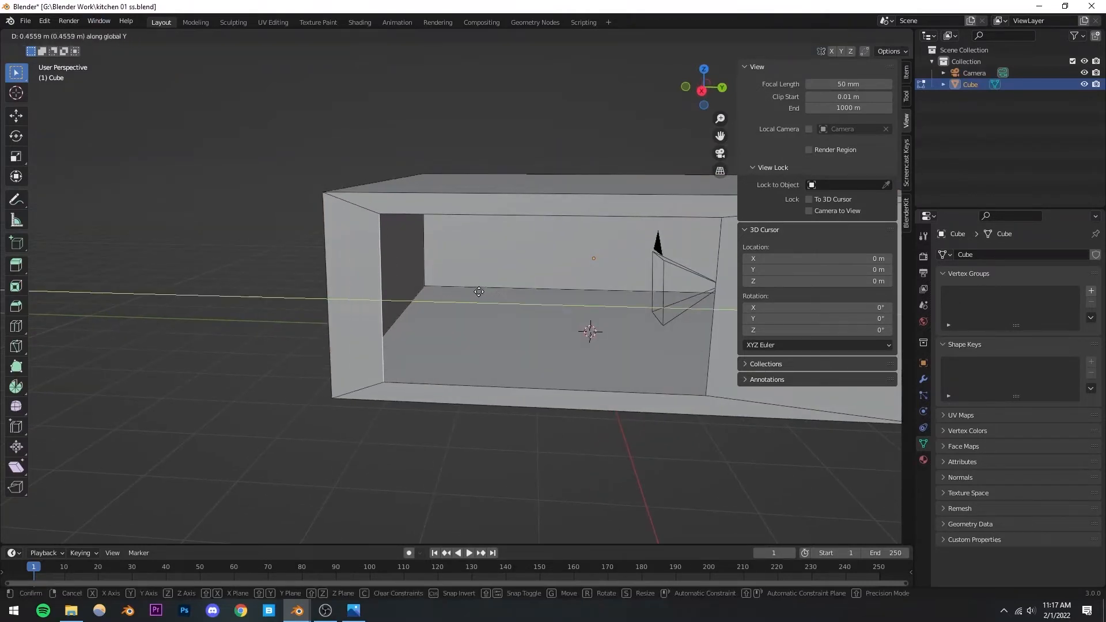
{"action": "left_click", "coordinate": [478, 291]}
Looking through the camera, shift the same opening edge further along Y toward the edge of the frame
{"action": "left_click", "coordinate": [720, 153]}
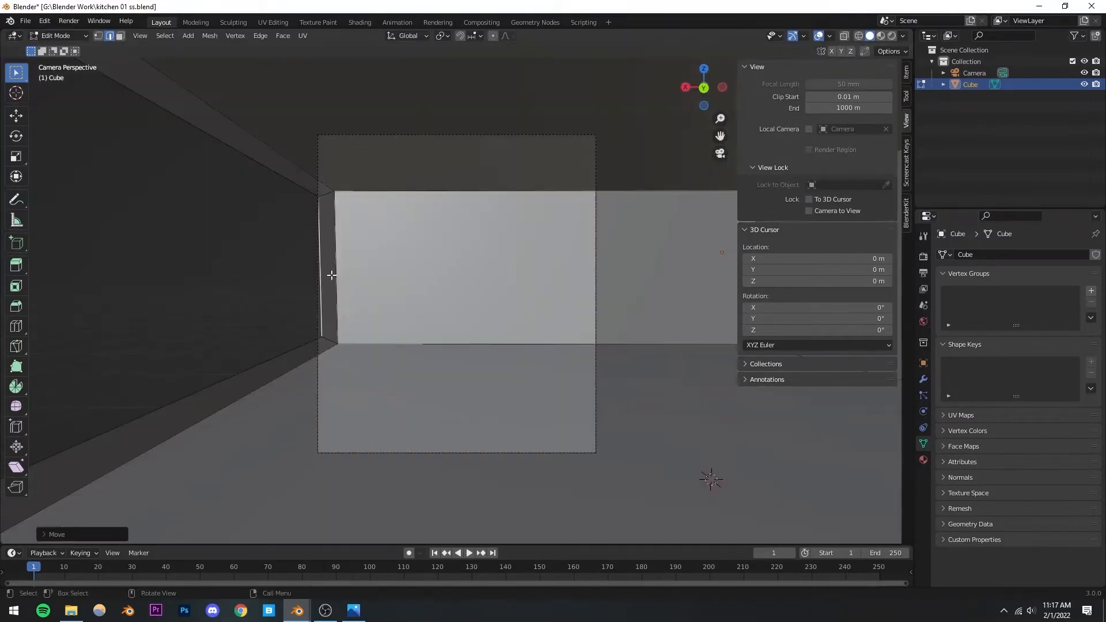
{"action": "key", "text": "g"}
{"action": "key", "text": "y"}
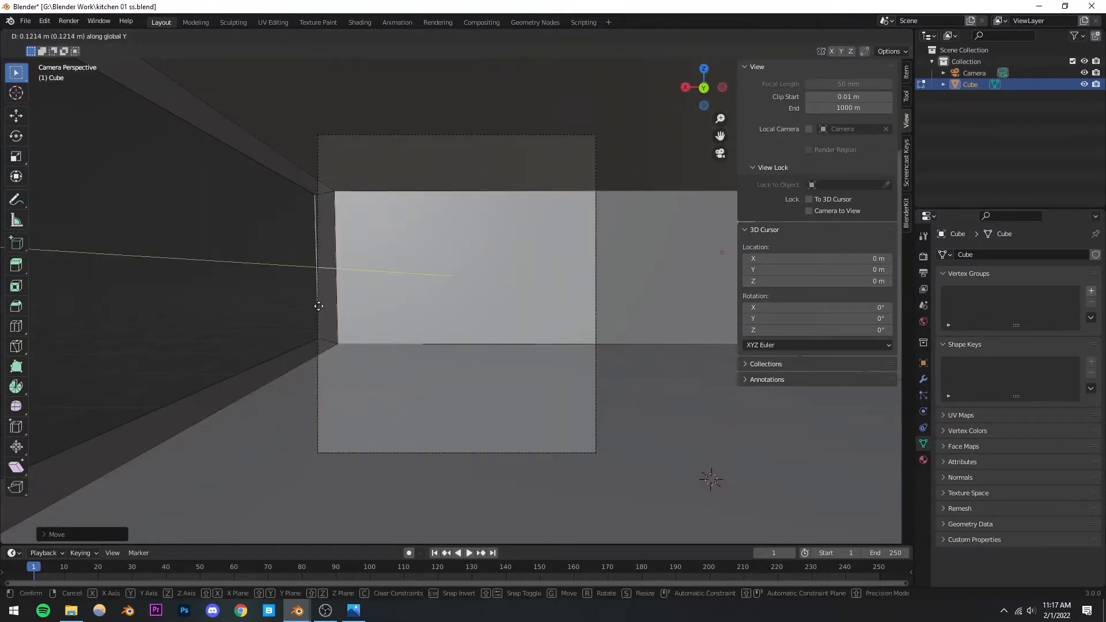
{"action": "left_click", "coordinate": [284, 309]}
Return to Object Mode, save the file, and deselect the room
{"action": "key", "text": "Tab"}
{"action": "scroll", "coordinate": [403, 311], "scroll_direction": "down", "scroll_amount": 3}
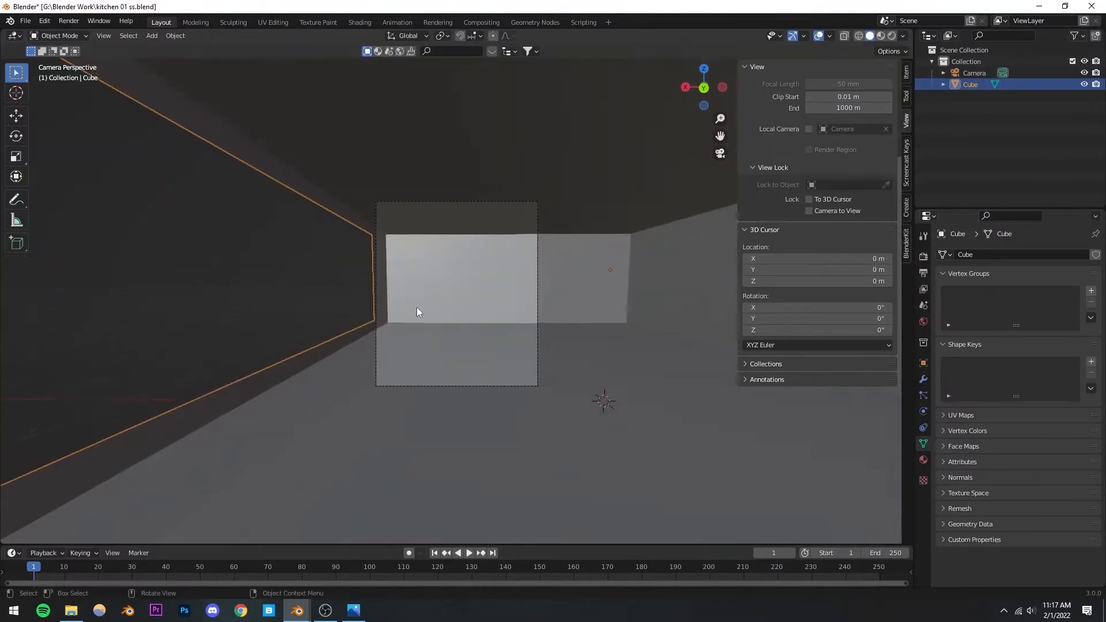
{"action": "key", "text": "ctrl+s"}
{"action": "scroll", "coordinate": [402, 309], "scroll_direction": "up", "scroll_amount": 4}
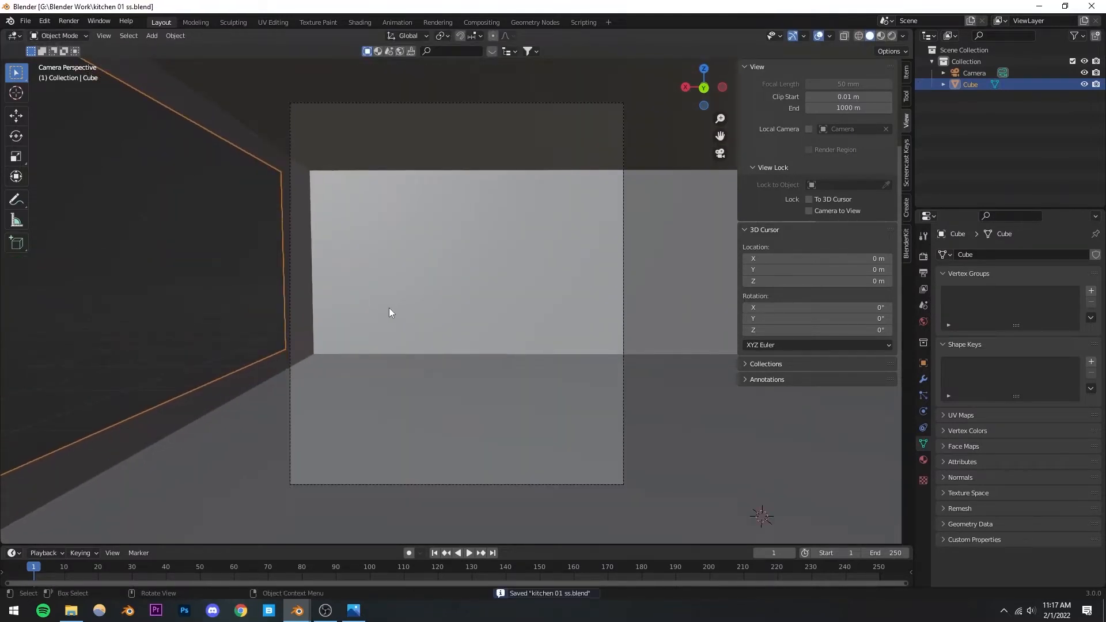
{"action": "key", "text": "alt+a"}
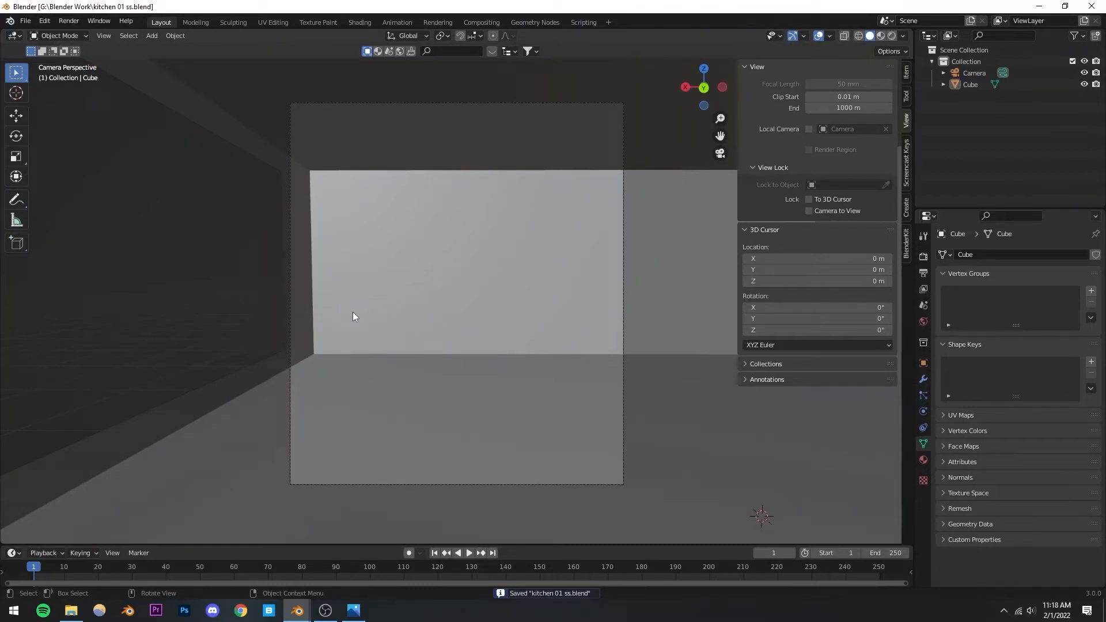
Set the camera's focal length to 28 mm, check the framing through the camera, and save the file
{"action": "middle_click_drag", "start_coordinate": [382, 310], "coordinate": [568, 331]}
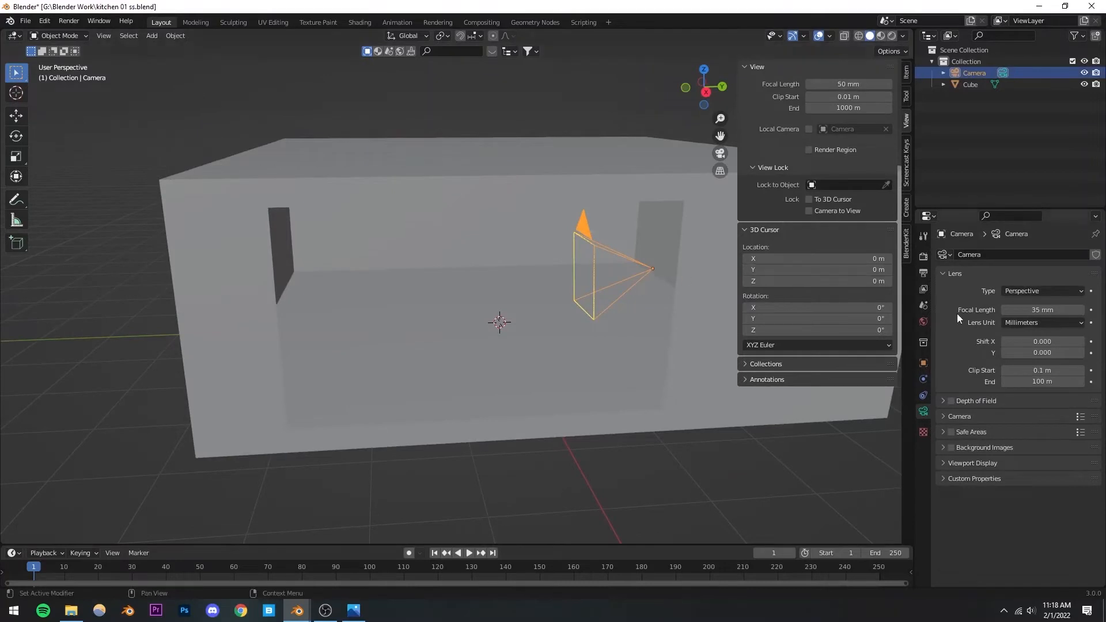
{"action": "left_click", "coordinate": [1037, 309]}
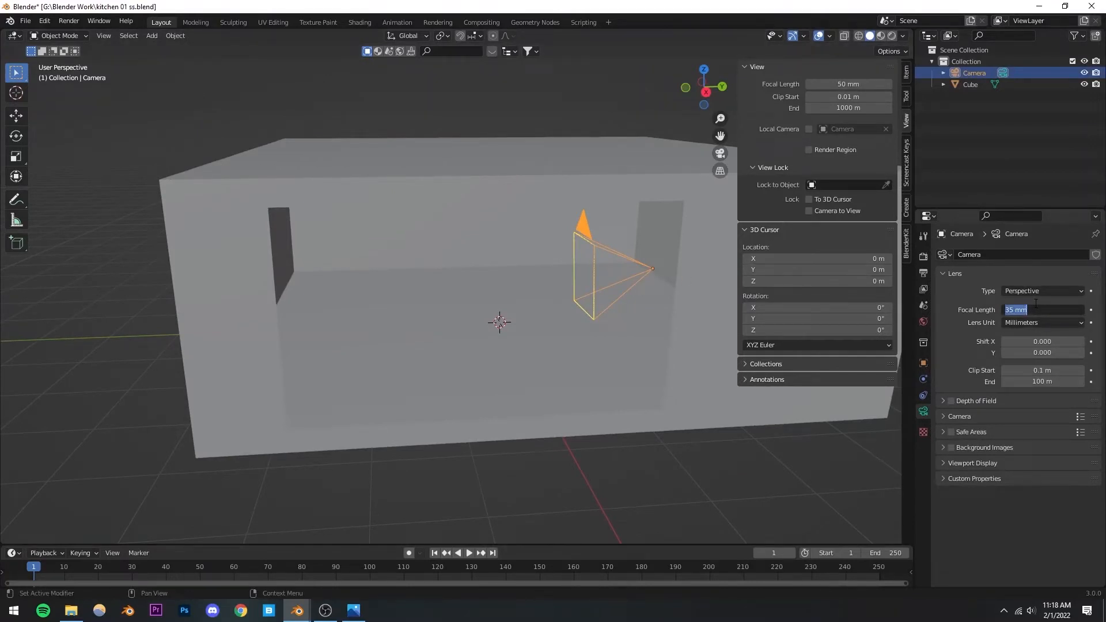
{"action": "type", "text": "28"}
{"action": "key", "text": "Return"}
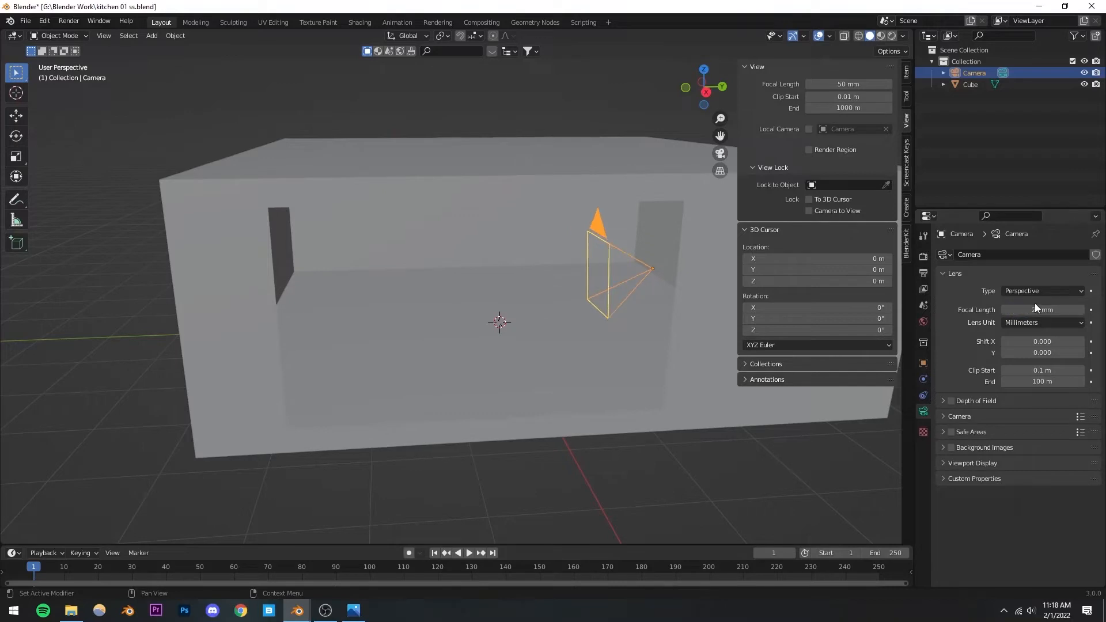
{"action": "left_click", "coordinate": [720, 153]}
{"action": "scroll", "coordinate": [454, 327], "scroll_direction": "up", "scroll_amount": 1}
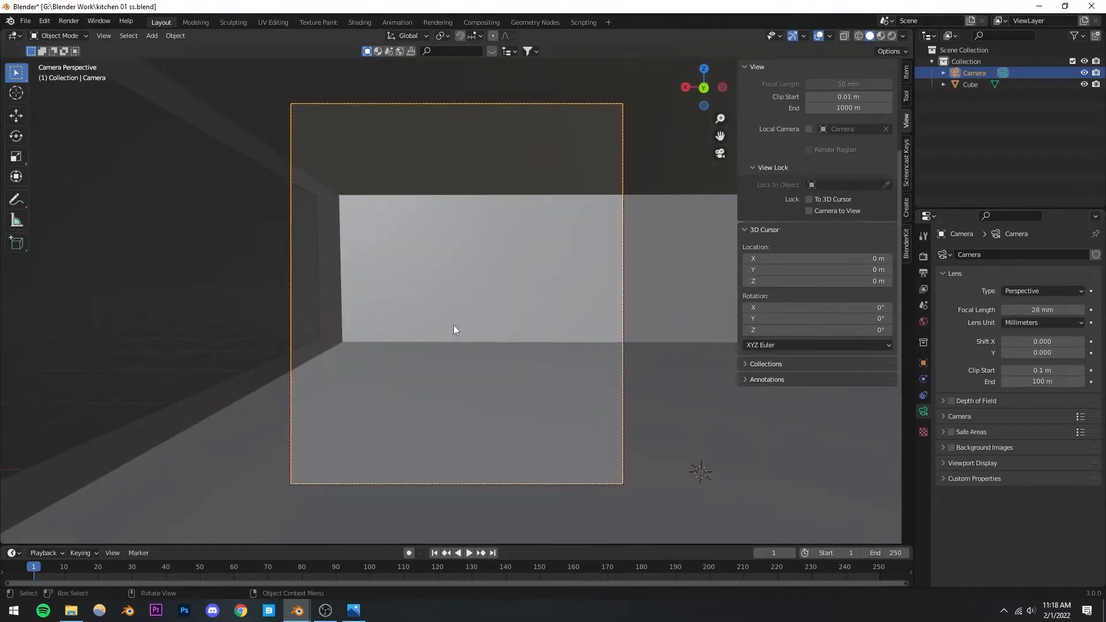
{"action": "key", "text": "ctrl+s"}
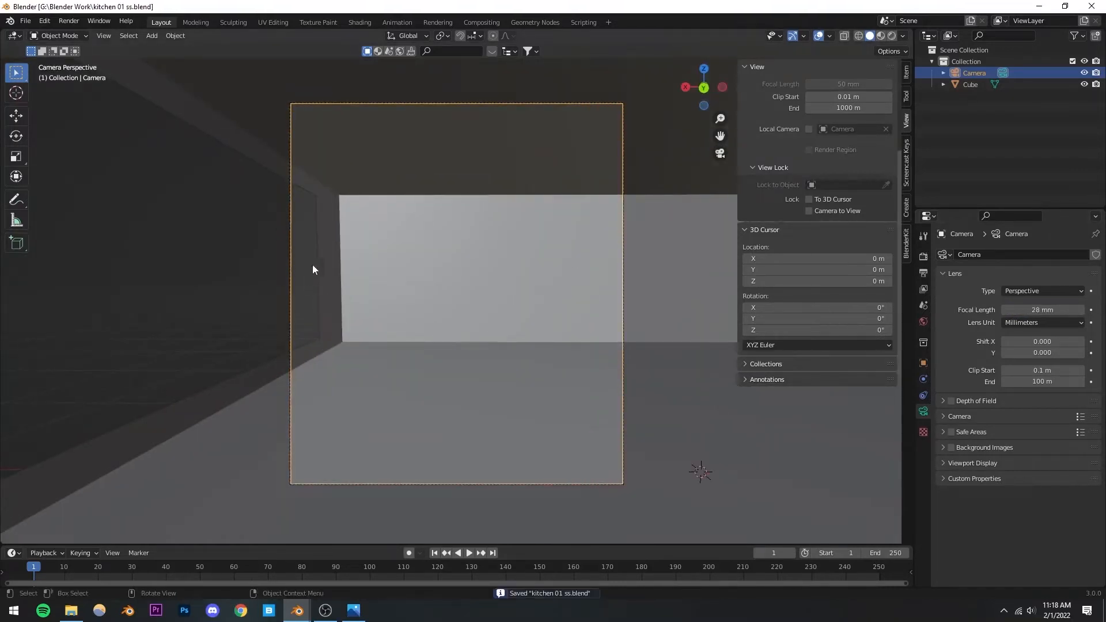
Deselect the camera, save the file, and leave the camera view to see the whole room from outside
{"action": "left_click", "coordinate": [218, 278]}
{"action": "key", "text": "ctrl+s"}
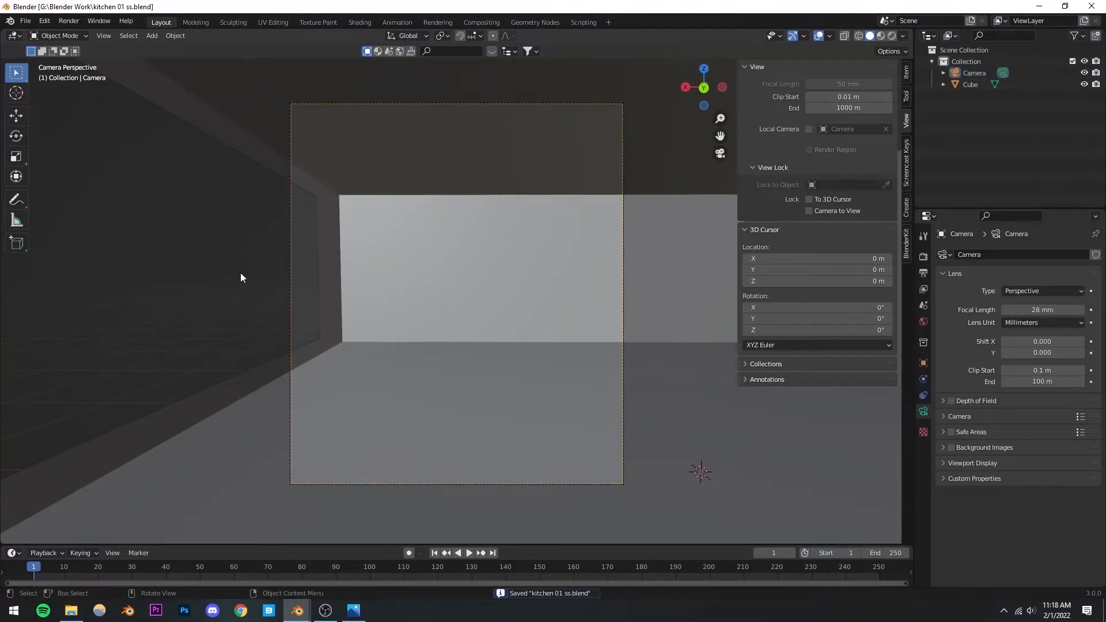
{"action": "middle_click_drag", "start_coordinate": [446, 295], "coordinate": [542, 313]}
{"action": "scroll", "coordinate": [418, 302], "scroll_direction": "down", "scroll_amount": 6}
{"action": "scroll", "coordinate": [509, 317], "scroll_direction": "down", "scroll_amount": 3}
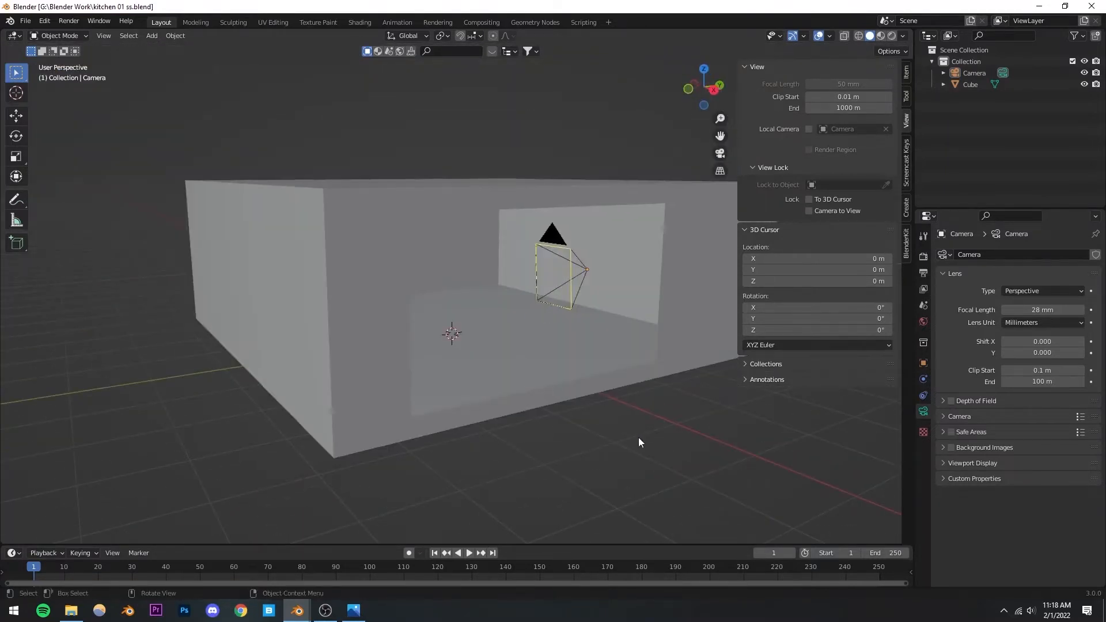
{"action": "key", "text": "ctrl+s"}
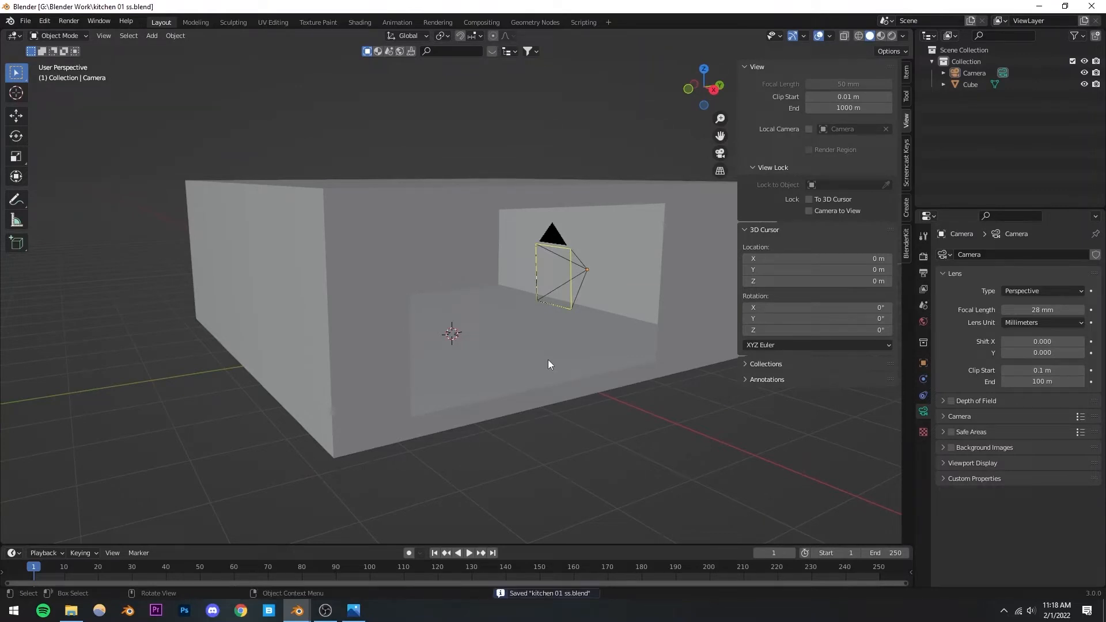
{"action": "middle_click_drag", "start_coordinate": [389, 285], "coordinate": [309, 247]}
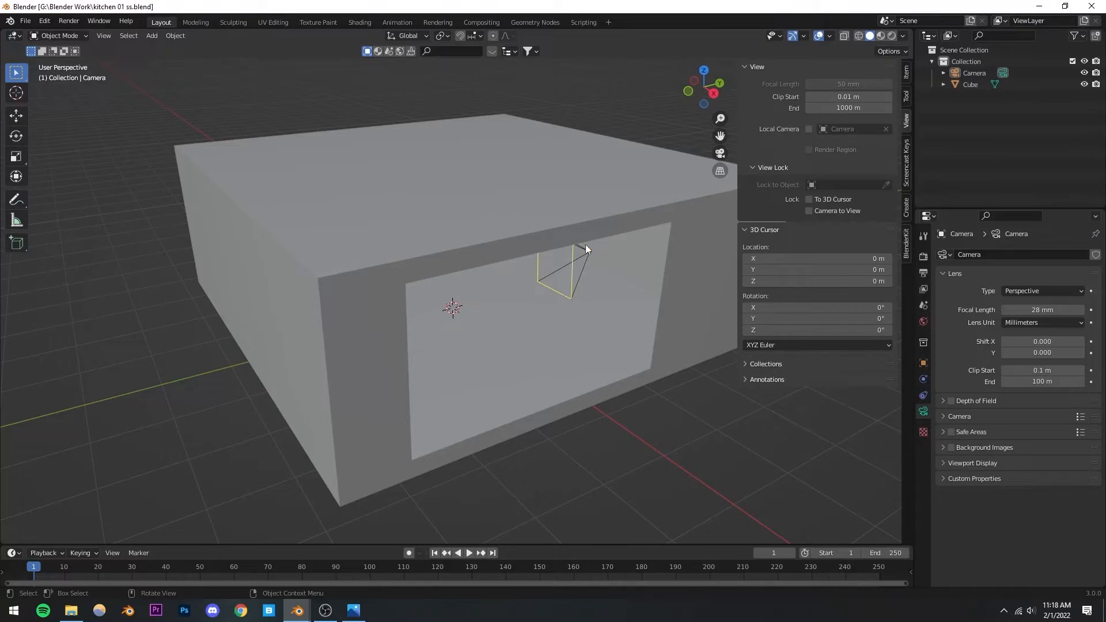
Switch to Chrome, search Google for "3d models", and open the Free3D result in a new tab
{"action": "left_click", "coordinate": [241, 611]}
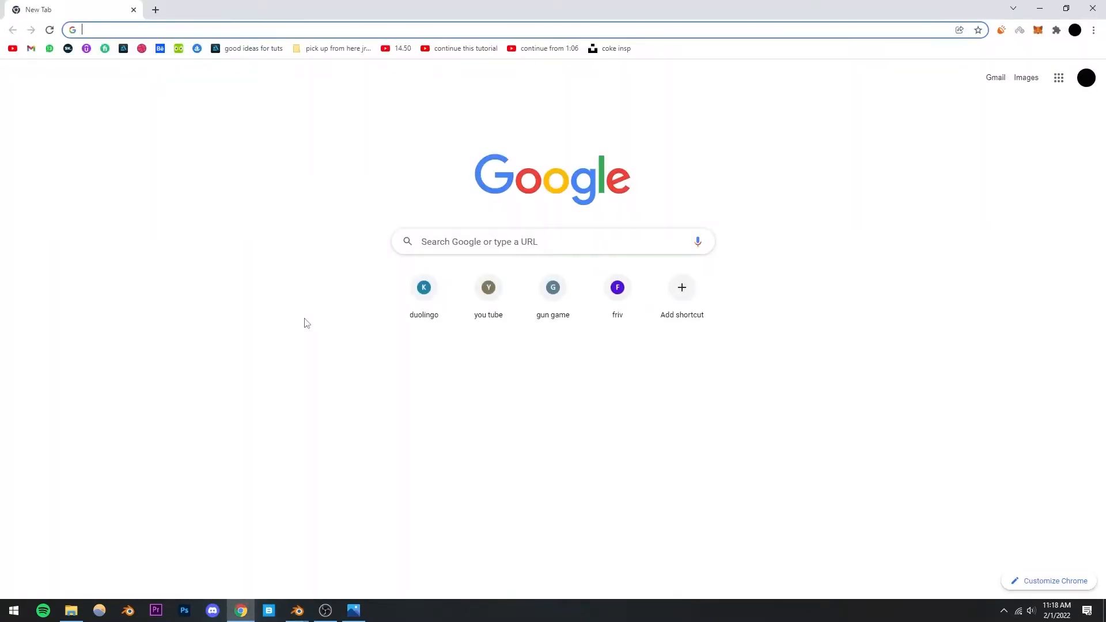
{"action": "type", "text": "3d models"}
{"action": "key", "text": "Return"}
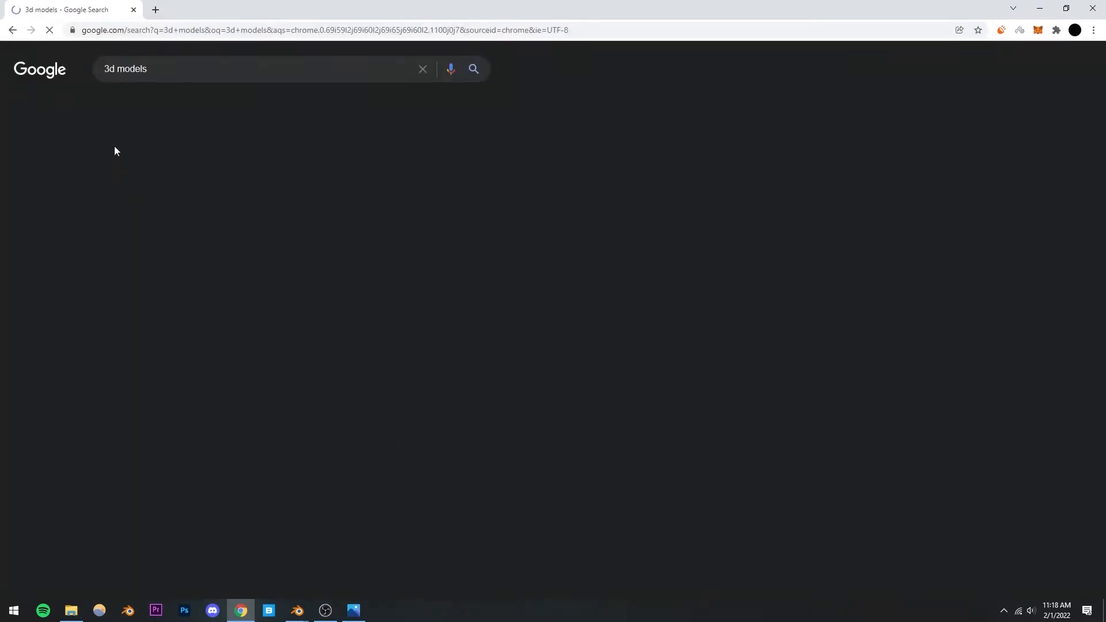
{"action": "right_click", "coordinate": [150, 255]}
{"action": "left_click", "coordinate": [172, 262]}
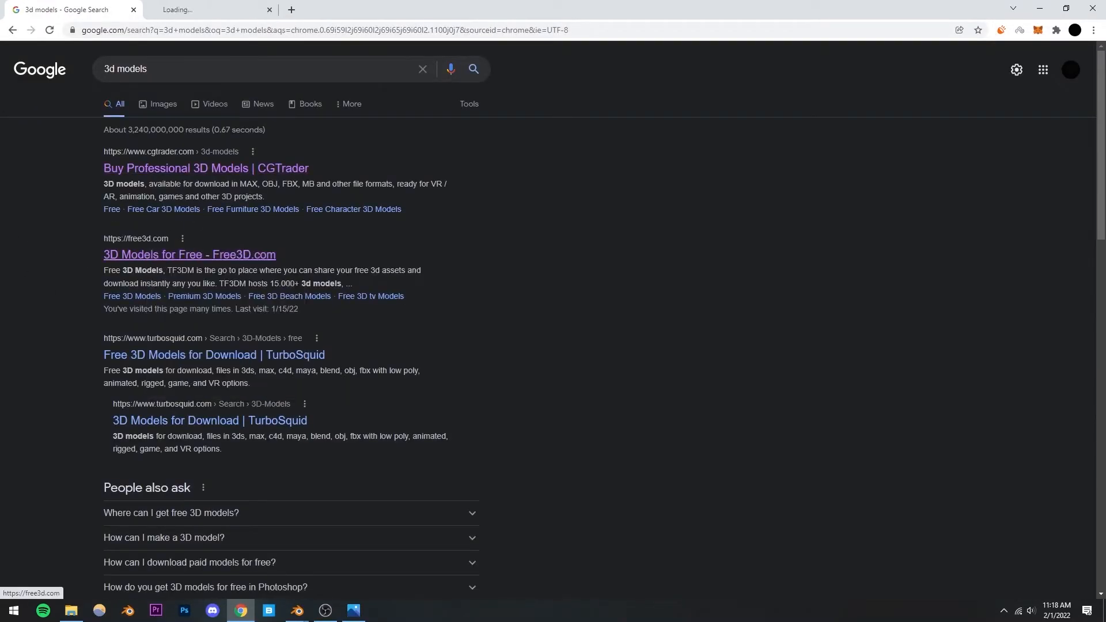
{"action": "key", "text": "ctrl+Tab"}
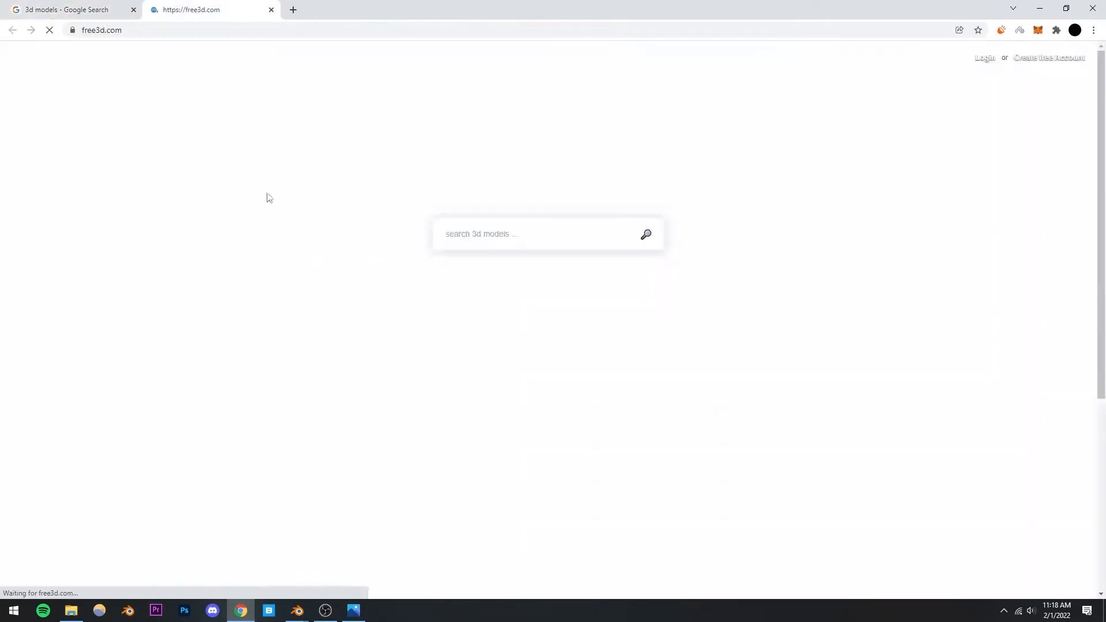
Browse the free model categories and their file formats on the Free3D homepage
{"action": "left_click", "coordinate": [95, 6]}
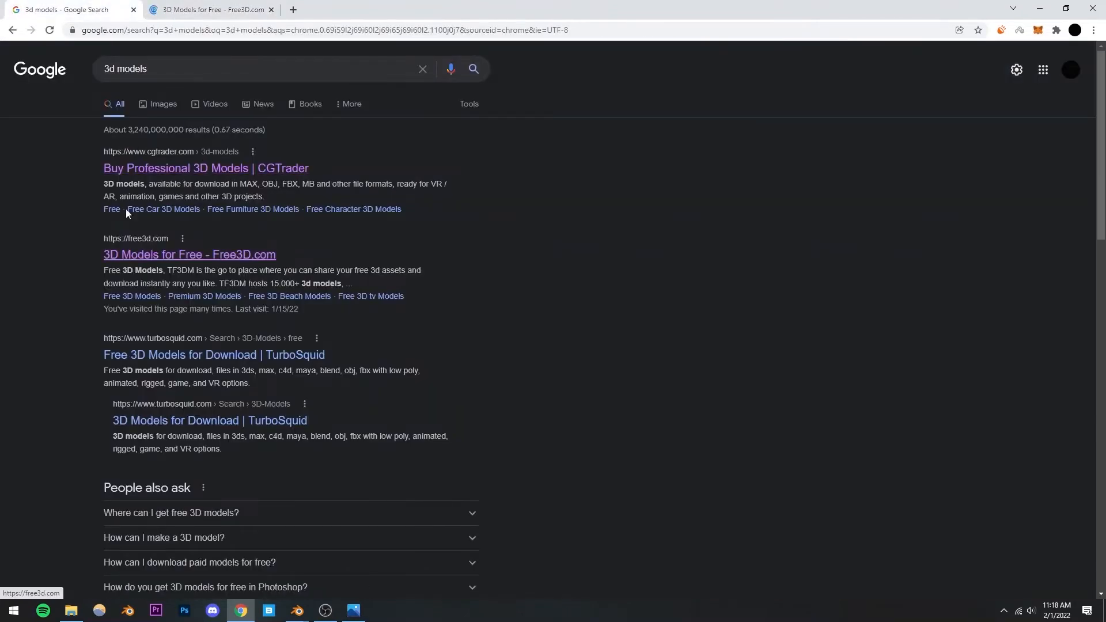
{"action": "left_click", "coordinate": [165, 7]}
{"action": "scroll", "coordinate": [193, 288], "scroll_direction": "down", "scroll_amount": 4}
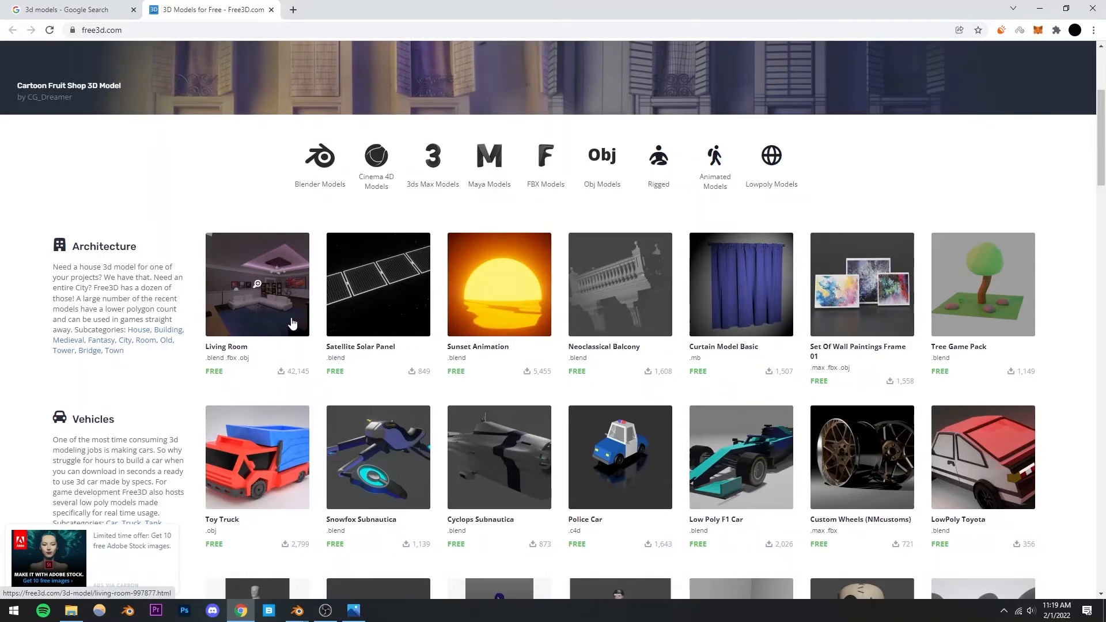
{"action": "scroll", "coordinate": [504, 318], "scroll_direction": "down", "scroll_amount": 2}
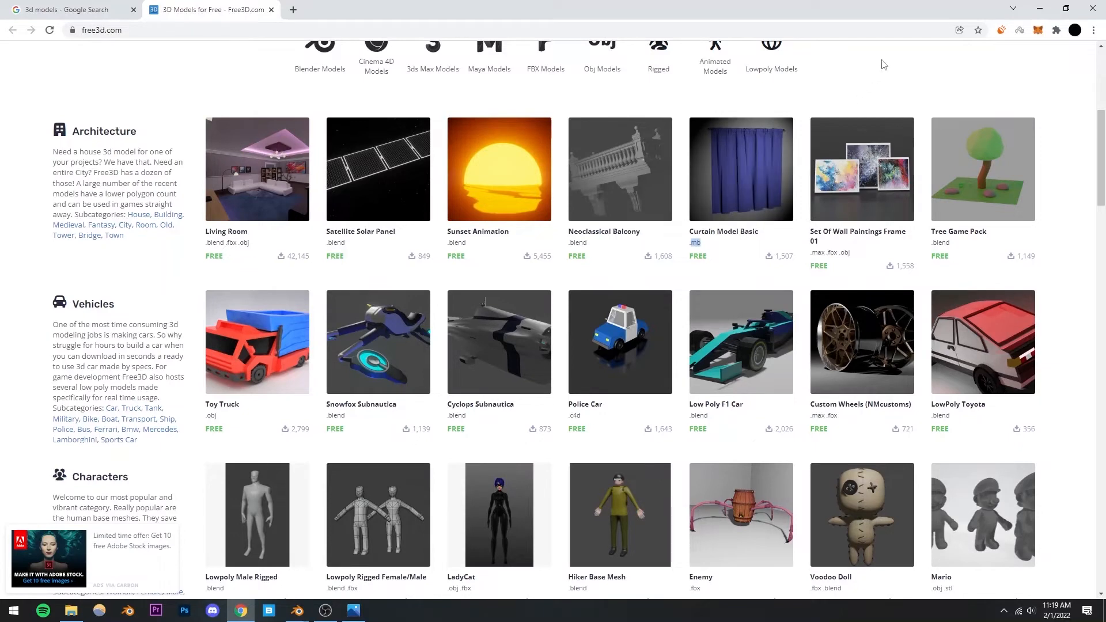
{"action": "scroll", "coordinate": [857, 80], "scroll_direction": "up", "scroll_amount": 2}
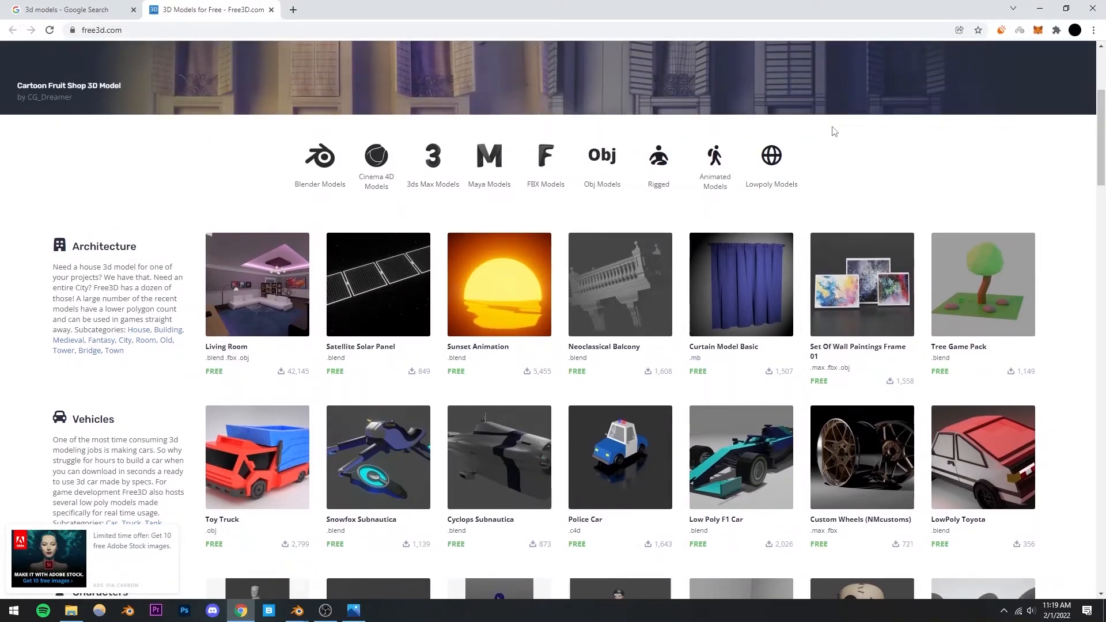
Switch back to Blender, show the BlenderKit asset search options in the viewport sidebar, and save the file
{"action": "key", "text": "alt+Tab"}
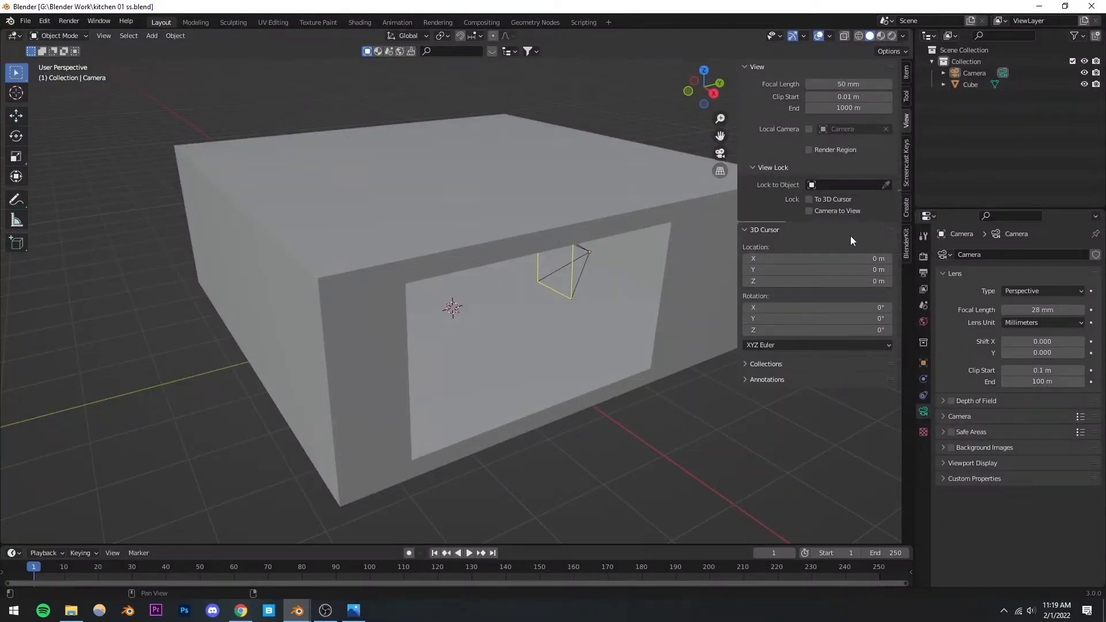
{"action": "left_click", "coordinate": [908, 242]}
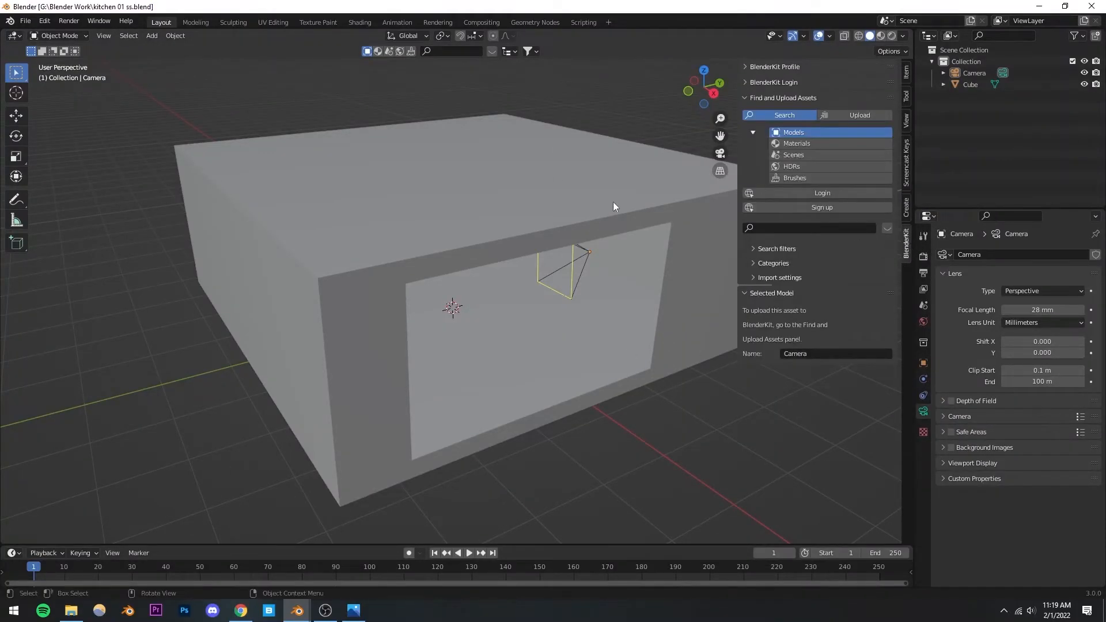
{"action": "key", "text": "ctrl+s"}
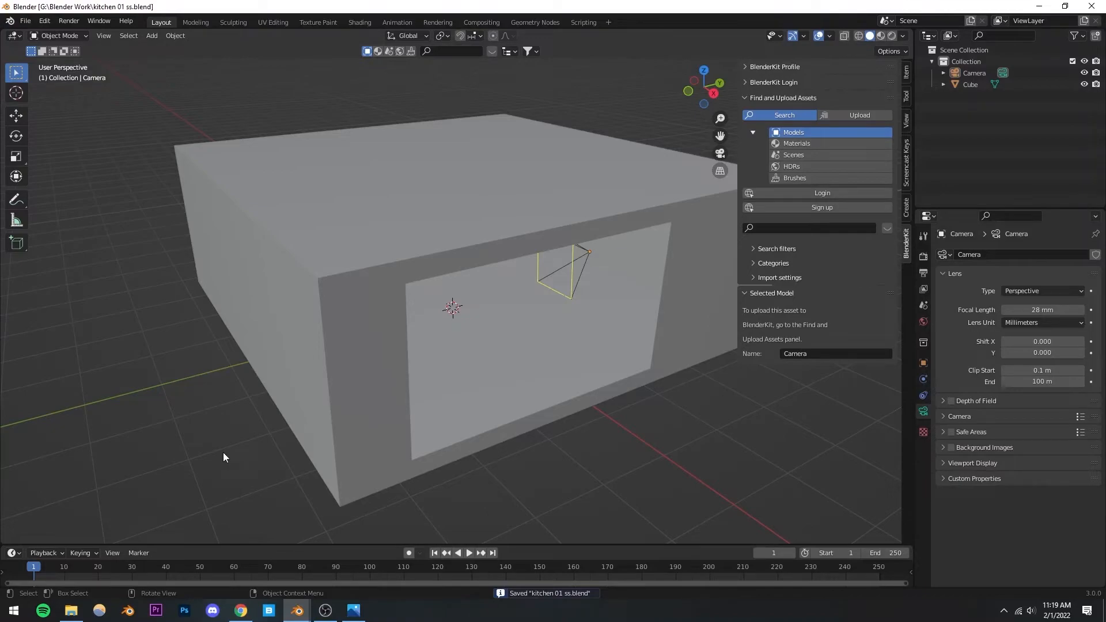
Switch to Chrome, search for "blenderkit addon", close the spare tab, and open the BlenderKit add-on download page
{"action": "left_click", "coordinate": [241, 611]}
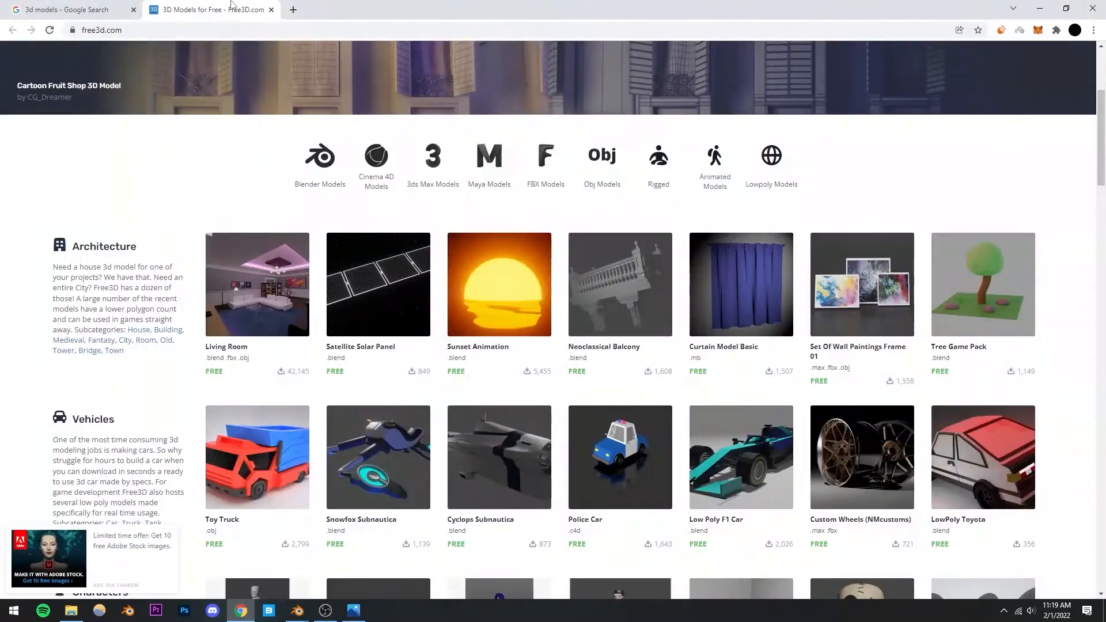
{"action": "left_click", "coordinate": [147, 32]}
{"action": "type", "text": "blender"}
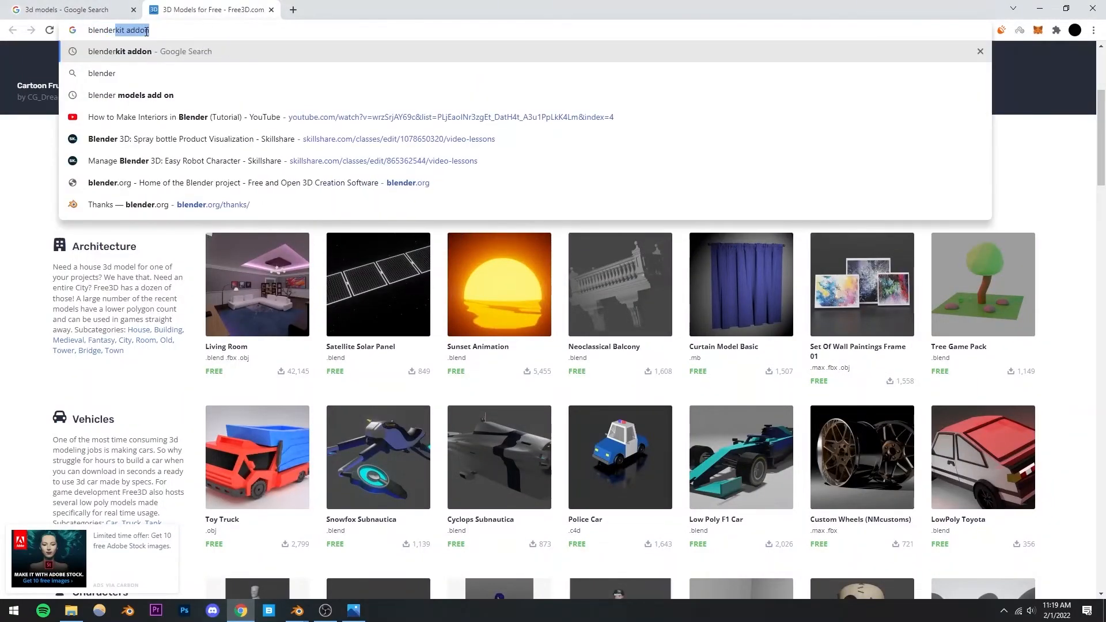
{"action": "key", "text": "Return"}
{"action": "left_click", "coordinate": [134, 10]}
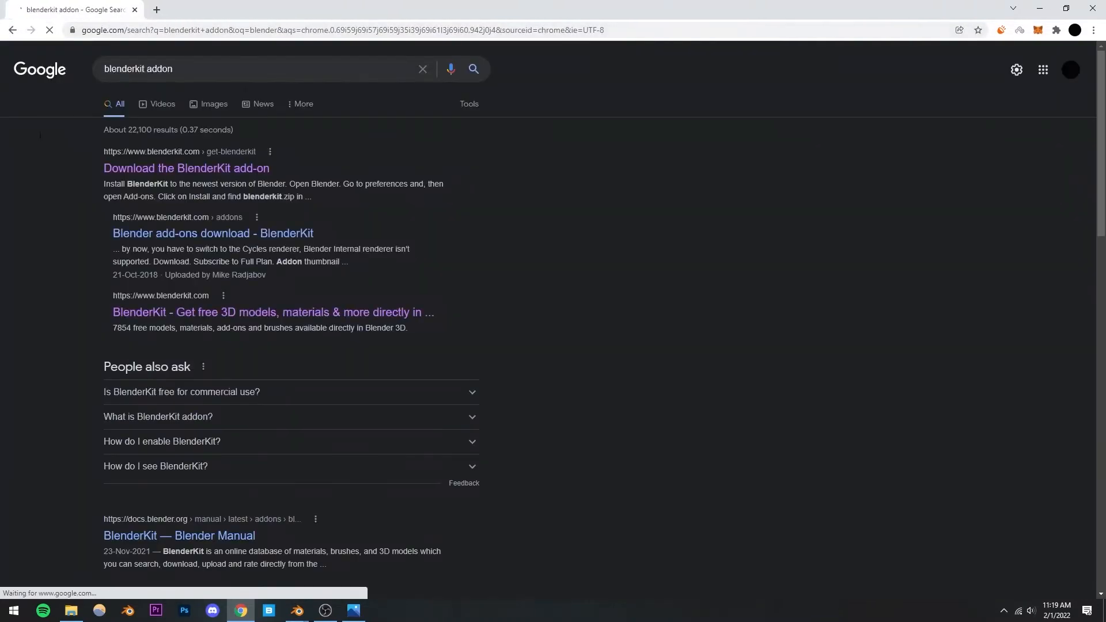
{"action": "left_click", "coordinate": [161, 172]}
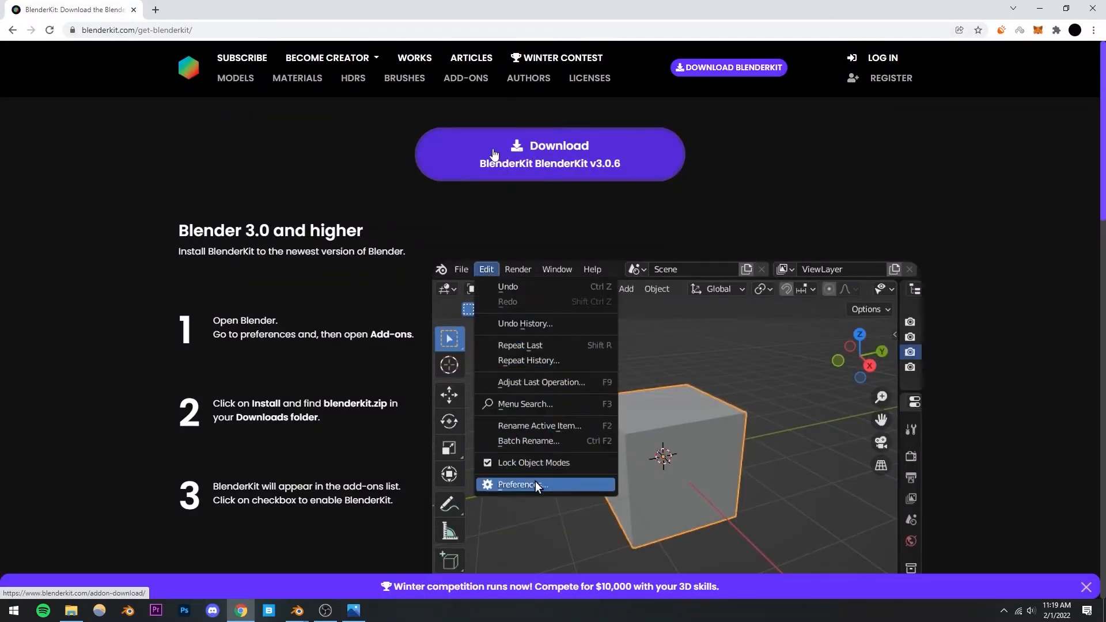
Download the BlenderKit v3.0.6 add-on and review its installation instructions for Blender 3.0 and higher
{"action": "scroll", "coordinate": [115, 374], "scroll_direction": "down", "scroll_amount": 2}
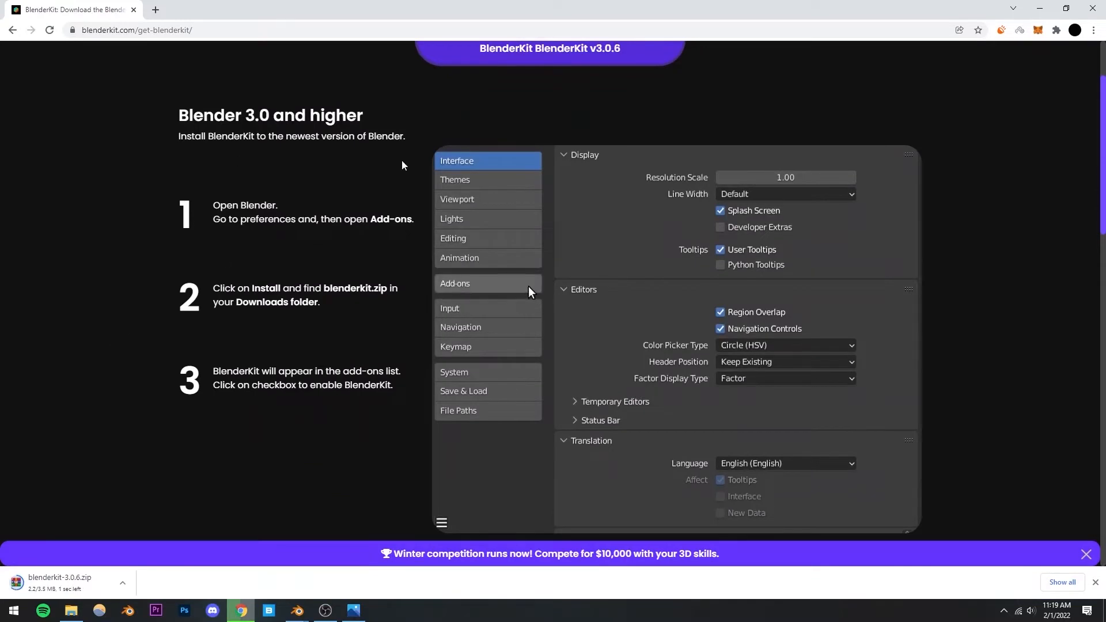
{"action": "scroll", "coordinate": [385, 224], "scroll_direction": "down", "scroll_amount": 1}
{"action": "scroll", "coordinate": [321, 309], "scroll_direction": "up", "scroll_amount": 1}
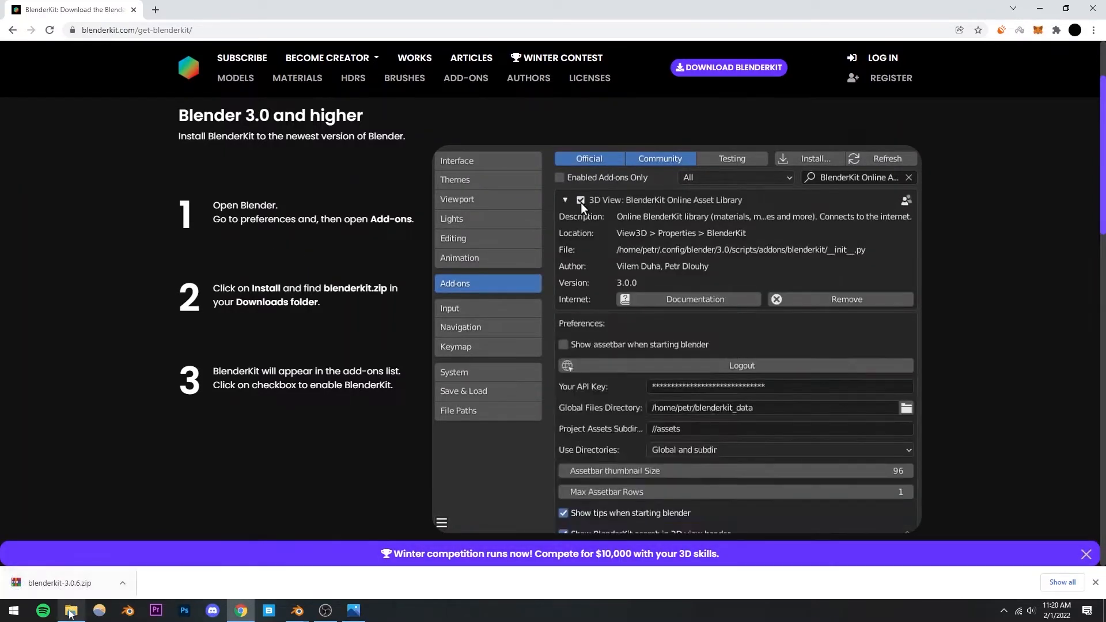
{"action": "left_click", "coordinate": [72, 611]}
{"action": "left_click", "coordinate": [71, 610]}
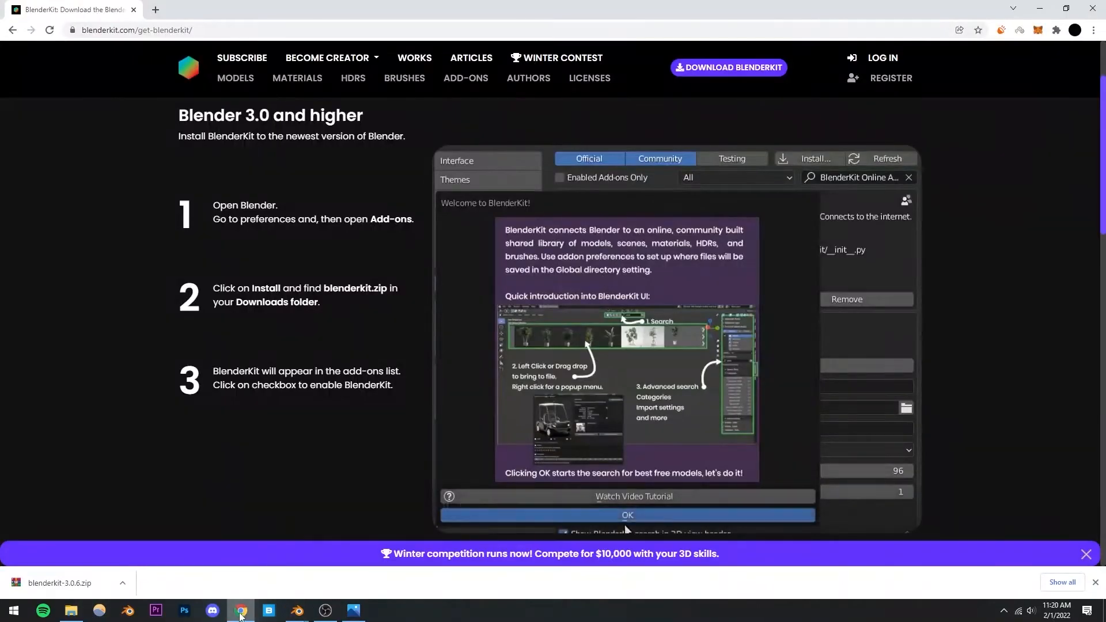
Switch to Blender and open the add-on preferences
{"action": "mouse_move", "coordinate": [297, 612]}
{"action": "left_click", "coordinate": [325, 576]}
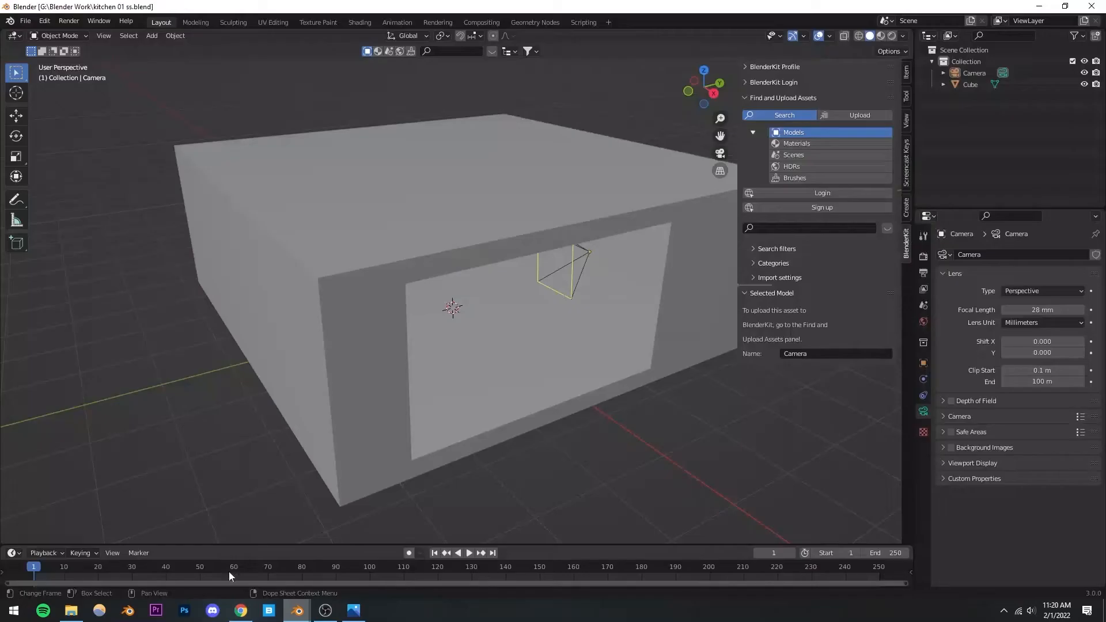
{"action": "left_click", "coordinate": [49, 21]}
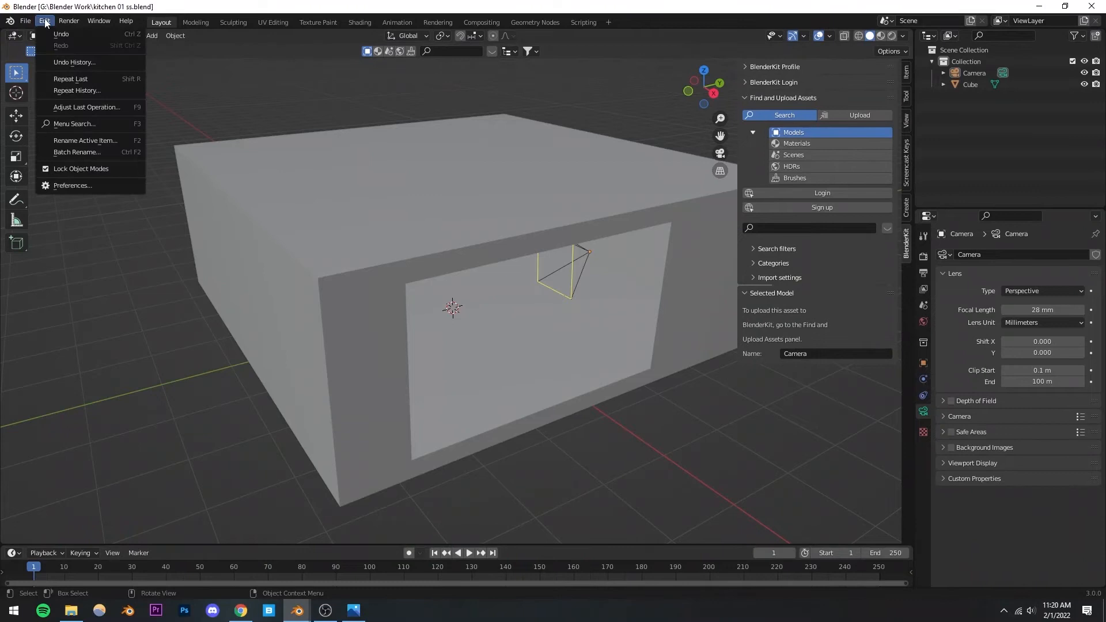
{"action": "left_click", "coordinate": [72, 190]}
{"action": "left_click_drag", "start_coordinate": [123, 27], "coordinate": [170, 43]}
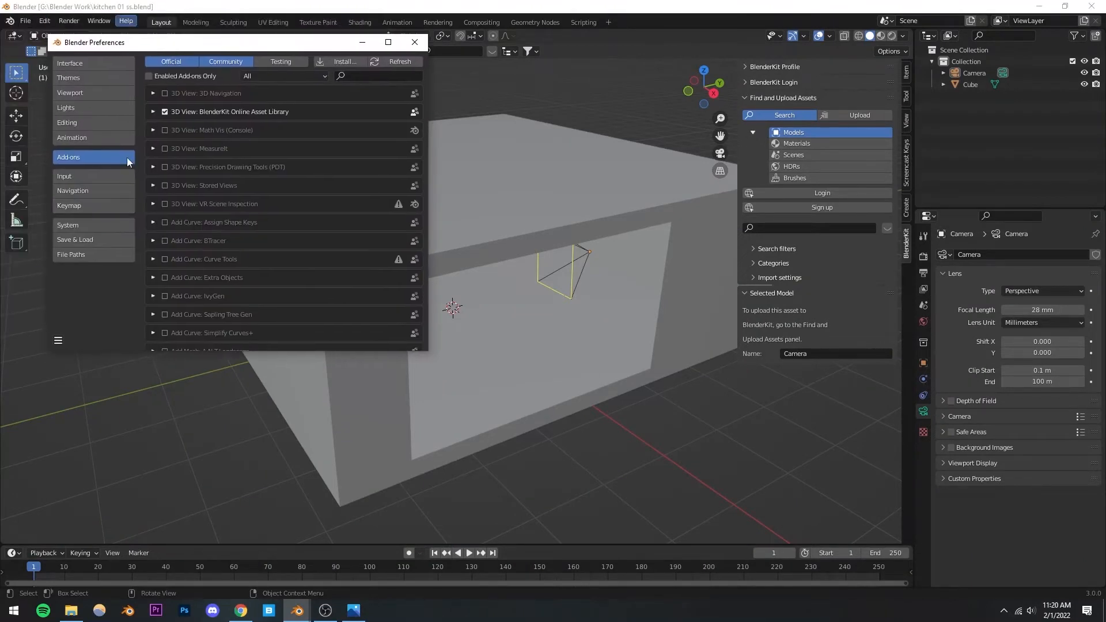
Start an add-on installation with blenderkit-3.0.6.zip from the Downloads folder, cancel it, and close the preferences
{"action": "left_click", "coordinate": [344, 63]}
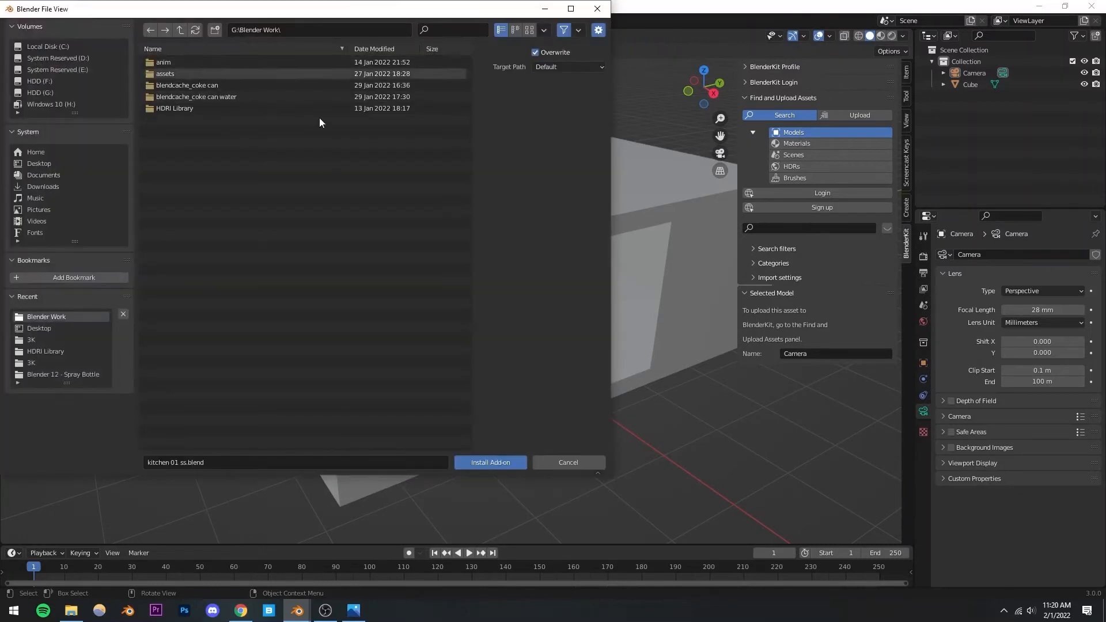
{"action": "left_click", "coordinate": [44, 185]}
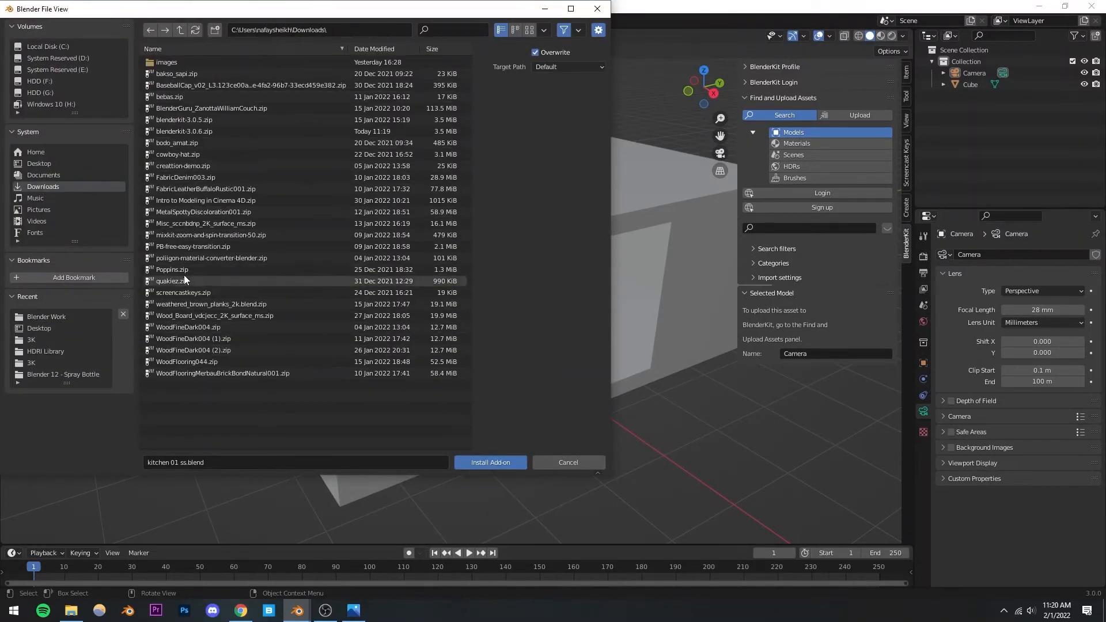
{"action": "left_click", "coordinate": [193, 122]}
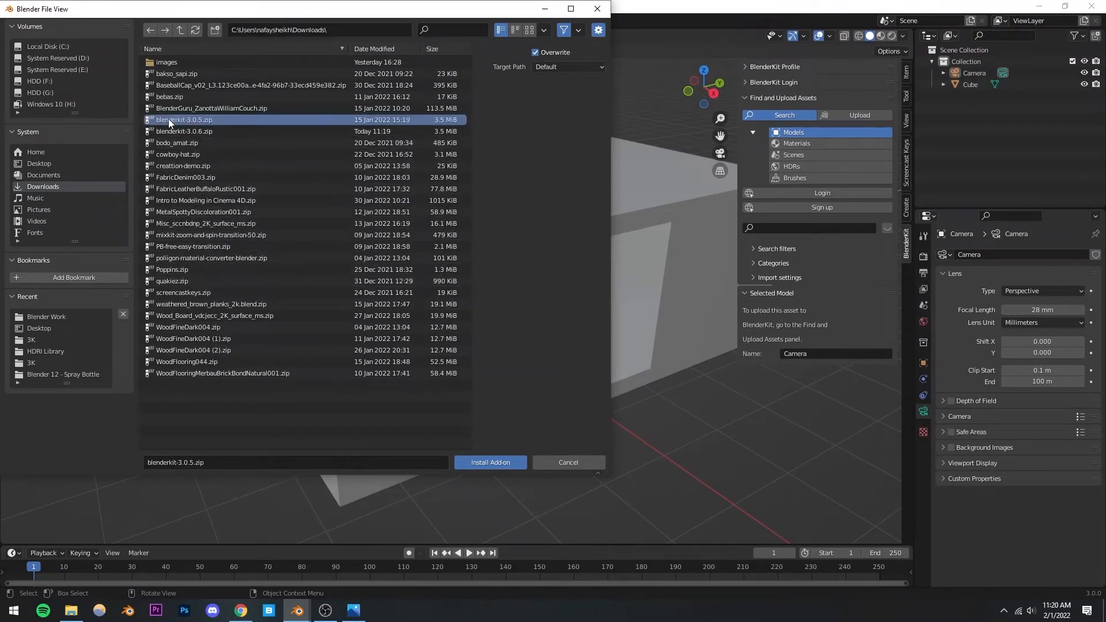
{"action": "left_click", "coordinate": [182, 131]}
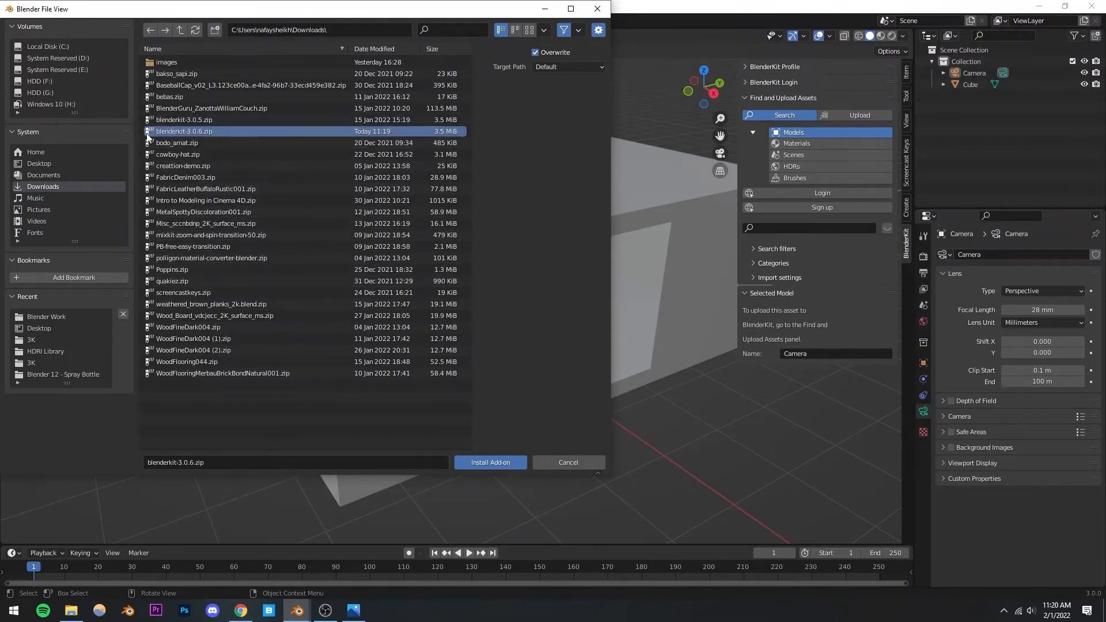
{"action": "left_click_drag", "start_coordinate": [156, 137], "coordinate": [219, 139]}
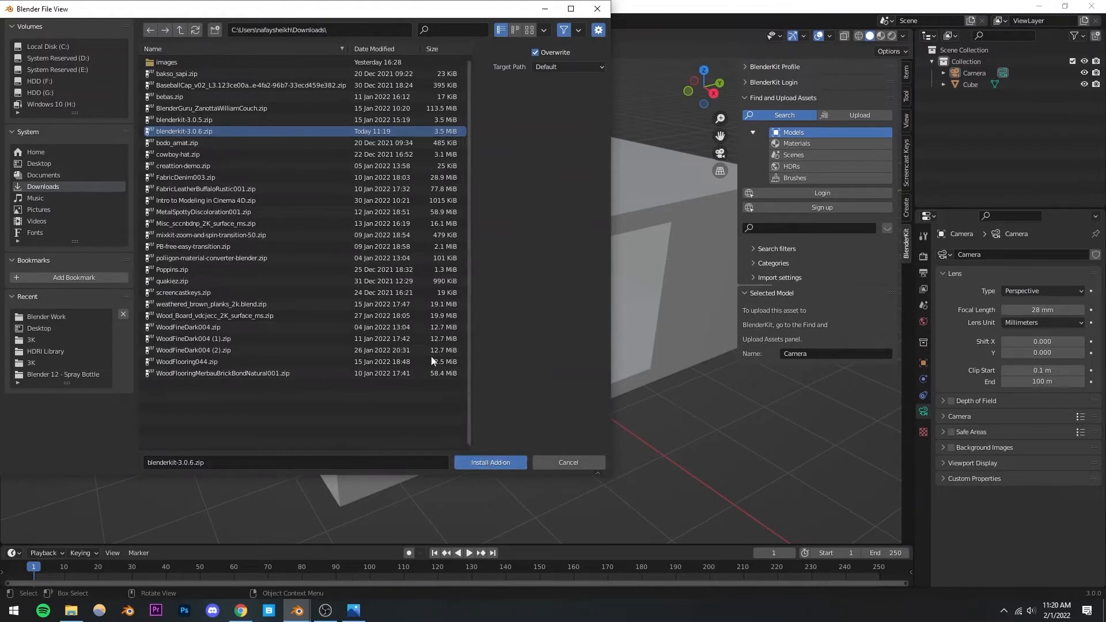
{"action": "left_click", "coordinate": [582, 468]}
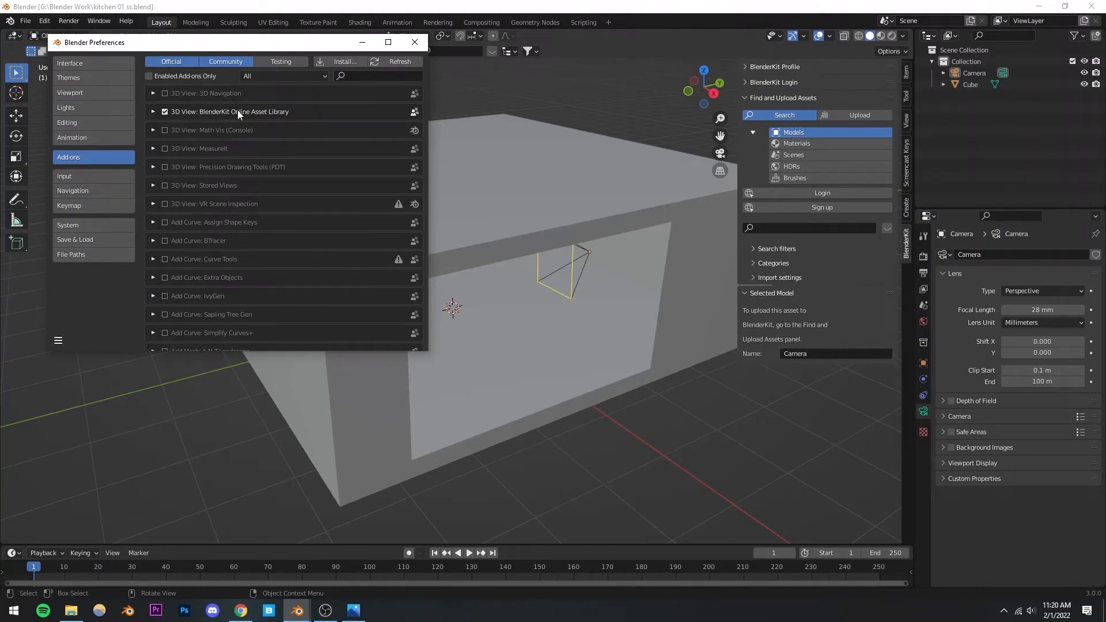
{"action": "left_click", "coordinate": [411, 48]}
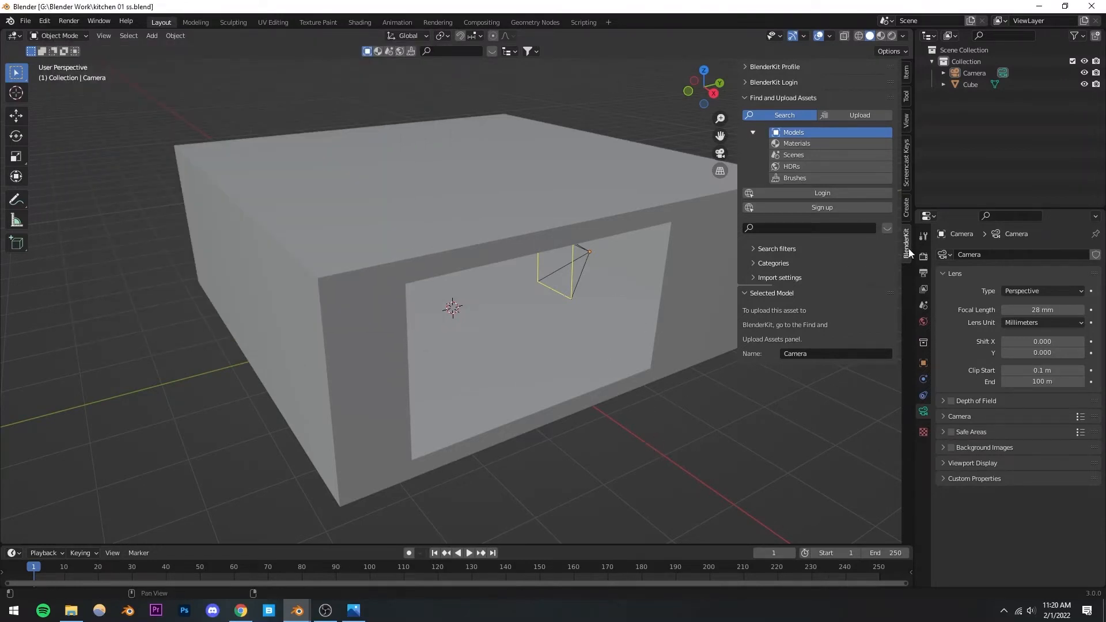
Run a BlenderKit model search without a keyword and save the file
{"action": "left_click", "coordinate": [844, 228]}
{"action": "left_click", "coordinate": [600, 496]}
{"action": "scroll", "coordinate": [391, 351], "scroll_direction": "down", "scroll_amount": 3}
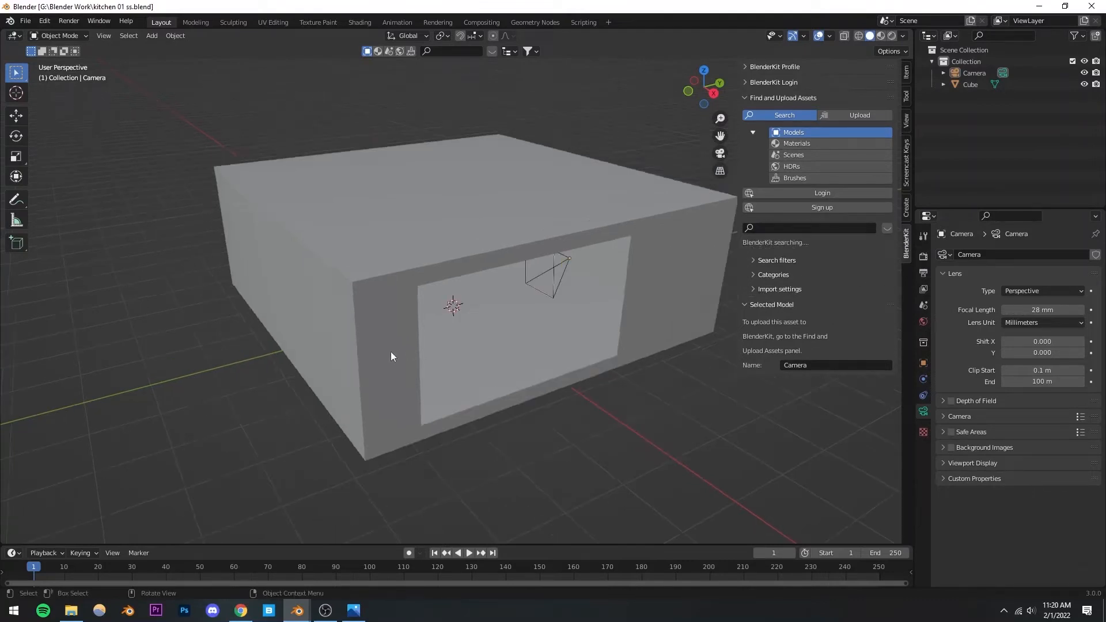
{"action": "middle_click_drag", "start_coordinate": [391, 352], "coordinate": [383, 315]}
{"action": "key", "text": "ctrl+s"}
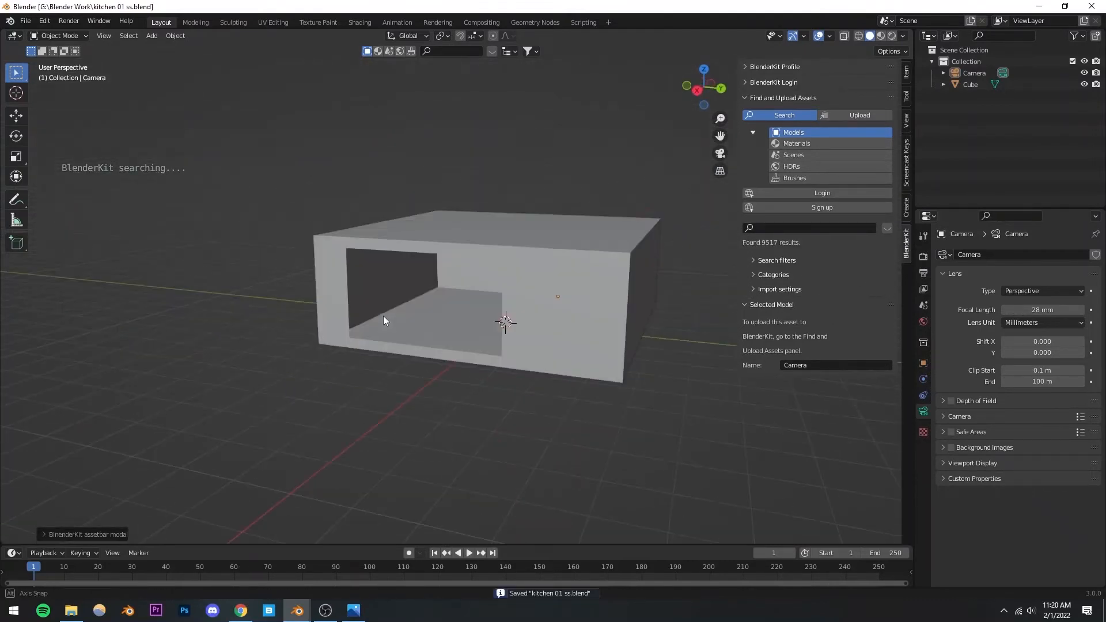
Collapse the viewport sidebar and frame the room's opening and camera from closer up
{"action": "middle_click_drag", "start_coordinate": [501, 336], "coordinate": [466, 316], "text": "shift"}
{"action": "scroll", "coordinate": [421, 278], "scroll_direction": "up", "scroll_amount": 2}
{"action": "scroll", "coordinate": [477, 300], "scroll_direction": "up", "scroll_amount": 2}
{"action": "left_click_drag", "start_coordinate": [739, 147], "coordinate": [904, 147]}
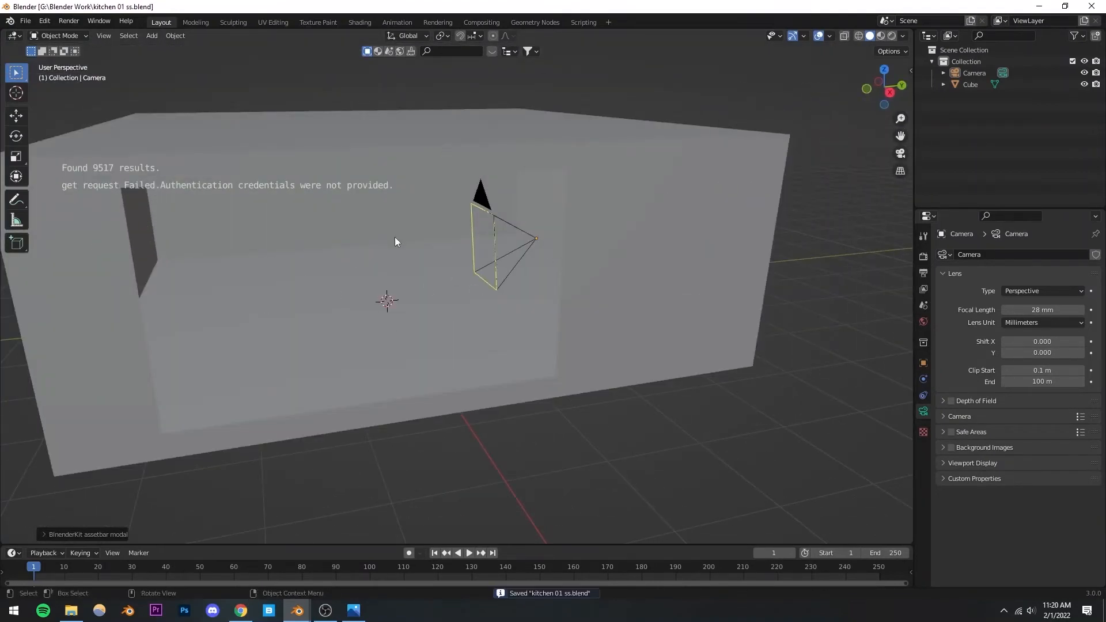
Add a cube inside the room and, checking it in the camera view, scale it down uniformly
{"action": "mouse_move", "coordinate": [416, 306]}
{"action": "middle_mouse_down"}
{"action": "mouse_move", "coordinate": [503, 329]}
{"action": "mouse_move", "coordinate": [409, 323]}
{"action": "middle_mouse_up"}
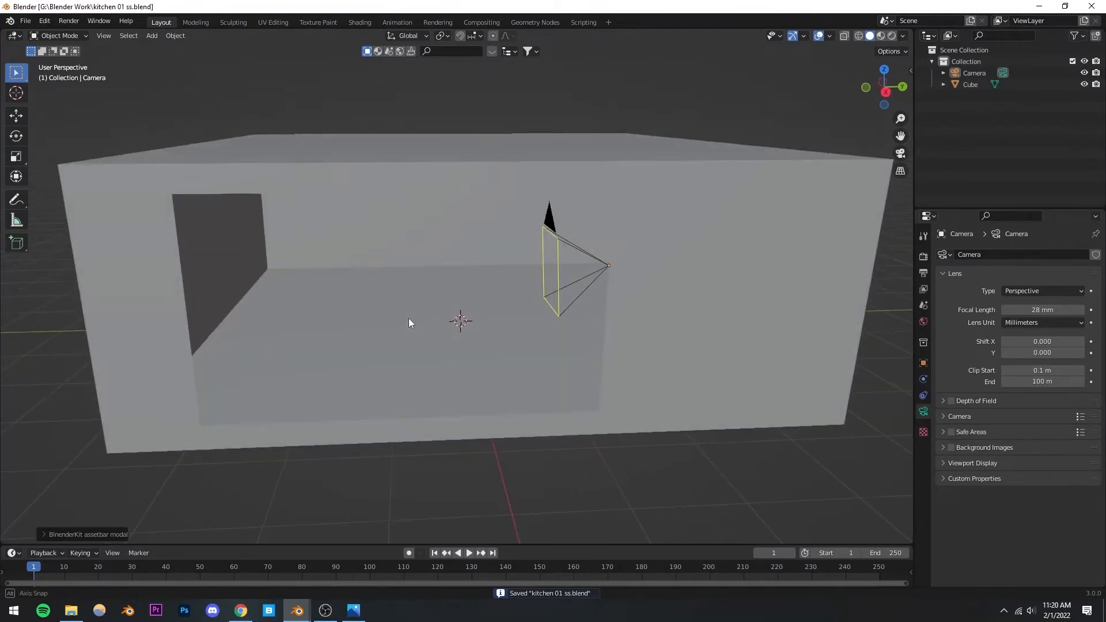
{"action": "left_click", "coordinate": [161, 36]}
{"action": "mouse_move", "coordinate": [164, 49]}
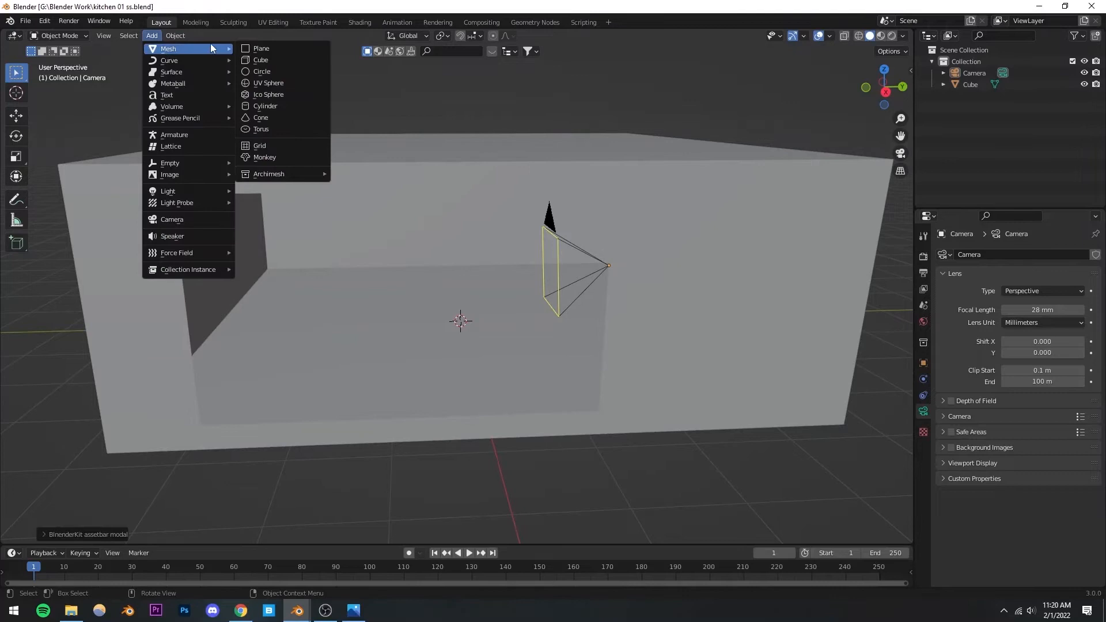
{"action": "left_click", "coordinate": [253, 60]}
{"action": "scroll", "coordinate": [420, 286], "scroll_direction": "down", "scroll_amount": 3}
{"action": "middle_click_drag", "start_coordinate": [420, 286], "coordinate": [541, 232]}
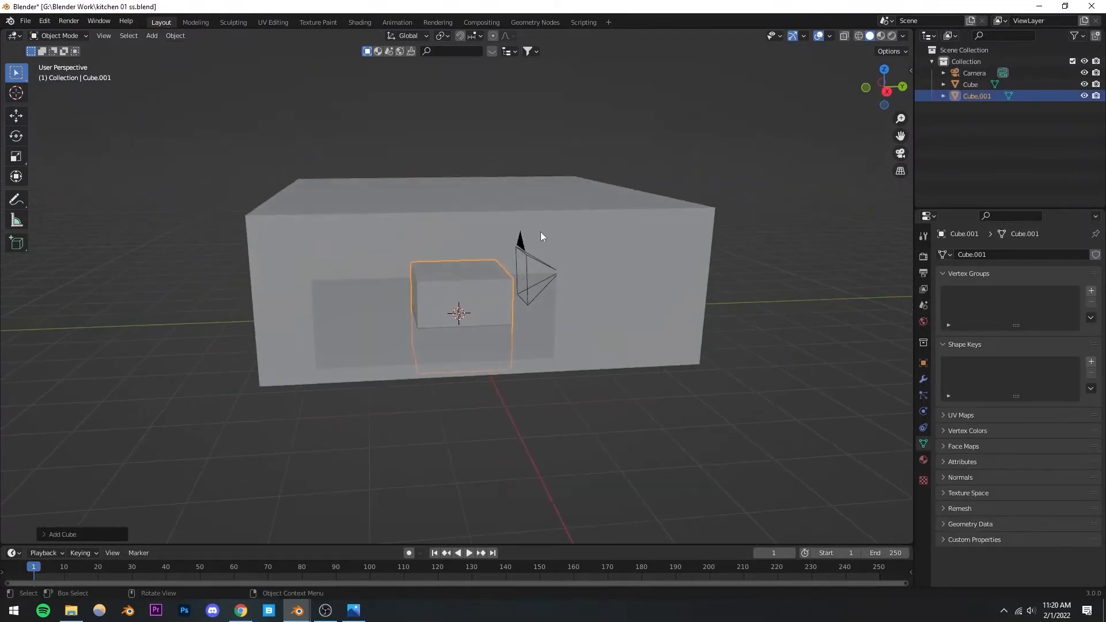
{"action": "left_click", "coordinate": [901, 153]}
{"action": "scroll", "coordinate": [594, 382], "scroll_direction": "down", "scroll_amount": 1}
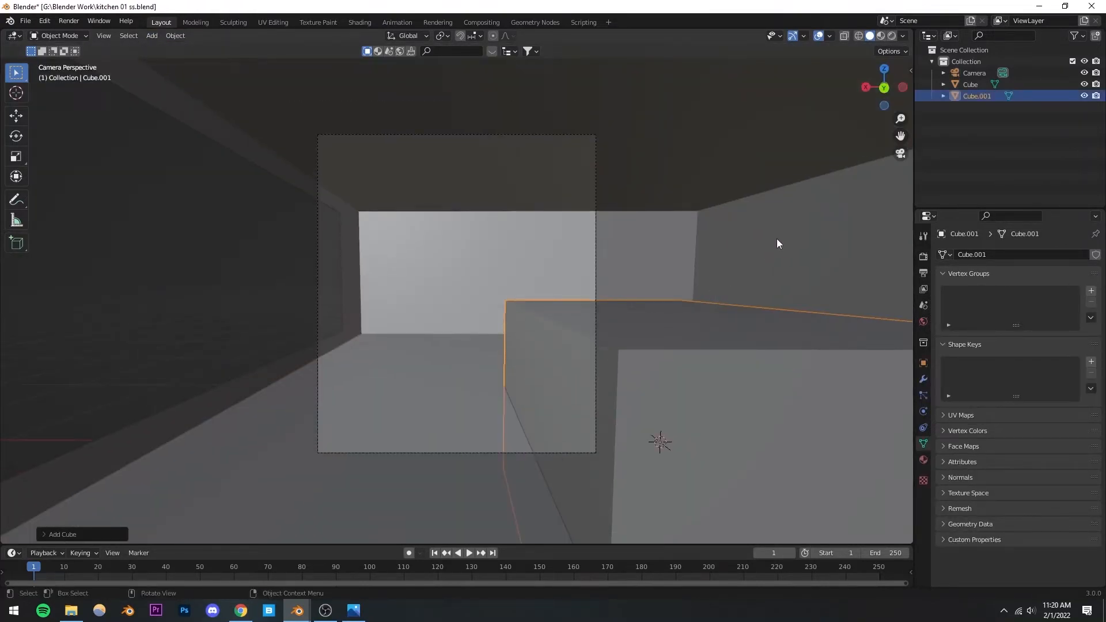
{"action": "key", "text": "s"}
{"action": "left_click", "coordinate": [734, 354]}
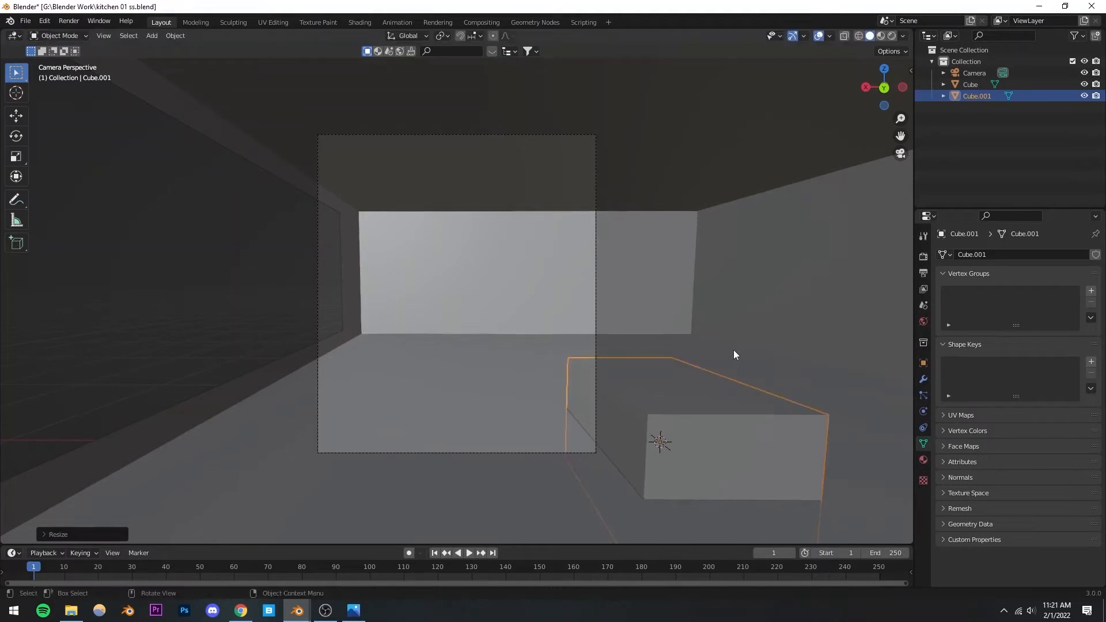
Move the cube horizontally about 1.53 m along X and -1.19 m along Y into the camera frame, keeping its height fixed
{"action": "key", "text": "g"}
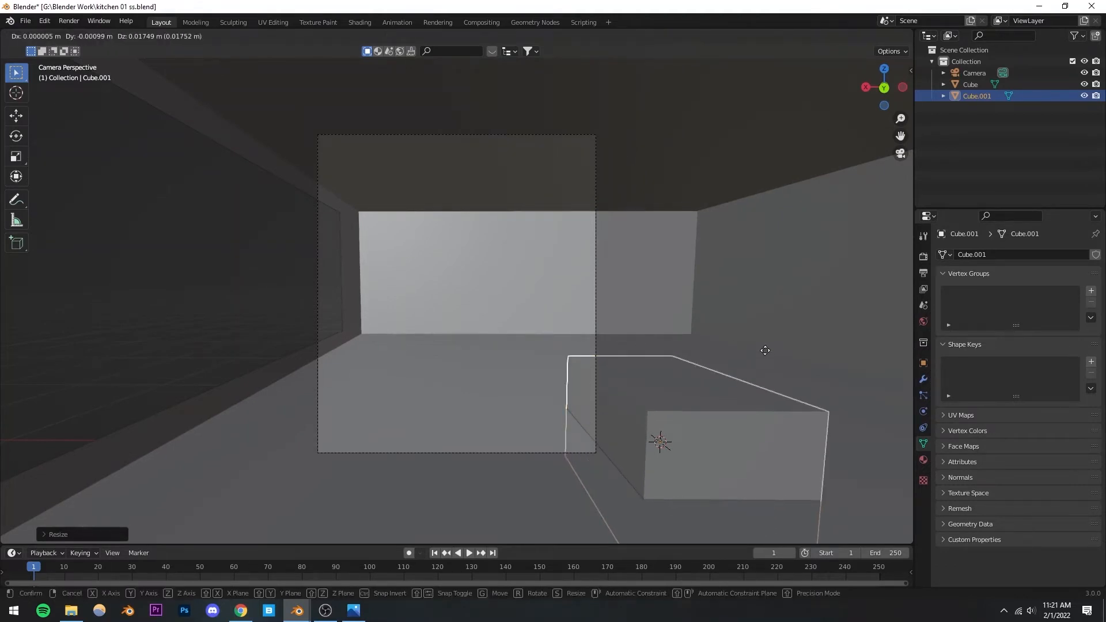
{"action": "key", "text": "shift+z"}
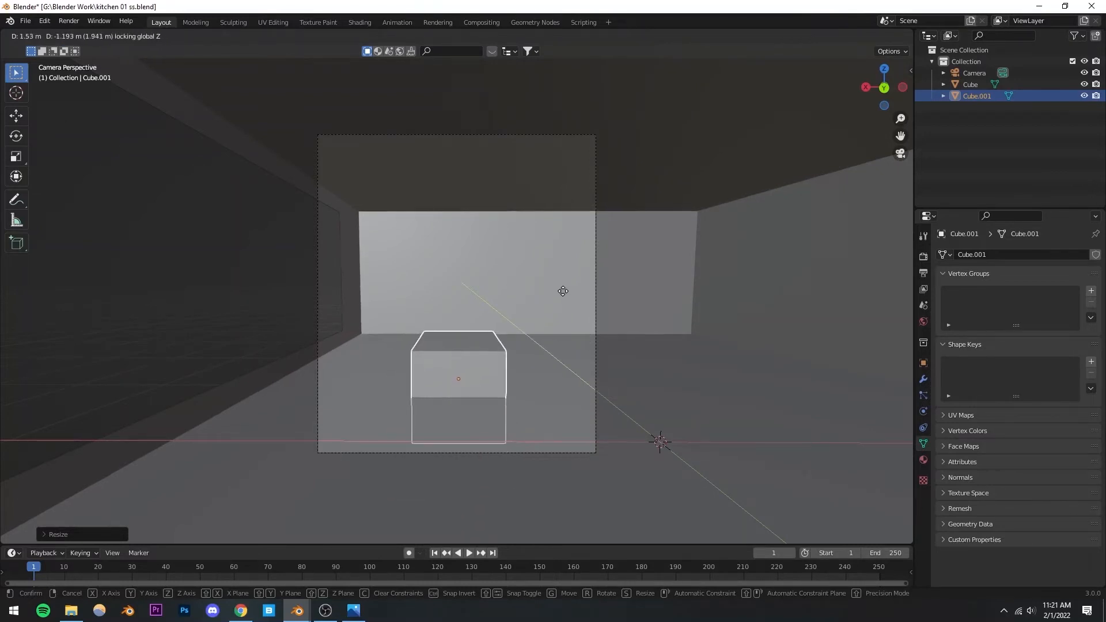
{"action": "left_click", "coordinate": [564, 291]}
{"action": "scroll", "coordinate": [511, 342], "scroll_direction": "up", "scroll_amount": 3}
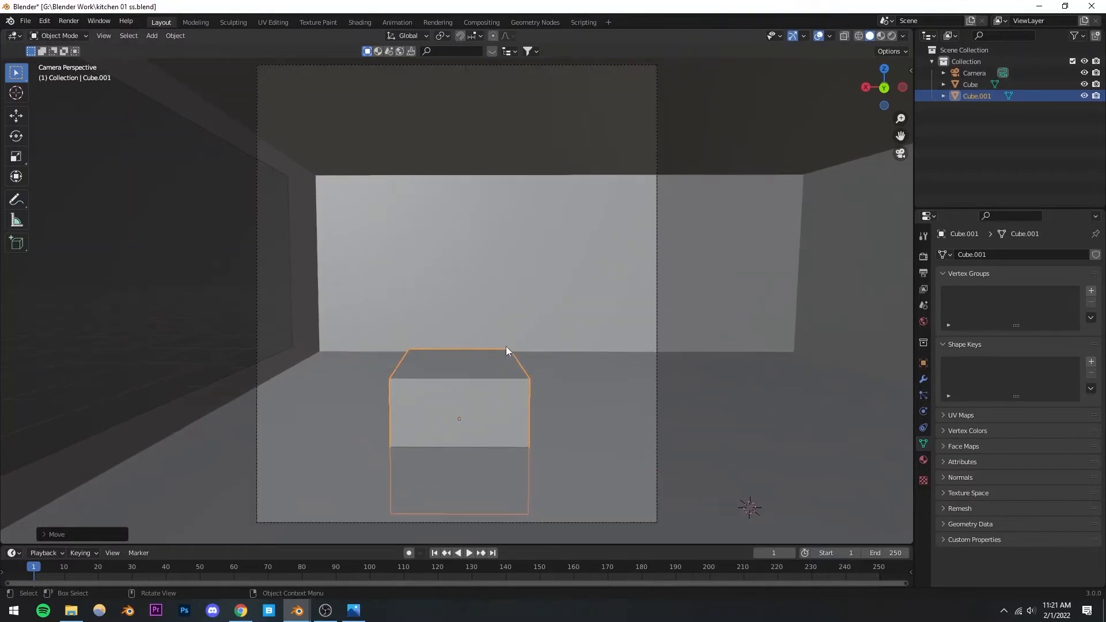
Stretch the cube along X into a wide box and raise it about 0.3 m along Z
{"action": "key", "text": "s"}
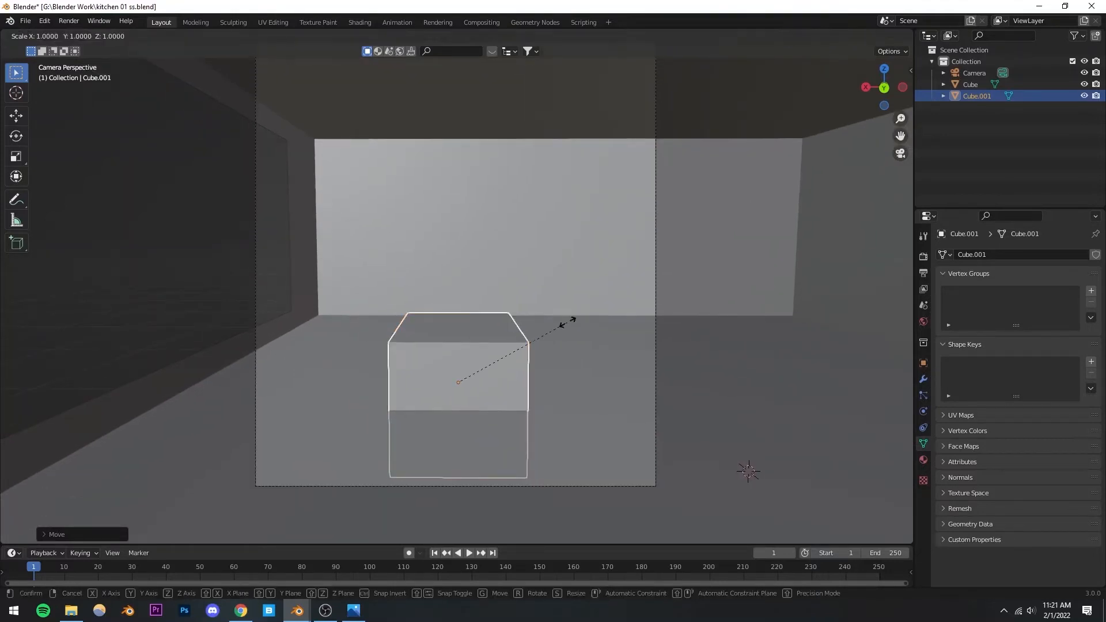
{"action": "key", "text": "x"}
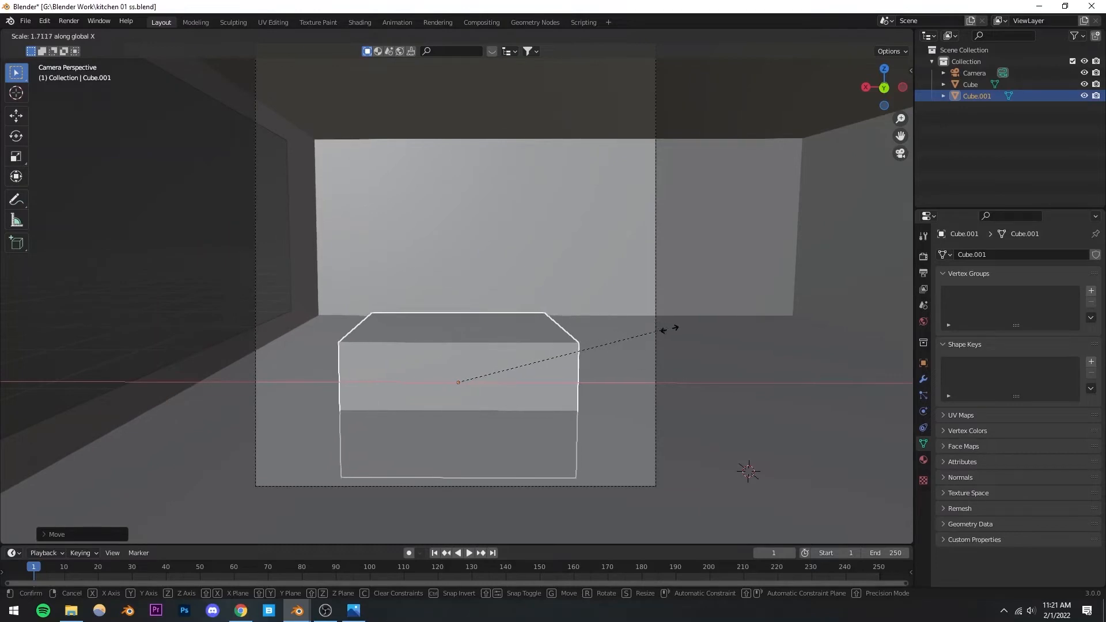
{"action": "left_click", "coordinate": [645, 330]}
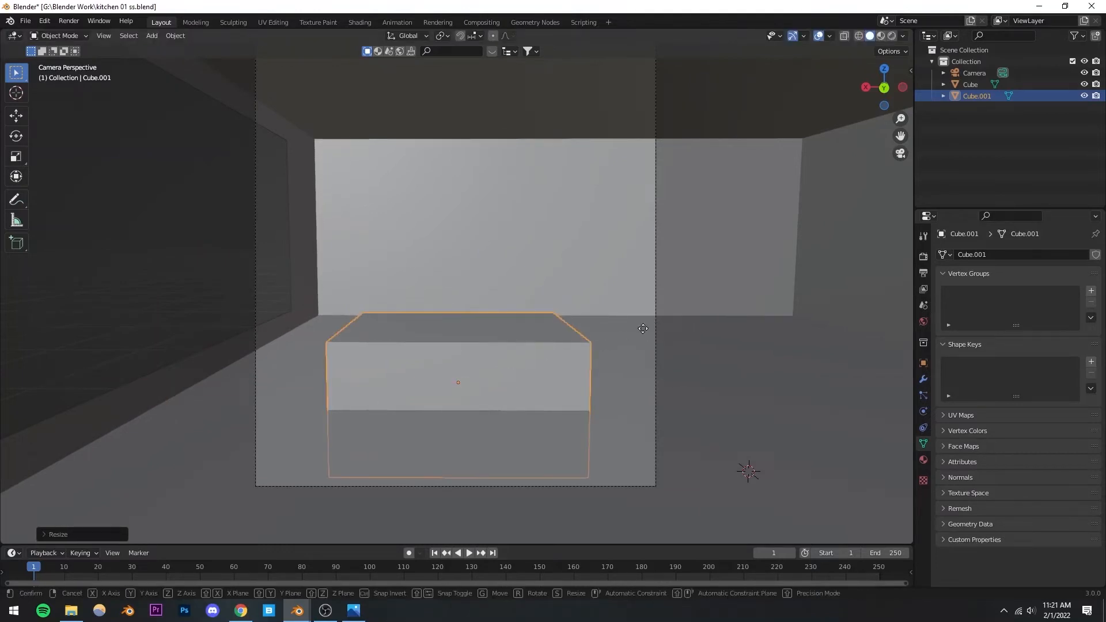
{"action": "key", "text": "g"}
{"action": "key", "text": "z"}
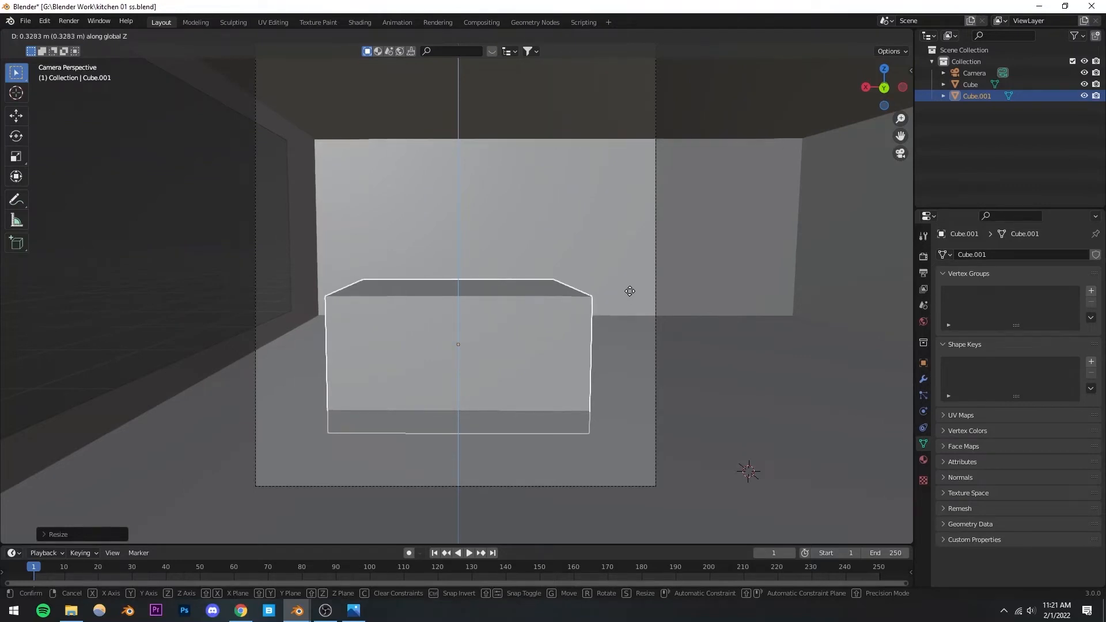
{"action": "left_click", "coordinate": [681, 289]}
Narrow the box slightly along X and make it a little deeper along Y
{"action": "key", "text": "s"}
{"action": "key", "text": "y"}
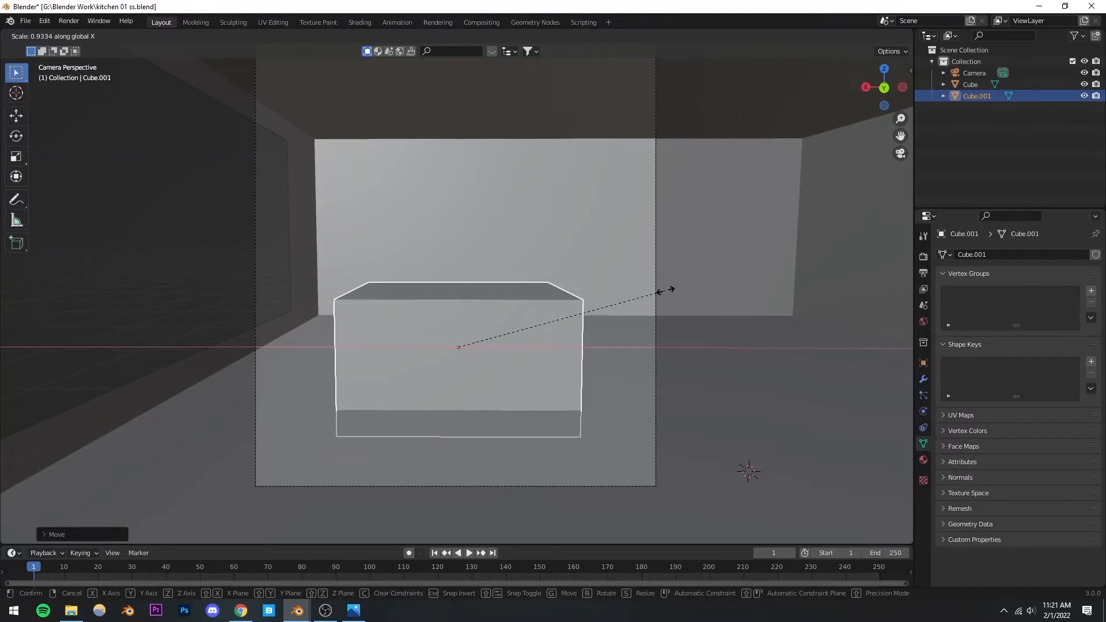
{"action": "left_click", "coordinate": [669, 289]}
{"action": "middle_click_drag", "start_coordinate": [466, 361], "coordinate": [540, 298]}
{"action": "scroll", "coordinate": [540, 299], "scroll_direction": "down", "scroll_amount": 8}
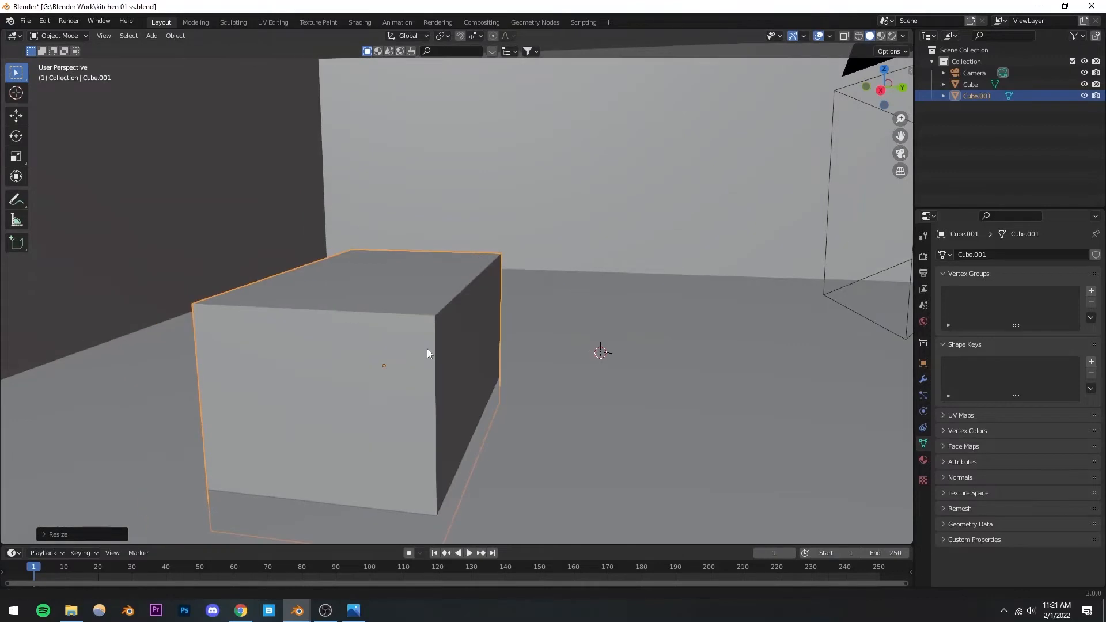
{"action": "middle_click_drag", "start_coordinate": [427, 348], "coordinate": [471, 314]}
{"action": "key", "text": "s"}
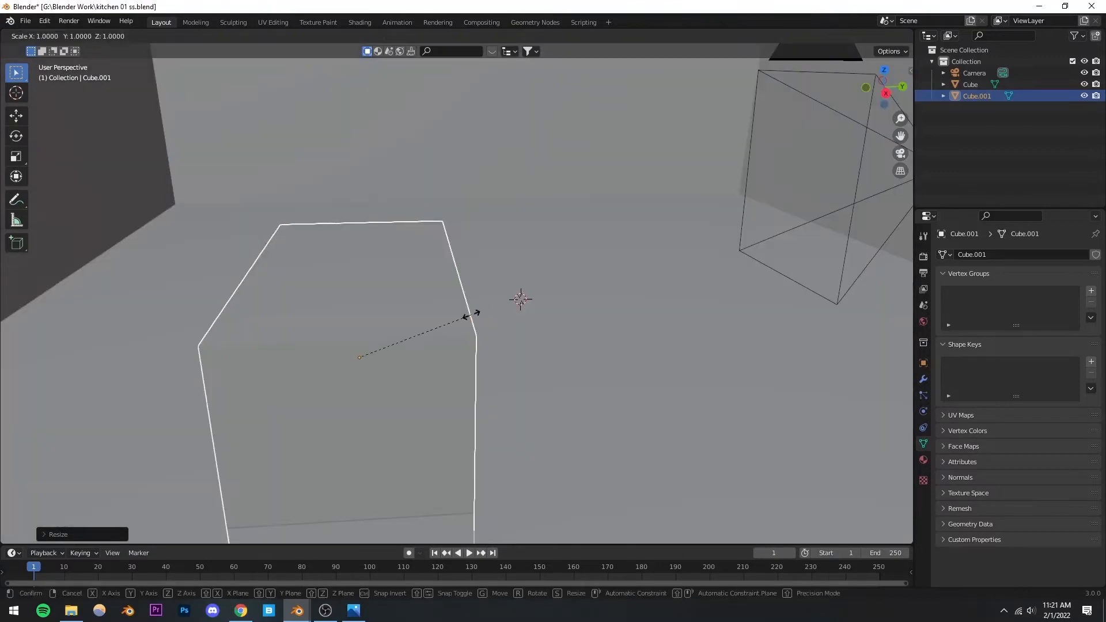
{"action": "key", "text": "y"}
{"action": "left_click", "coordinate": [492, 316]}
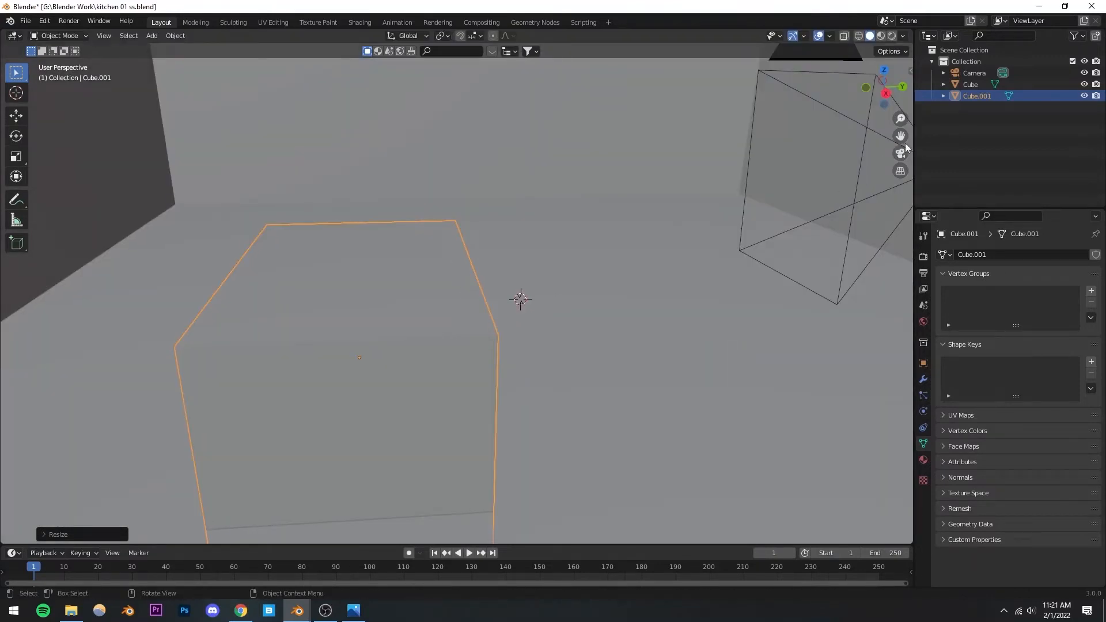
Check the box's proportions through the camera and save the file
{"action": "key", "text": "alt+z"}
{"action": "key", "text": "KP_0"}
{"action": "left_click", "coordinate": [492, 377]}
{"action": "middle_click_drag", "start_coordinate": [492, 371], "coordinate": [409, 398]}
{"action": "key", "text": "ctrl+s"}
Put the box in Edit Mode with face selection and select its camera-facing side
{"action": "left_click", "coordinate": [430, 383]}
{"action": "key", "text": "Tab"}
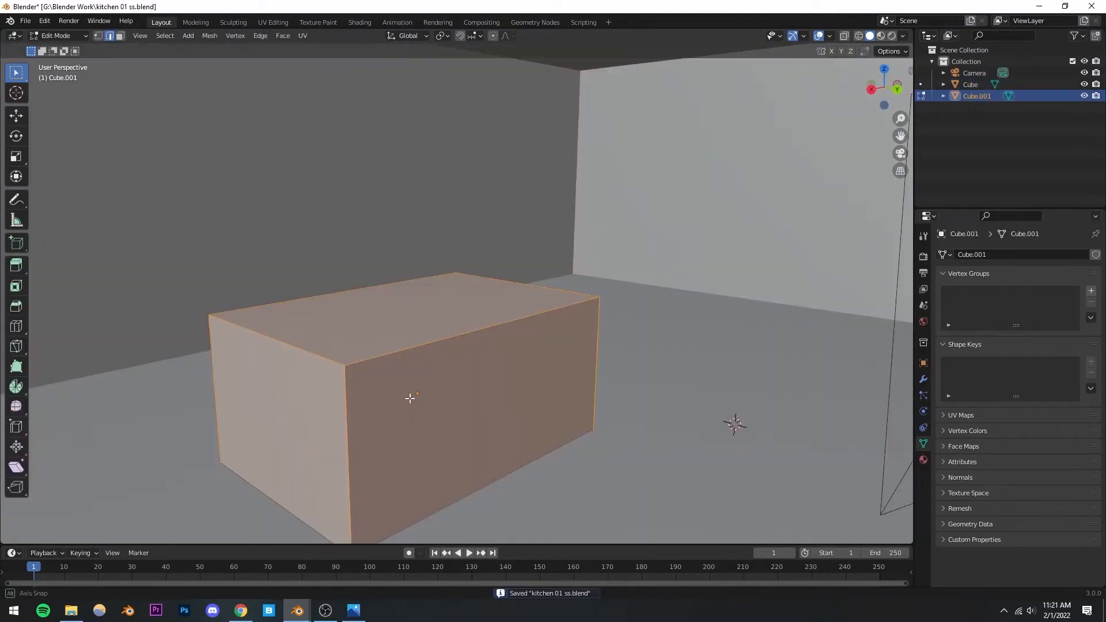
{"action": "left_click", "coordinate": [121, 36]}
{"action": "left_click", "coordinate": [488, 408]}
{"action": "middle_click_drag", "start_coordinate": [488, 408], "coordinate": [694, 367]}
Try insetting the box's camera-facing face, and undo the inset
{"action": "key", "text": "i"}
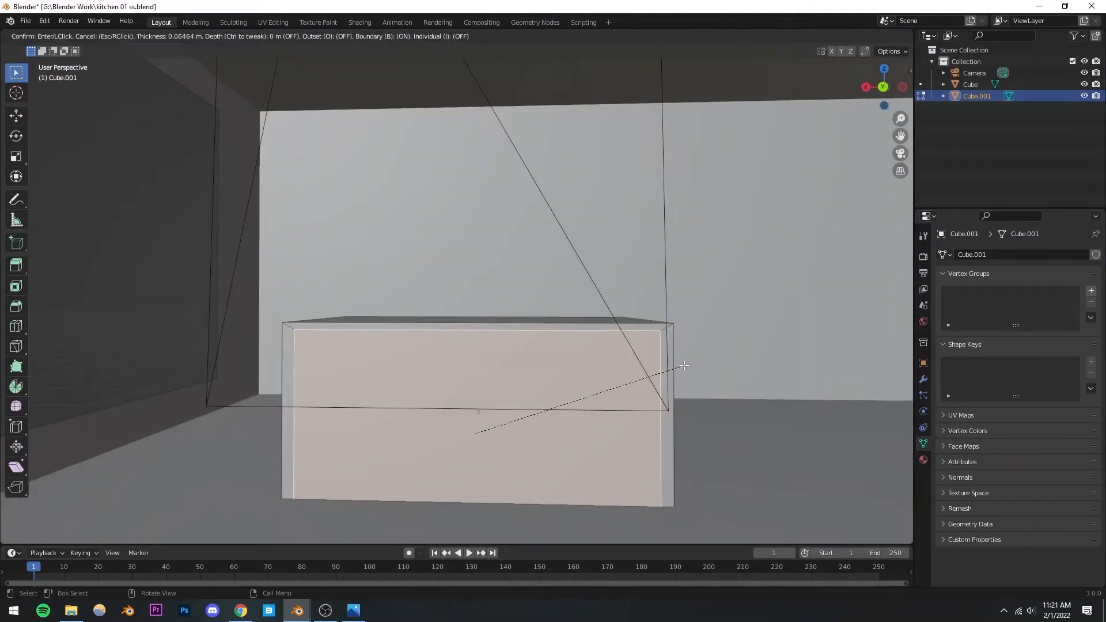
{"action": "left_click", "coordinate": [687, 366]}
{"action": "middle_click_drag", "start_coordinate": [588, 365], "coordinate": [611, 363]}
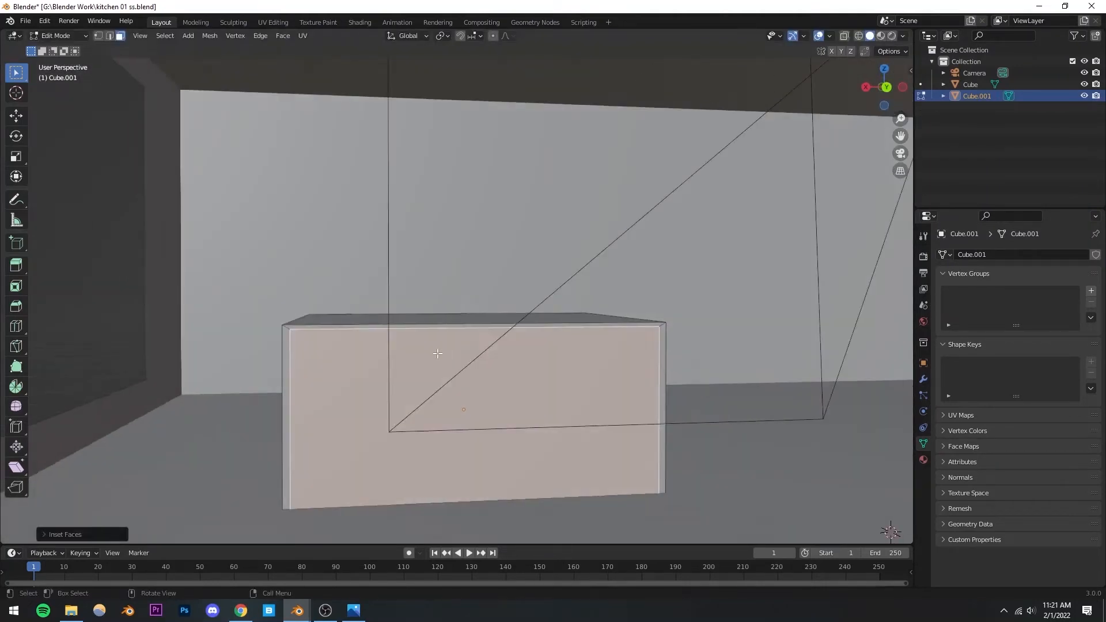
{"action": "scroll", "coordinate": [392, 357], "scroll_direction": "up", "scroll_amount": 2}
{"action": "key", "text": "ctrl+z"}
Apply the box's scale in Object Mode and return to editing its mesh
{"action": "key", "text": "Tab"}
{"action": "middle_click_drag", "start_coordinate": [372, 357], "coordinate": [399, 400]}
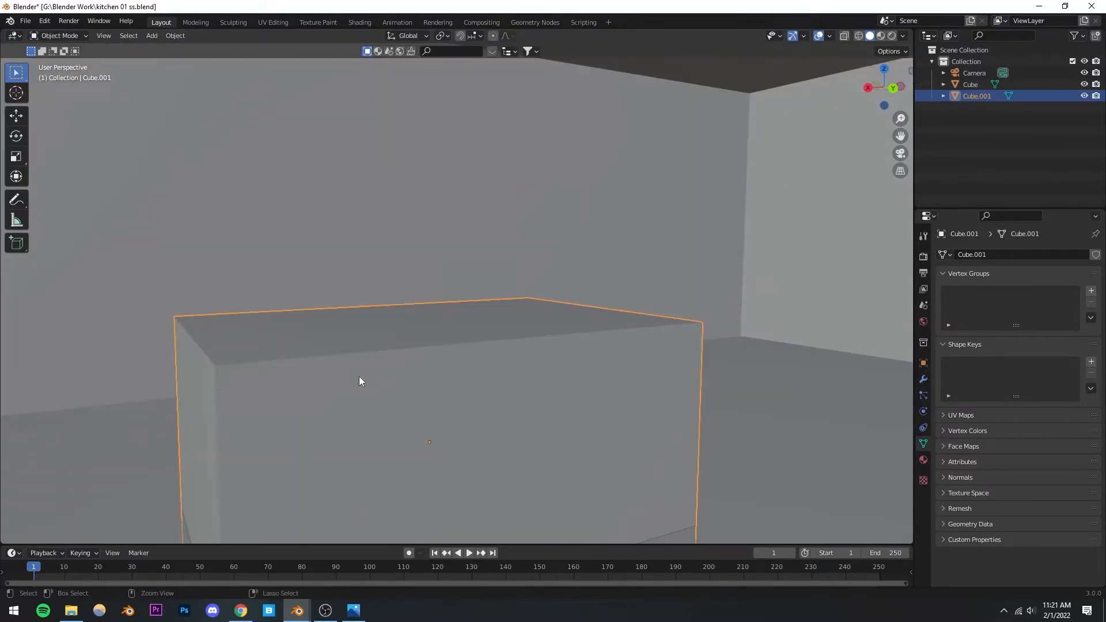
{"action": "key", "text": "ctrl+a"}
{"action": "left_click", "coordinate": [345, 377]}
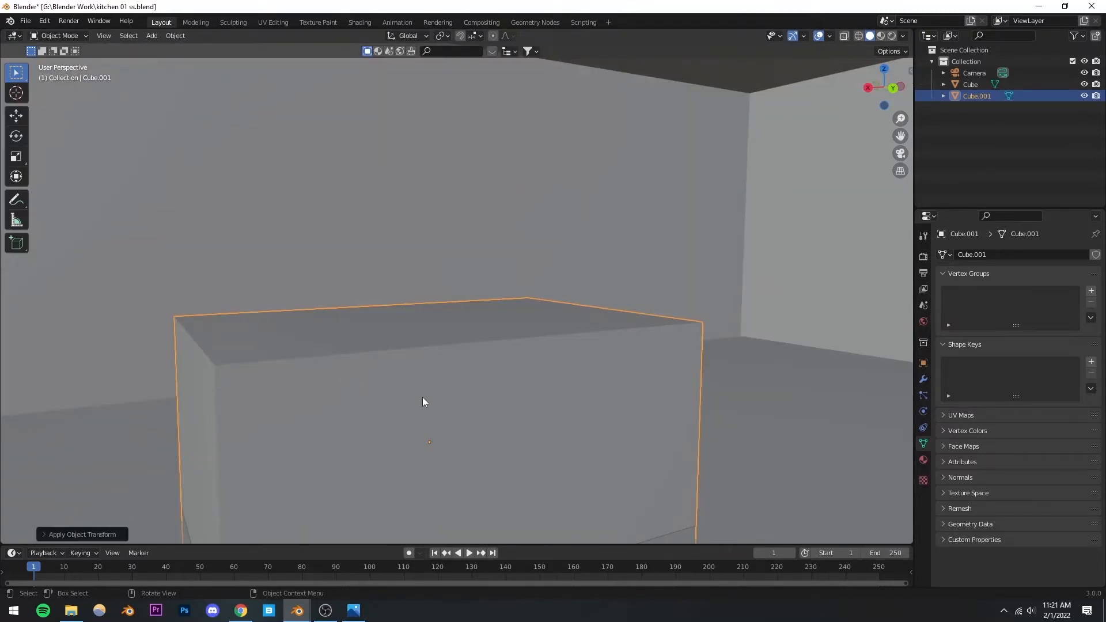
{"action": "key", "text": "Tab"}
Try an inset of about 0.03 m on the box's camera-facing face
{"action": "scroll", "coordinate": [424, 403], "scroll_direction": "up", "scroll_amount": 2}
{"action": "scroll", "coordinate": [413, 392], "scroll_direction": "up", "scroll_amount": 3}
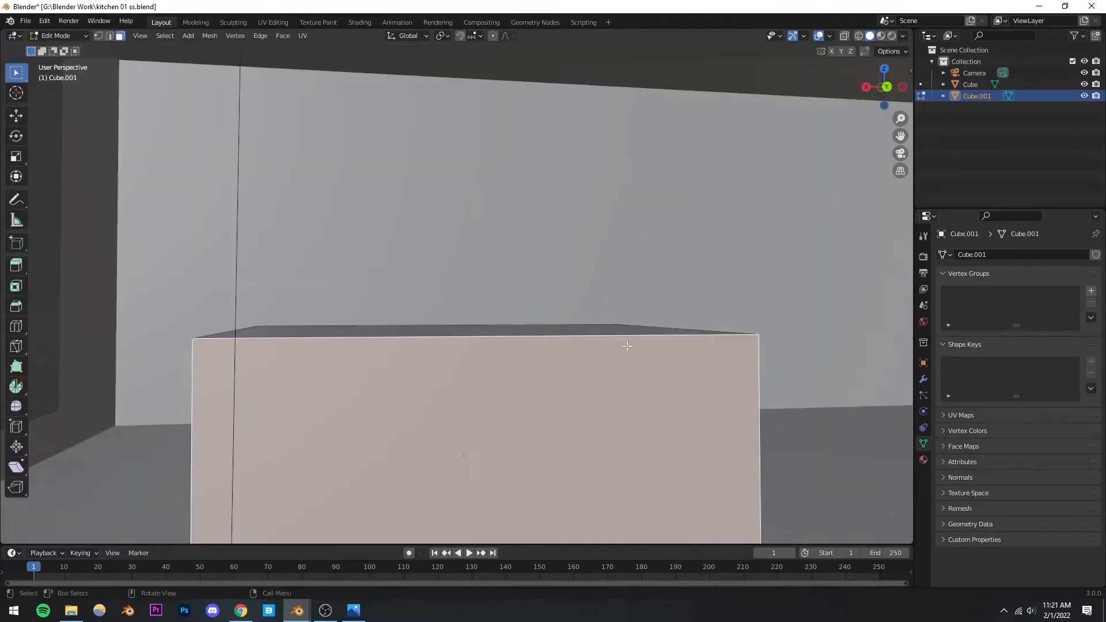
{"action": "key", "text": "i"}
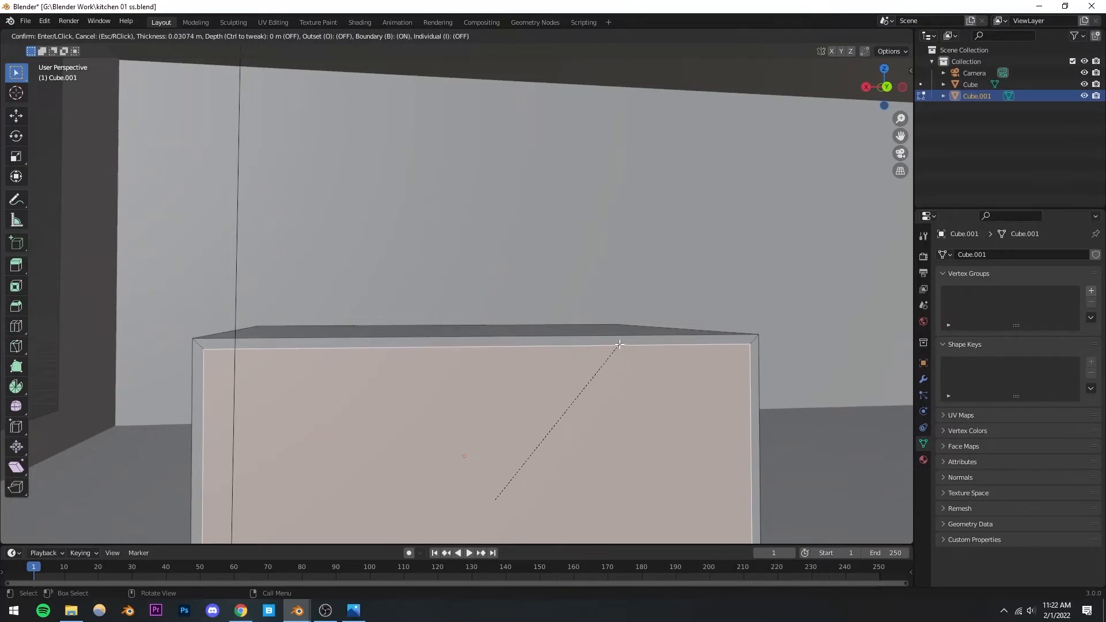
{"action": "left_click", "coordinate": [619, 345]}
{"action": "middle_click_drag", "start_coordinate": [470, 390], "coordinate": [536, 405]}
{"action": "scroll", "coordinate": [536, 405], "scroll_direction": "down", "scroll_amount": 4}
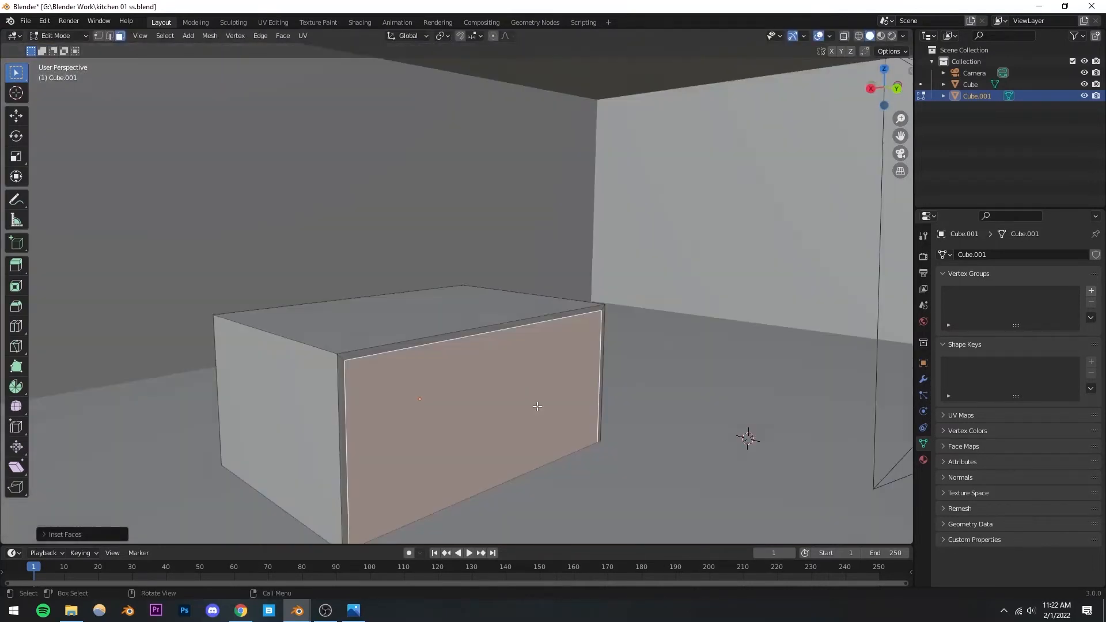
Inset the box's camera-facing face by about 0.04 m, judging the border thickness through the camera
{"action": "left_click", "coordinate": [900, 154]}
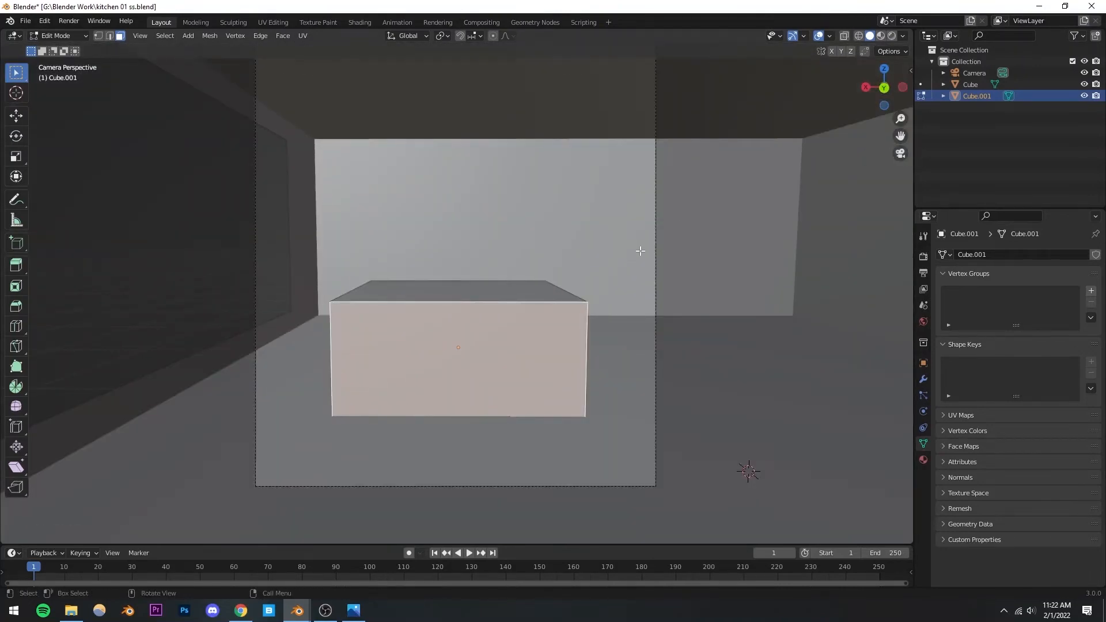
{"action": "key", "text": "i"}
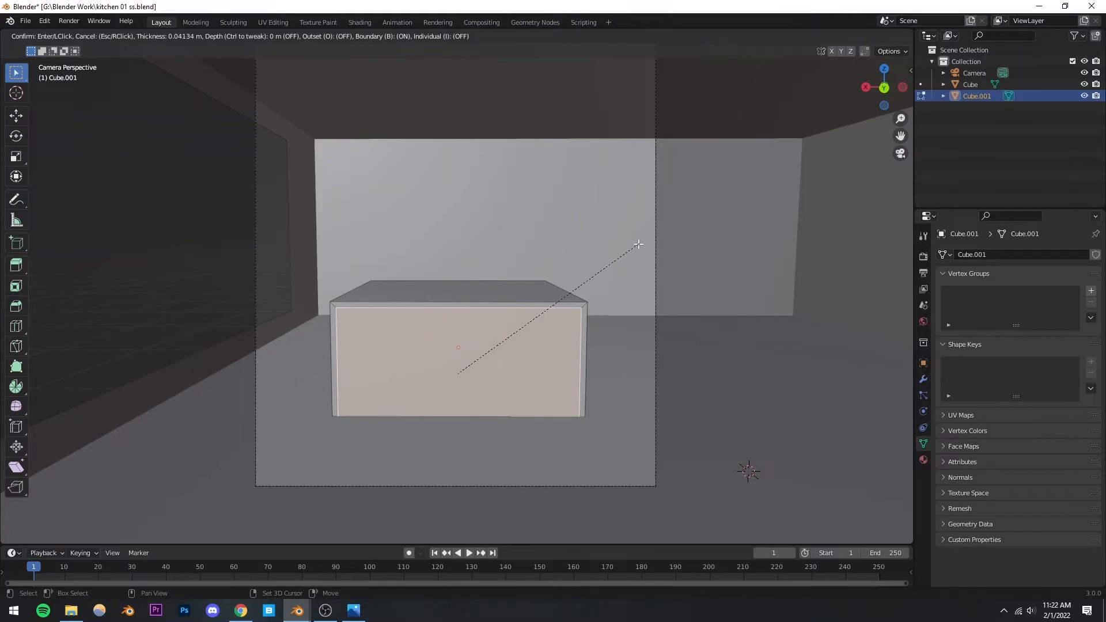
{"action": "left_click", "coordinate": [638, 245]}
{"action": "middle_click_drag", "start_coordinate": [638, 244], "coordinate": [558, 321]}
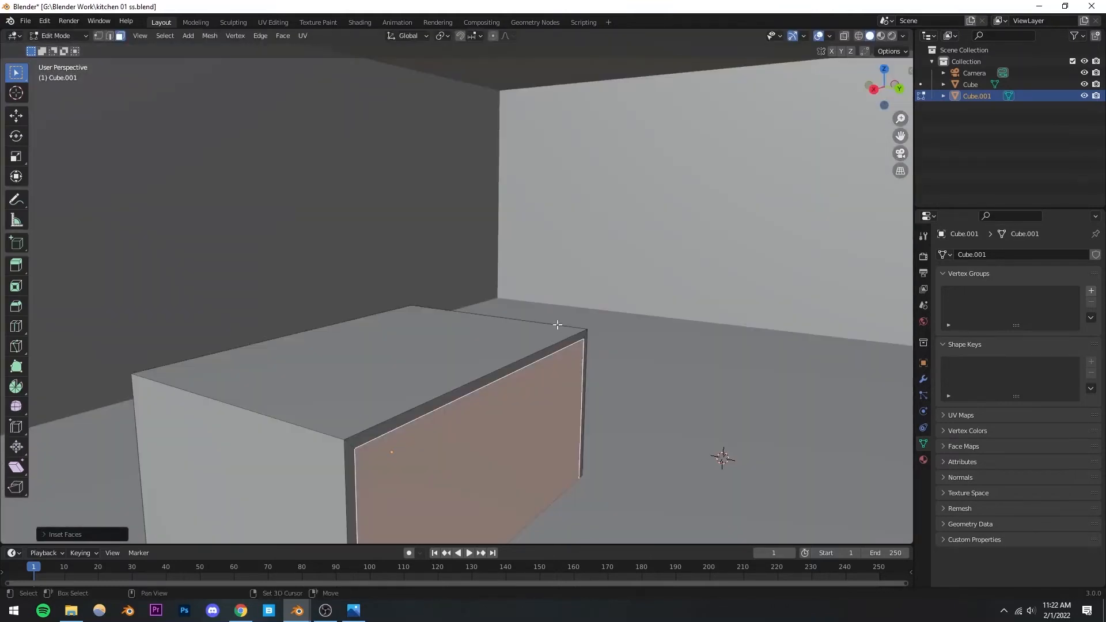
Extrude the inset face deep into the box to form an open-fronted counter, save the file, and leave Edit Mode
{"action": "key", "text": "e"}
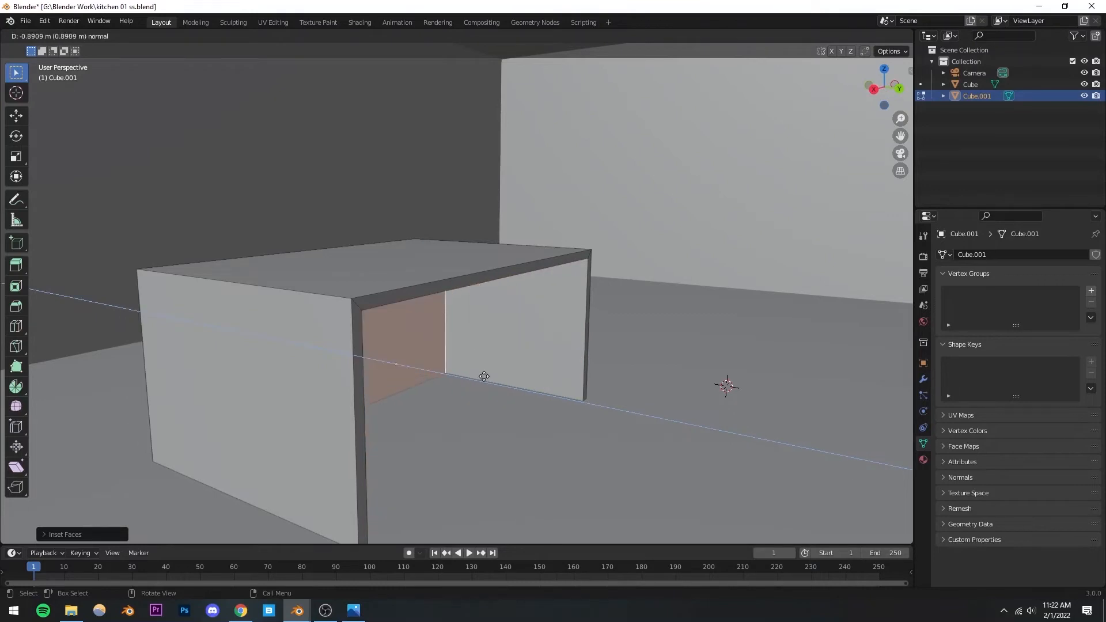
{"action": "left_click", "coordinate": [568, 391]}
{"action": "middle_click_drag", "start_coordinate": [568, 391], "coordinate": [375, 368]}
{"action": "key", "text": "ctrl+s"}
{"action": "scroll", "coordinate": [500, 412], "scroll_direction": "down", "scroll_amount": 4}
{"action": "key", "text": "Tab"}
{"action": "scroll", "coordinate": [373, 385], "scroll_direction": "up", "scroll_amount": 4}
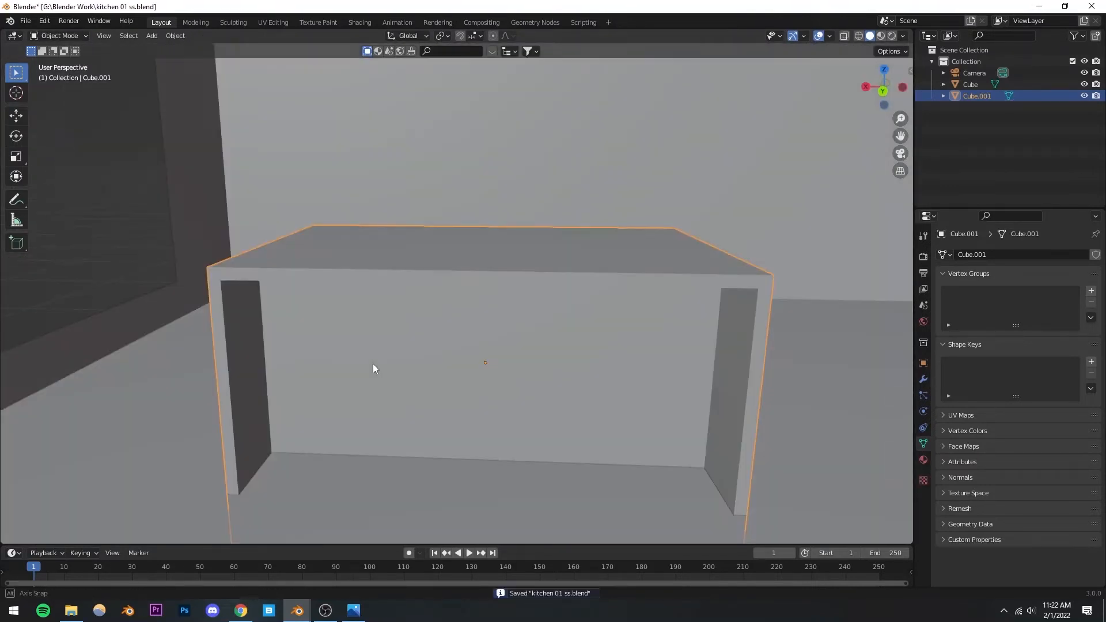
Raise the open-fronted counter about 0.05 m along Z in the camera view and save the file
{"action": "left_click", "coordinate": [896, 155]}
{"action": "left_click", "coordinate": [102, 215]}
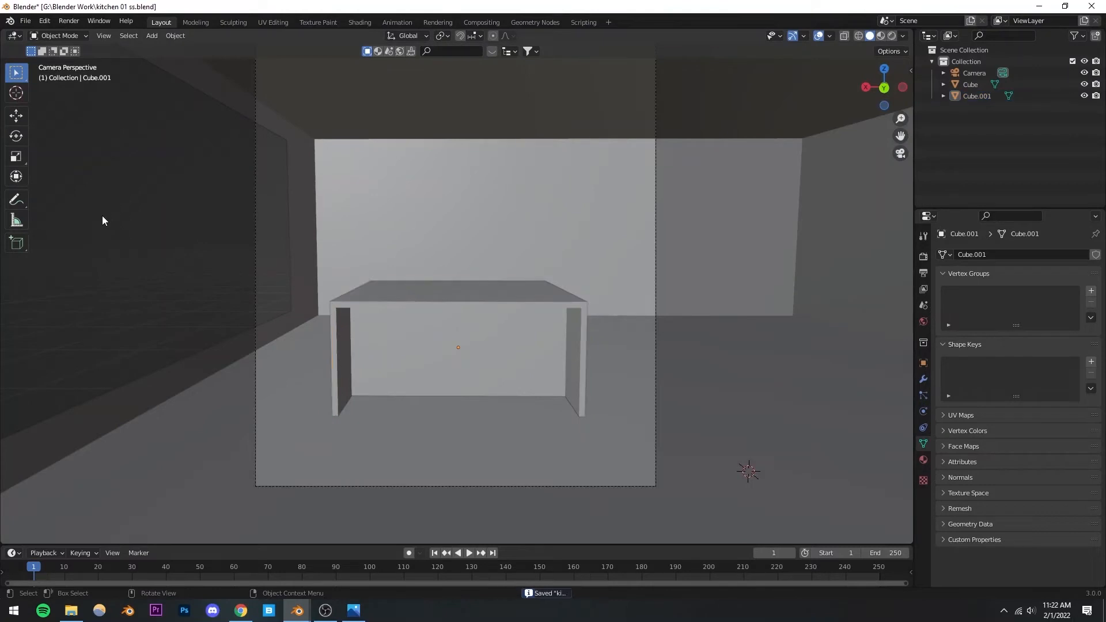
{"action": "left_click", "coordinate": [563, 341]}
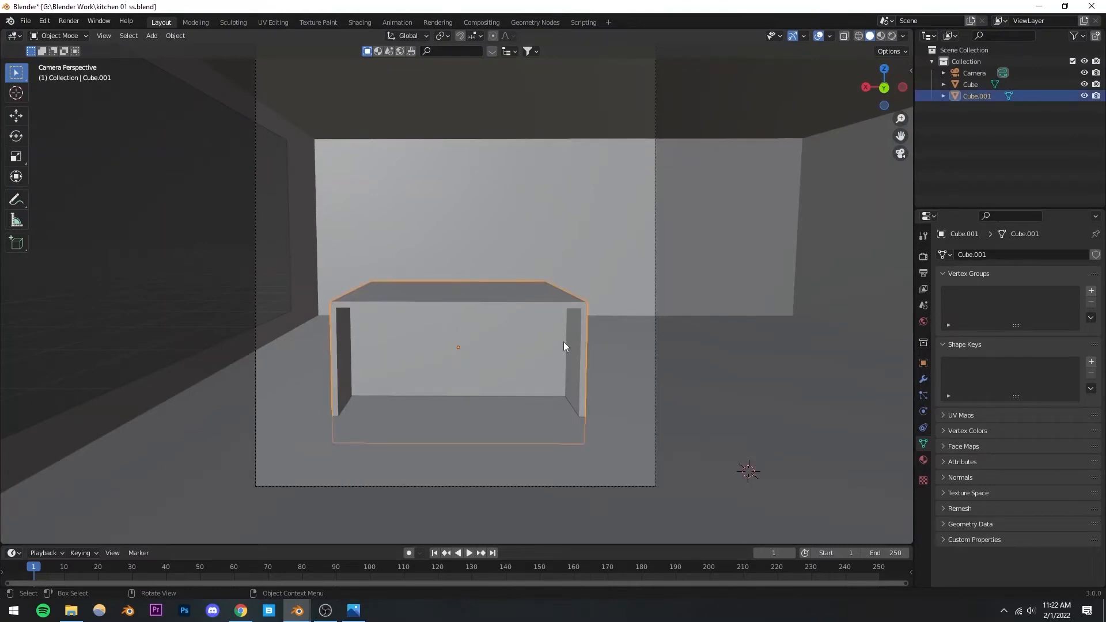
{"action": "key", "text": "g"}
{"action": "key", "text": "z"}
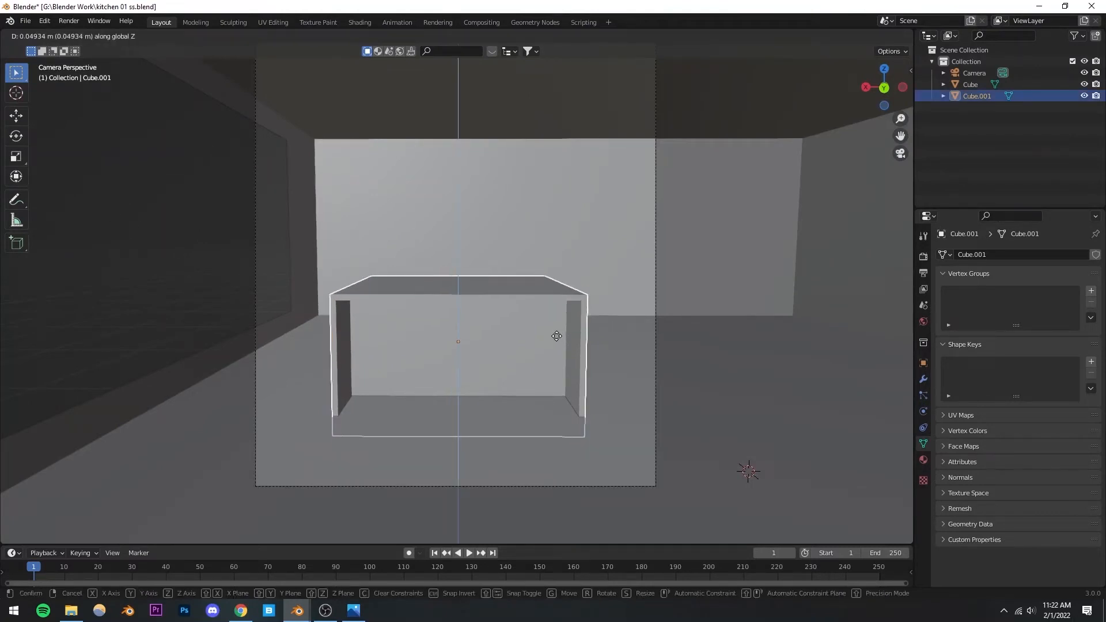
{"action": "left_click", "coordinate": [555, 337]}
{"action": "left_click", "coordinate": [115, 283]}
{"action": "key", "text": "ctrl+s"}
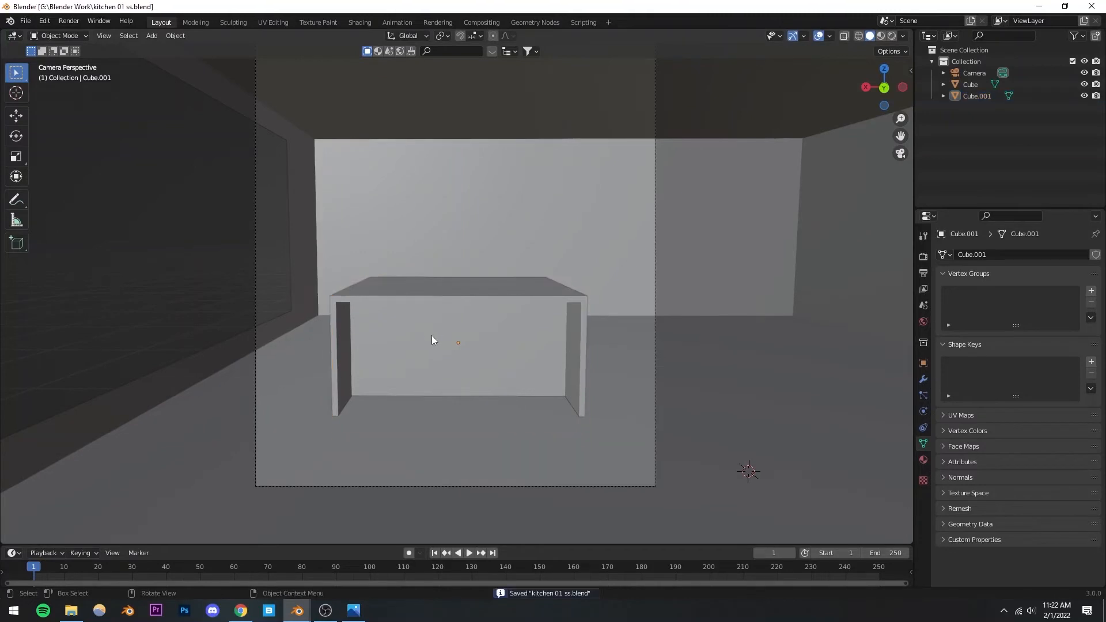
{"action": "middle_click_drag", "start_coordinate": [430, 335], "coordinate": [520, 344]}
{"action": "scroll", "coordinate": [517, 357], "scroll_direction": "down", "scroll_amount": 3}
{"action": "scroll", "coordinate": [538, 344], "scroll_direction": "down", "scroll_amount": 3}
{"action": "scroll", "coordinate": [520, 345], "scroll_direction": "up", "scroll_amount": 3}
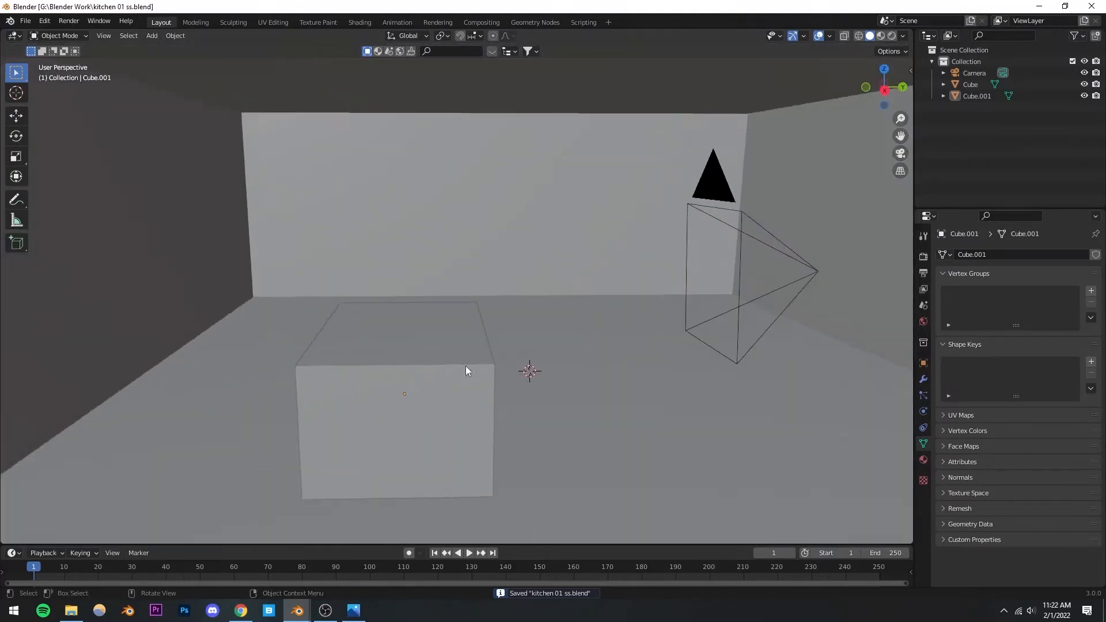
{"action": "middle_click_drag", "start_coordinate": [465, 367], "coordinate": [526, 361]}
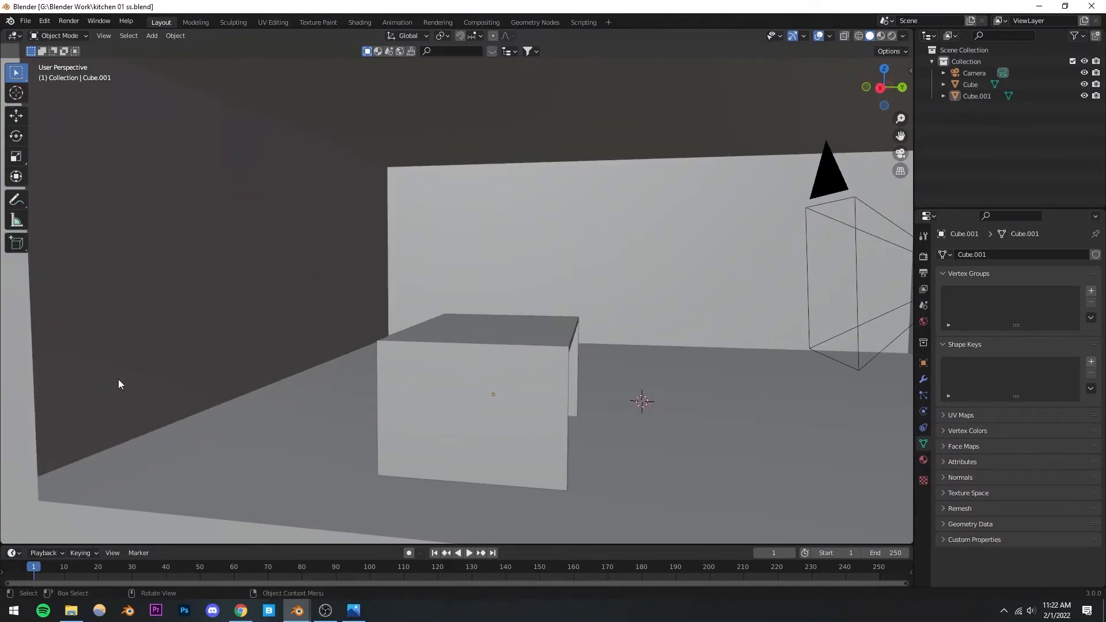
Add a cube and, in the right side view, move it up and toward the back wall, above the counter's height
{"action": "scroll", "coordinate": [256, 380], "scroll_direction": "down", "scroll_amount": 5}
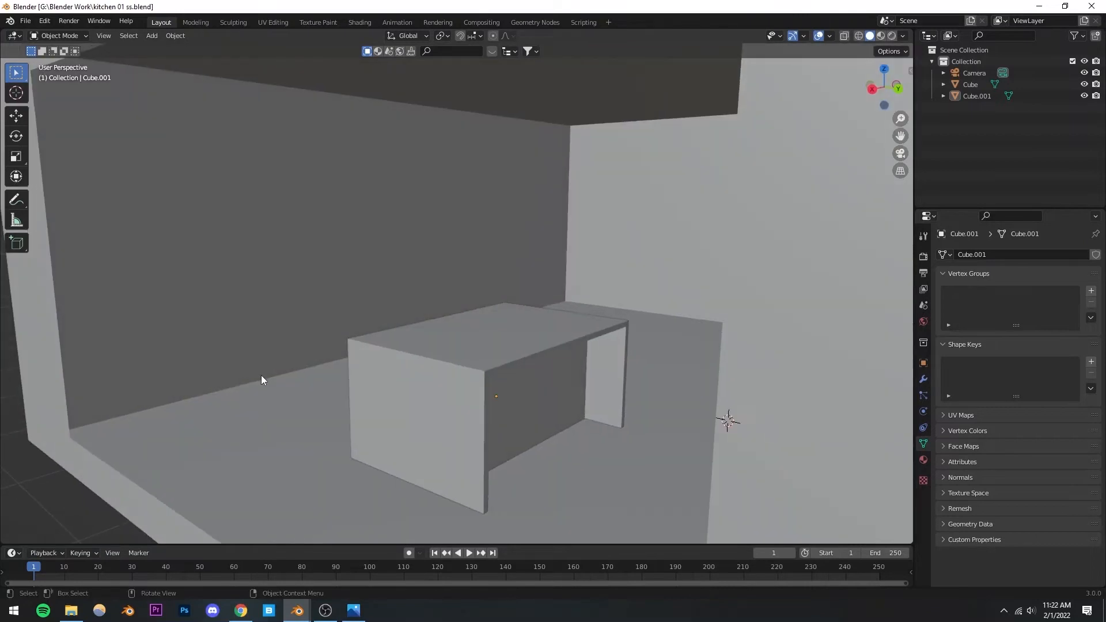
{"action": "middle_click_drag", "start_coordinate": [261, 378], "coordinate": [316, 302]}
{"action": "scroll", "coordinate": [238, 381], "scroll_direction": "up", "scroll_amount": 4}
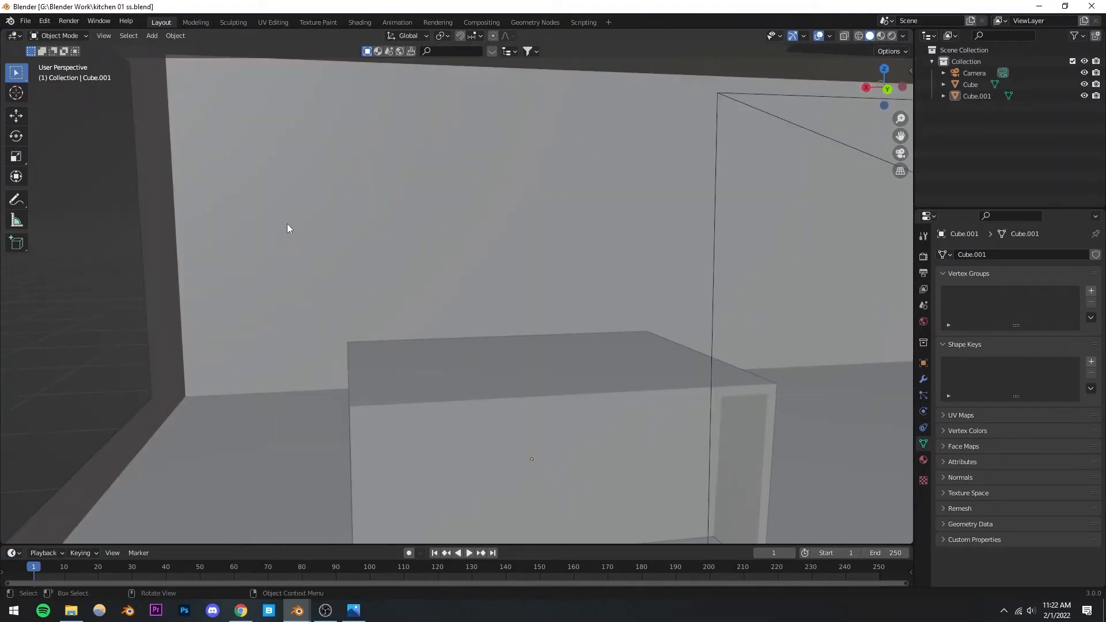
{"action": "left_click", "coordinate": [151, 36]}
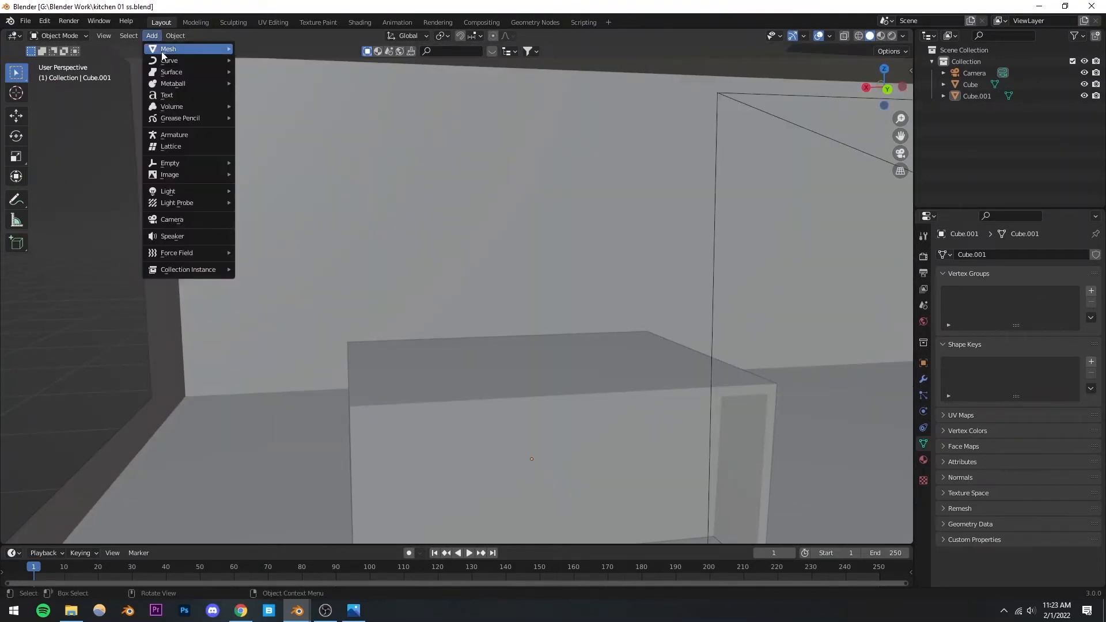
{"action": "mouse_move", "coordinate": [167, 51]}
{"action": "left_click", "coordinate": [252, 59]}
{"action": "scroll", "coordinate": [415, 341], "scroll_direction": "down", "scroll_amount": 5}
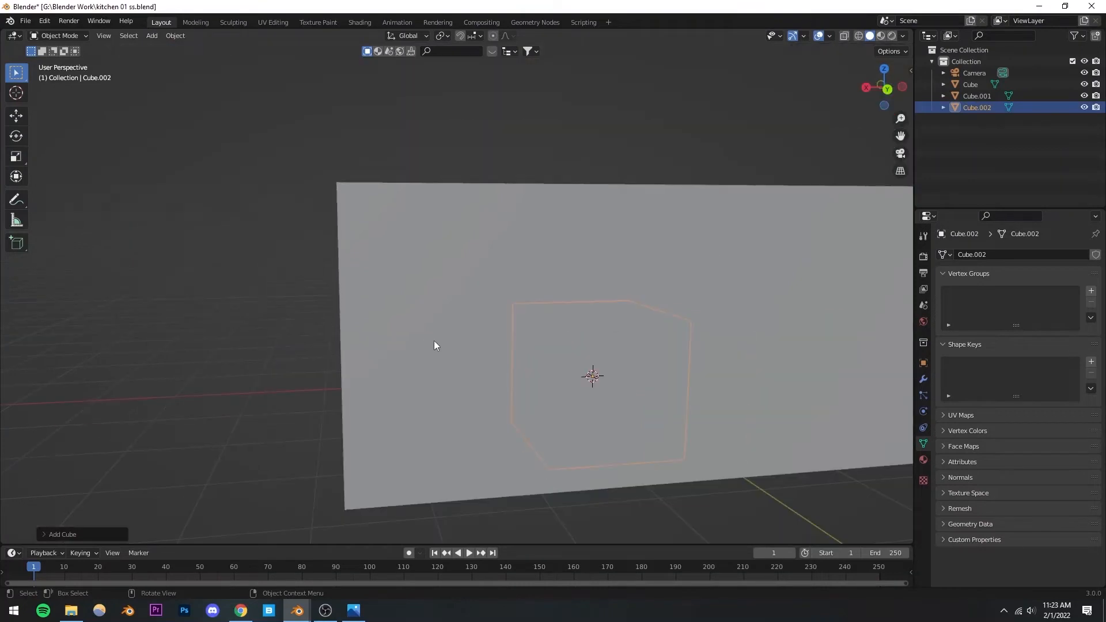
{"action": "middle_click_drag", "start_coordinate": [434, 341], "coordinate": [532, 381]}
{"action": "scroll", "coordinate": [487, 343], "scroll_direction": "up", "scroll_amount": 2}
{"action": "key", "text": "g"}
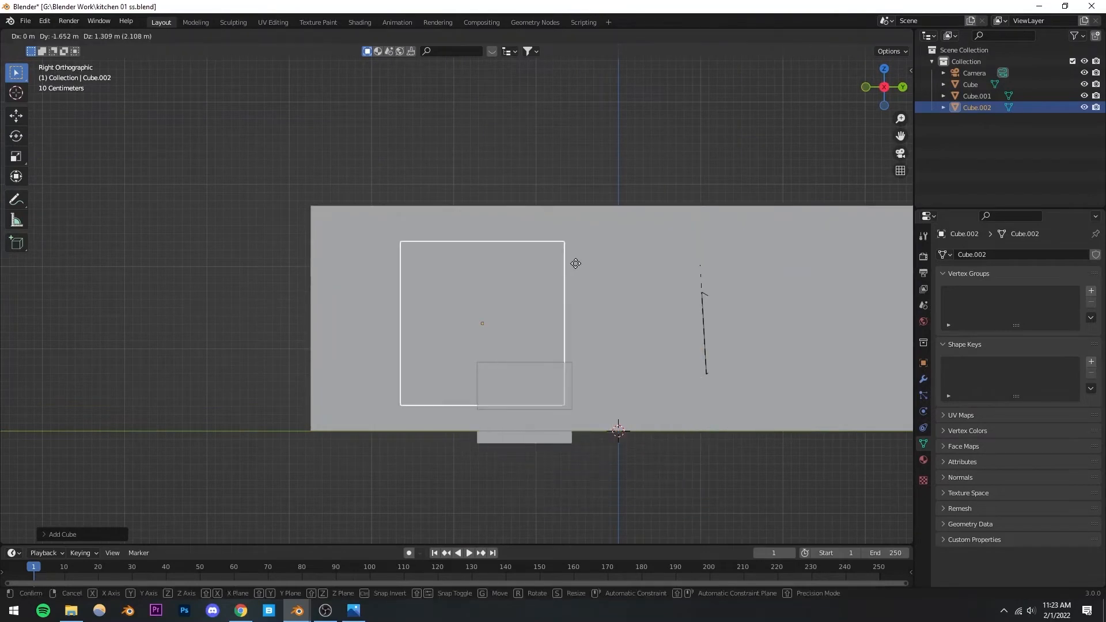
{"action": "left_click", "coordinate": [501, 235]}
Scale the cube down to just under 0.4 and move it about 0.6 m up and back into the ceiling corner, checking through the camera
{"action": "key", "text": "s"}
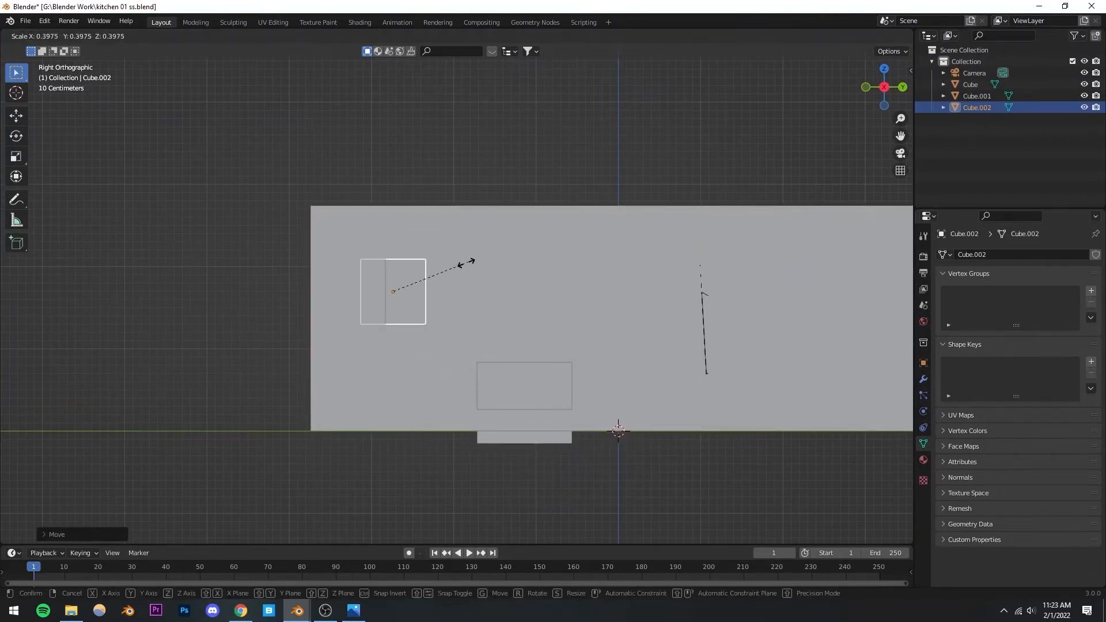
{"action": "left_click", "coordinate": [469, 263]}
{"action": "key", "text": "g"}
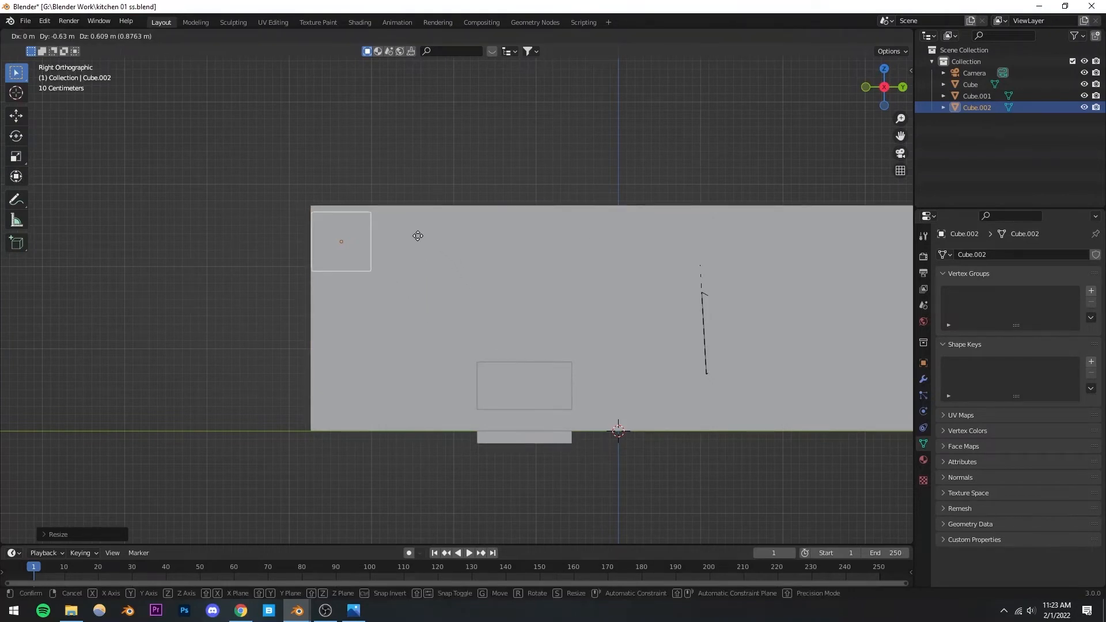
{"action": "left_click", "coordinate": [417, 237]}
{"action": "left_click", "coordinate": [900, 152]}
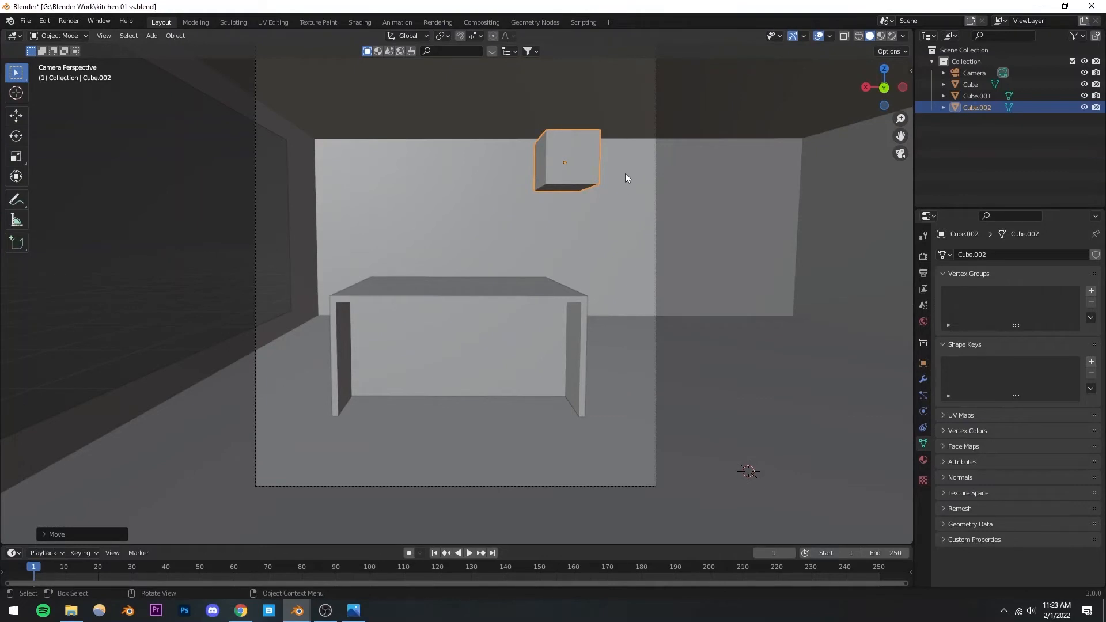
Fine-tune the cube's position in the right side view to line it up with the room's back edge, and save the file
{"action": "middle_click_drag", "start_coordinate": [525, 210], "coordinate": [656, 227]}
{"action": "key", "text": "KP_3"}
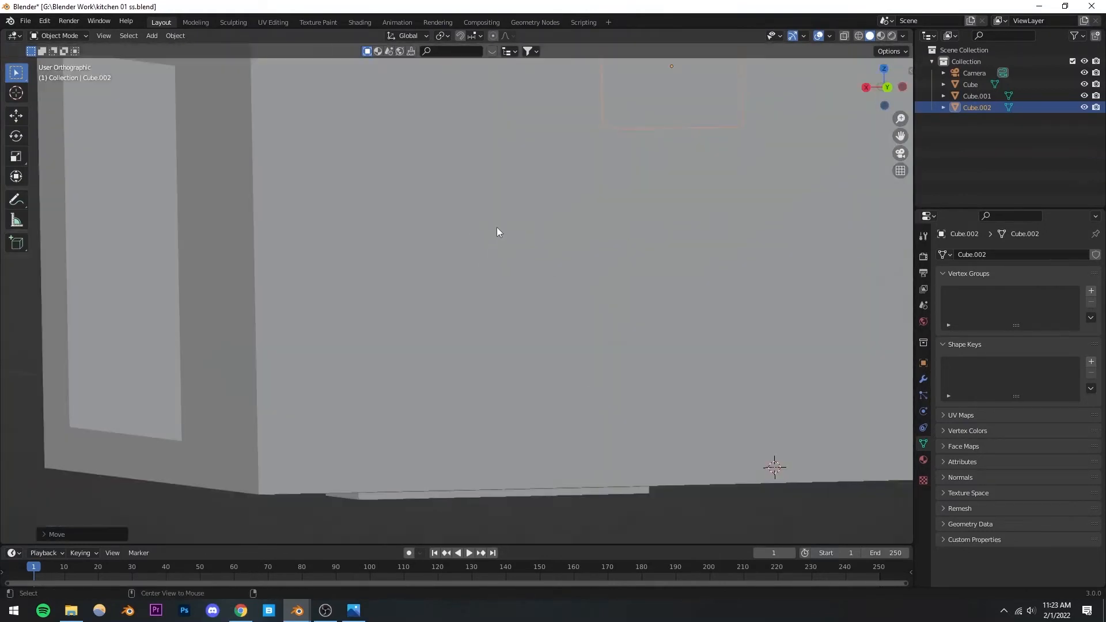
{"action": "scroll", "coordinate": [574, 428], "scroll_direction": "down", "scroll_amount": 6}
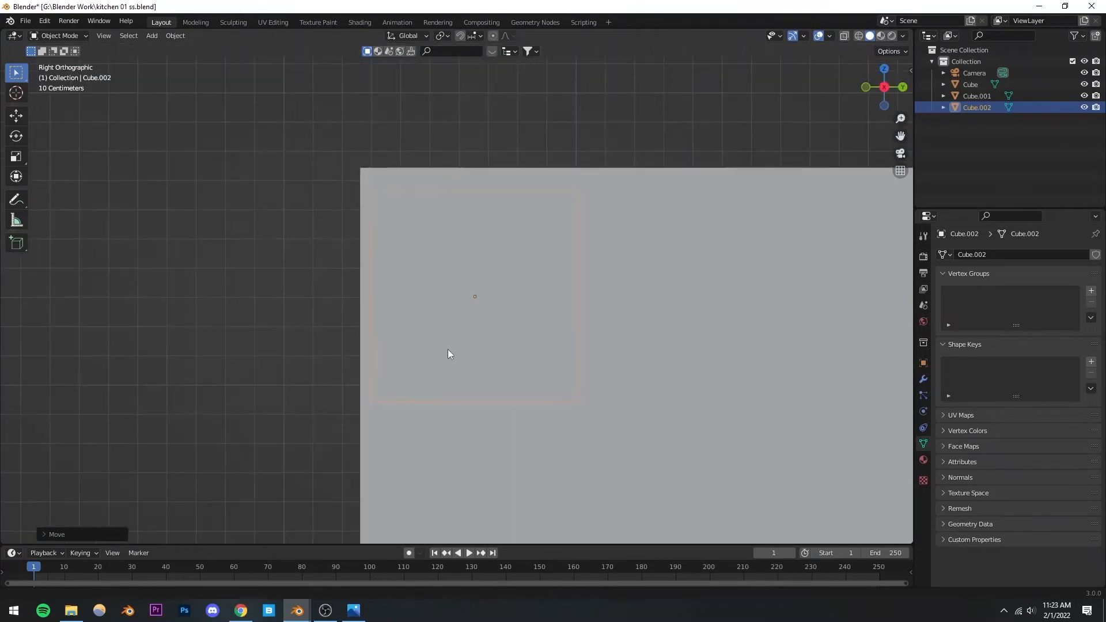
{"action": "key", "text": "g"}
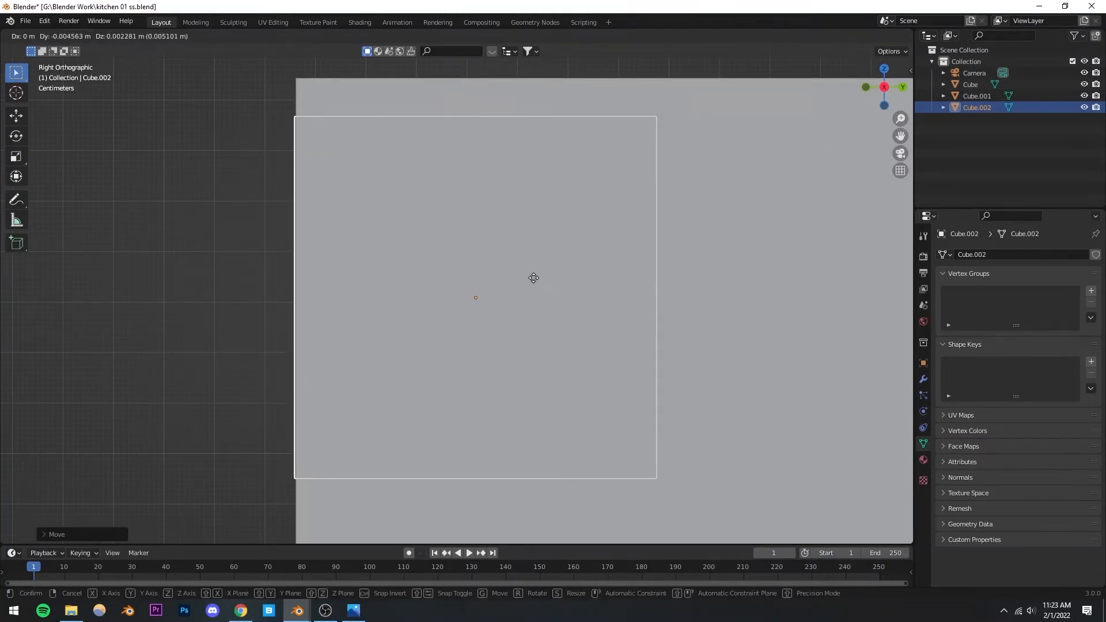
{"action": "left_click", "coordinate": [534, 281]}
{"action": "key", "text": "ctrl+s"}
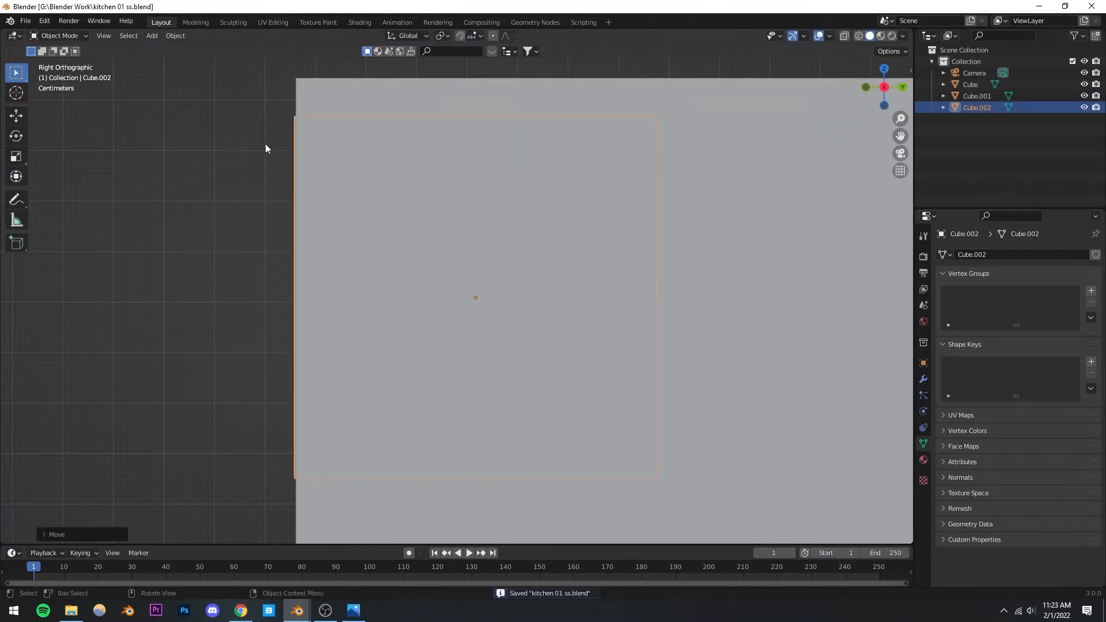
In the camera view, move the cube about 3.4 m along X to the window-side end of the back wall
{"action": "left_click", "coordinate": [901, 154]}
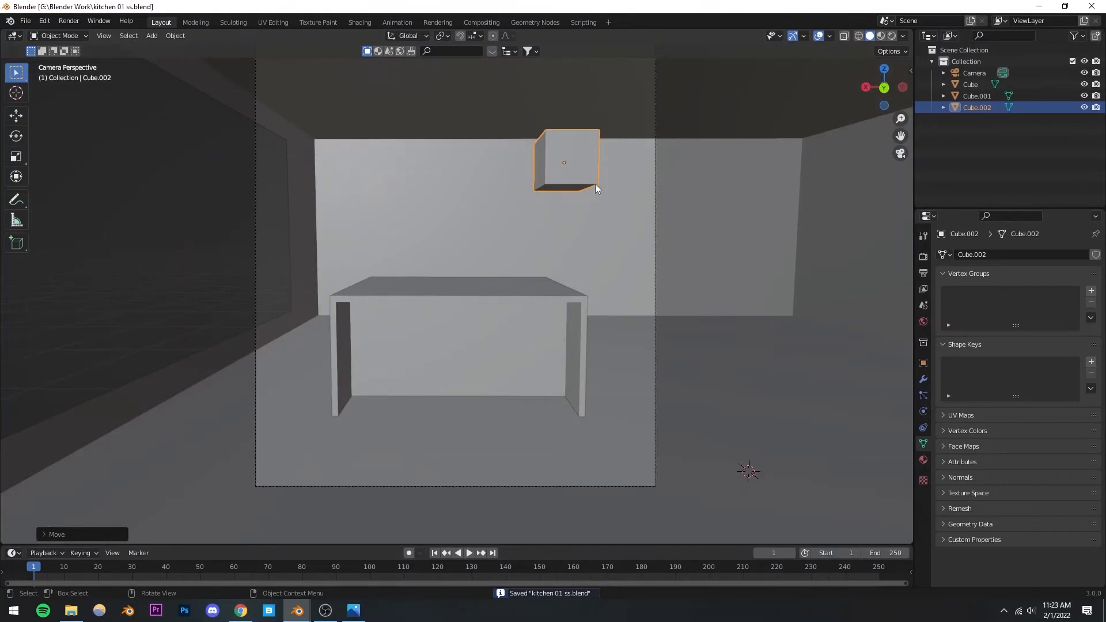
{"action": "scroll", "coordinate": [595, 187], "scroll_direction": "up", "scroll_amount": 1}
{"action": "middle_click_drag", "start_coordinate": [525, 186], "coordinate": [472, 288], "text": "shift"}
{"action": "scroll", "coordinate": [527, 264], "scroll_direction": "up", "scroll_amount": 3}
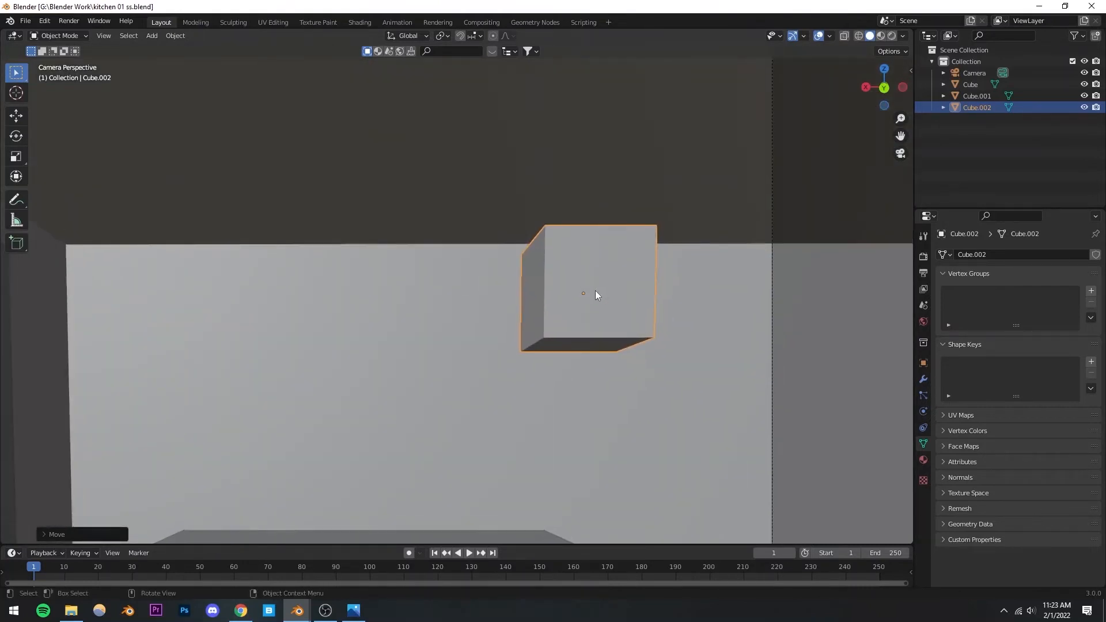
{"action": "scroll", "coordinate": [596, 291], "scroll_direction": "down", "scroll_amount": 1}
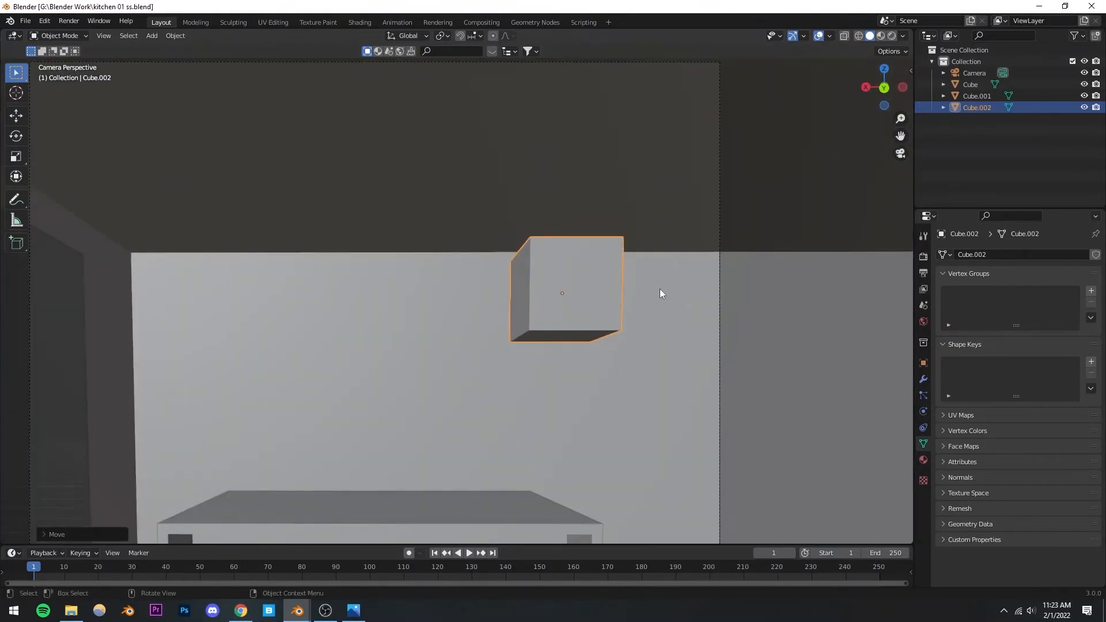
{"action": "key", "text": "g"}
{"action": "key", "text": "y"}
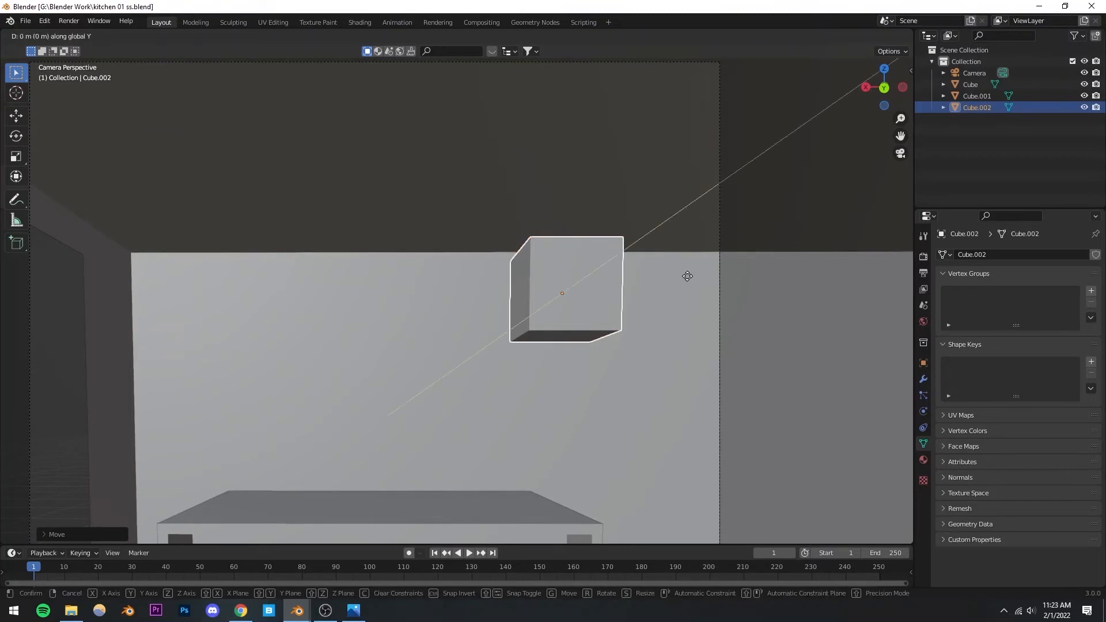
{"action": "key", "text": "x"}
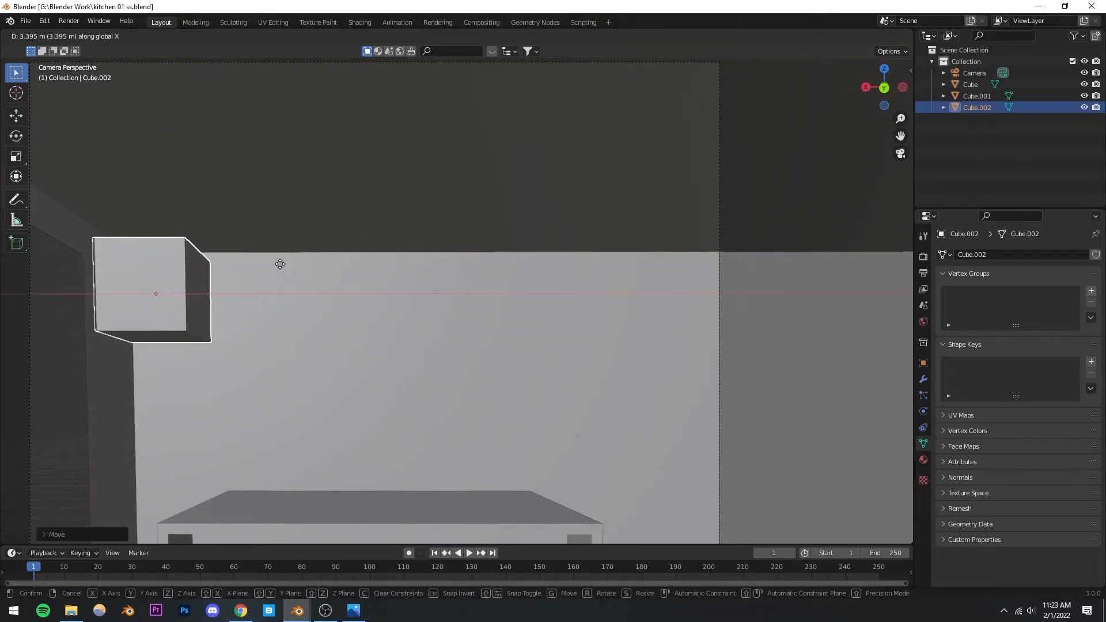
{"action": "left_click", "coordinate": [278, 266]}
Nudge the cube slightly along Y and X to seat it in the upper corner beside the window wall, and save the file
{"action": "scroll", "coordinate": [437, 313], "scroll_direction": "up", "scroll_amount": 4}
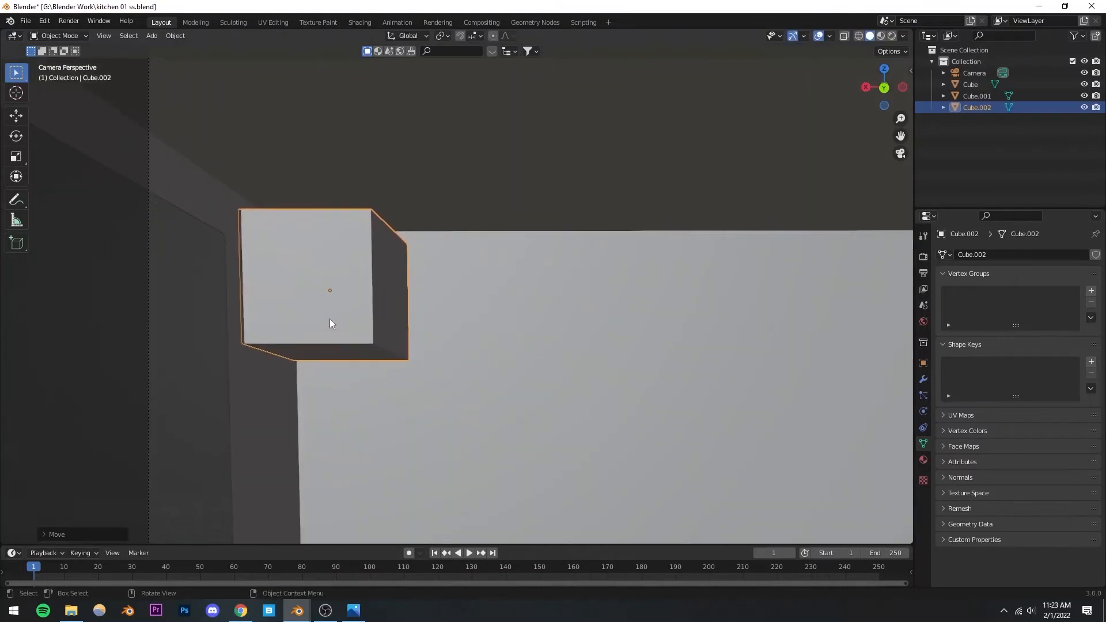
{"action": "middle_click_drag", "start_coordinate": [329, 319], "coordinate": [362, 286]}
{"action": "key", "text": "g"}
{"action": "key", "text": "y"}
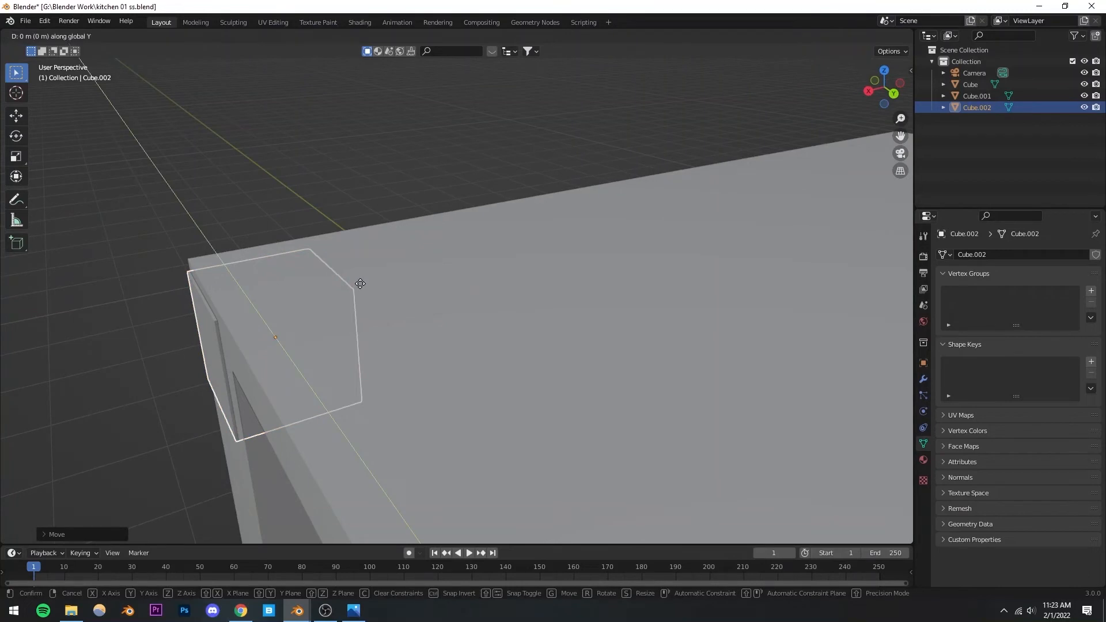
{"action": "left_click", "coordinate": [362, 284]}
{"action": "middle_click_drag", "start_coordinate": [362, 283], "coordinate": [321, 245]}
{"action": "key", "text": "g"}
{"action": "key", "text": "x"}
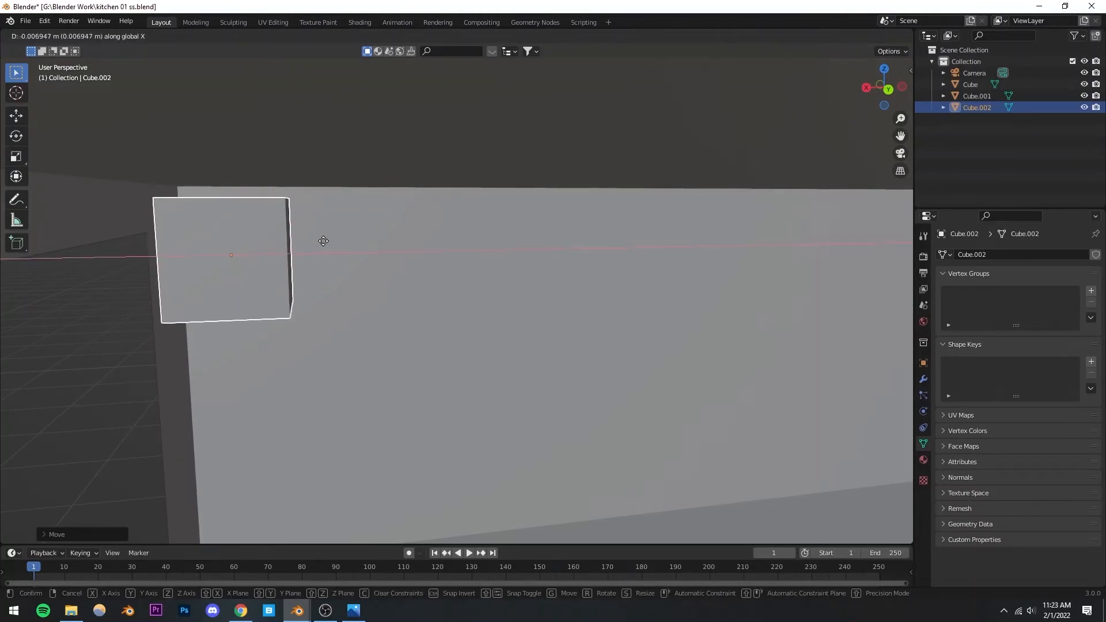
{"action": "left_click", "coordinate": [322, 243]}
{"action": "middle_click_drag", "start_coordinate": [326, 248], "coordinate": [366, 257]}
{"action": "key", "text": "ctrl+s"}
Scale the corner cube to about 0.6 along Y to make it shallower
{"action": "middle_click_drag", "start_coordinate": [353, 294], "coordinate": [310, 302]}
{"action": "key", "text": "s"}
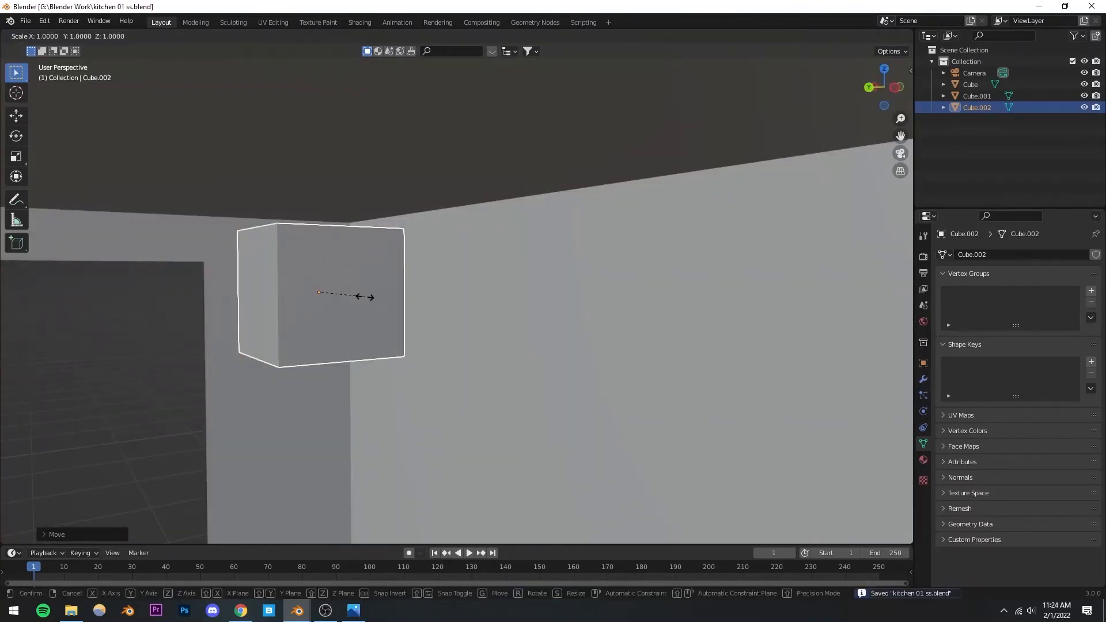
{"action": "key", "text": "y"}
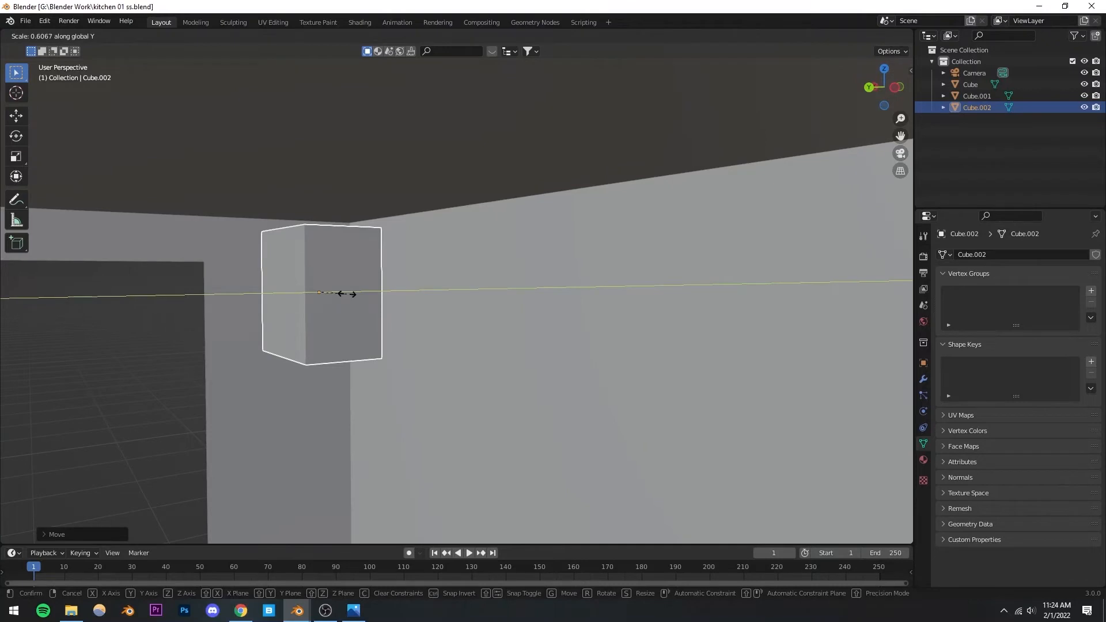
{"action": "left_click", "coordinate": [345, 295]}
Stretch the cube to about 1.2 along Z, check it through the camera, deselect everything, and save the file
{"action": "middle_click_drag", "start_coordinate": [351, 301], "coordinate": [469, 275]}
{"action": "key", "text": "s"}
{"action": "key", "text": "z"}
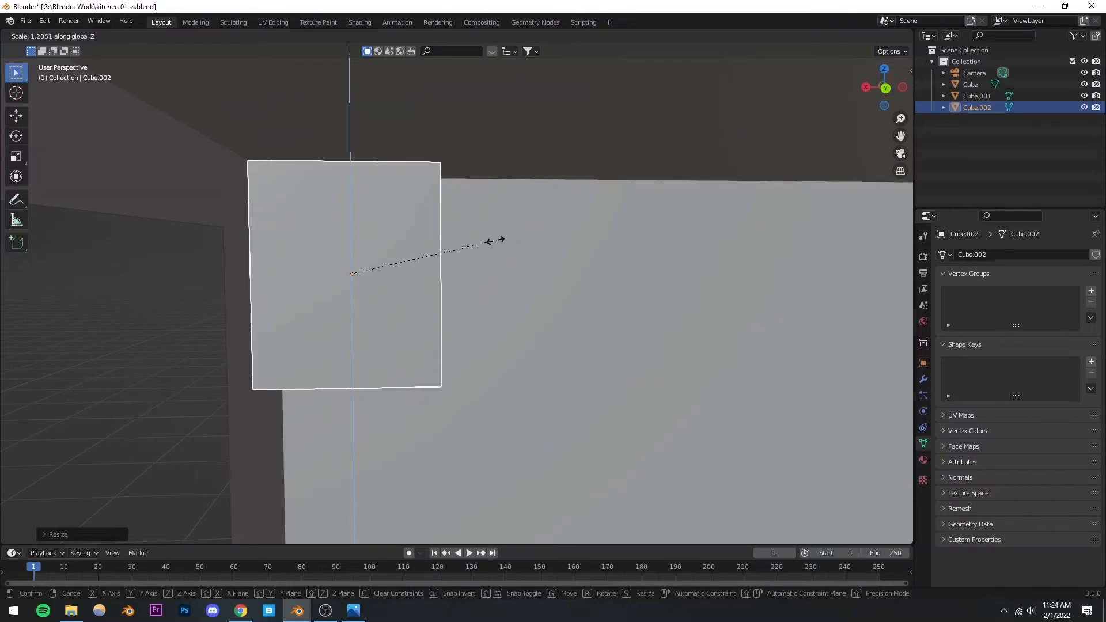
{"action": "left_click", "coordinate": [495, 240]}
{"action": "mouse_move", "coordinate": [452, 300]}
{"action": "middle_mouse_down"}
{"action": "mouse_move", "coordinate": [460, 305]}
{"action": "mouse_move", "coordinate": [434, 297]}
{"action": "mouse_move", "coordinate": [438, 287]}
{"action": "middle_mouse_up"}
{"action": "scroll", "coordinate": [438, 287], "scroll_direction": "down", "scroll_amount": 2}
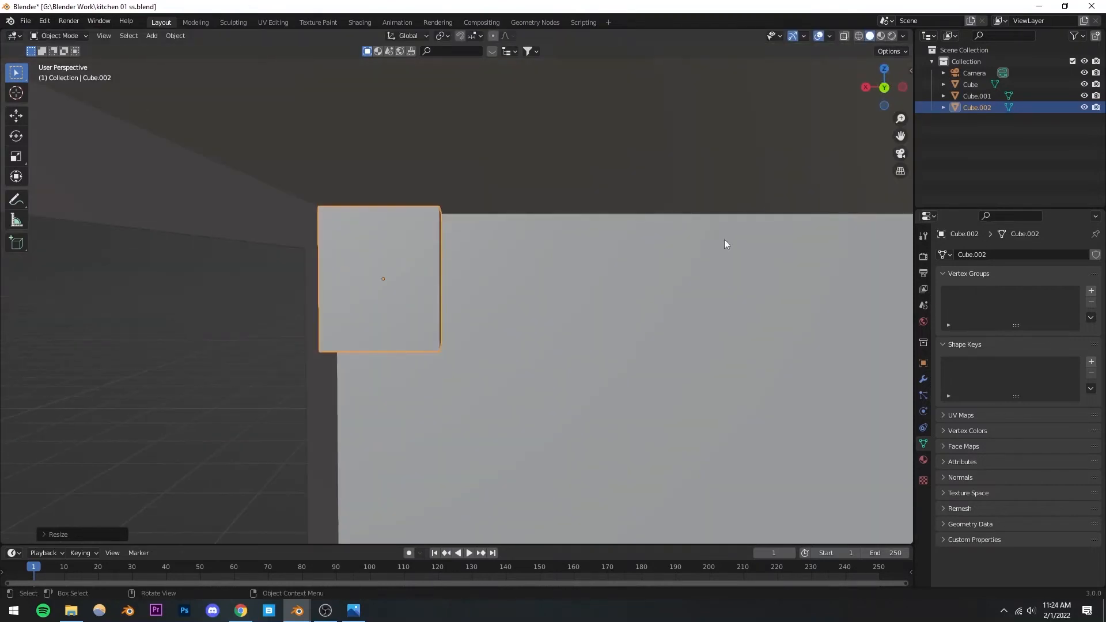
{"action": "left_click", "coordinate": [895, 159]}
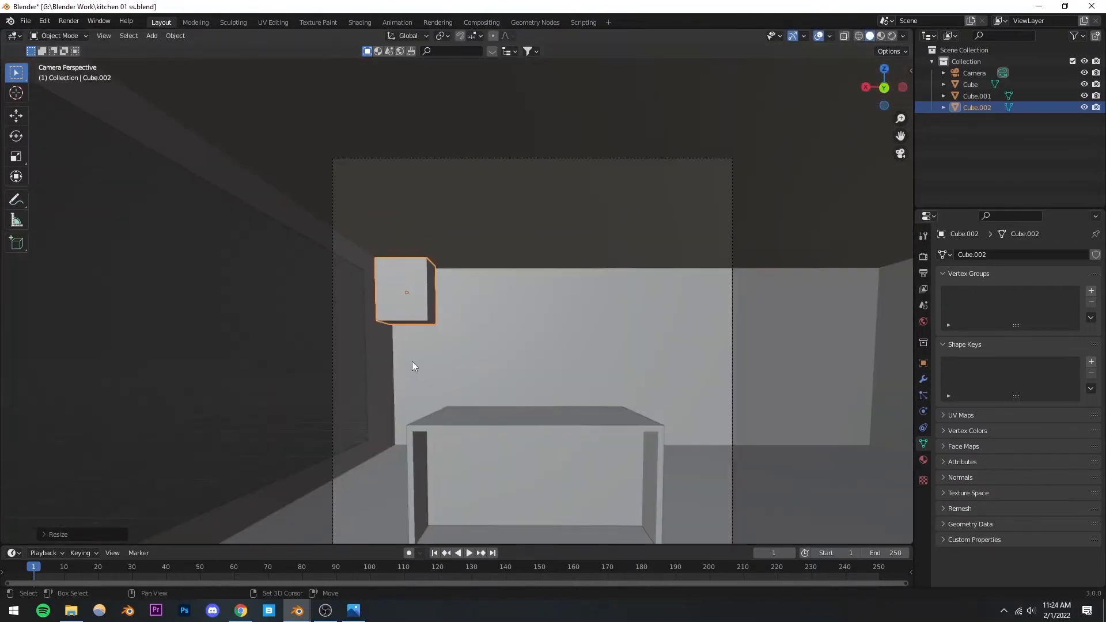
{"action": "key", "text": "alt+a"}
{"action": "key", "text": "ctrl+s"}
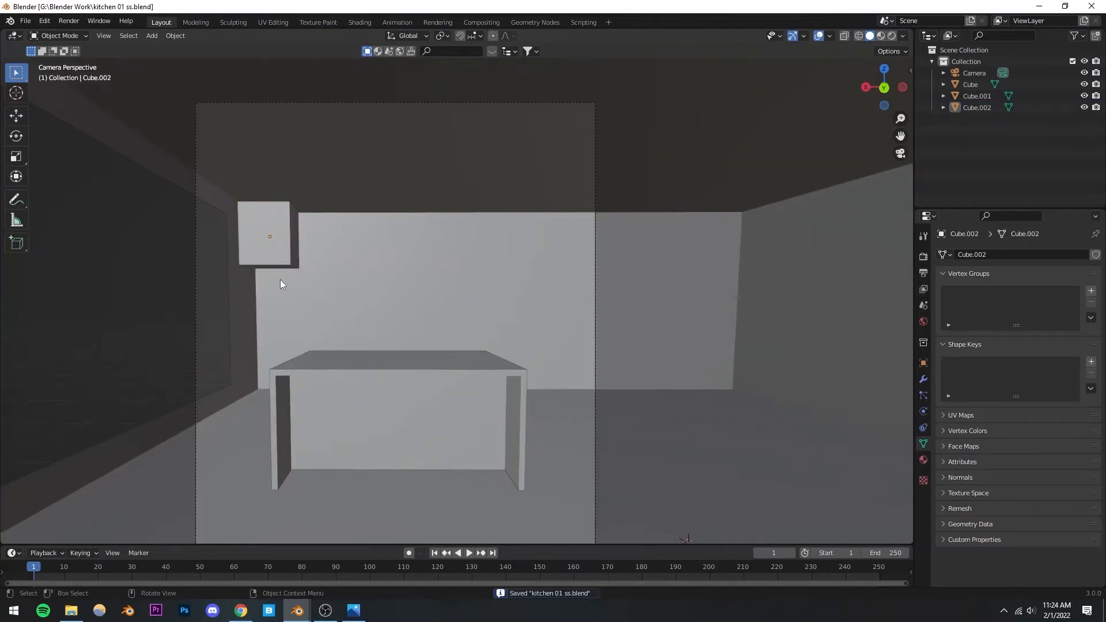
Reselect the wall cabinet cube and reduce its depth along Y to about 0.88
{"action": "left_click", "coordinate": [282, 244]}
{"action": "scroll", "coordinate": [283, 268], "scroll_direction": "up", "scroll_amount": 5}
{"action": "middle_click_drag", "start_coordinate": [302, 268], "coordinate": [482, 436]}
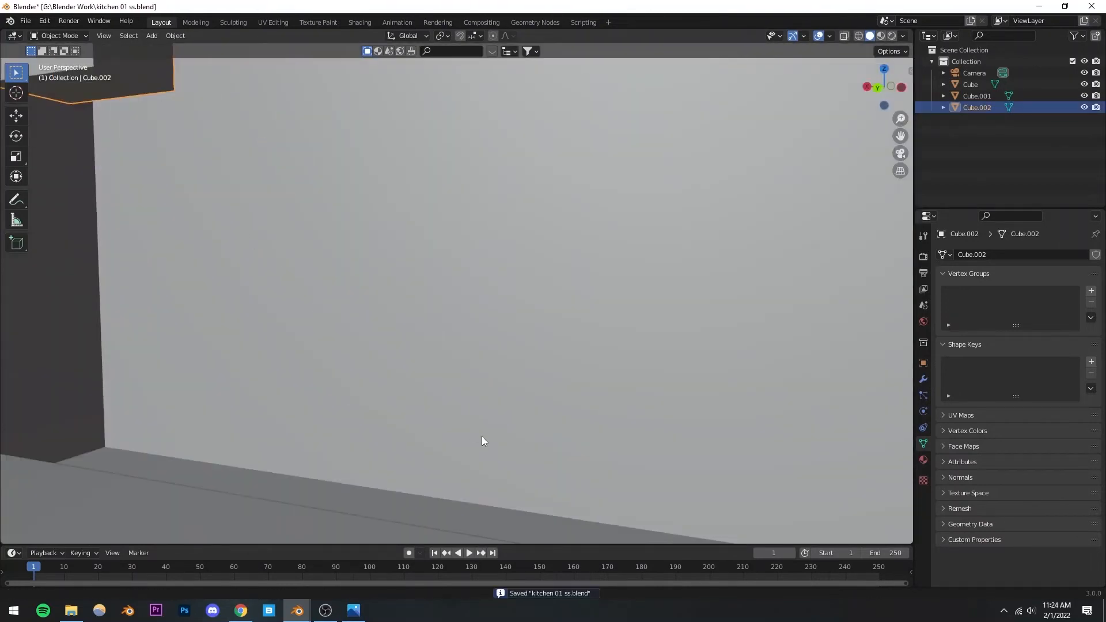
{"action": "middle_click_drag", "start_coordinate": [342, 359], "coordinate": [465, 268]}
{"action": "key", "text": "s"}
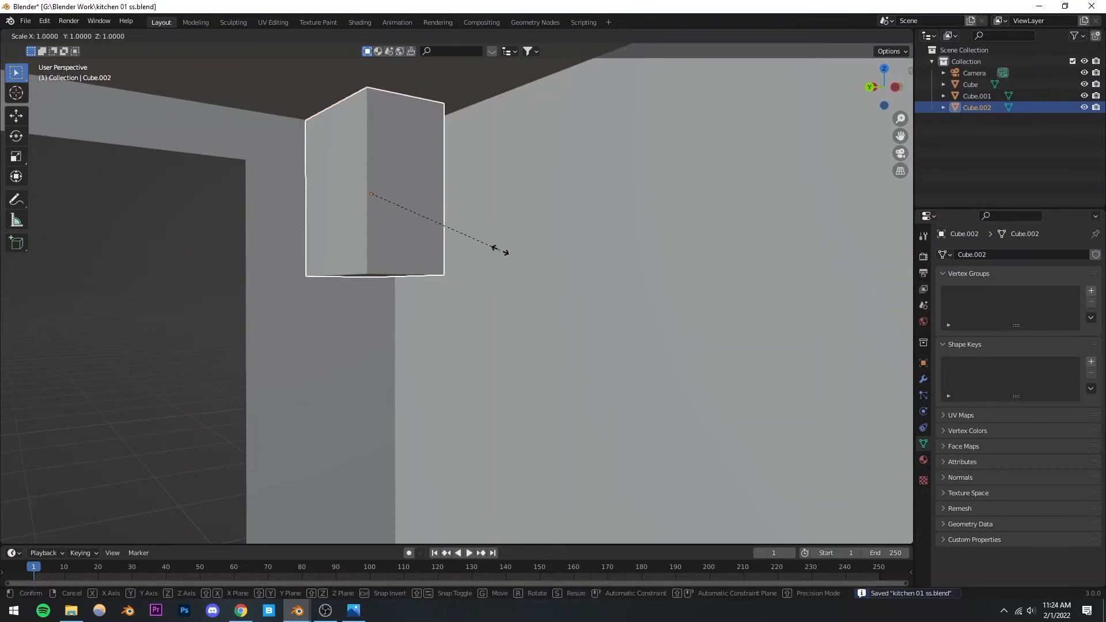
{"action": "key", "text": "z"}
{"action": "key", "text": "y"}
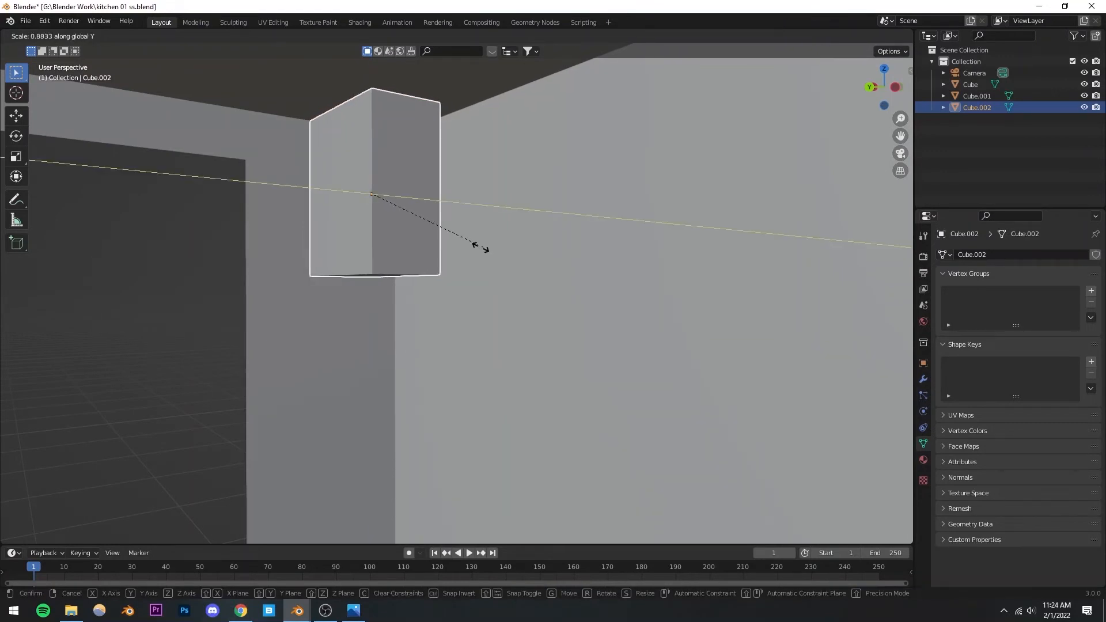
{"action": "left_click", "coordinate": [479, 250]}
In the left side view, move the cabinet cube about 0.17 m back along Y to meet the back wall's outer edge
{"action": "middle_click_drag", "start_coordinate": [522, 292], "coordinate": [459, 291], "text": "alt"}
{"action": "scroll", "coordinate": [499, 227], "scroll_direction": "down", "scroll_amount": 2}
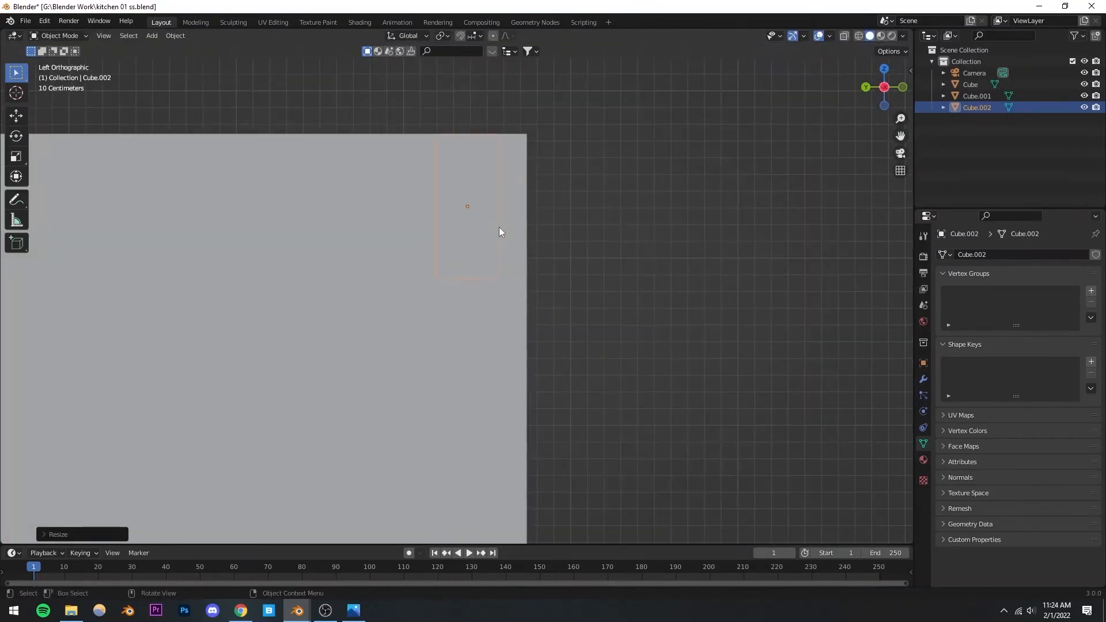
{"action": "key", "text": "g"}
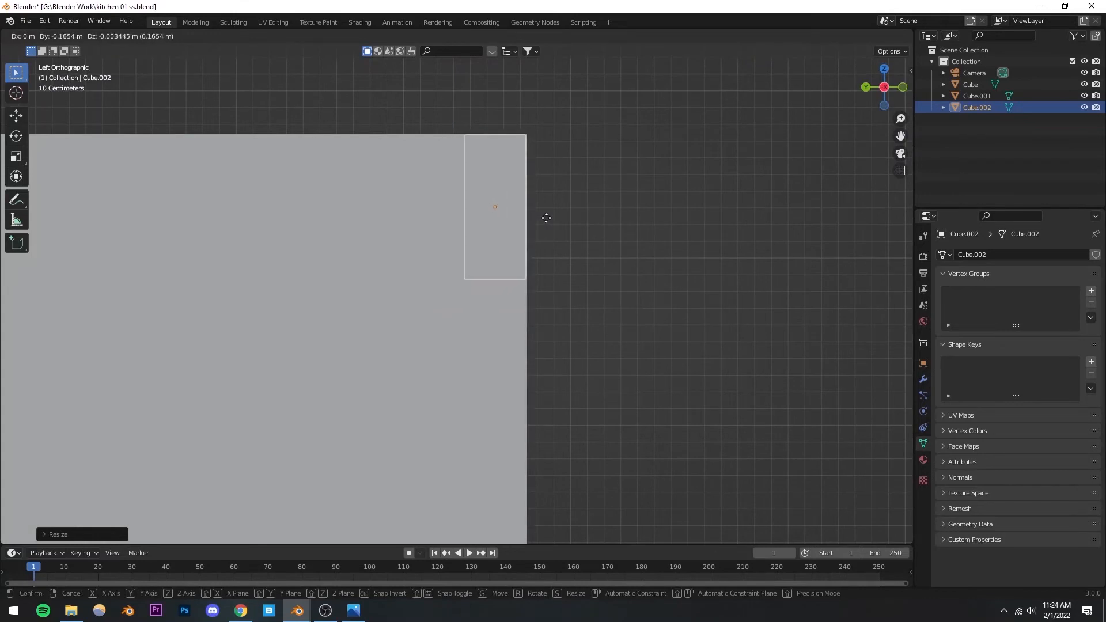
{"action": "left_click", "coordinate": [542, 216]}
In the camera view, enlarge the cabinet cube slightly in width and height, keeping its Y depth locked
{"action": "middle_click_drag", "start_coordinate": [479, 289], "coordinate": [562, 289]}
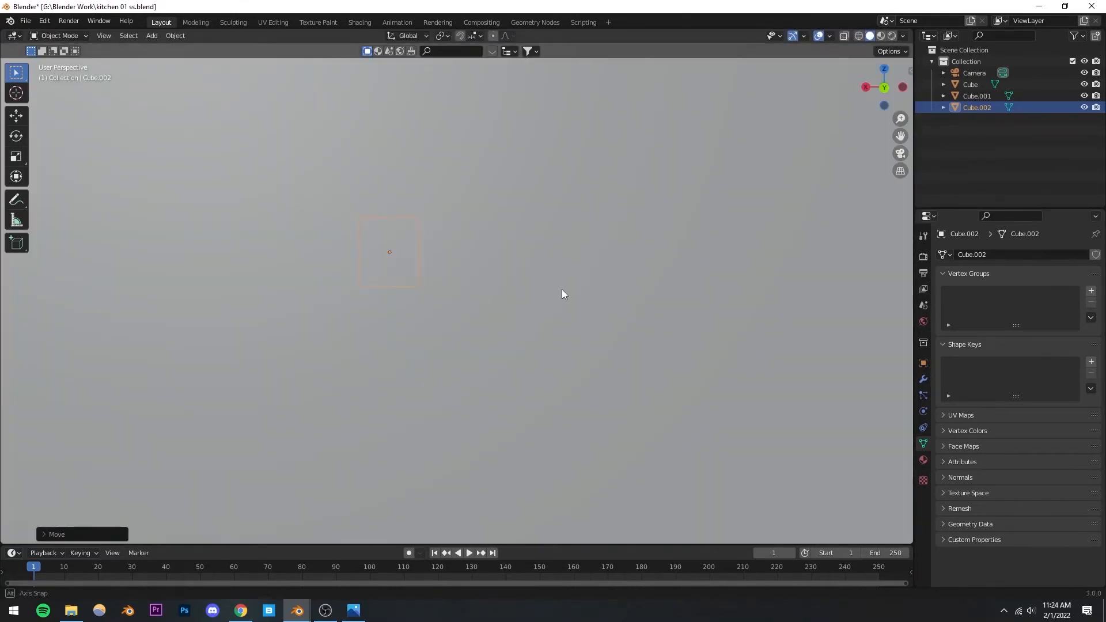
{"action": "left_click", "coordinate": [900, 153]}
{"action": "key", "text": "s"}
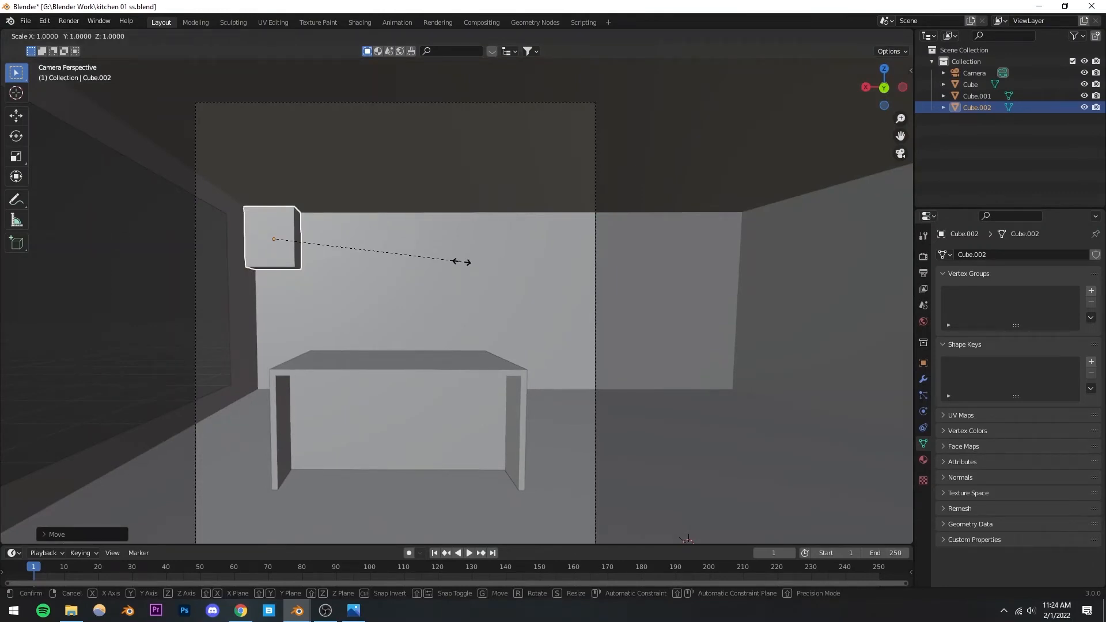
{"action": "key", "text": "shift+y"}
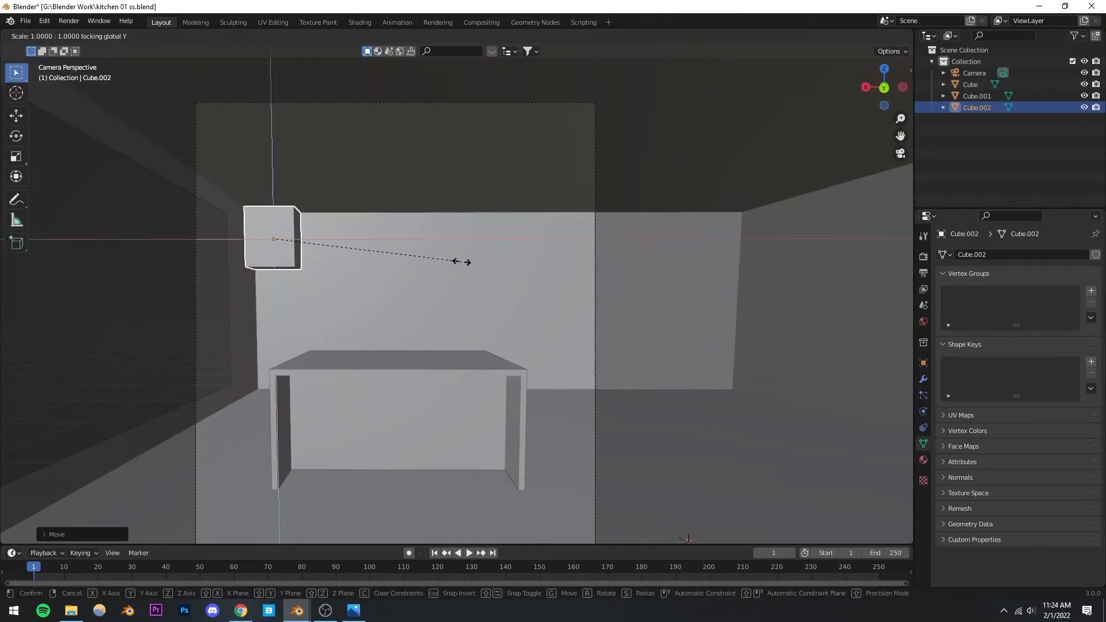
{"action": "left_click", "coordinate": [507, 255]}
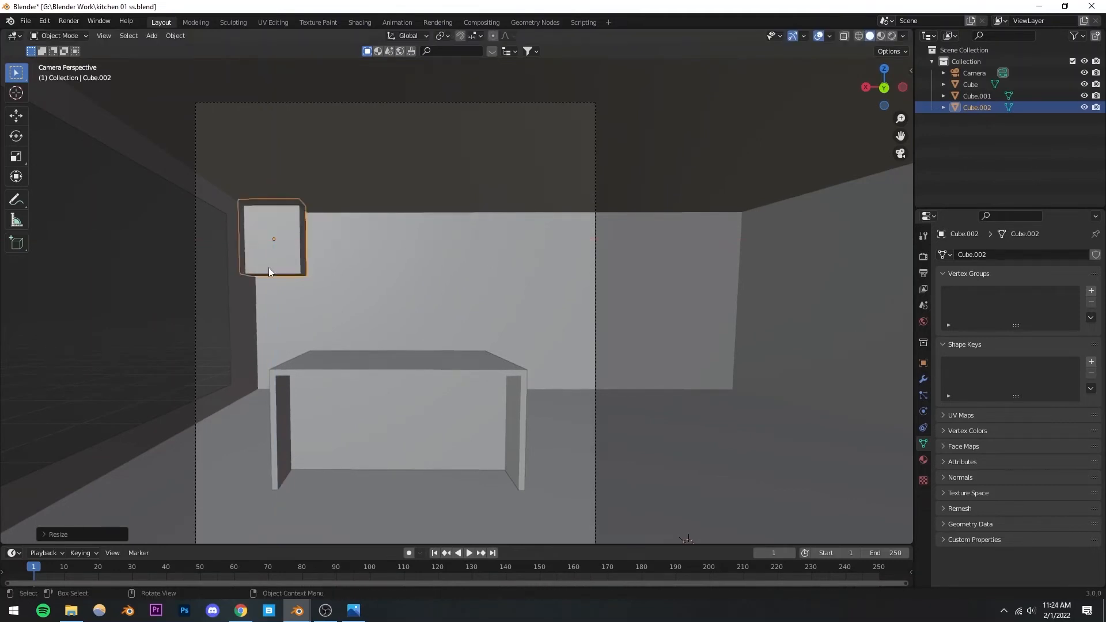
In the back view, move the cabinet cube about 0.09 m along X and 0.10 m down to align with the back wall's upper corner
{"action": "middle_click_drag", "start_coordinate": [268, 269], "coordinate": [381, 229]}
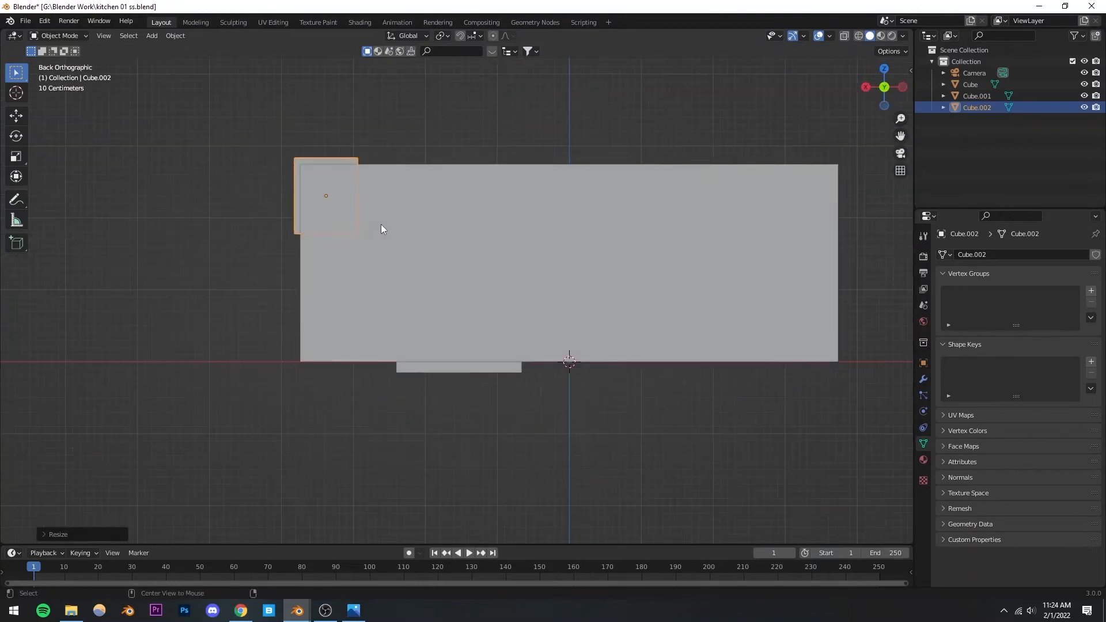
{"action": "scroll", "coordinate": [381, 225], "scroll_direction": "up", "scroll_amount": 2}
{"action": "middle_click_drag", "start_coordinate": [241, 171], "coordinate": [354, 305], "text": "shift"}
{"action": "scroll", "coordinate": [334, 294], "scroll_direction": "up", "scroll_amount": 5}
{"action": "middle_click_drag", "start_coordinate": [275, 254], "coordinate": [304, 267], "text": "shift"}
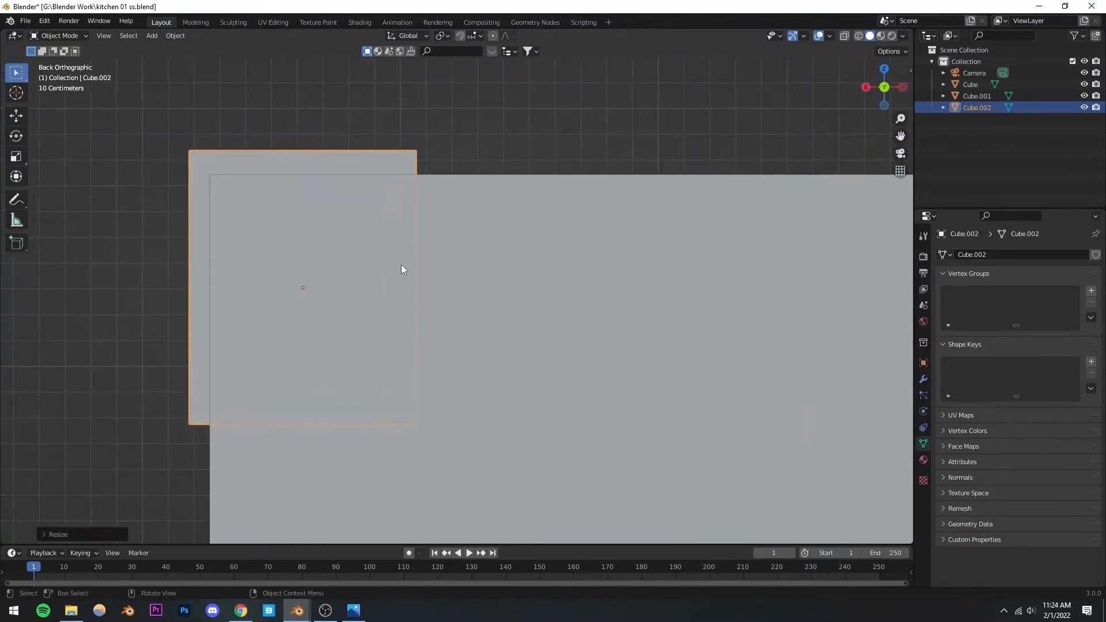
{"action": "key", "text": "g"}
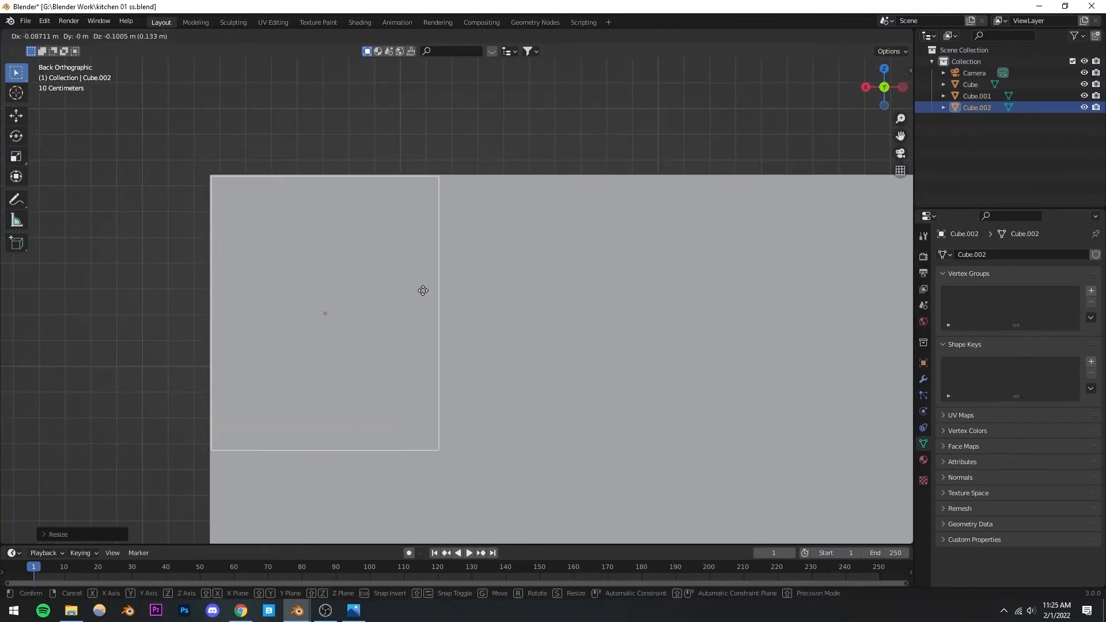
{"action": "left_click", "coordinate": [423, 290]}
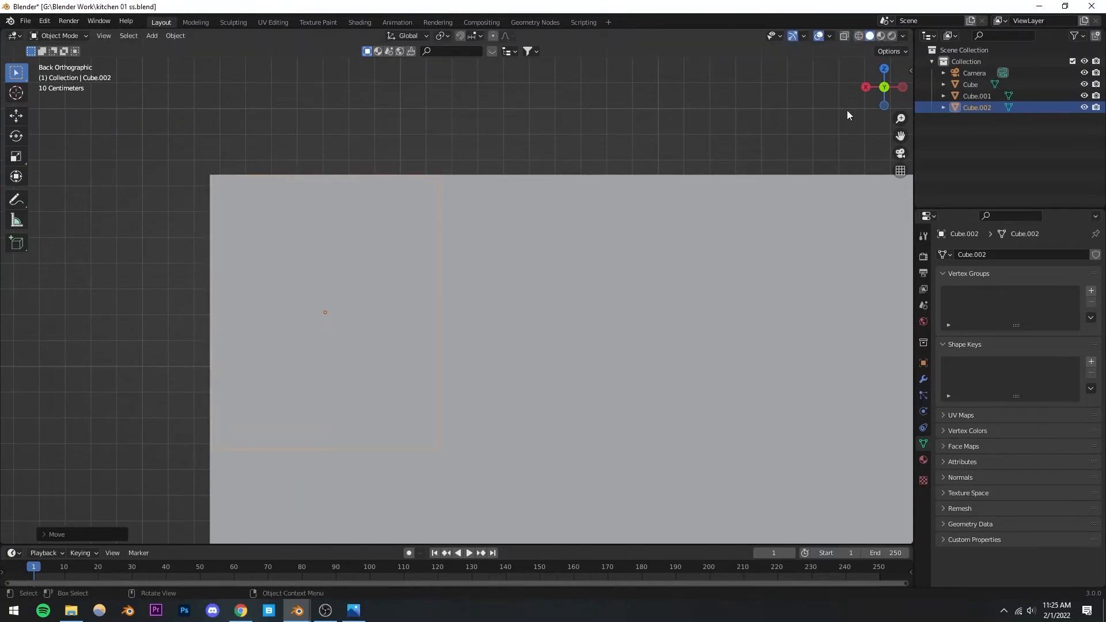
Check the cabinet cube's placement through the camera, deselect it, and save the file
{"action": "left_click", "coordinate": [900, 153]}
{"action": "scroll", "coordinate": [288, 277], "scroll_direction": "down", "scroll_amount": 1}
{"action": "left_click", "coordinate": [246, 284]}
{"action": "scroll", "coordinate": [357, 322], "scroll_direction": "up", "scroll_amount": 1}
{"action": "scroll", "coordinate": [360, 328], "scroll_direction": "up", "scroll_amount": 1}
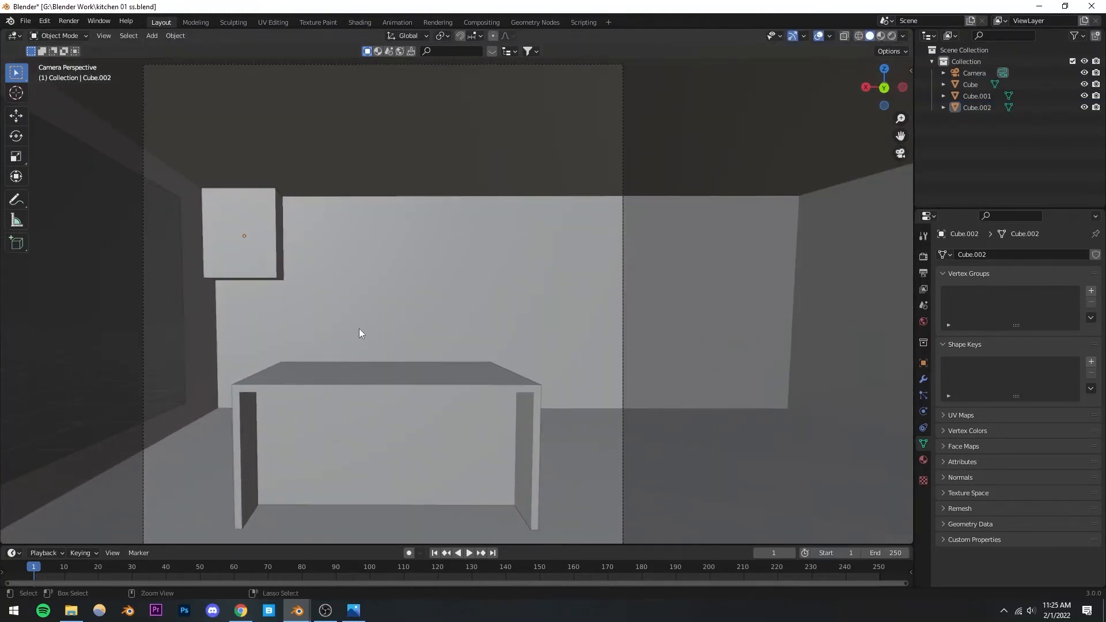
{"action": "key", "text": "ctrl+s"}
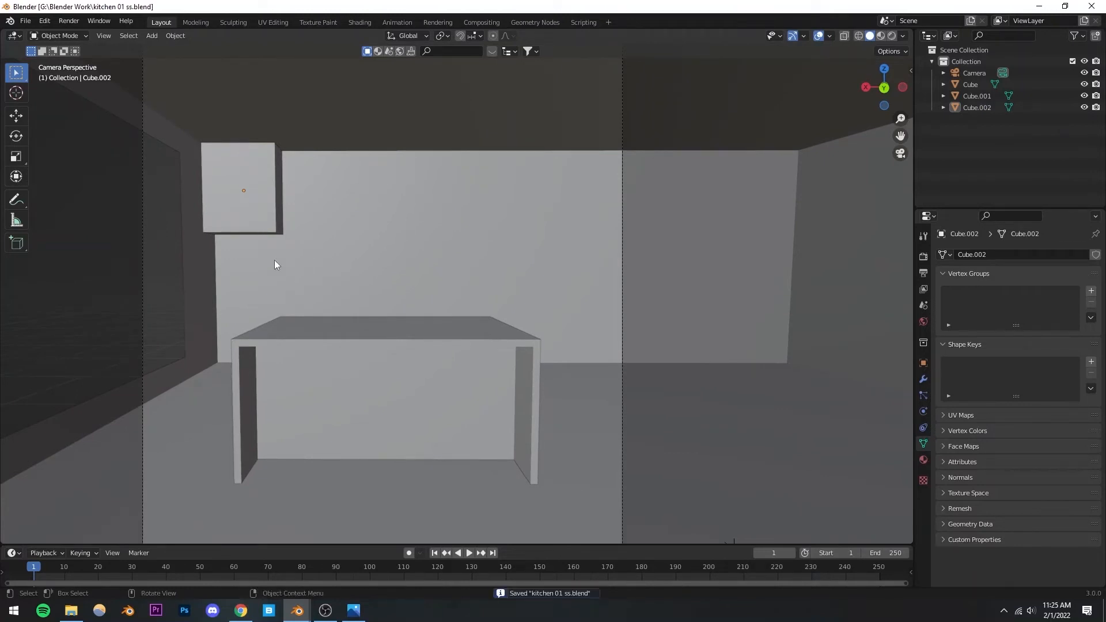
Reselect the wall cabinet cube and scale its width along X to about 0.98
{"action": "left_click", "coordinate": [245, 182]}
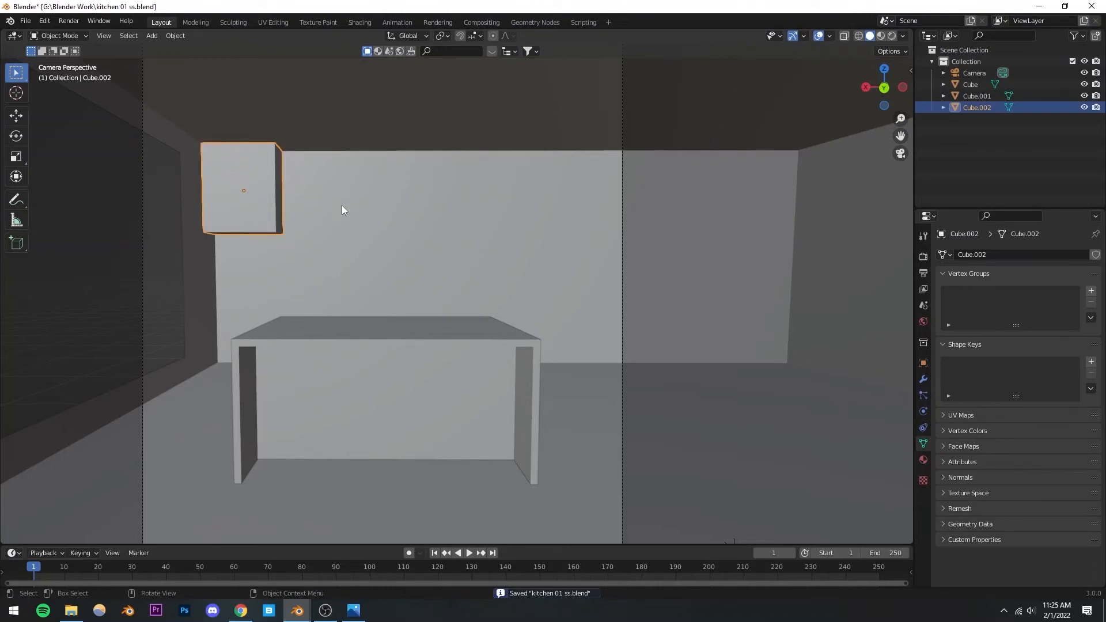
{"action": "key", "text": "s"}
{"action": "key", "text": "x"}
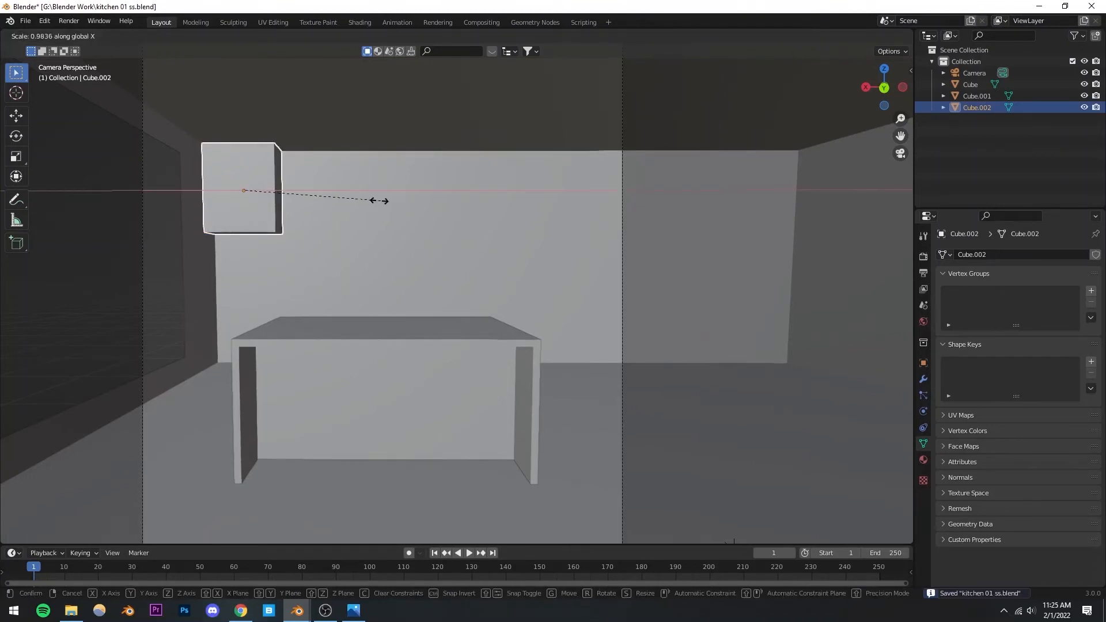
{"action": "left_click", "coordinate": [379, 200]}
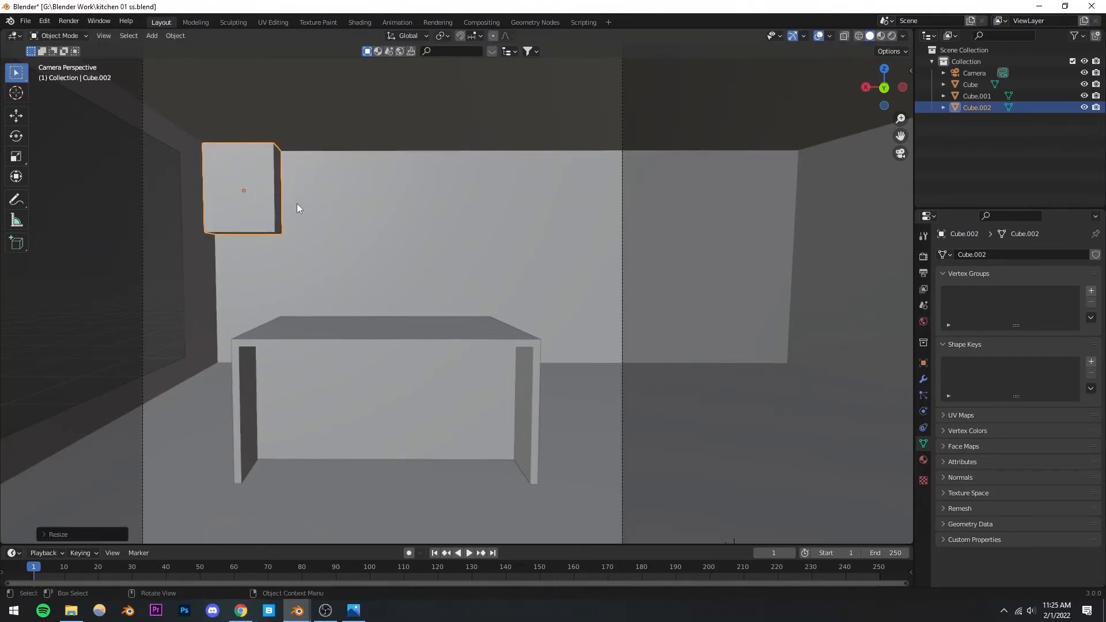
In the back view, nudge the narrowed cabinet cube about 0.01 m along X toward the back wall's side edge and save the file
{"action": "key", "text": "ctrl+KP_1"}
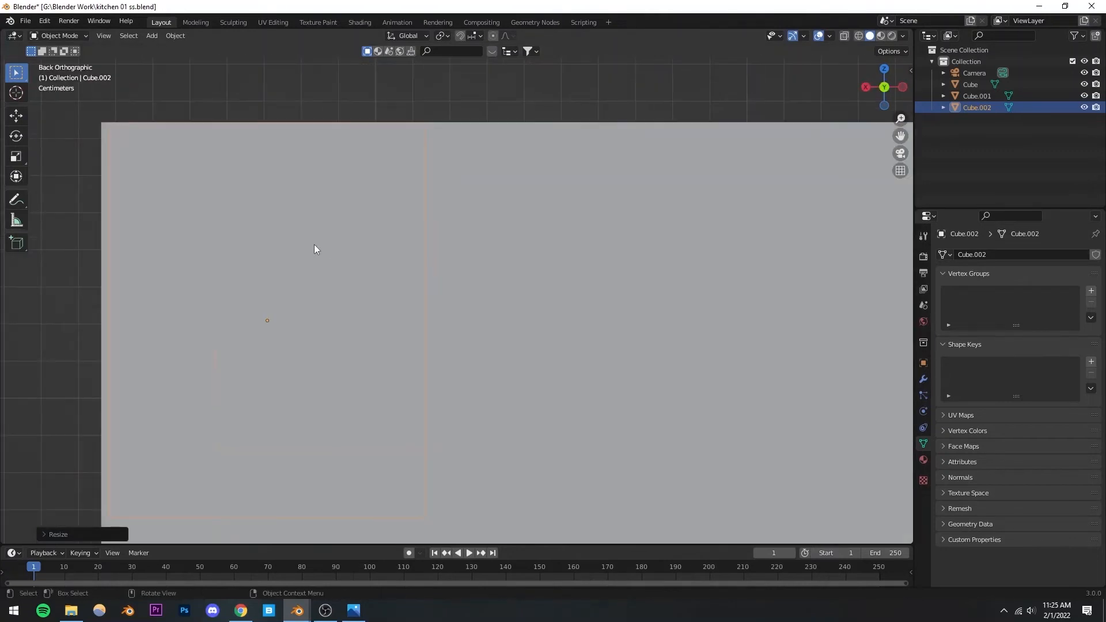
{"action": "key", "text": "g"}
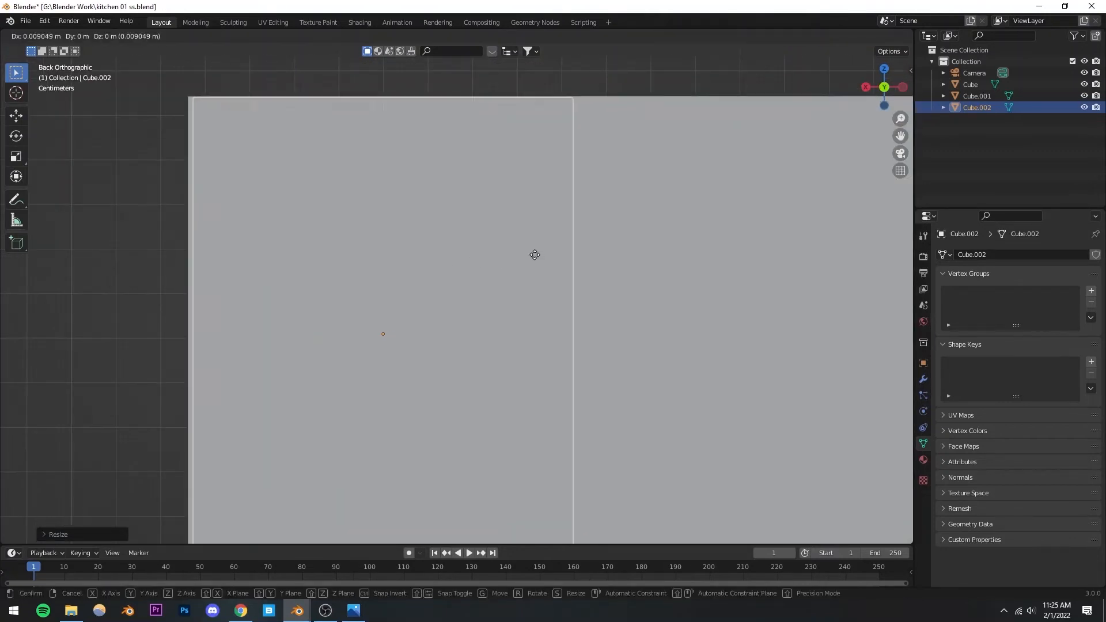
{"action": "left_click", "coordinate": [531, 254]}
{"action": "scroll", "coordinate": [432, 289], "scroll_direction": "down", "scroll_amount": 3}
{"action": "key", "text": "ctrl+s"}
{"action": "middle_click_drag", "start_coordinate": [432, 289], "coordinate": [497, 290]}
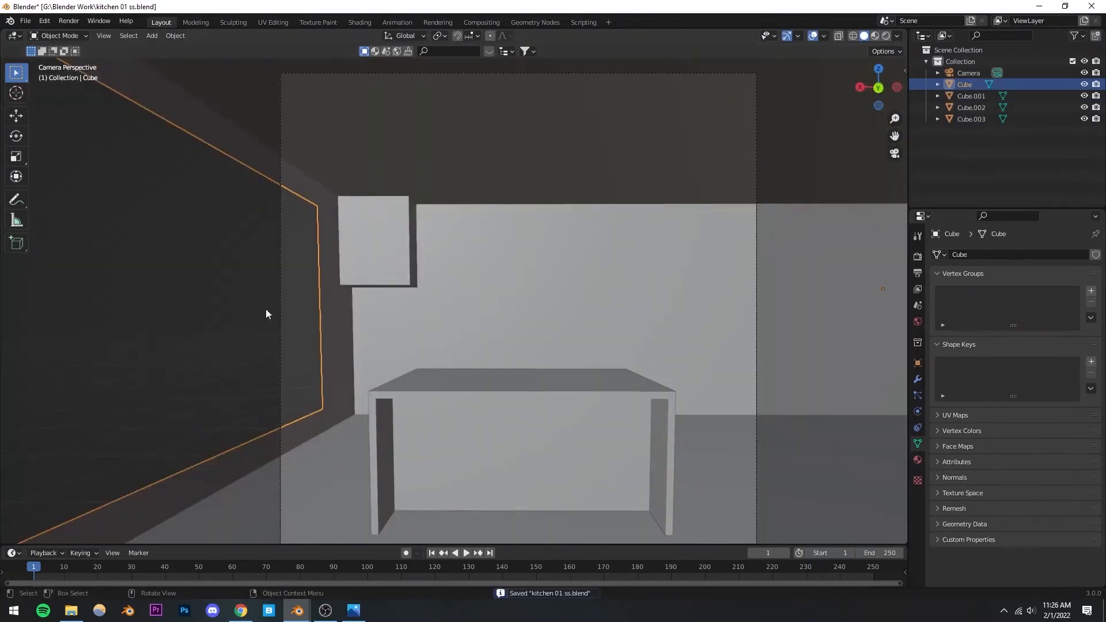
Enter Edit Mode on the wall cabinet and inset its front face by about 0.095 m to form a door frame
{"action": "key", "text": "alt+a"}
{"action": "left_click", "coordinate": [381, 236]}
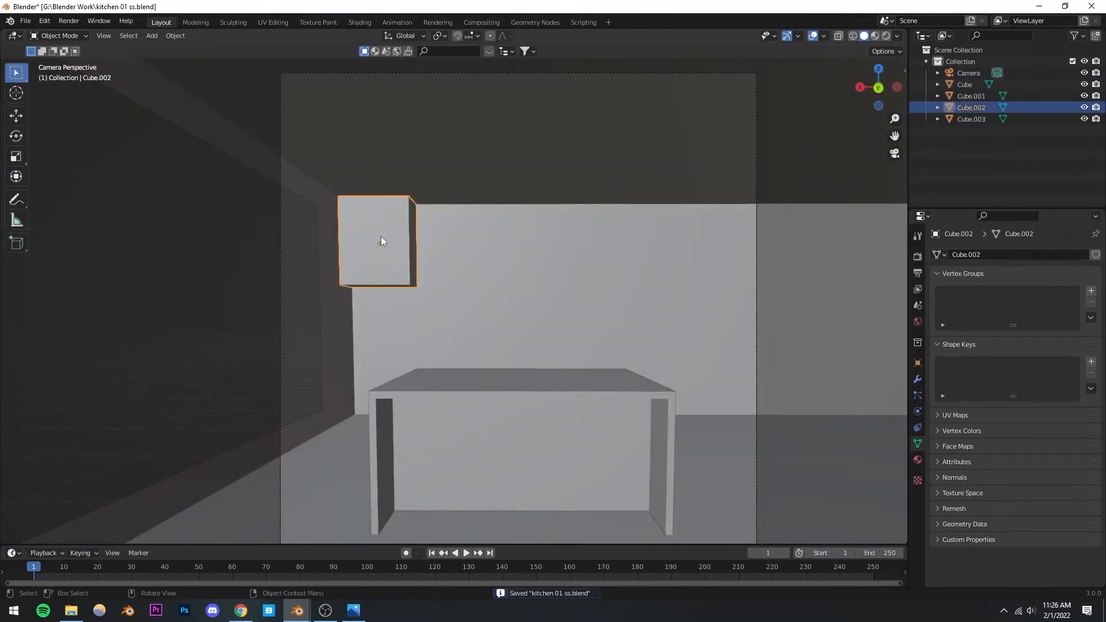
{"action": "scroll", "coordinate": [467, 313], "scroll_direction": "up", "scroll_amount": 4}
{"action": "middle_click_drag", "start_coordinate": [464, 316], "coordinate": [394, 274]}
{"action": "key", "text": "Tab"}
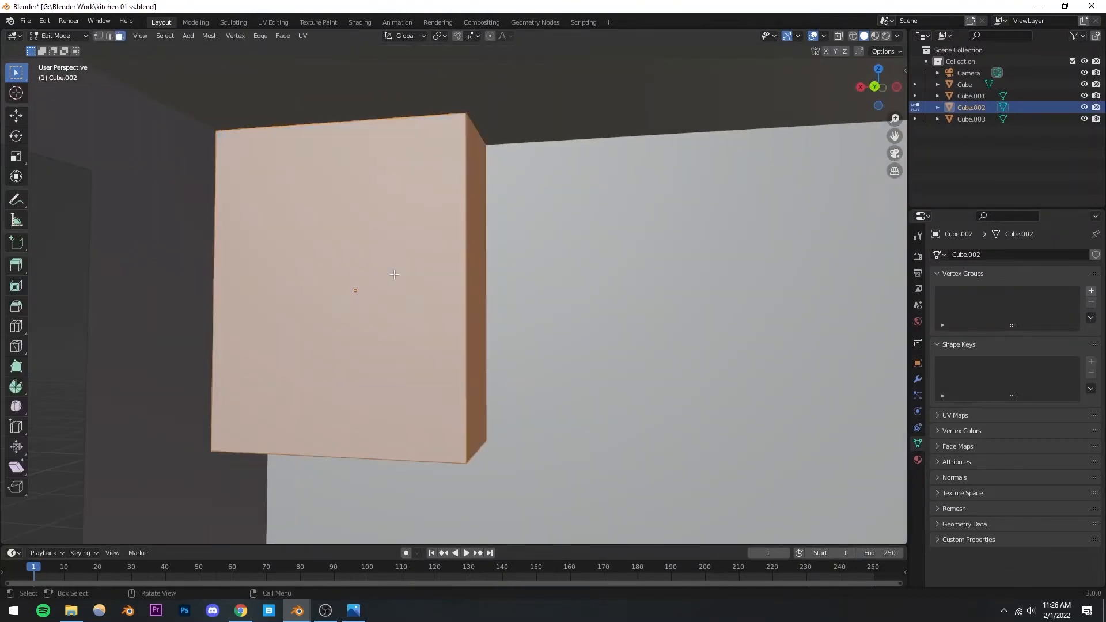
{"action": "key", "text": "alt+a"}
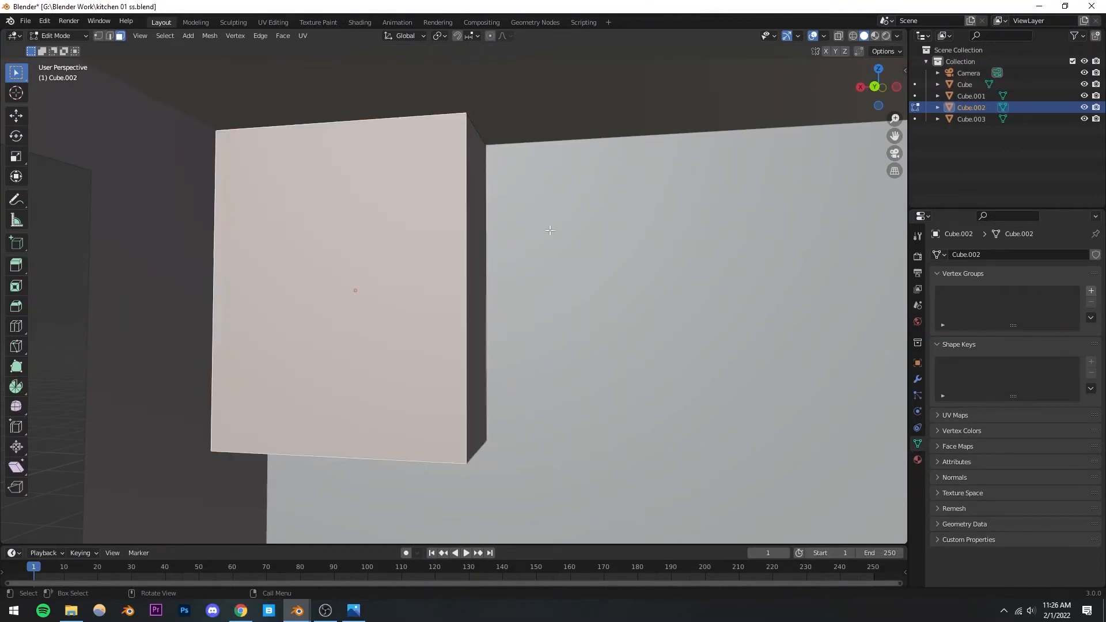
{"action": "key", "text": "i"}
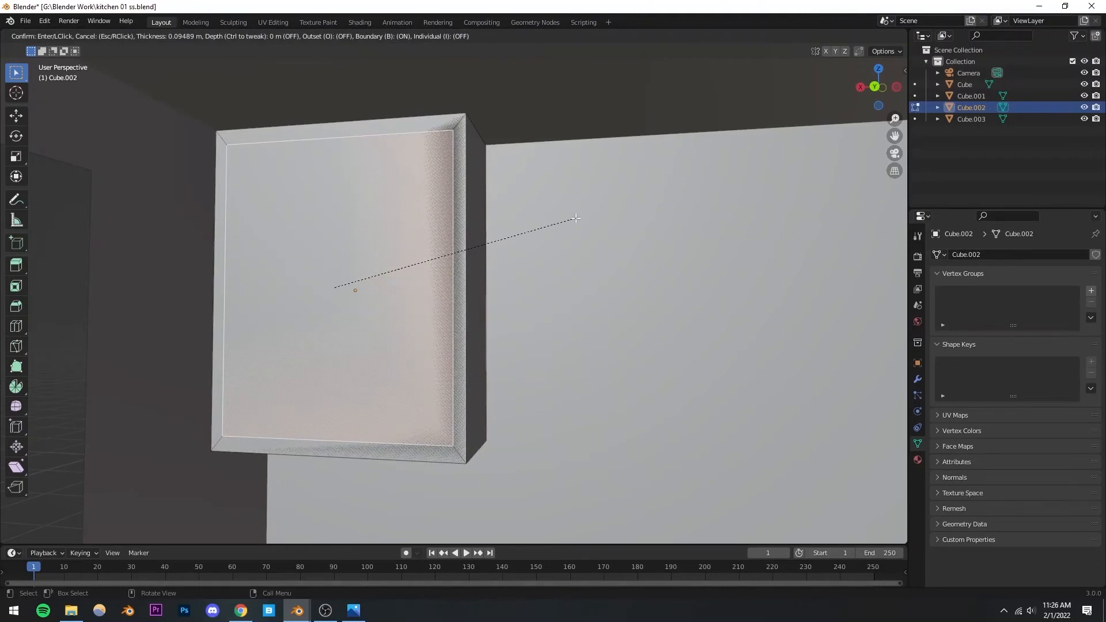
{"action": "left_click", "coordinate": [576, 218]}
{"action": "middle_click_drag", "start_coordinate": [576, 218], "coordinate": [495, 264]}
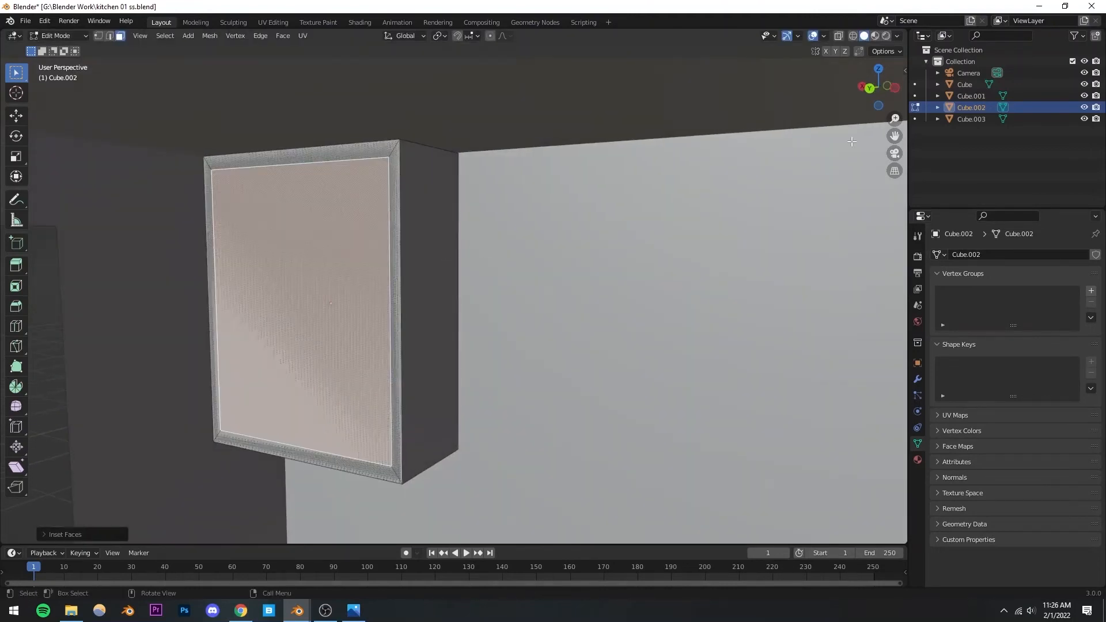
Delete the extra Cube.003 object from the scene
{"action": "left_click", "coordinate": [971, 119]}
{"action": "key", "text": "Delete"}
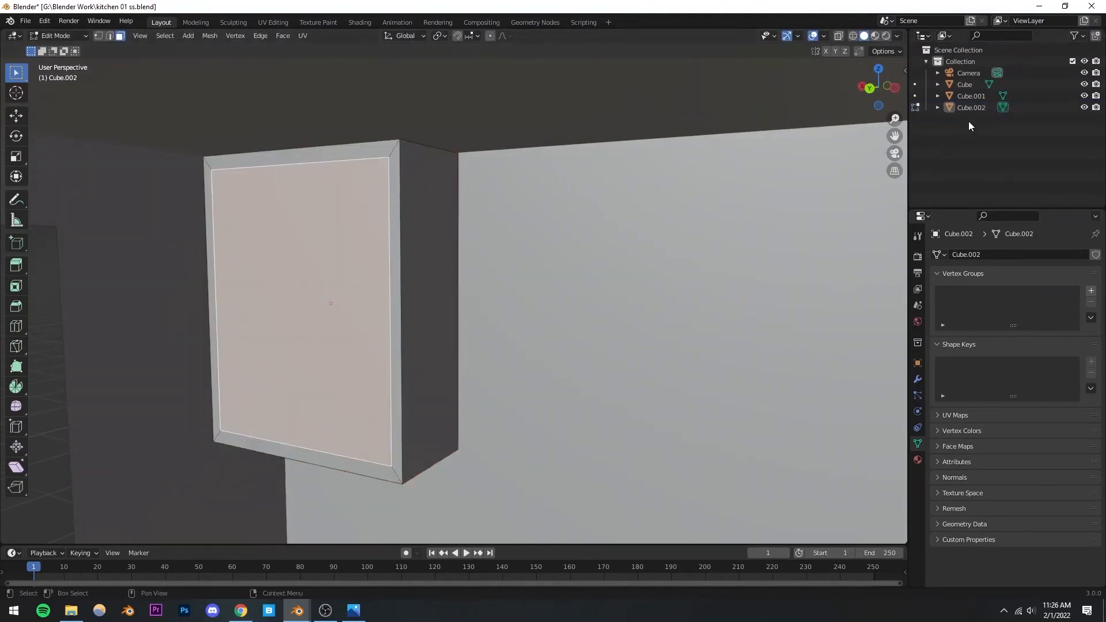
{"action": "middle_click_drag", "start_coordinate": [345, 294], "coordinate": [381, 287]}
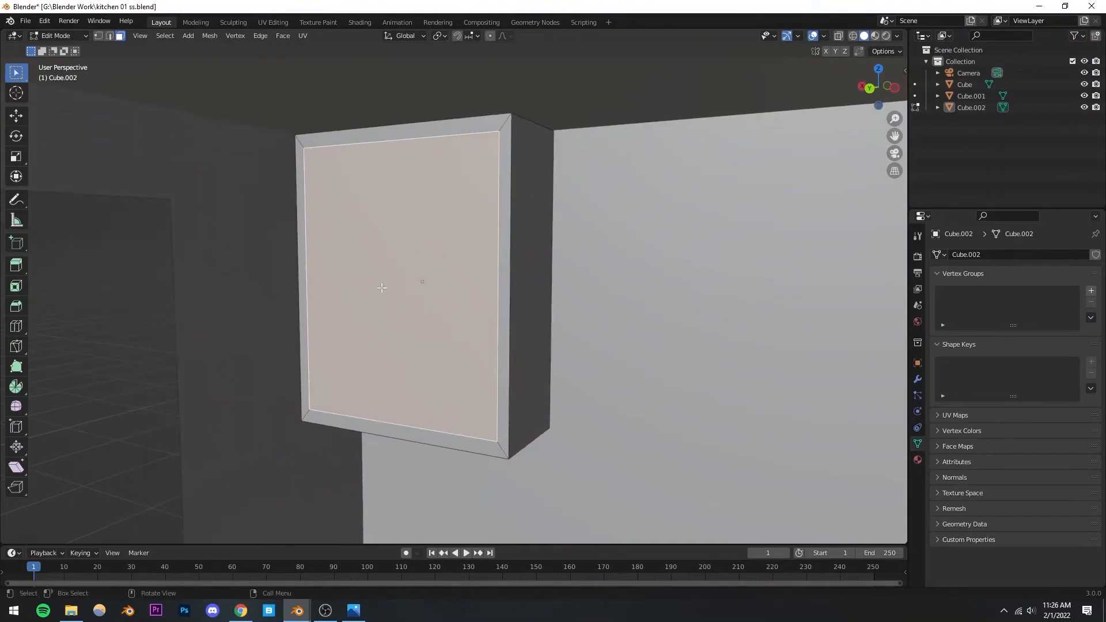
Extrude the inset front panel about 0.01 m into the cabinet and push it about 0.006 m deeper along Y
{"action": "middle_click_drag", "start_coordinate": [449, 265], "coordinate": [483, 276]}
{"action": "key", "text": "e"}
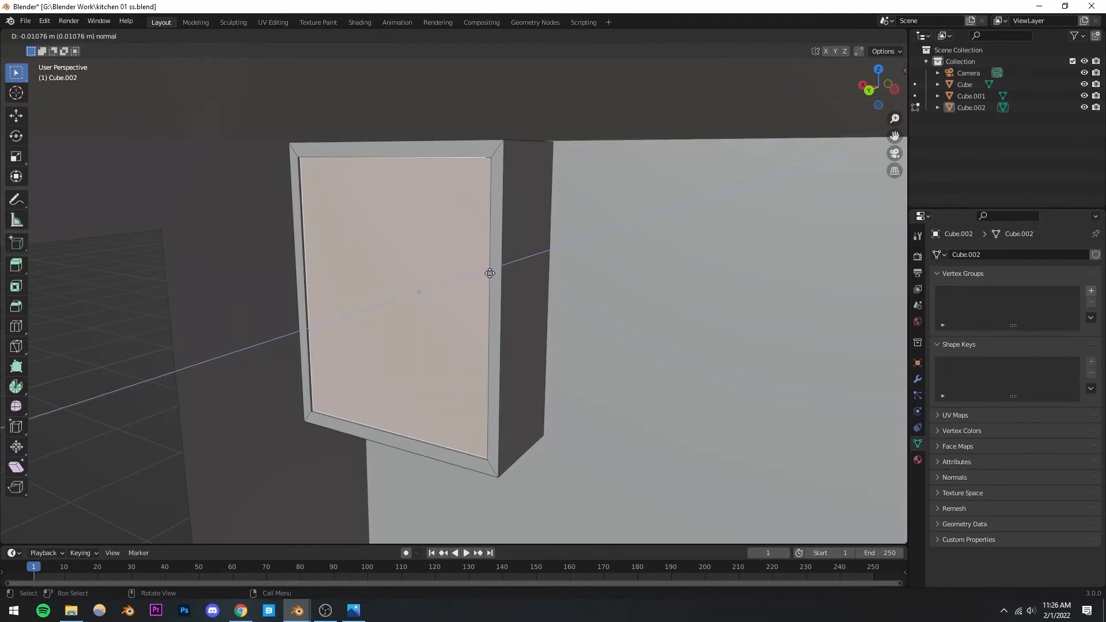
{"action": "left_click", "coordinate": [491, 273]}
{"action": "middle_click_drag", "start_coordinate": [491, 274], "coordinate": [426, 301]}
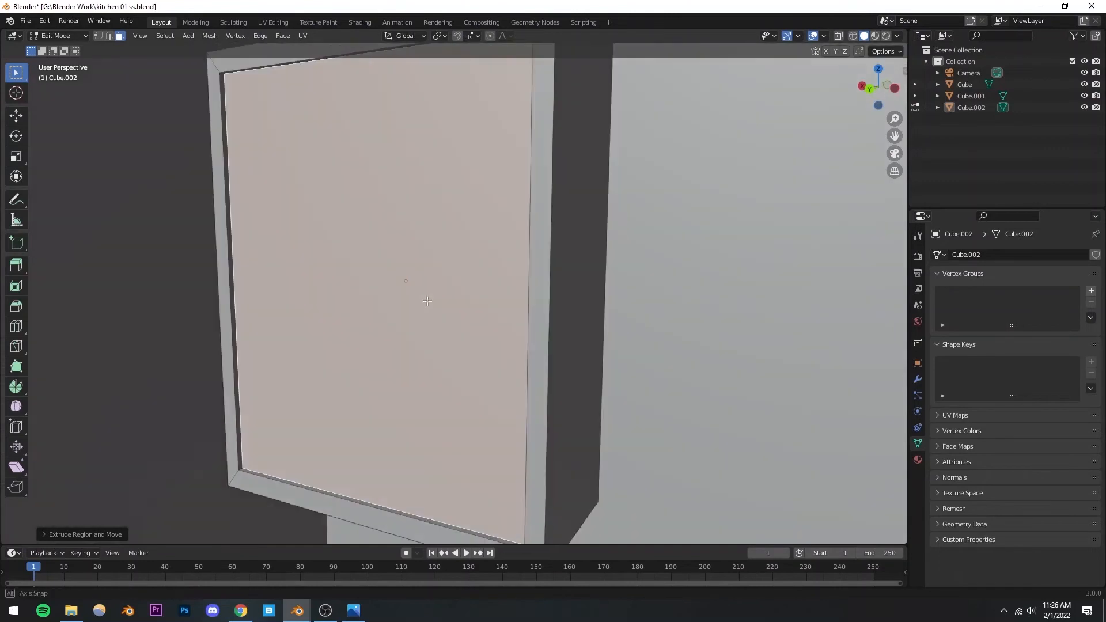
{"action": "key", "text": "g"}
{"action": "key", "text": "y"}
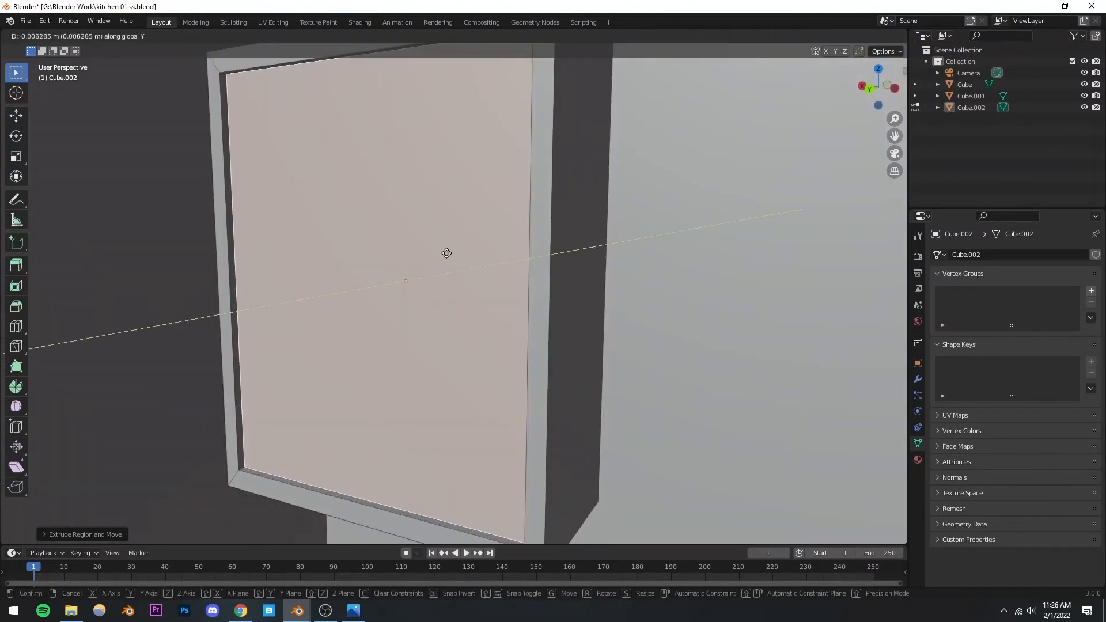
{"action": "left_click", "coordinate": [446, 252]}
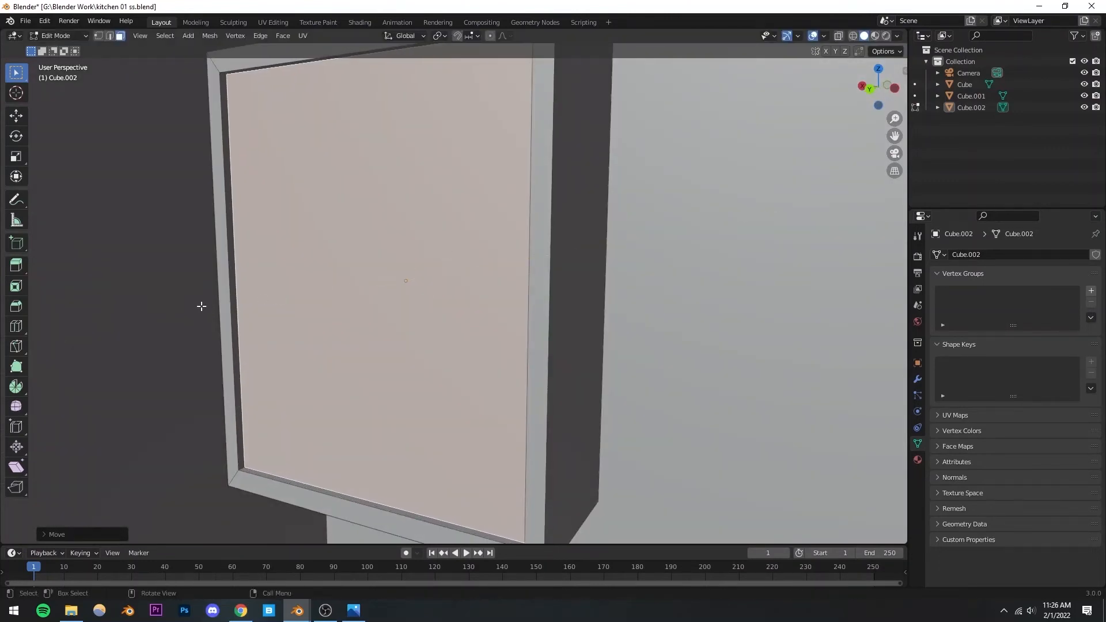
Examine the recessed cabinet door through the camera, up close and within the whole room, and return to Object Mode
{"action": "scroll", "coordinate": [201, 306], "scroll_direction": "down", "scroll_amount": 6}
{"action": "left_click", "coordinate": [894, 154]}
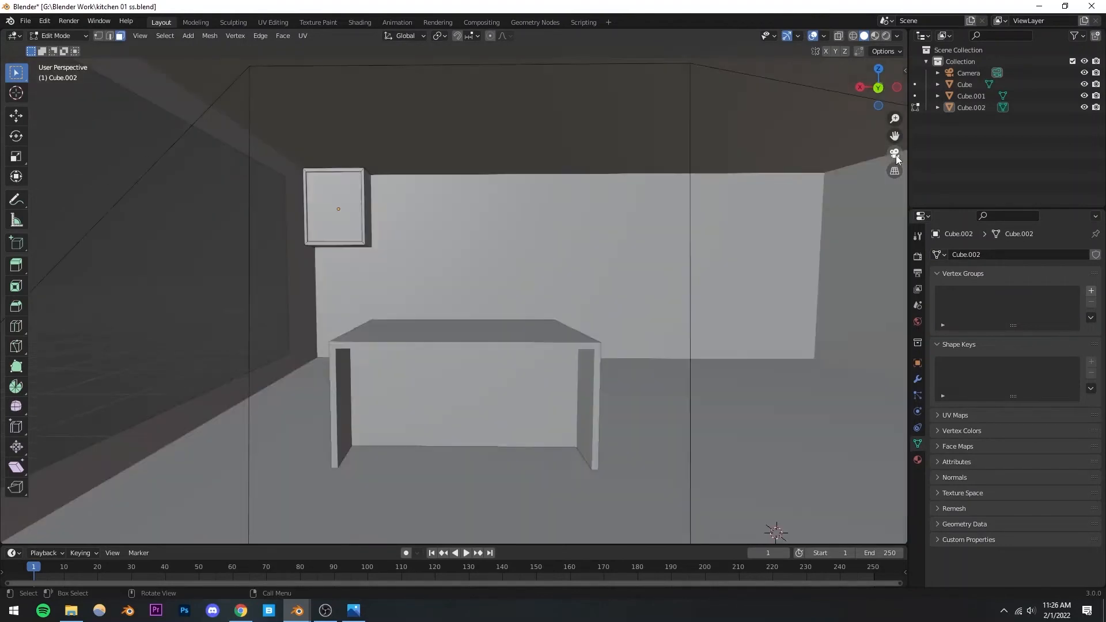
{"action": "left_click", "coordinate": [894, 154]}
{"action": "left_click", "coordinate": [895, 154]}
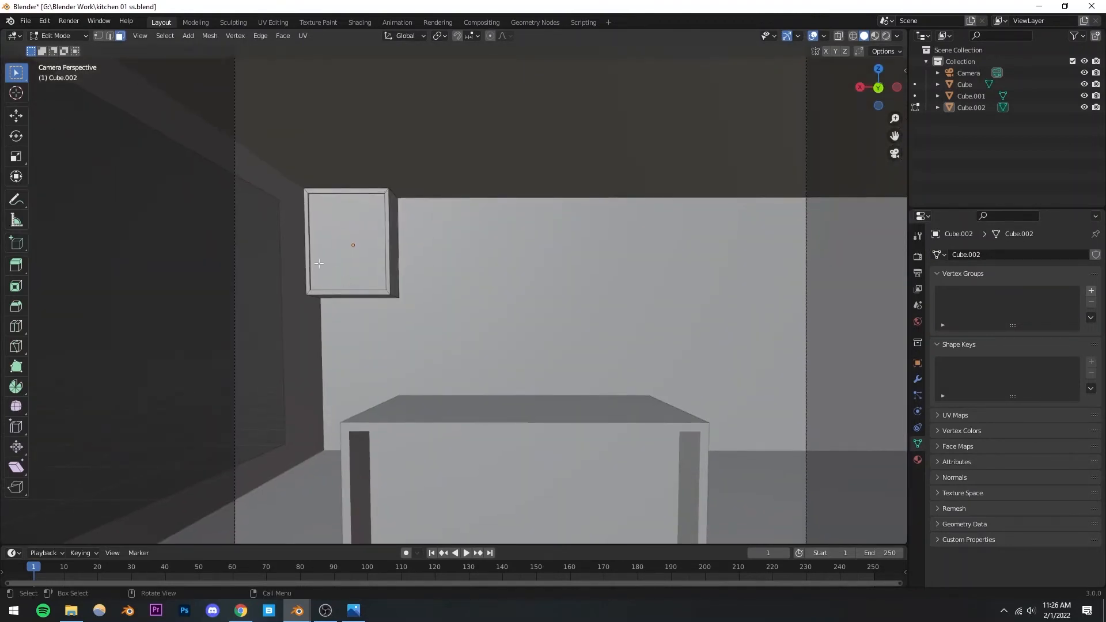
{"action": "scroll", "coordinate": [391, 314], "scroll_direction": "up", "scroll_amount": 8}
{"action": "scroll", "coordinate": [389, 322], "scroll_direction": "down", "scroll_amount": 7}
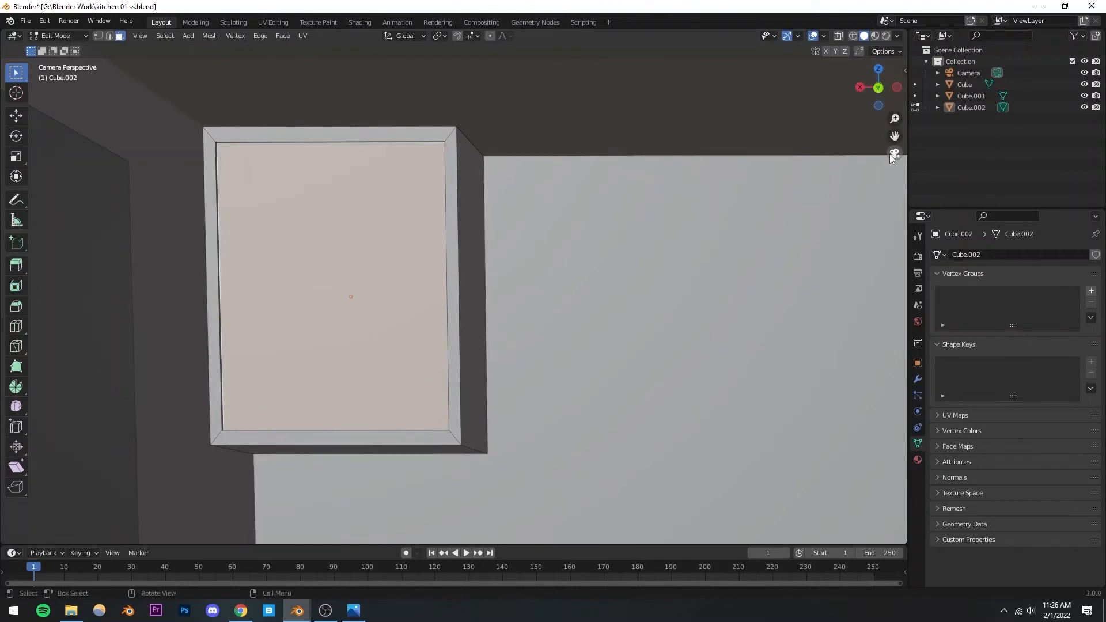
{"action": "scroll", "coordinate": [378, 363], "scroll_direction": "down", "scroll_amount": 6}
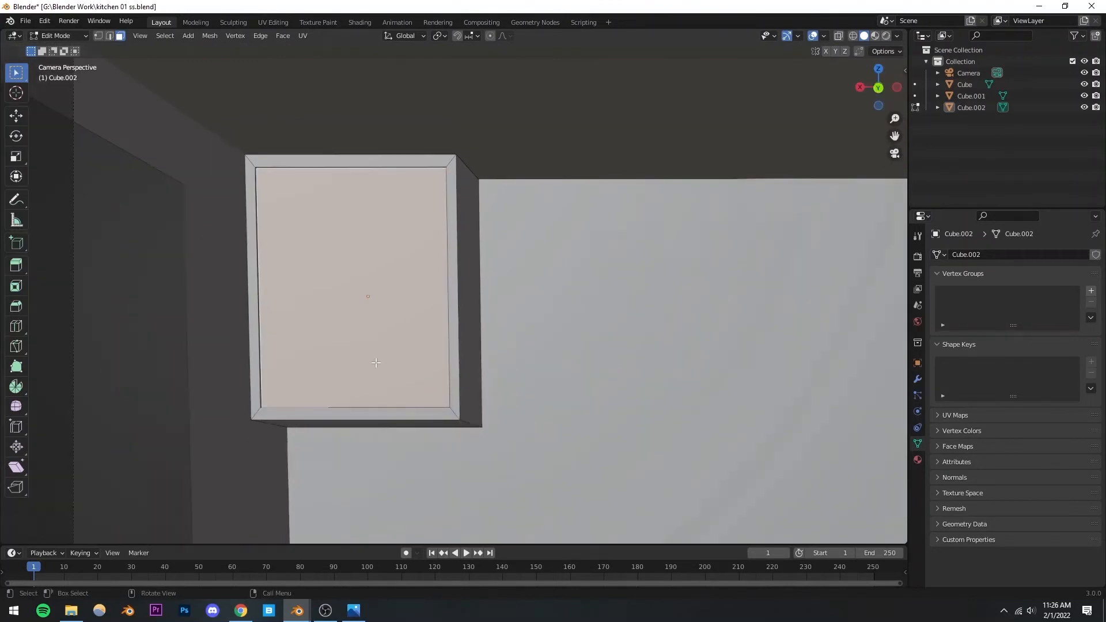
{"action": "middle_click_drag", "start_coordinate": [429, 355], "coordinate": [304, 244], "text": "shift"}
{"action": "key", "text": "Tab"}
{"action": "scroll", "coordinate": [307, 299], "scroll_direction": "down", "scroll_amount": 3}
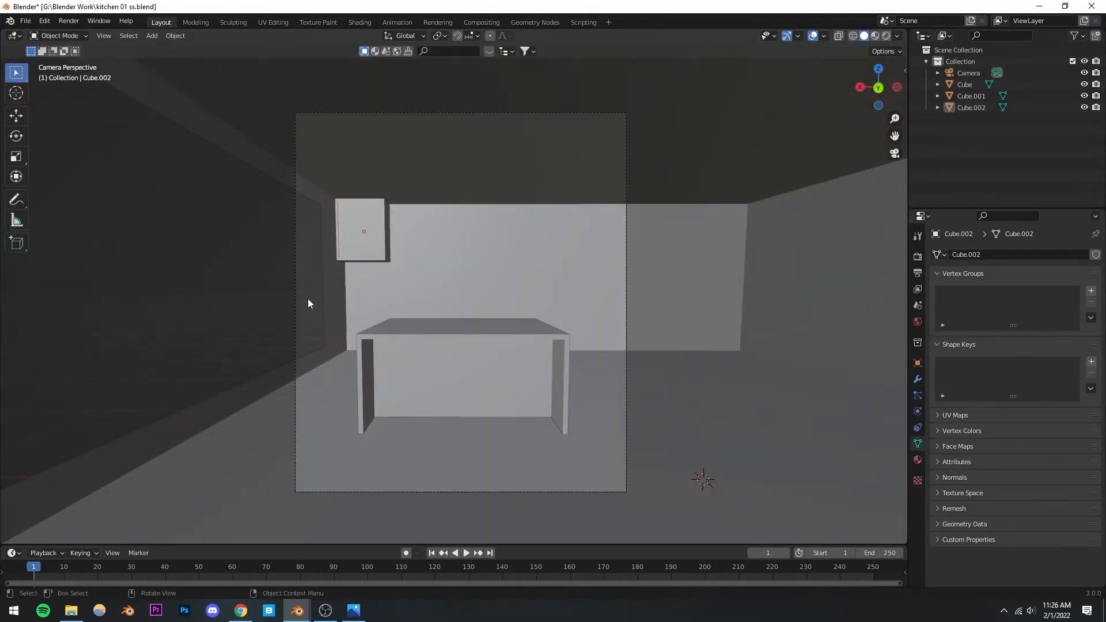
{"action": "scroll", "coordinate": [362, 302], "scroll_direction": "up", "scroll_amount": 1}
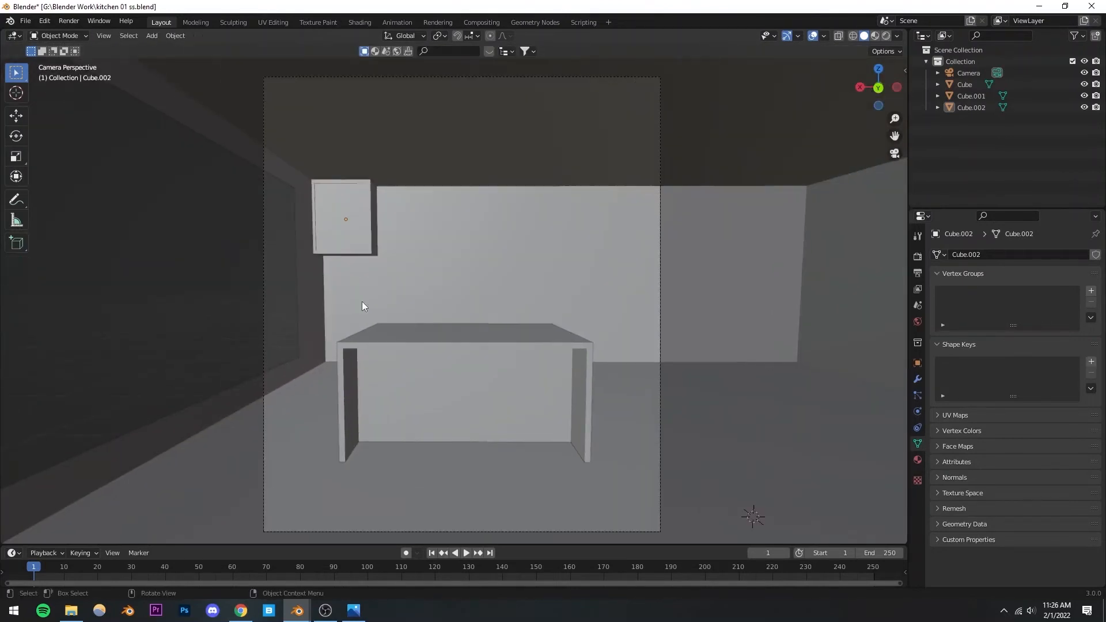
{"action": "scroll", "coordinate": [284, 244], "scroll_direction": "up", "scroll_amount": 4}
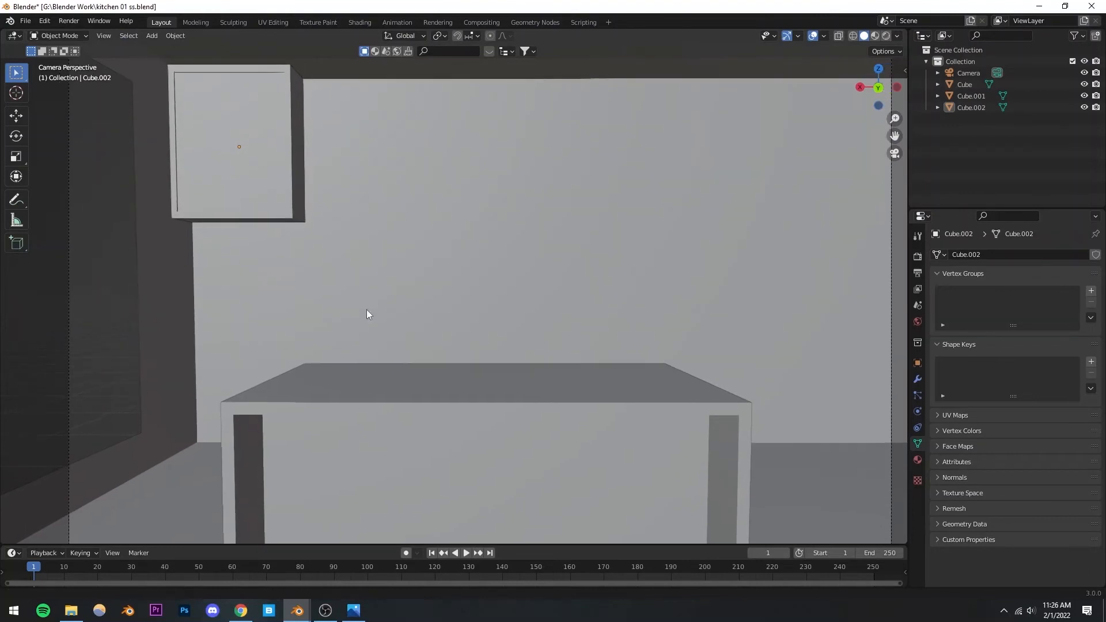
Switch from the camera to an angled view of the wall cabinet and save the file
{"action": "middle_click_drag", "start_coordinate": [368, 313], "coordinate": [257, 346]}
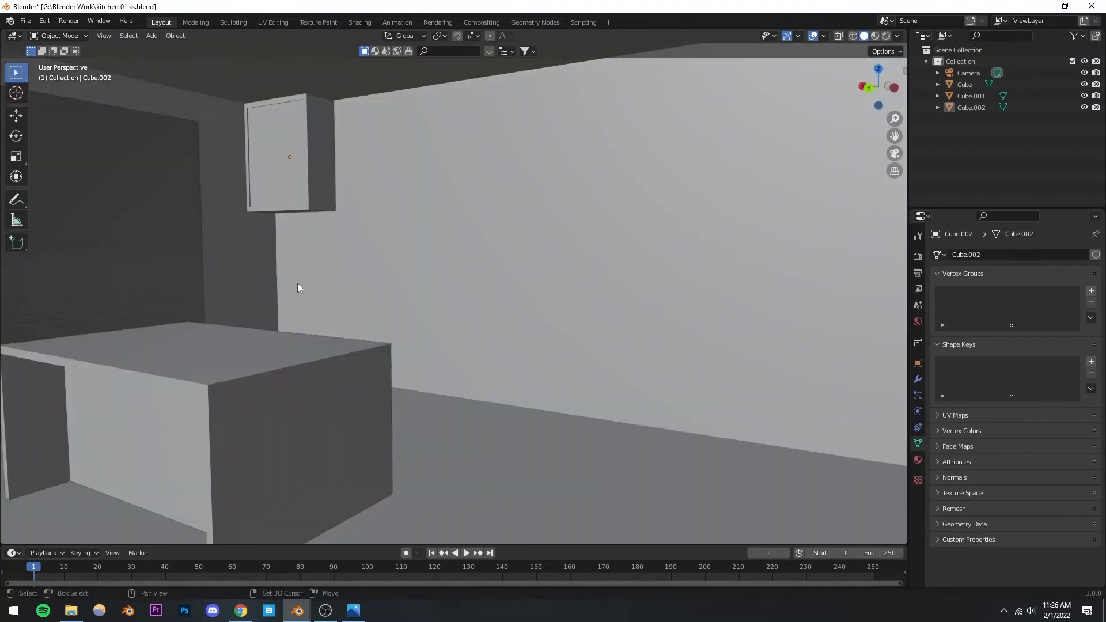
{"action": "middle_click_drag", "start_coordinate": [297, 282], "coordinate": [402, 340], "text": "shift"}
{"action": "scroll", "coordinate": [402, 340], "scroll_direction": "up", "scroll_amount": 4}
{"action": "key", "text": "ctrl+s"}
Select the wall cabinet in a close angled view
{"action": "middle_click_drag", "start_coordinate": [402, 266], "coordinate": [375, 289], "text": "shift"}
{"action": "scroll", "coordinate": [475, 303], "scroll_direction": "up", "scroll_amount": 3}
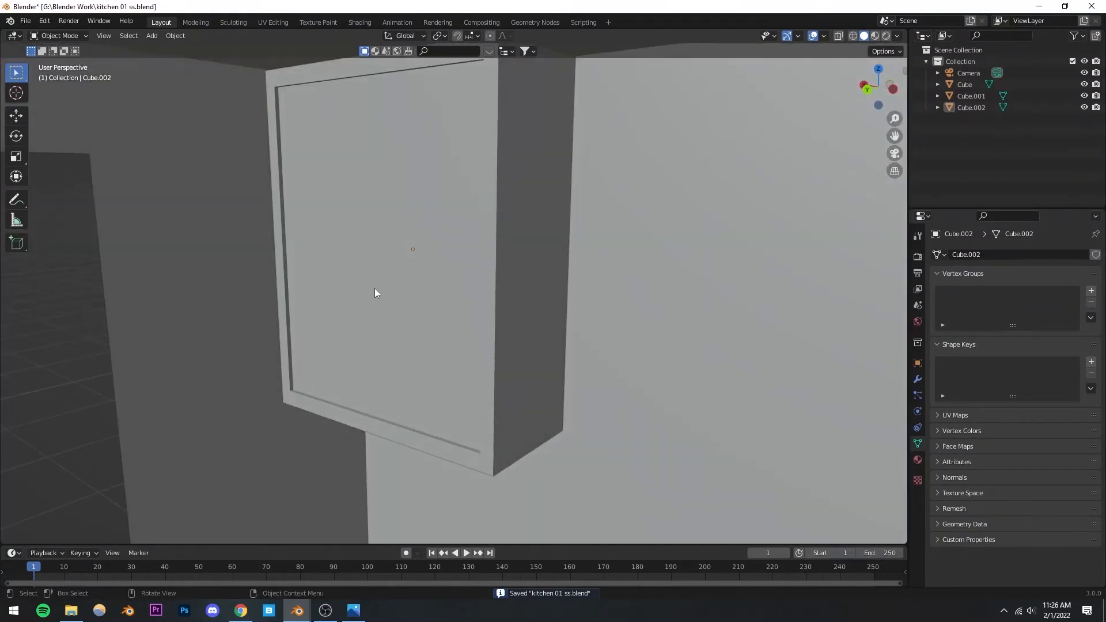
{"action": "left_click", "coordinate": [374, 289]}
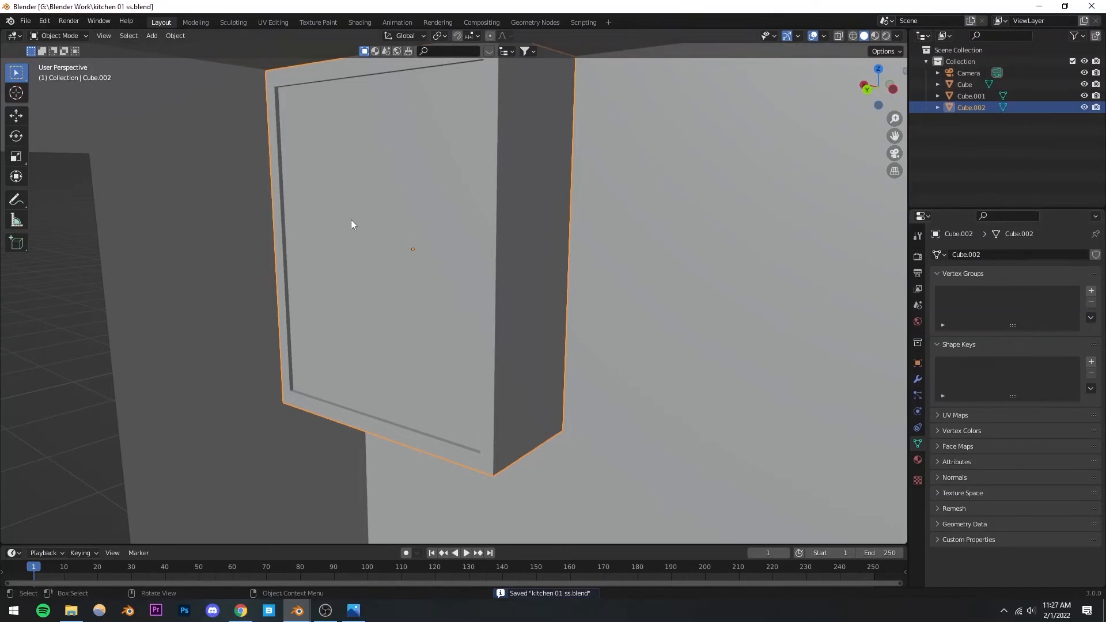
{"action": "key", "text": "Tab"}
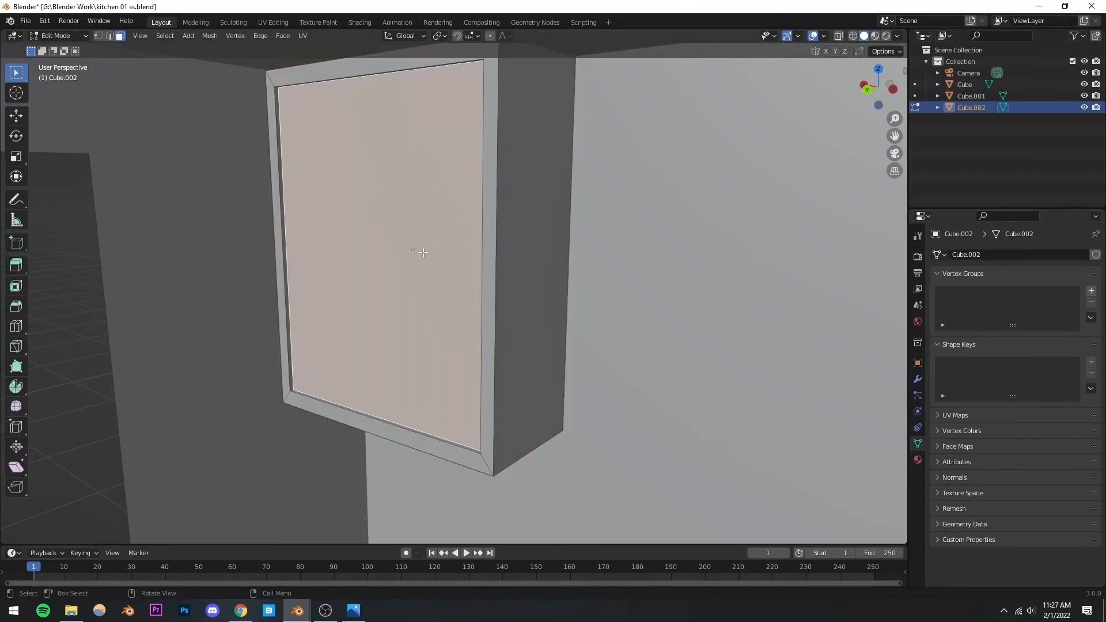
{"action": "key", "text": "a"}
{"action": "key", "text": "ctrl+b"}
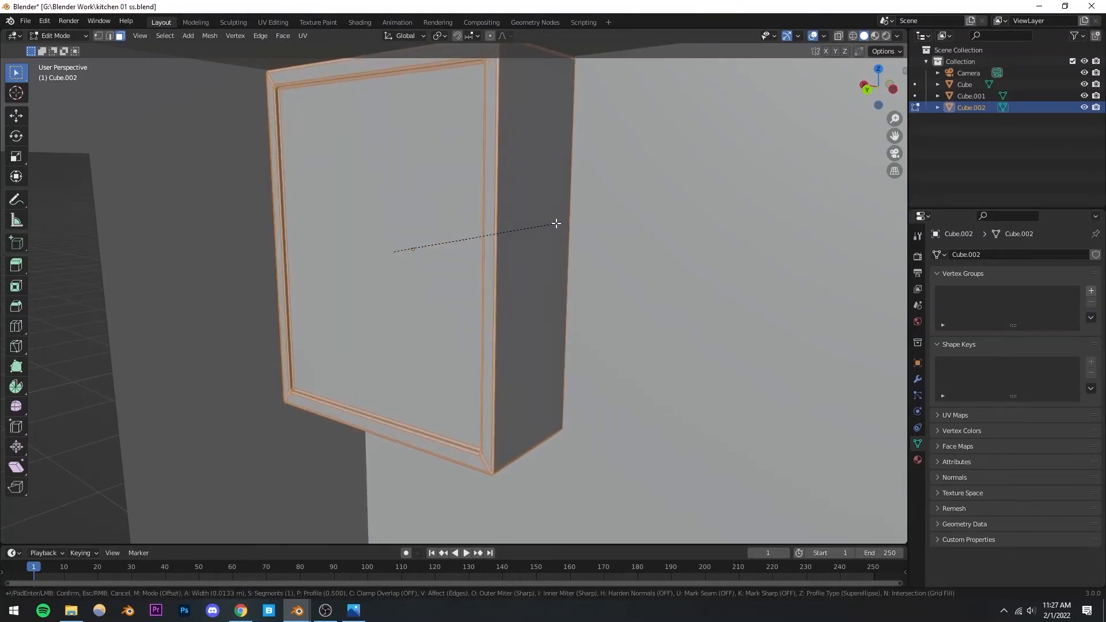
{"action": "scroll", "coordinate": [555, 224], "scroll_direction": "up", "scroll_amount": 2}
{"action": "left_click", "coordinate": [556, 223]}
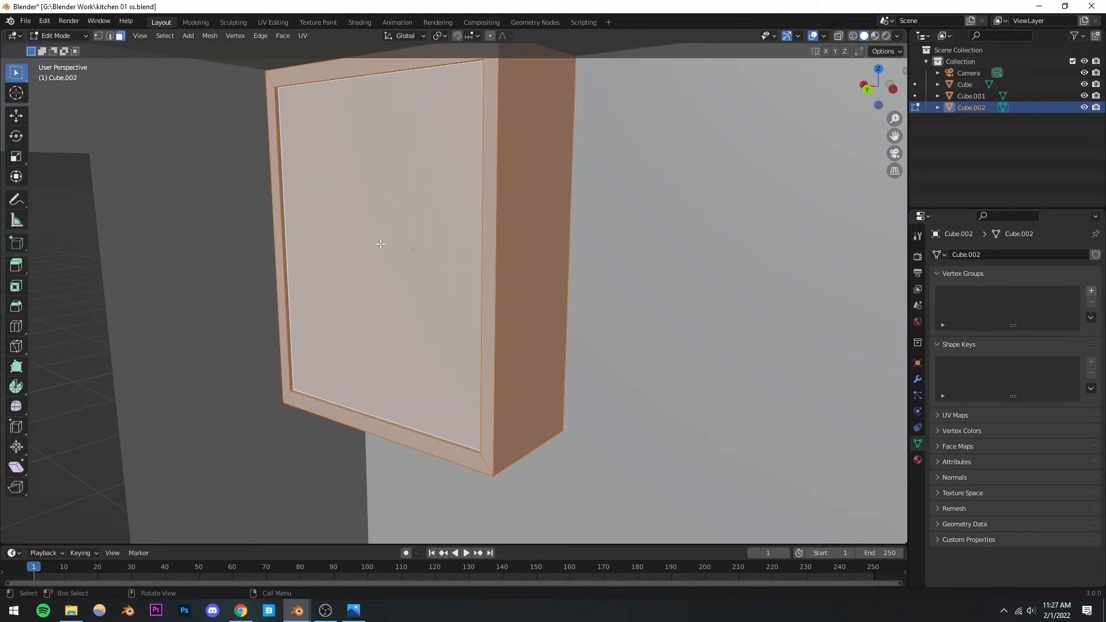
{"action": "key", "text": "Tab"}
Save the file and add a Bevel modifier to the wall cabinet
{"action": "key", "text": "ctrl+s"}
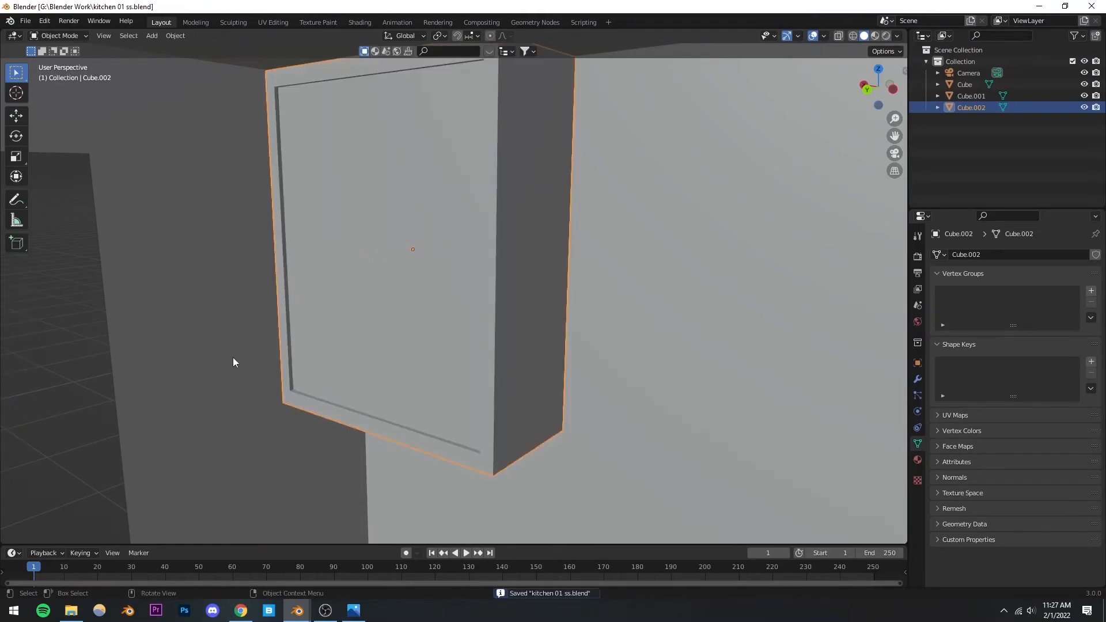
{"action": "left_click", "coordinate": [918, 379]}
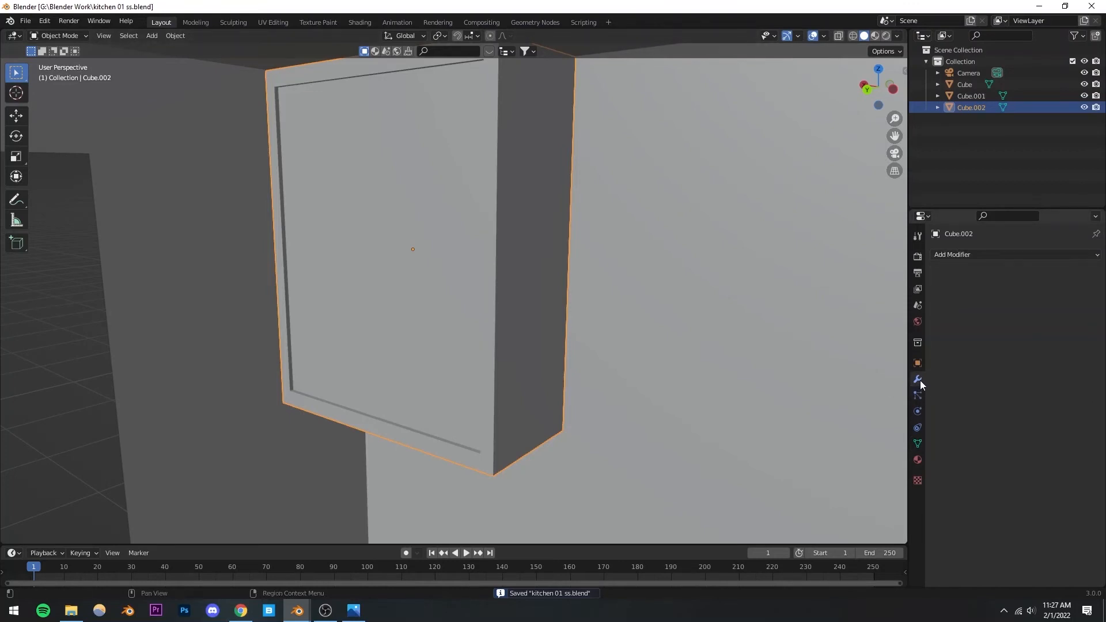
{"action": "left_click", "coordinate": [958, 255]}
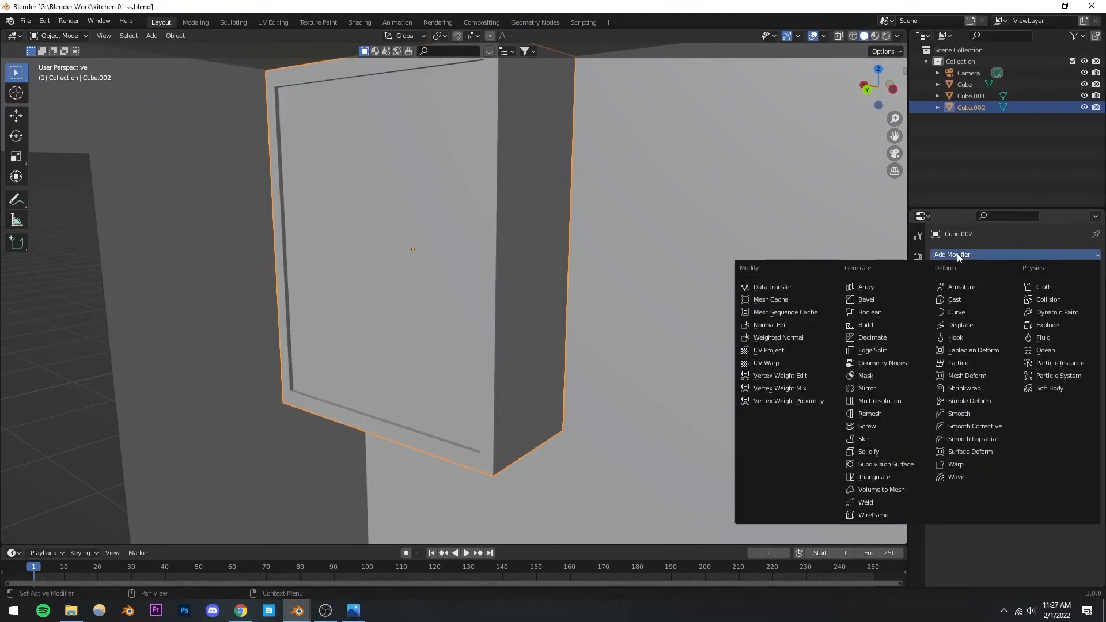
{"action": "left_click", "coordinate": [896, 301]}
{"action": "middle_click_drag", "start_coordinate": [483, 320], "coordinate": [483, 317]}
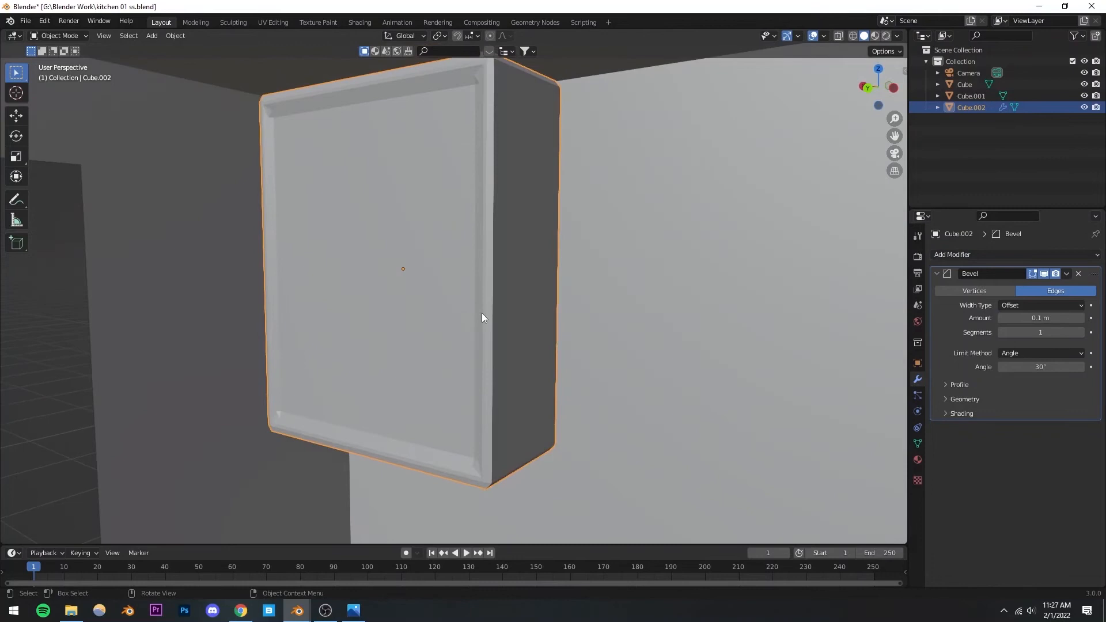
Set the cabinet's Bevel modifier amount to 0.006 m and its segments to 3
{"action": "left_click", "coordinate": [1002, 318]}
{"action": "left_click", "coordinate": [1002, 318]}
{"action": "left_click", "coordinate": [1002, 318]}
{"action": "left_click", "coordinate": [1002, 318]}
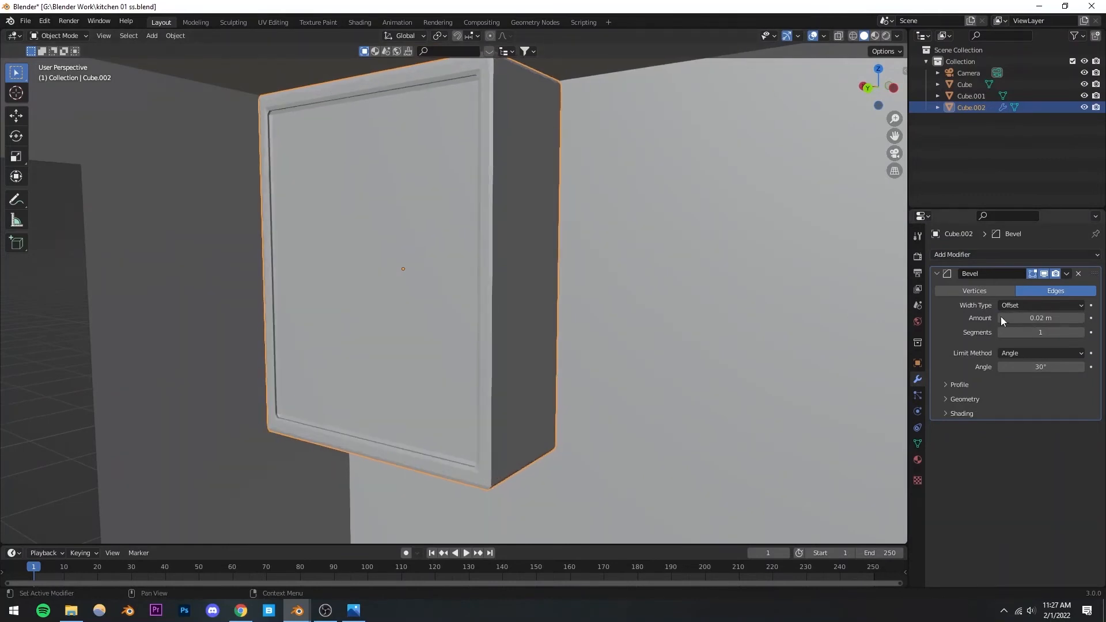
{"action": "left_click", "coordinate": [1002, 318]}
{"action": "left_click", "coordinate": [1002, 318]}
{"action": "left_click", "coordinate": [1002, 318]}
{"action": "left_click", "coordinate": [1081, 318]}
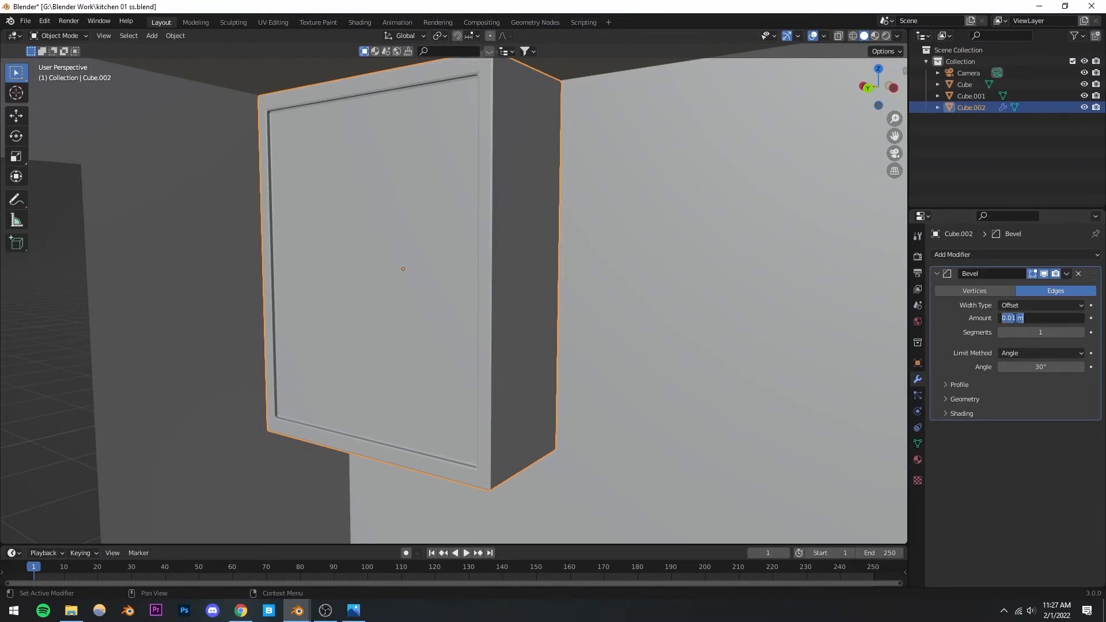
{"action": "type", "text": "6"}
{"action": "key", "text": "Return"}
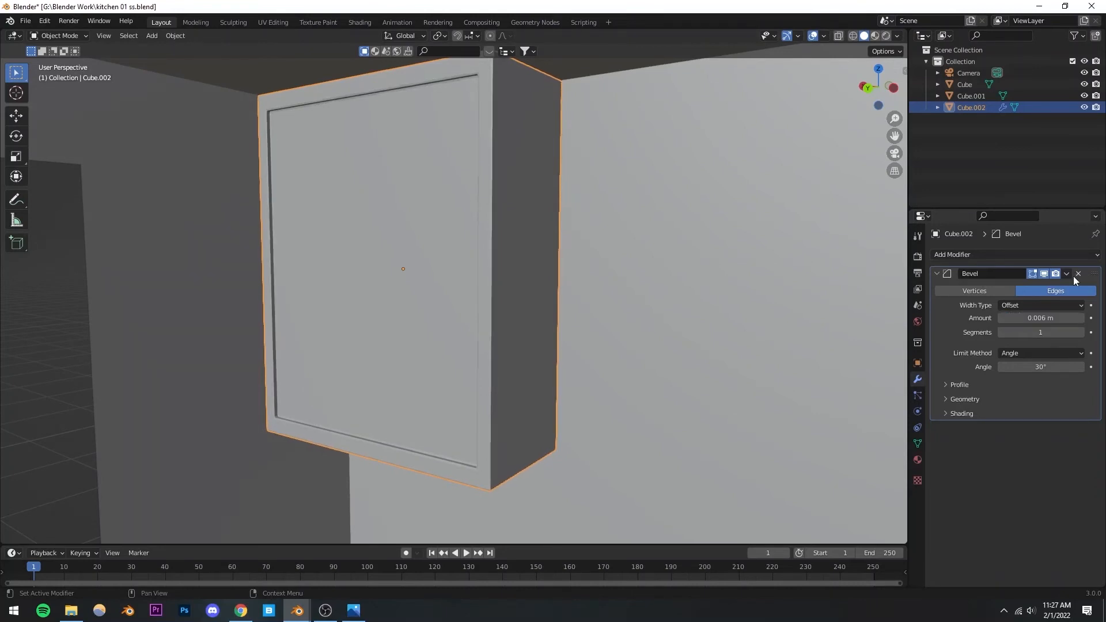
{"action": "middle_click_drag", "start_coordinate": [789, 295], "coordinate": [568, 325]}
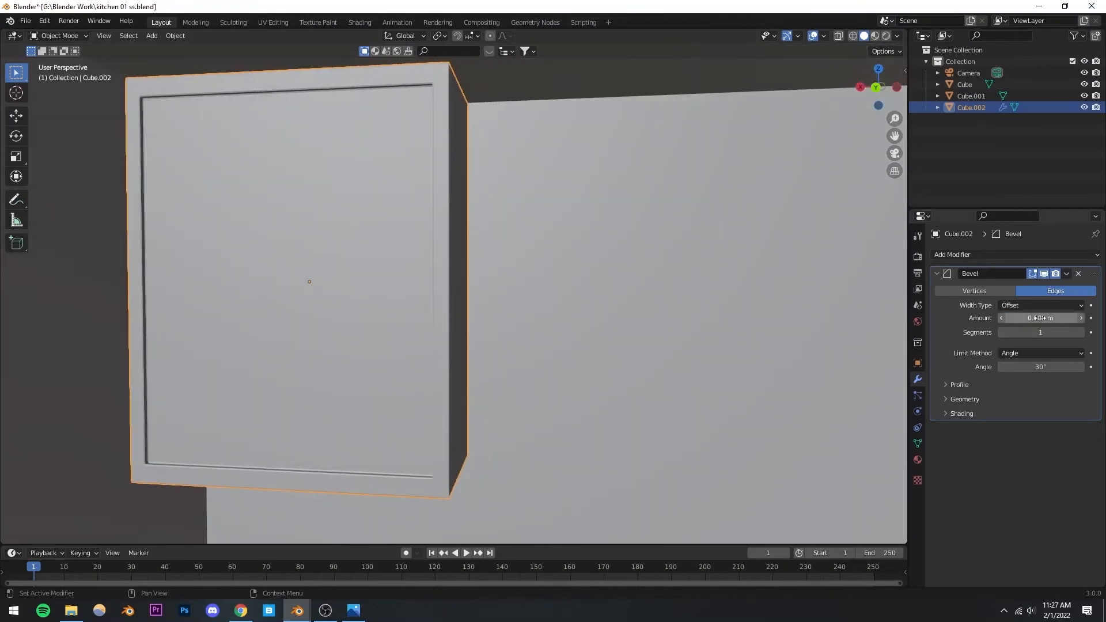
{"action": "left_click", "coordinate": [1080, 332]}
{"action": "left_click", "coordinate": [1080, 333]}
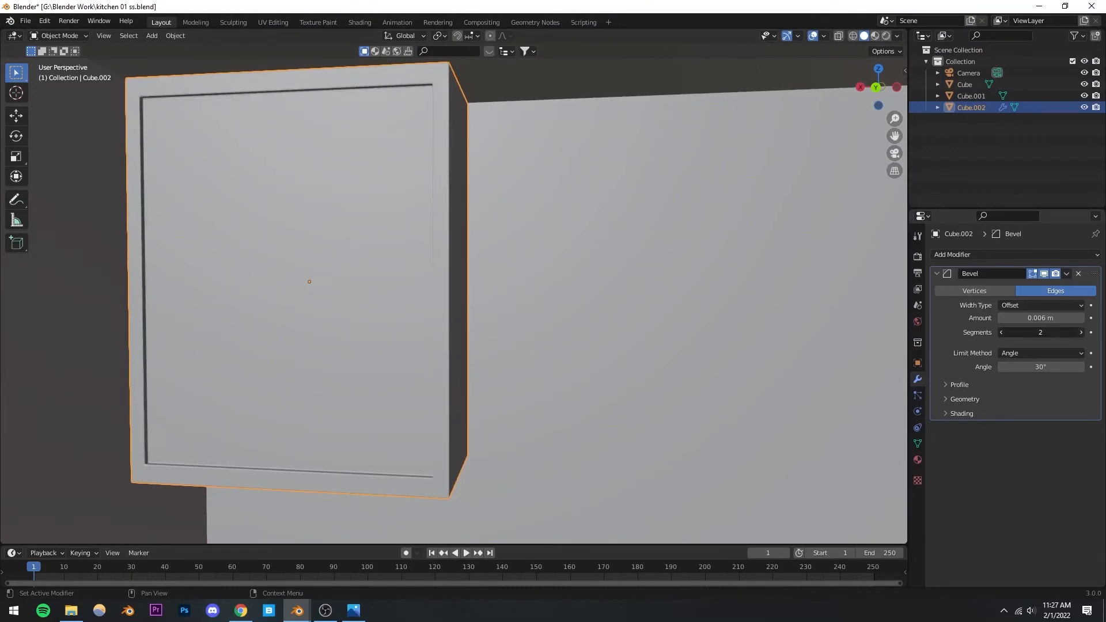
Check the bevelled cabinet through the camera within the whole room and save the file
{"action": "left_click", "coordinate": [895, 154]}
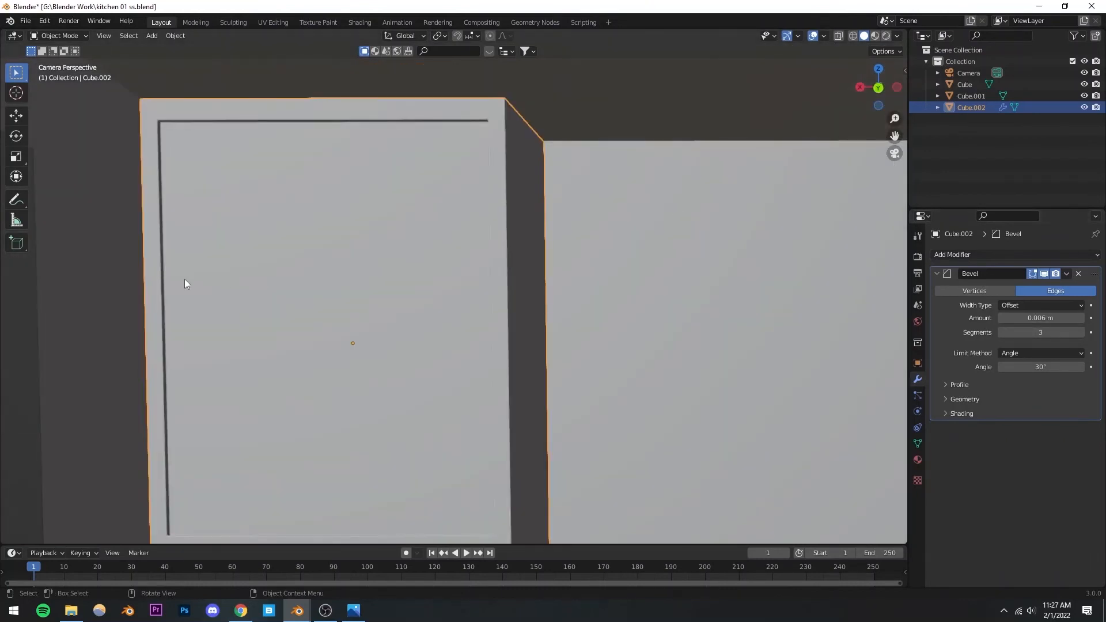
{"action": "scroll", "coordinate": [185, 280], "scroll_direction": "down", "scroll_amount": 6}
{"action": "key", "text": "ctrl+s"}
{"action": "left_click", "coordinate": [209, 327]}
{"action": "middle_click_drag", "start_coordinate": [436, 331], "coordinate": [288, 168], "text": "shift"}
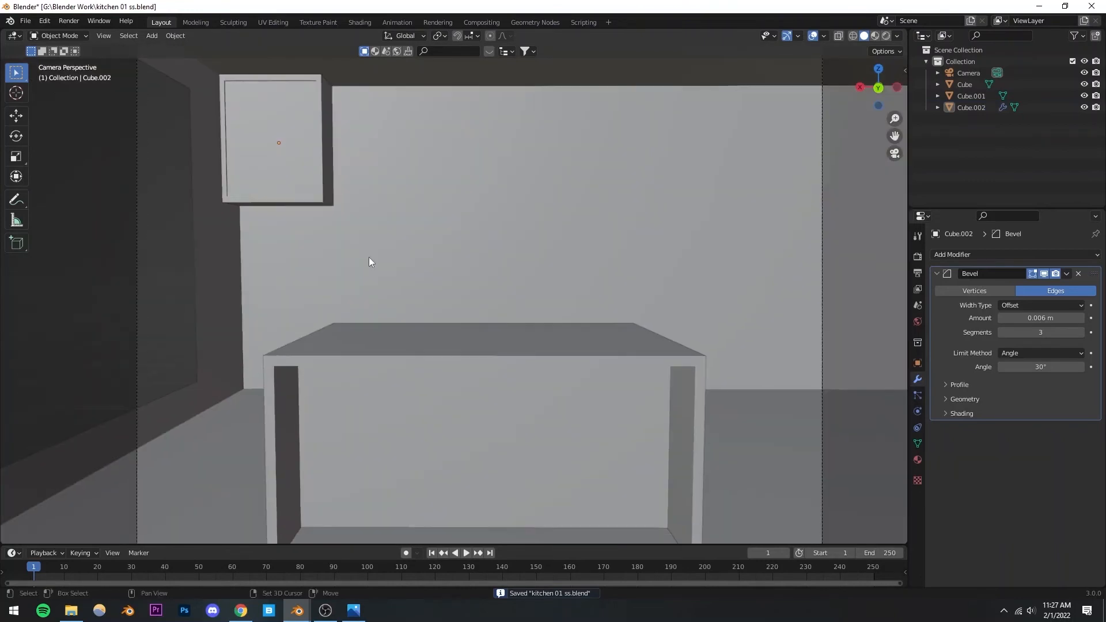
{"action": "scroll", "coordinate": [380, 261], "scroll_direction": "down", "scroll_amount": 2}
{"action": "middle_click_drag", "start_coordinate": [424, 271], "coordinate": [413, 286], "text": "shift"}
Enable Auto Smooth at 30° for the wall cabinet's normals and save the file
{"action": "left_click", "coordinate": [346, 239]}
{"action": "right_click", "coordinate": [342, 236]}
{"action": "key", "text": "Escape"}
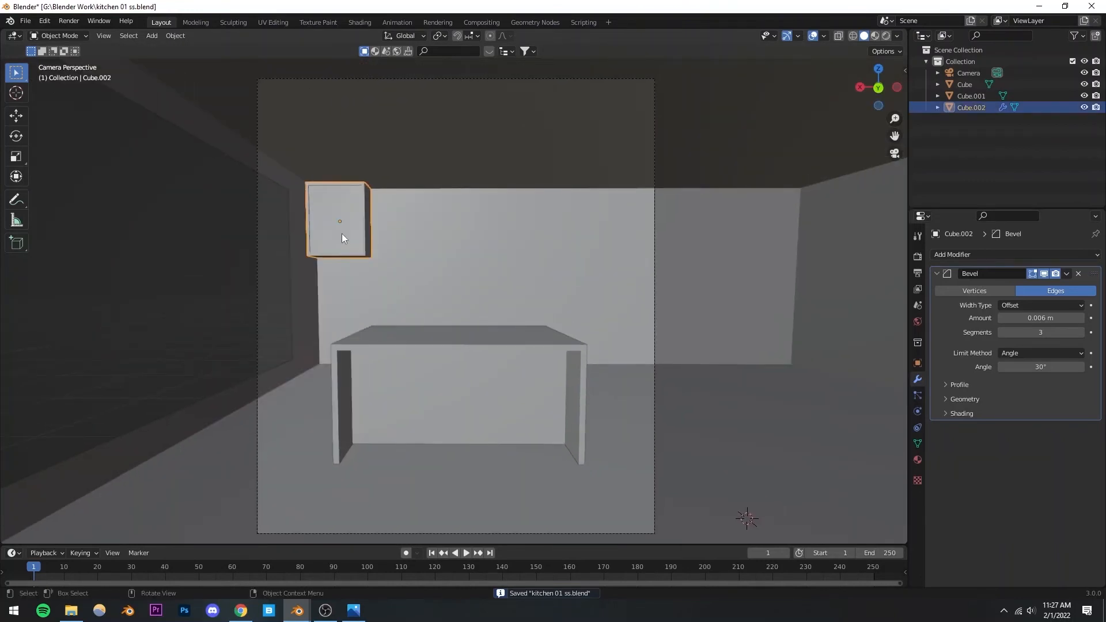
{"action": "left_click", "coordinate": [921, 442]}
{"action": "left_click", "coordinate": [940, 479]}
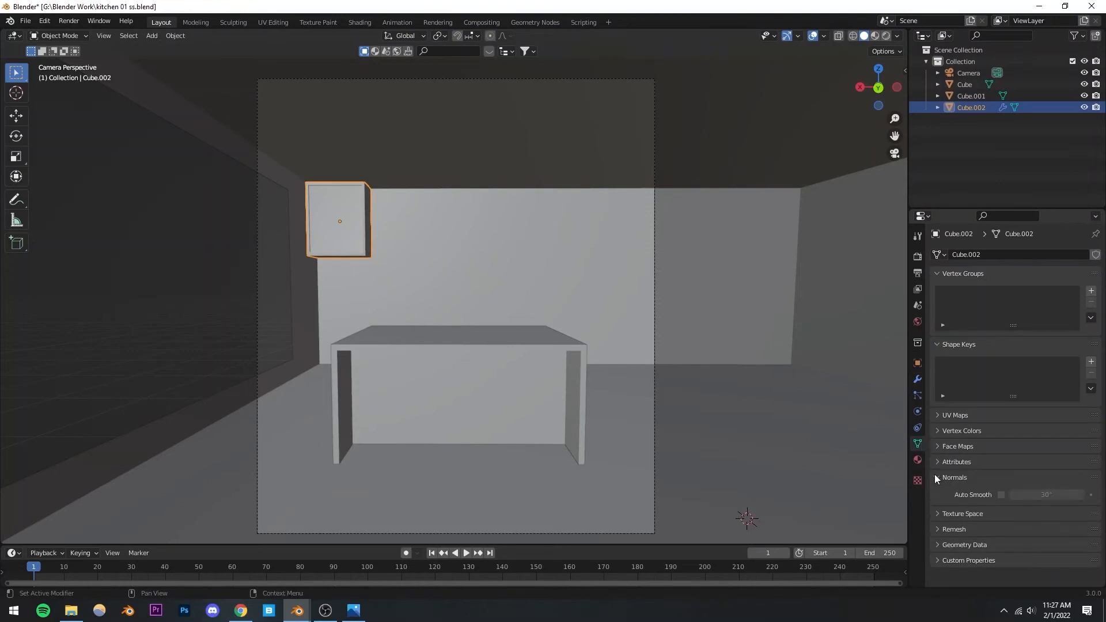
{"action": "left_click", "coordinate": [998, 494]}
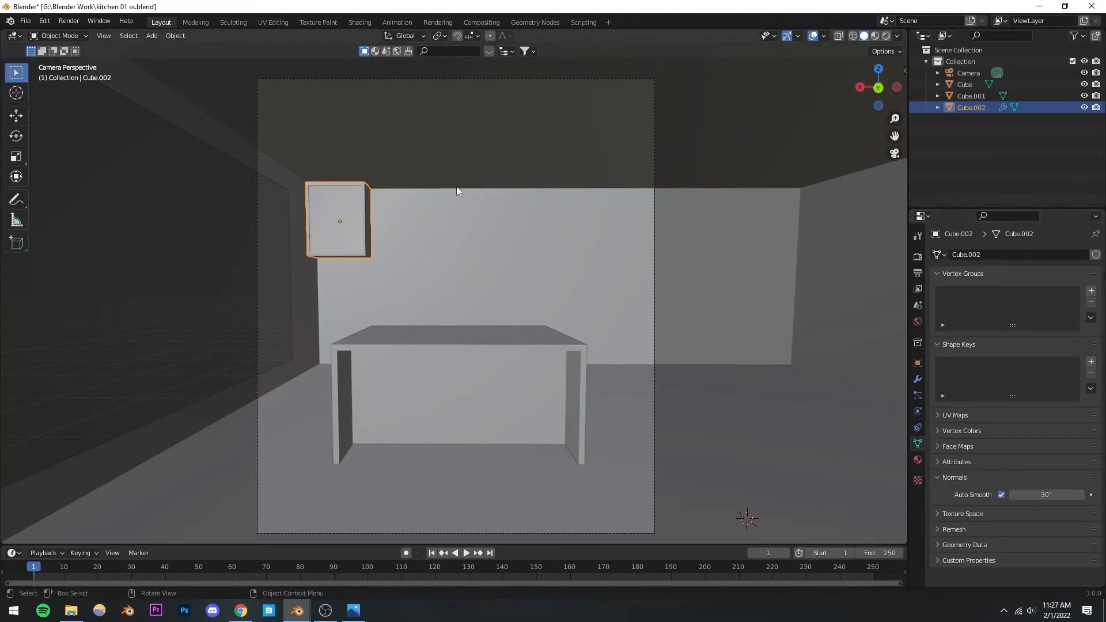
{"action": "left_click", "coordinate": [223, 257]}
{"action": "middle_click_drag", "start_coordinate": [295, 244], "coordinate": [411, 237]}
{"action": "scroll", "coordinate": [326, 250], "scroll_direction": "down", "scroll_amount": 8}
{"action": "scroll", "coordinate": [301, 237], "scroll_direction": "down", "scroll_amount": 6}
{"action": "scroll", "coordinate": [412, 237], "scroll_direction": "up", "scroll_amount": 4}
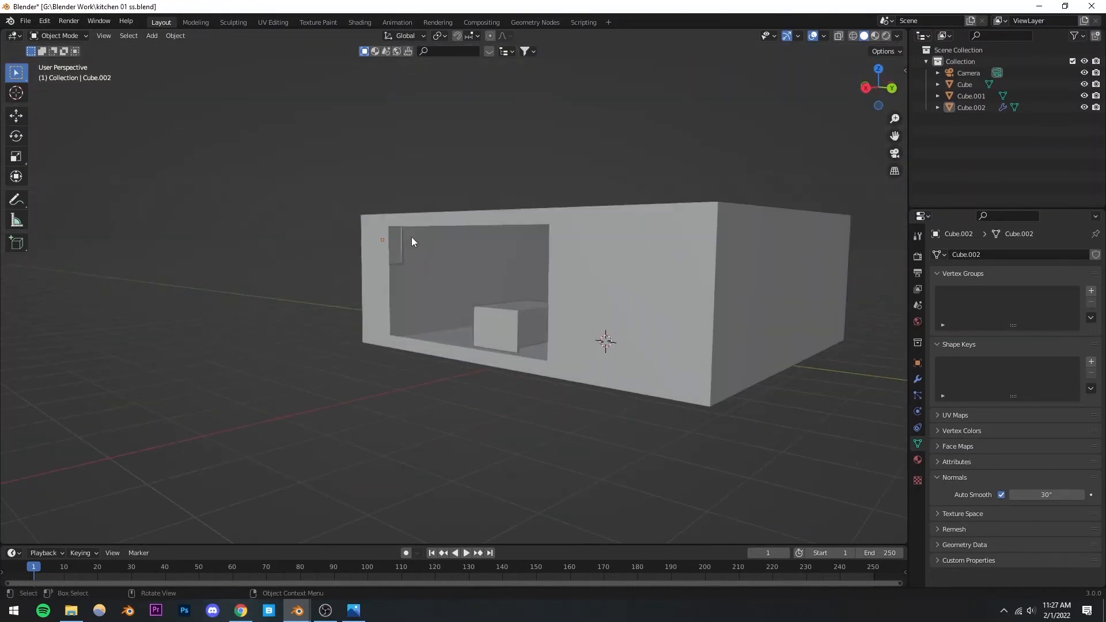
{"action": "key", "text": "ctrl+s"}
Move the right vertical edge of the cabinet's recessed door panel about 0.003 m inward along X
{"action": "scroll", "coordinate": [436, 256], "scroll_direction": "up", "scroll_amount": 10}
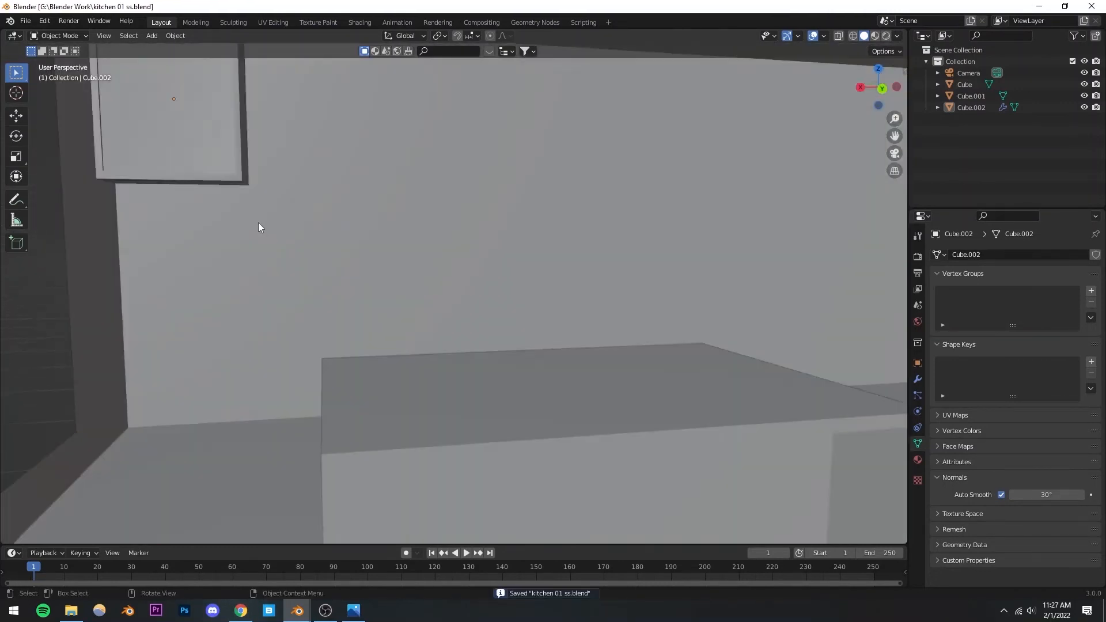
{"action": "middle_click_drag", "start_coordinate": [334, 351], "coordinate": [360, 292]}
{"action": "left_click", "coordinate": [359, 288]}
{"action": "key", "text": "Tab"}
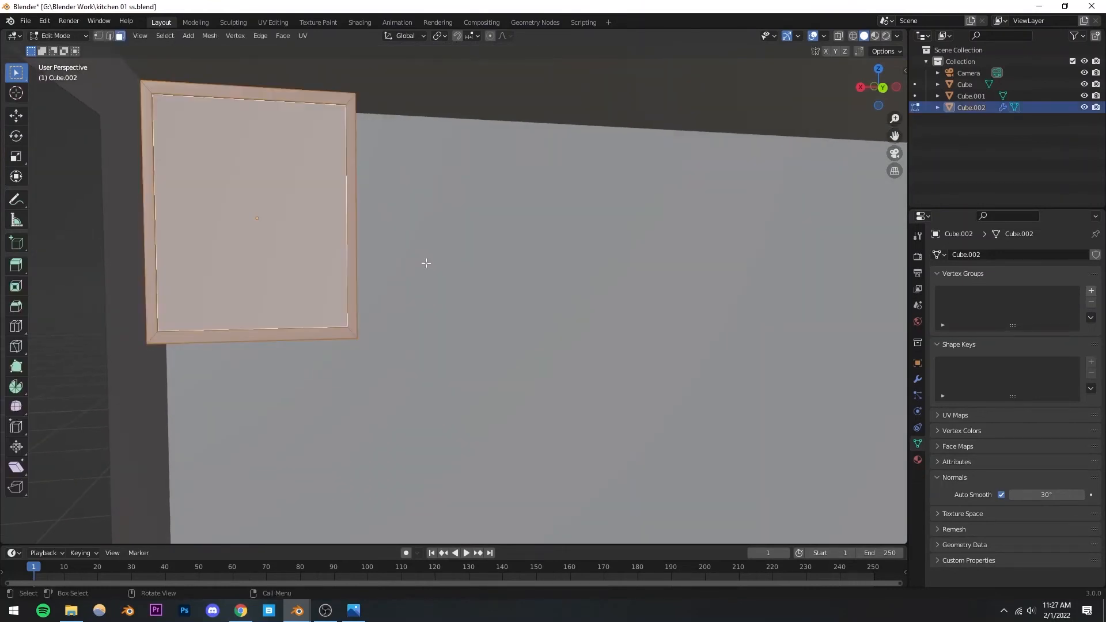
{"action": "mouse_move", "coordinate": [356, 245]}
{"action": "middle_mouse_down"}
{"action": "mouse_move", "coordinate": [407, 279]}
{"action": "mouse_move", "coordinate": [345, 247]}
{"action": "mouse_move", "coordinate": [343, 261]}
{"action": "middle_mouse_up"}
{"action": "left_click", "coordinate": [353, 242]}
{"action": "left_click", "coordinate": [110, 36]}
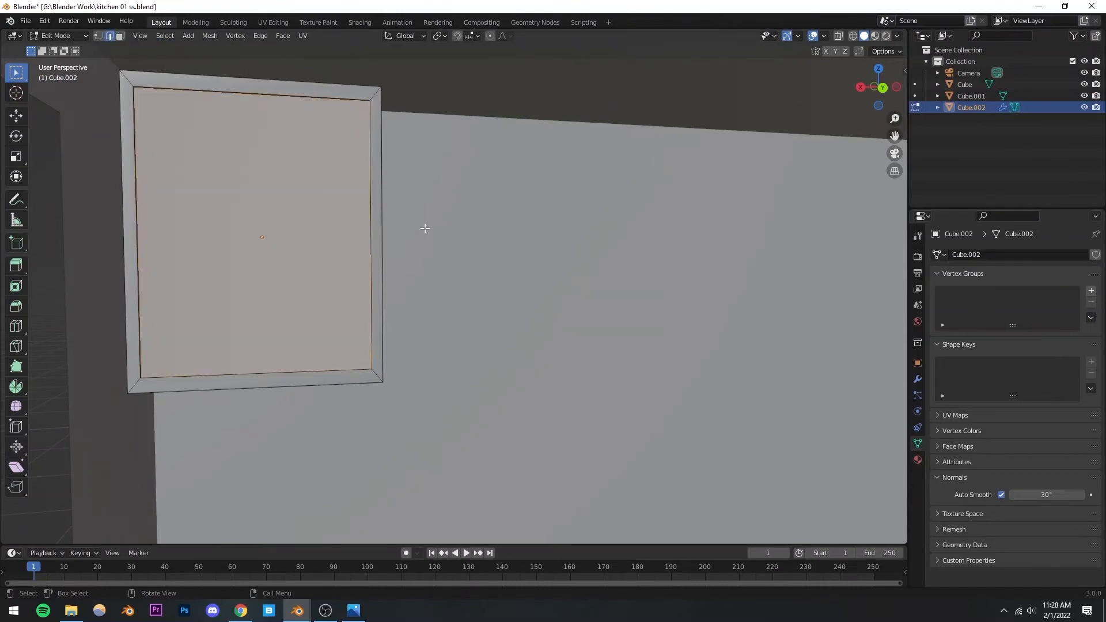
{"action": "middle_click_drag", "start_coordinate": [425, 227], "coordinate": [340, 266]}
{"action": "left_click", "coordinate": [348, 258]}
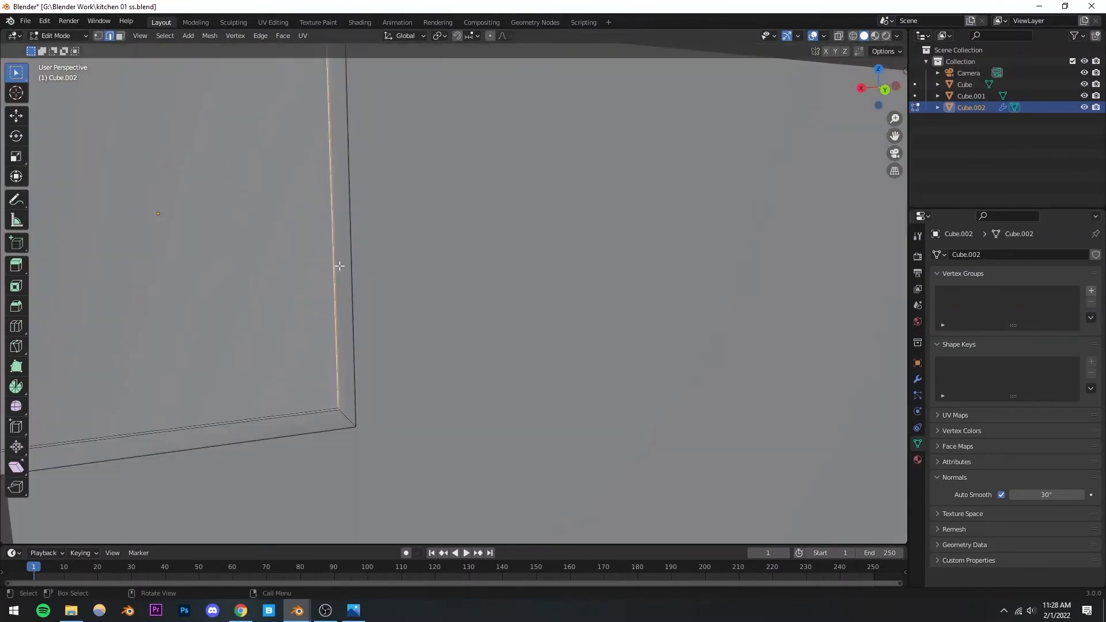
{"action": "key", "text": "g"}
{"action": "key", "text": "x"}
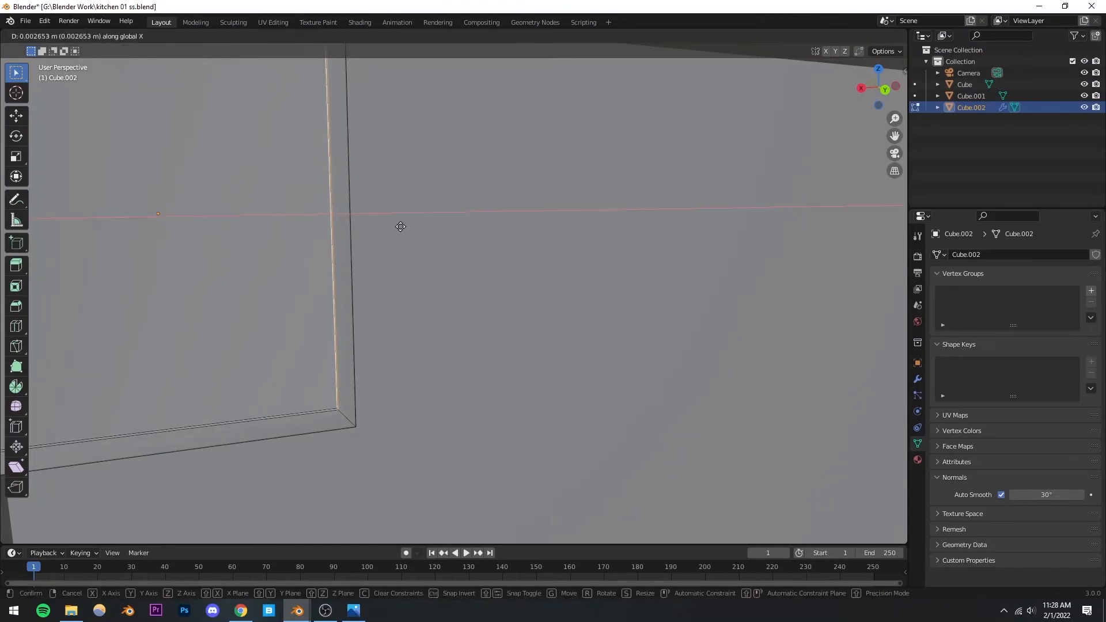
{"action": "left_click", "coordinate": [397, 226]}
{"action": "key", "text": "Tab"}
Shift the same right door-panel edge about 0.01 m further along X and save the file in Object Mode
{"action": "scroll", "coordinate": [375, 245], "scroll_direction": "down", "scroll_amount": 4}
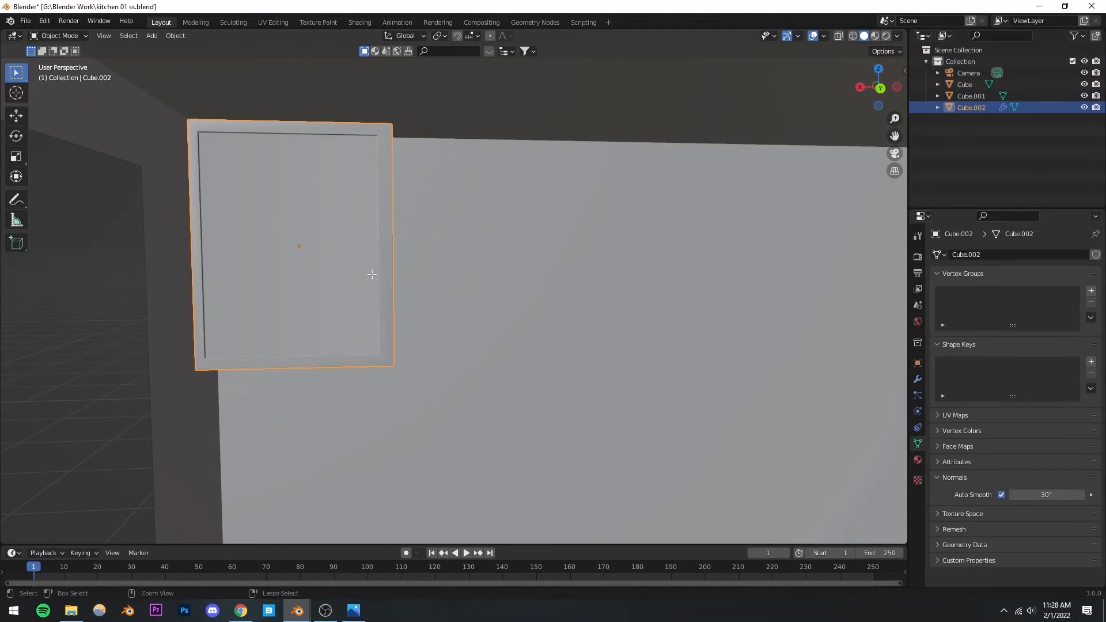
{"action": "key", "text": "Tab"}
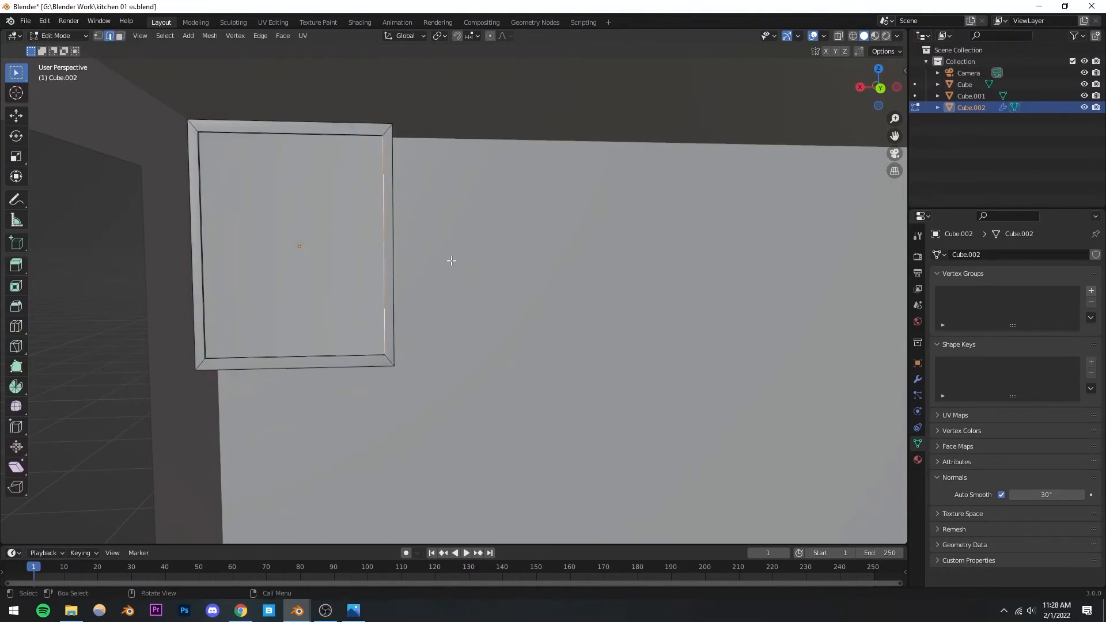
{"action": "key", "text": "g"}
{"action": "key", "text": "x"}
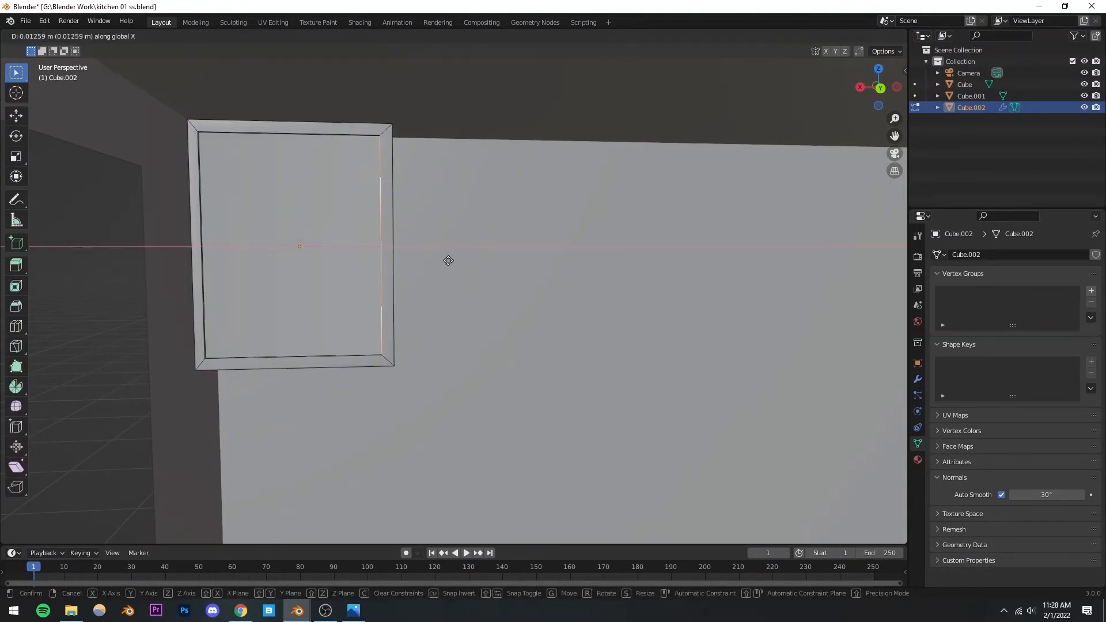
{"action": "left_click", "coordinate": [449, 260]}
{"action": "key", "text": "Tab"}
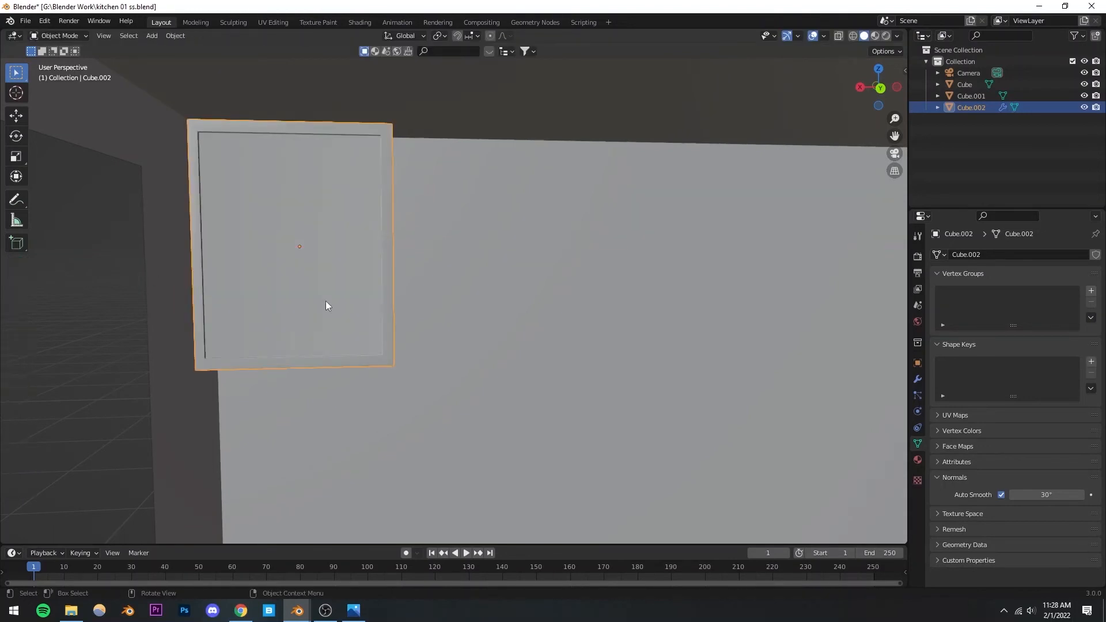
{"action": "scroll", "coordinate": [326, 303], "scroll_direction": "down", "scroll_amount": 2}
{"action": "scroll", "coordinate": [319, 306], "scroll_direction": "up", "scroll_amount": 2}
{"action": "key", "text": "ctrl+s"}
Duplicate the wall cabinet about 0.87 m along negative X beside the original, using an X-ray back orthographic view
{"action": "key", "text": "ctrl+KP_1"}
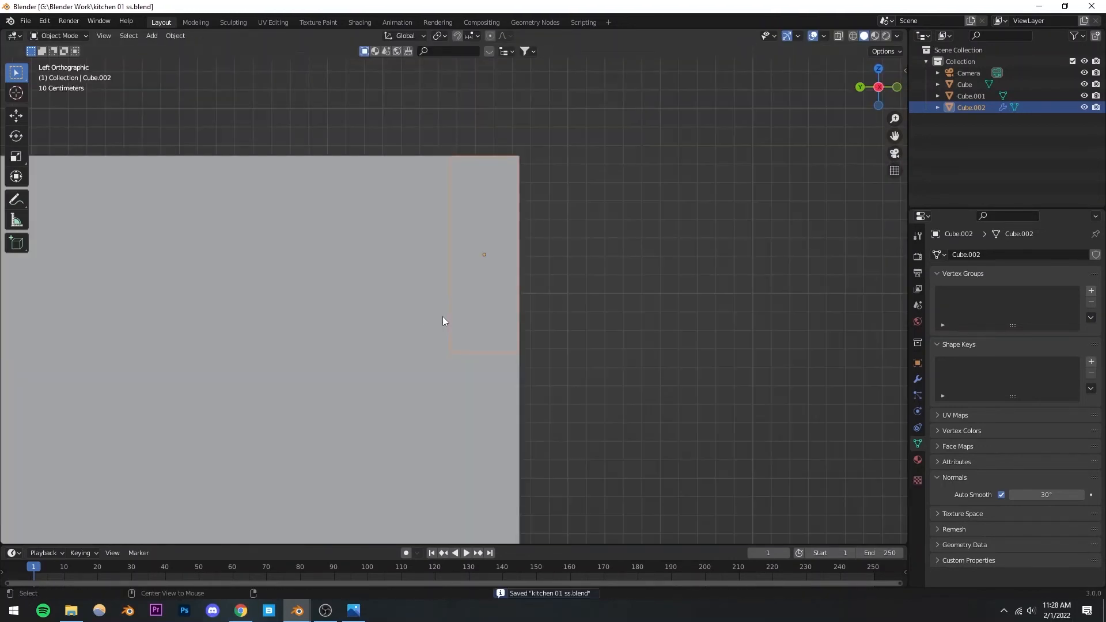
{"action": "left_click", "coordinate": [838, 37]}
{"action": "scroll", "coordinate": [348, 294], "scroll_direction": "up", "scroll_amount": 4}
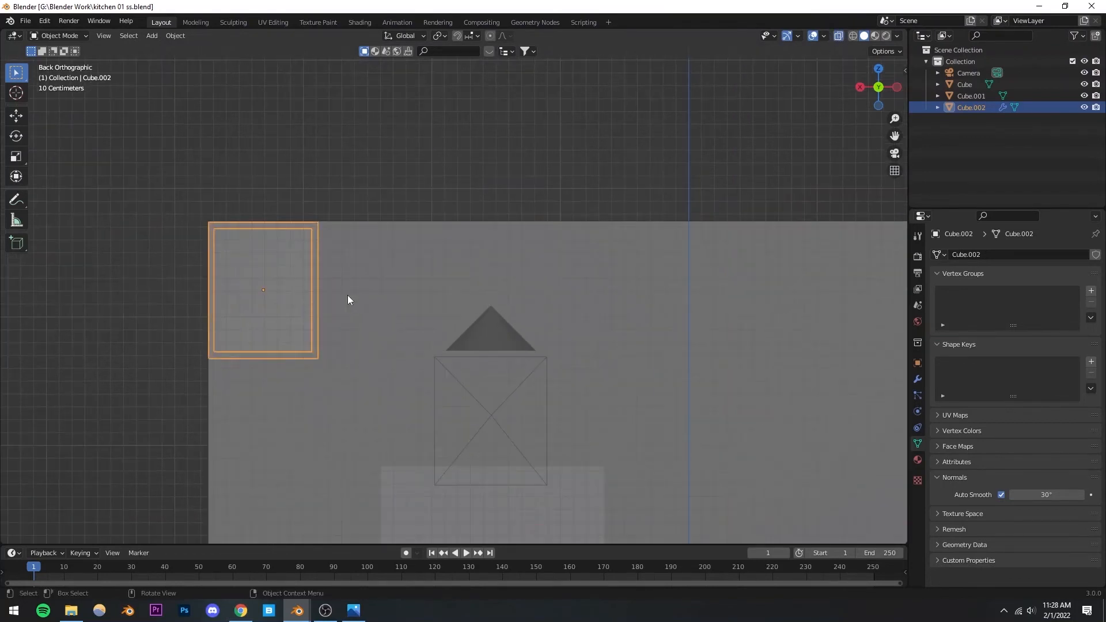
{"action": "scroll", "coordinate": [311, 316], "scroll_direction": "down", "scroll_amount": 2}
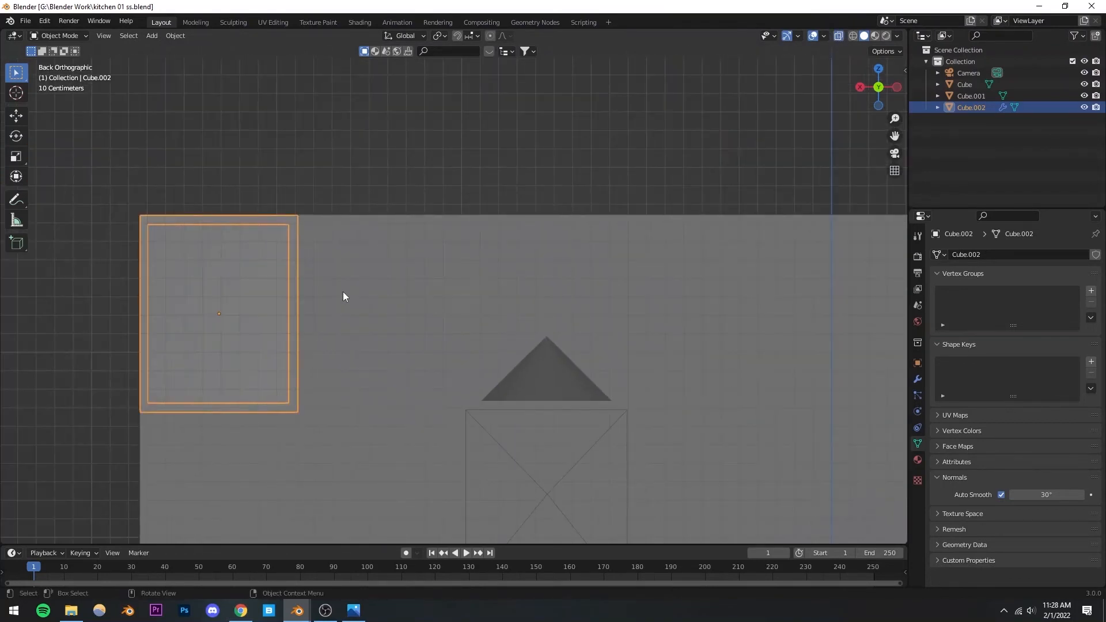
{"action": "key", "text": "shift+d"}
{"action": "key", "text": "x"}
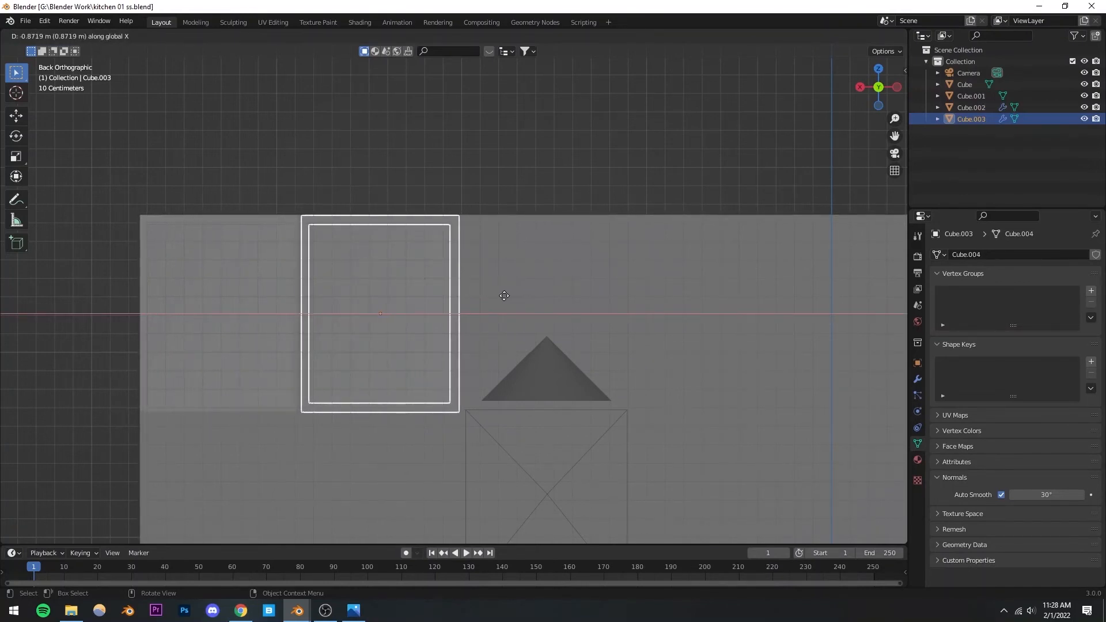
{"action": "left_click", "coordinate": [504, 296]}
Move the duplicated wall cabinet about 0.008 m along X to close the gap to the original
{"action": "middle_click_drag", "start_coordinate": [357, 341], "coordinate": [454, 278], "text": "shift"}
{"action": "scroll", "coordinate": [433, 296], "scroll_direction": "up", "scroll_amount": 5}
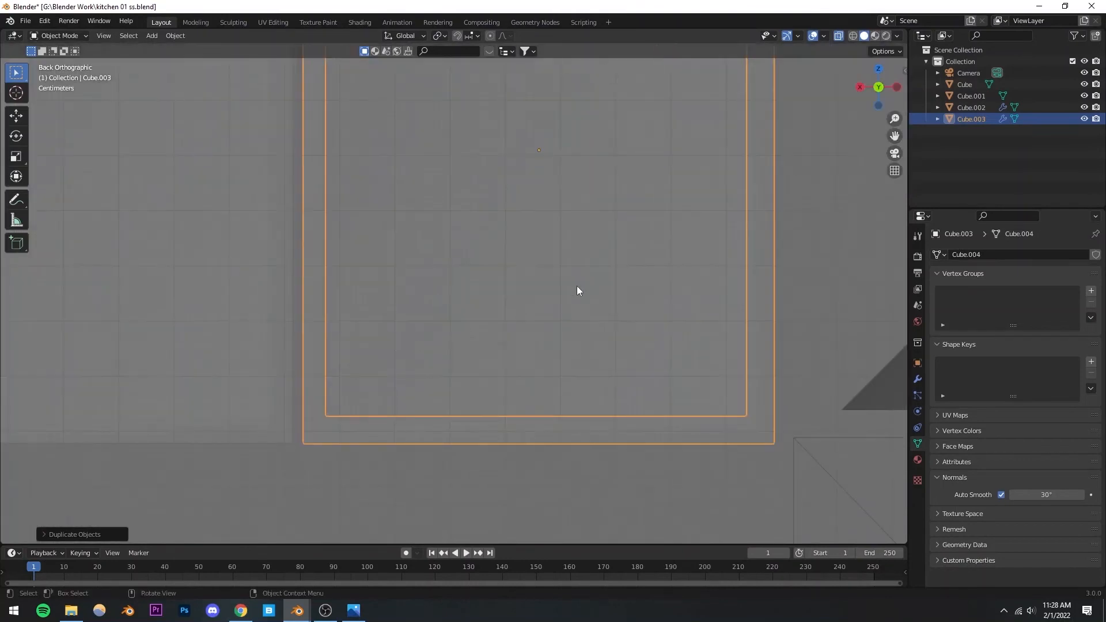
{"action": "key", "text": "g"}
{"action": "key", "text": "x"}
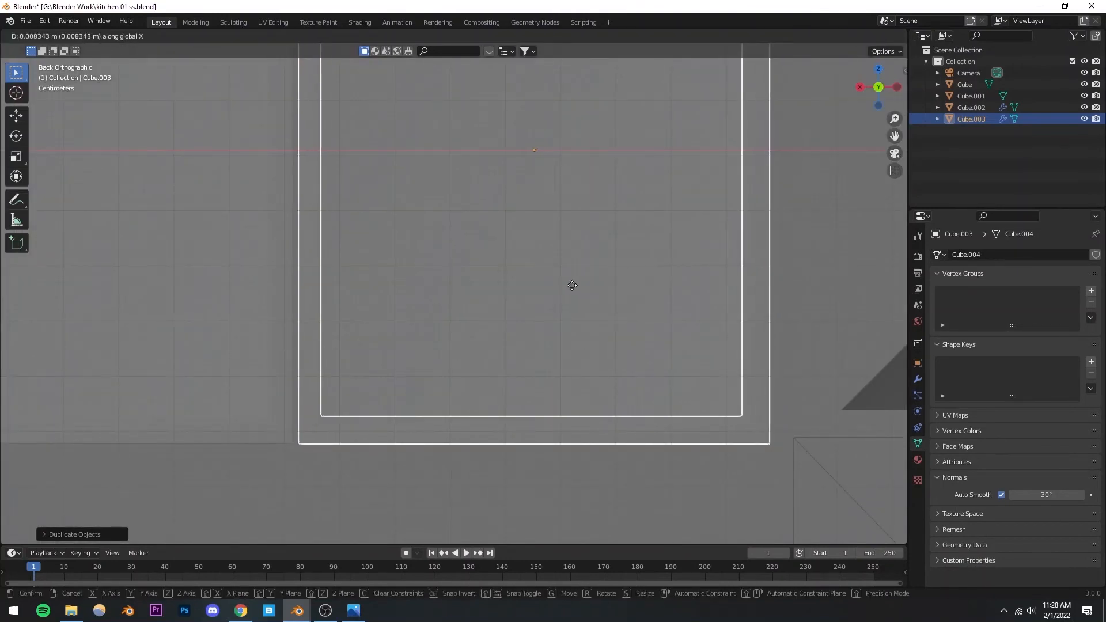
{"action": "left_click", "coordinate": [572, 285]}
{"action": "scroll", "coordinate": [500, 272], "scroll_direction": "down", "scroll_amount": 5}
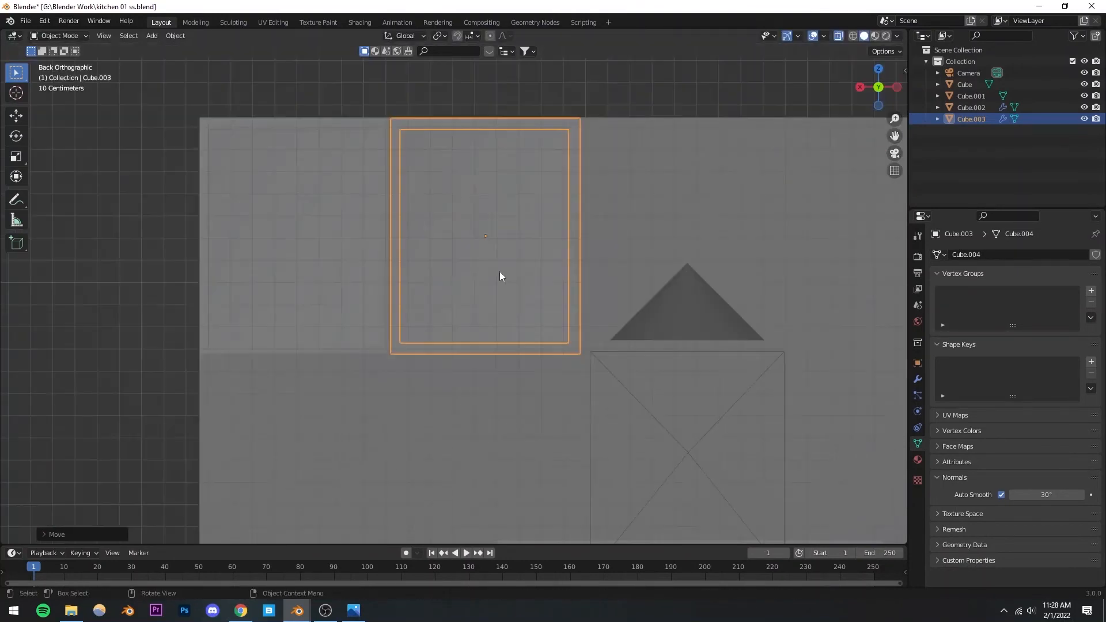
Select both wall cabinets and duplicate the pair about 1.75 m along negative X to extend the row
{"action": "middle_click_drag", "start_coordinate": [452, 263], "coordinate": [390, 309], "text": "shift"}
{"action": "left_click", "coordinate": [275, 289], "text": "shift"}
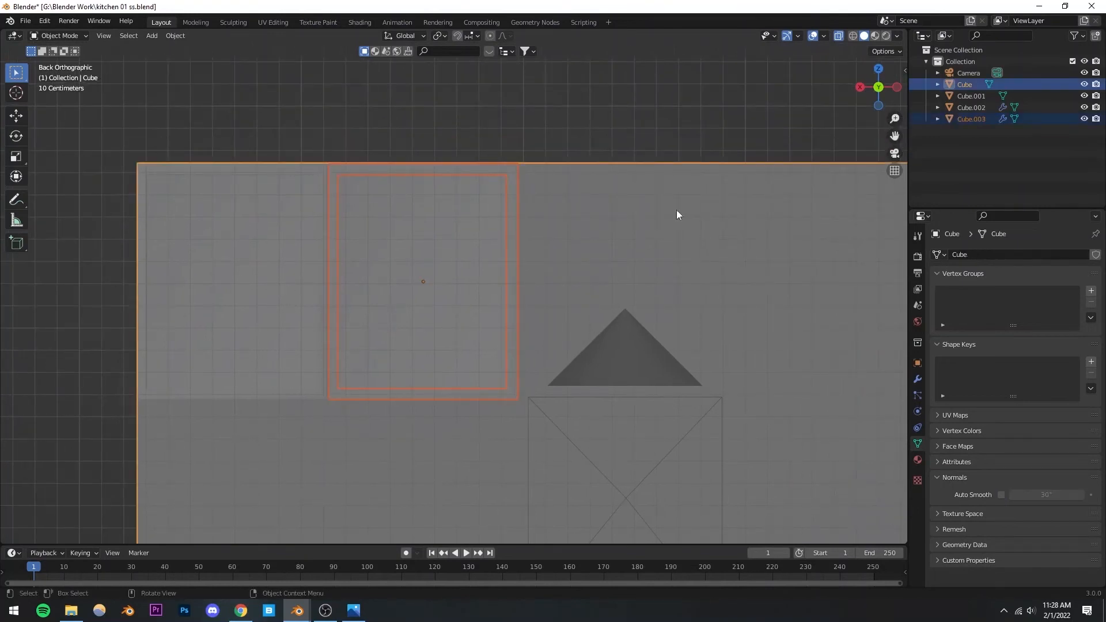
{"action": "left_click", "coordinate": [971, 119]}
{"action": "left_click", "coordinate": [971, 107]}
{"action": "left_click", "coordinate": [971, 119], "text": "shift"}
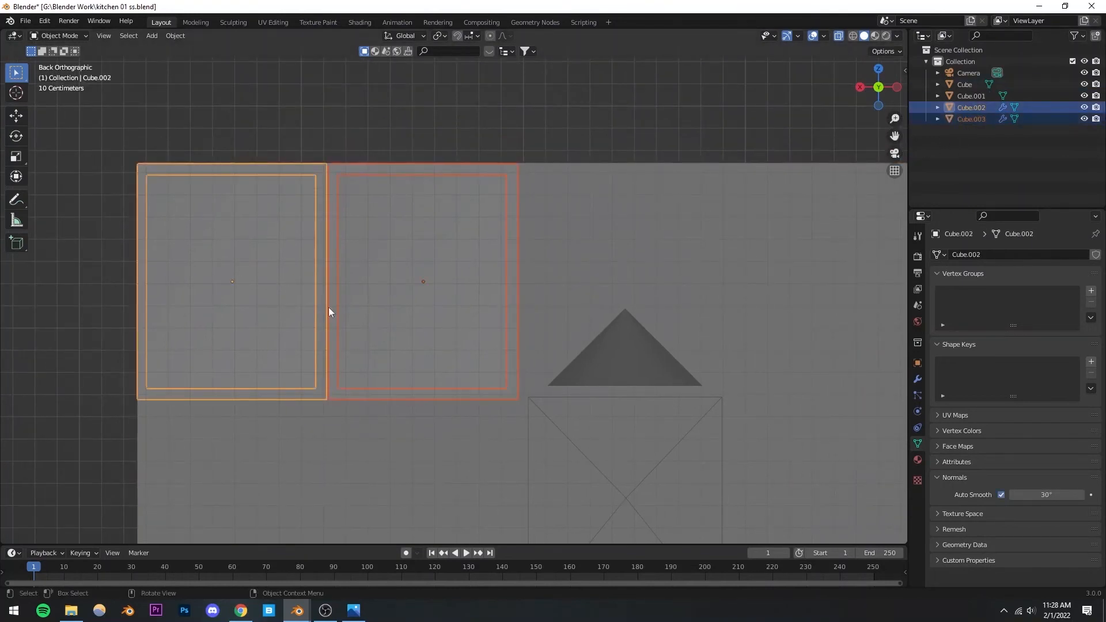
{"action": "scroll", "coordinate": [376, 307], "scroll_direction": "down", "scroll_amount": 2}
{"action": "middle_click_drag", "start_coordinate": [451, 271], "coordinate": [297, 285], "text": "shift"}
{"action": "key", "text": "shift+d"}
{"action": "key", "text": "x"}
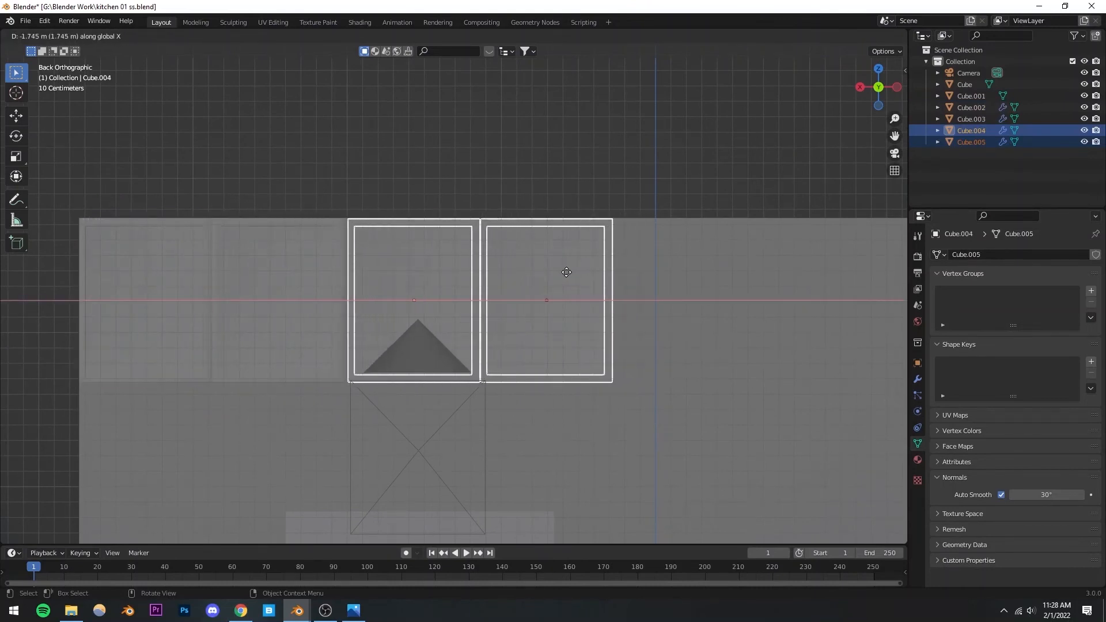
{"action": "left_click", "coordinate": [564, 270]}
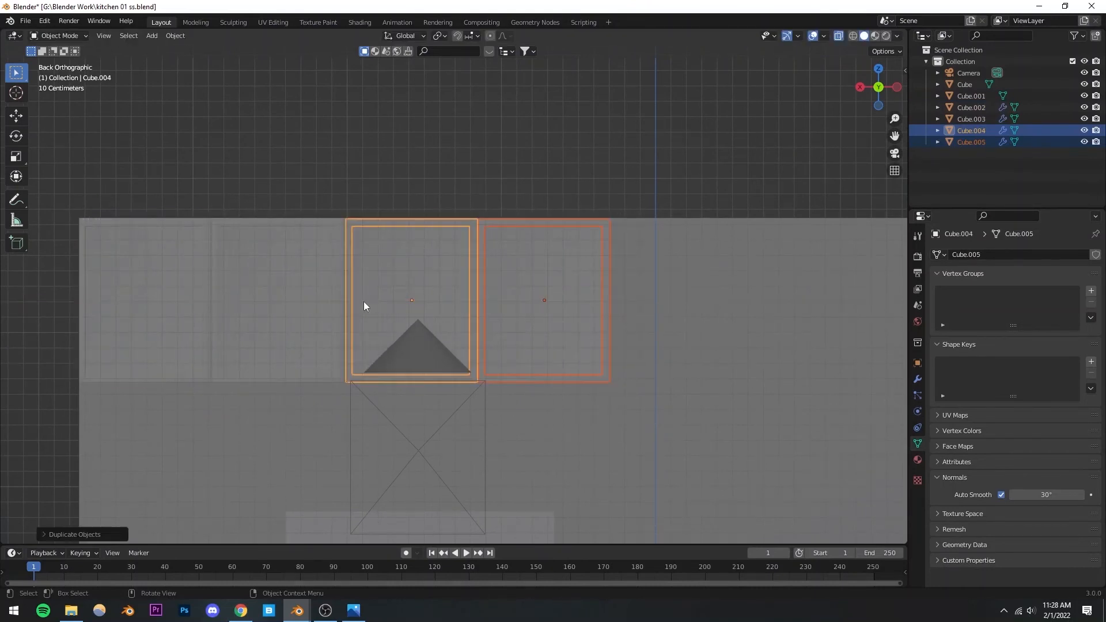
Move the new cabinet pair about 0.007 m along X, then nudge it slightly so it sits flush with the first pair
{"action": "scroll", "coordinate": [348, 341], "scroll_direction": "up", "scroll_amount": 5}
{"action": "middle_click_drag", "start_coordinate": [348, 341], "coordinate": [457, 271], "text": "shift"}
{"action": "scroll", "coordinate": [455, 268], "scroll_direction": "up", "scroll_amount": 1}
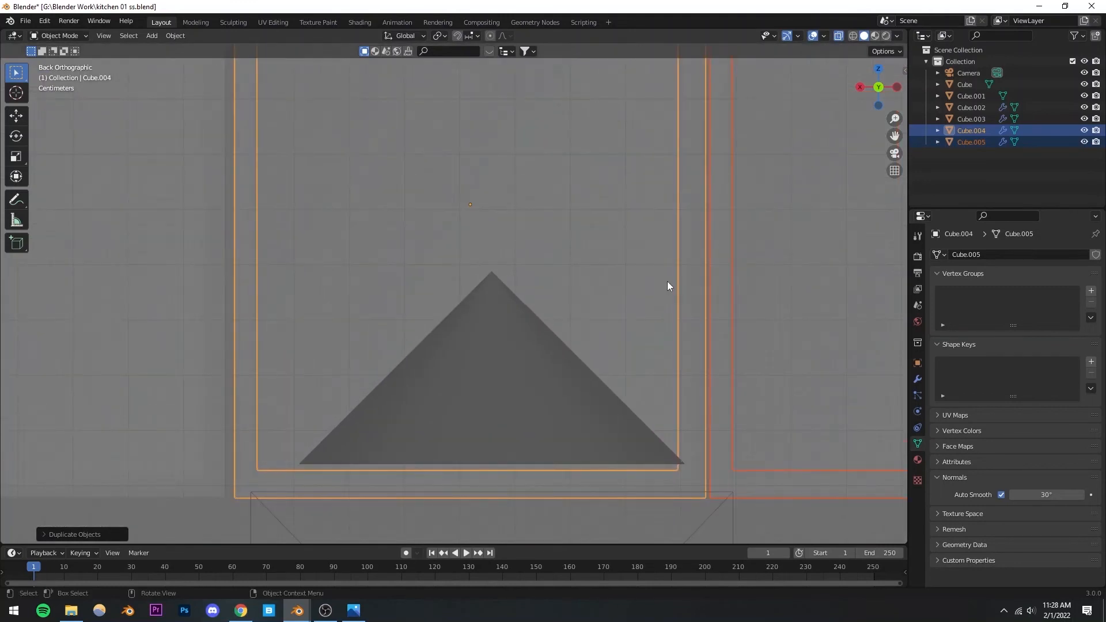
{"action": "key", "text": "g"}
{"action": "key", "text": "x"}
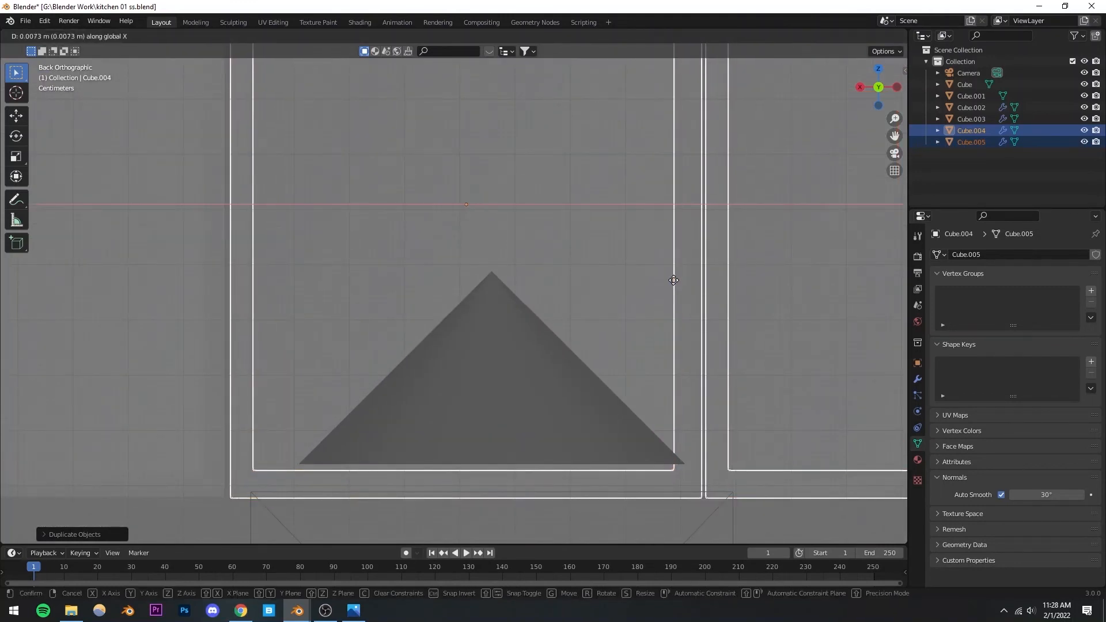
{"action": "left_click", "coordinate": [674, 280]}
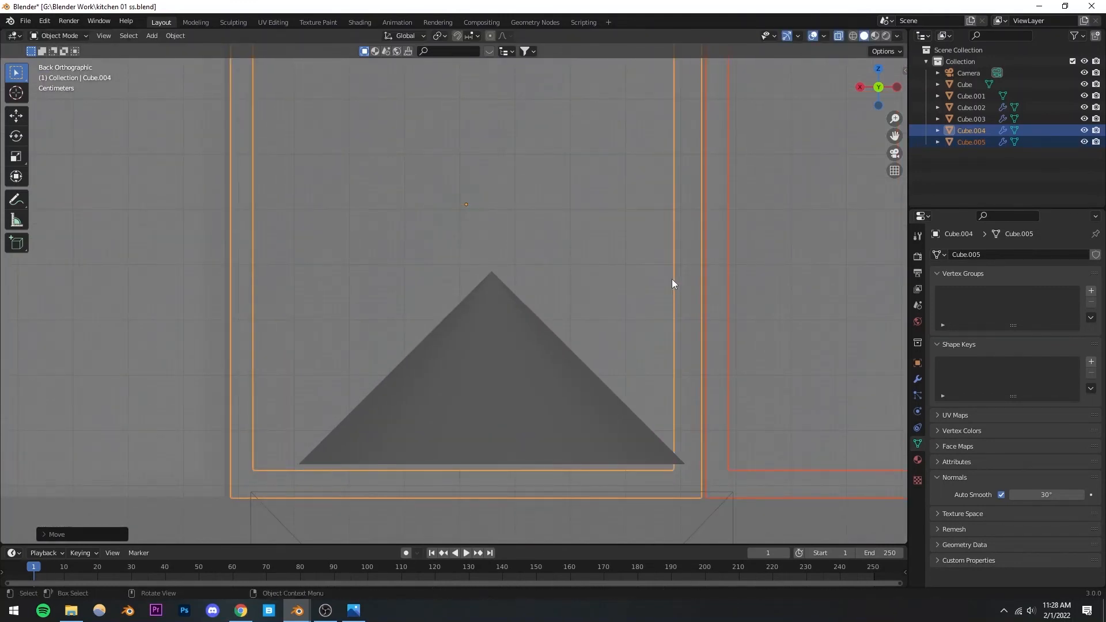
{"action": "key", "text": "g"}
{"action": "left_click", "coordinate": [670, 279]}
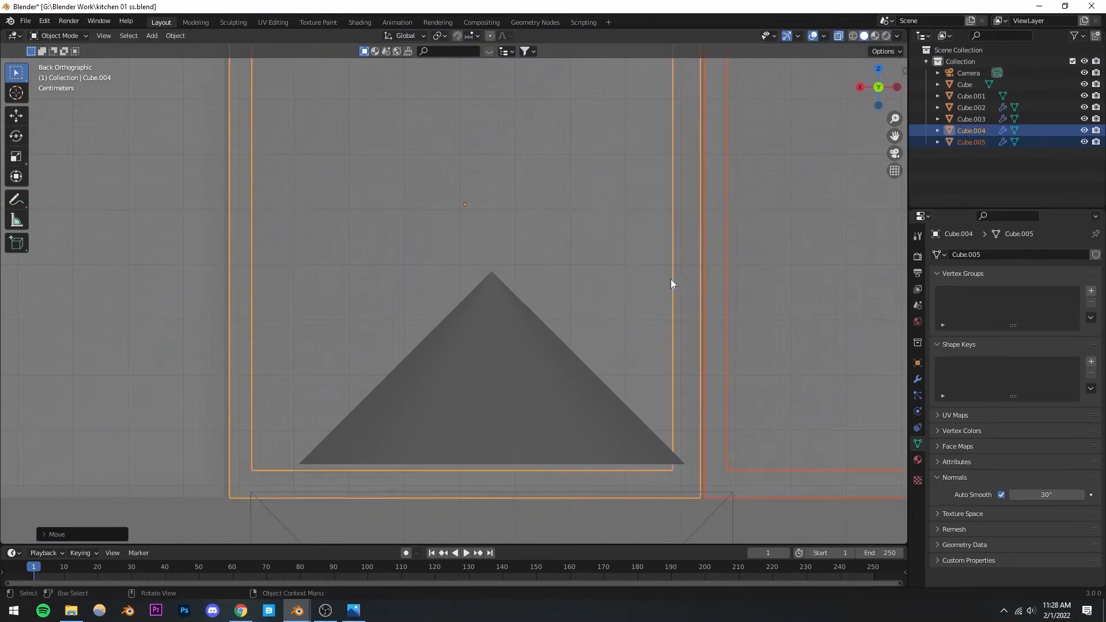
Duplicate the selected cabinet pair about 1.87 m along negative X while looking through the camera
{"action": "scroll", "coordinate": [609, 277], "scroll_direction": "down", "scroll_amount": 8}
{"action": "left_click", "coordinate": [895, 154]}
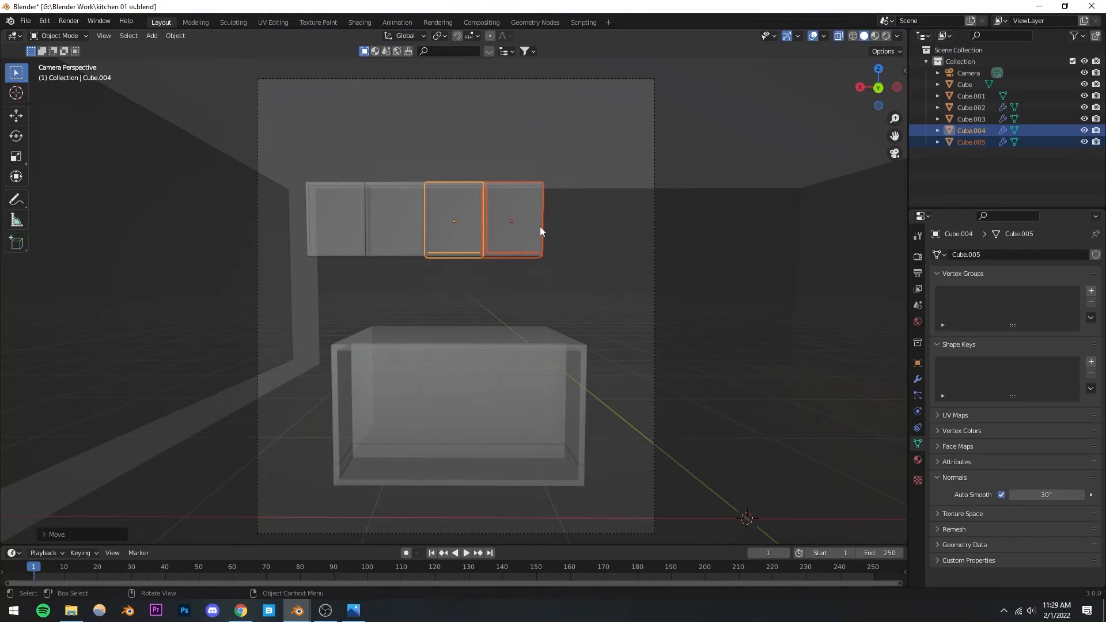
{"action": "key", "text": "shift+d"}
{"action": "key", "text": "x"}
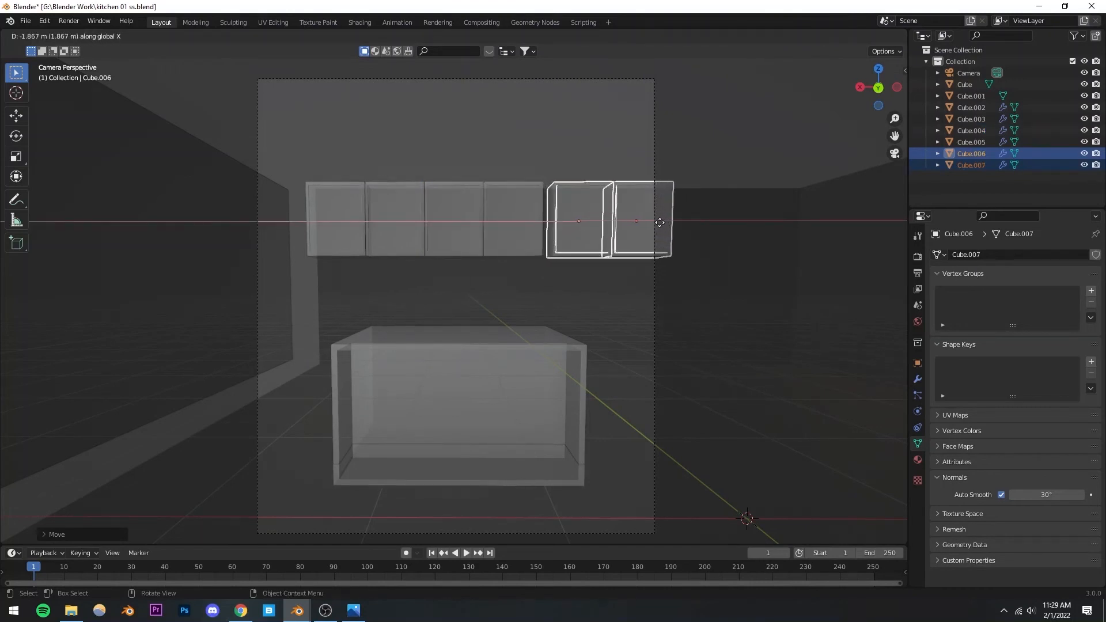
{"action": "left_click", "coordinate": [657, 223]}
Move the third cabinet pair about 0.02 m along X against its neighbour in back orthographic view and save the file
{"action": "middle_click_drag", "start_coordinate": [545, 257], "coordinate": [532, 267], "text": "alt"}
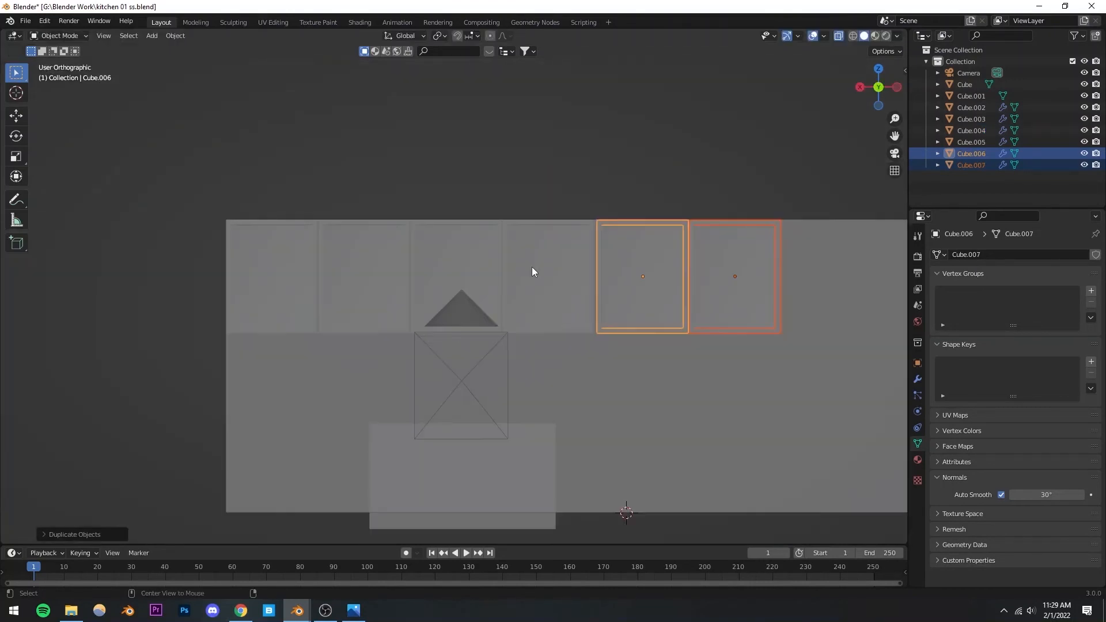
{"action": "scroll", "coordinate": [593, 269], "scroll_direction": "up", "scroll_amount": 3}
{"action": "middle_click_drag", "start_coordinate": [703, 274], "coordinate": [486, 282], "text": "shift"}
{"action": "scroll", "coordinate": [518, 288], "scroll_direction": "up", "scroll_amount": 4}
{"action": "middle_click_drag", "start_coordinate": [645, 244], "coordinate": [513, 260], "text": "shift"}
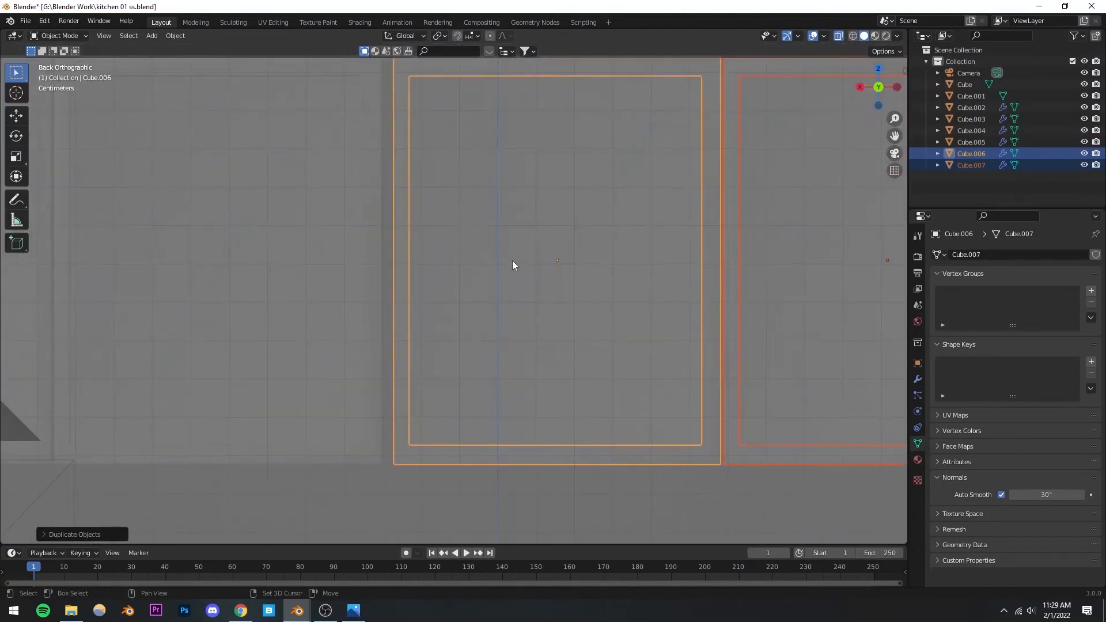
{"action": "scroll", "coordinate": [513, 266], "scroll_direction": "up", "scroll_amount": 2}
{"action": "key", "text": "g"}
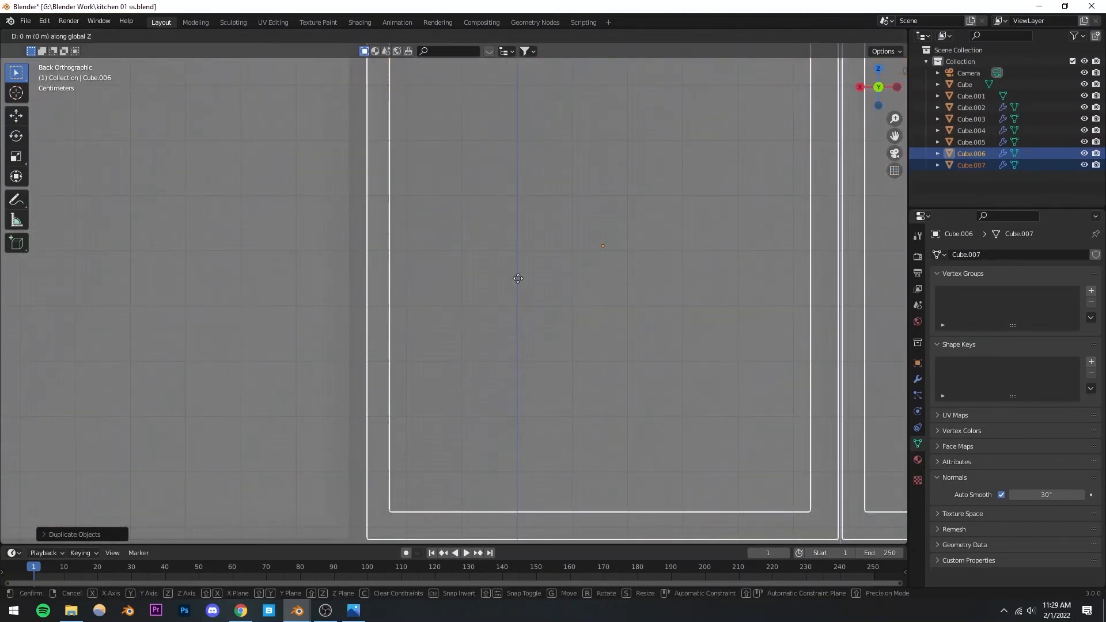
{"action": "key", "text": "x"}
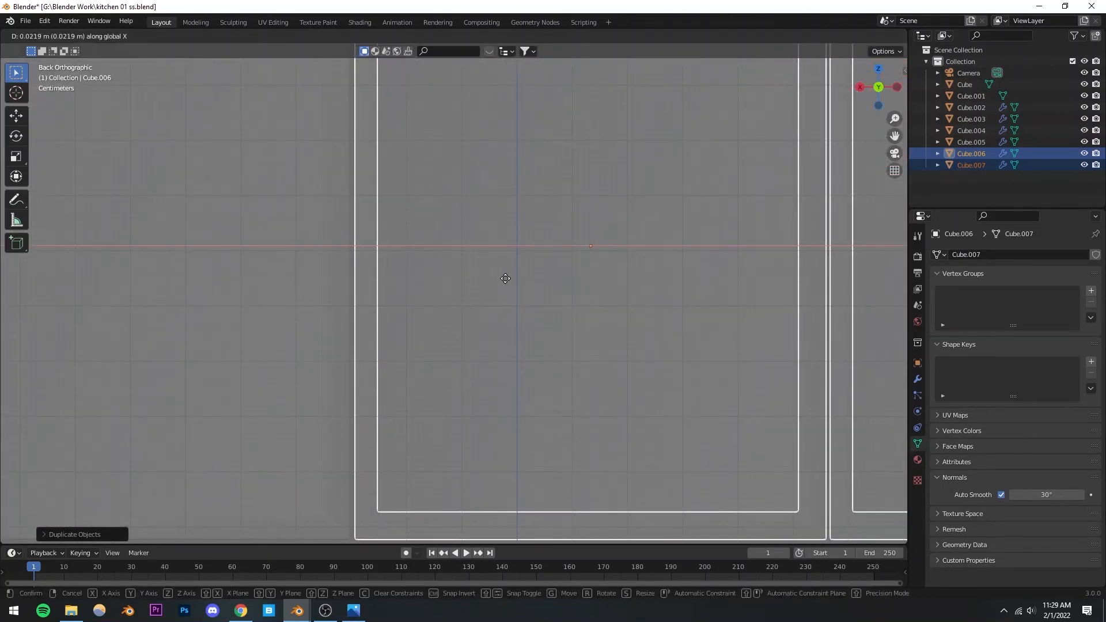
{"action": "left_click", "coordinate": [504, 278]}
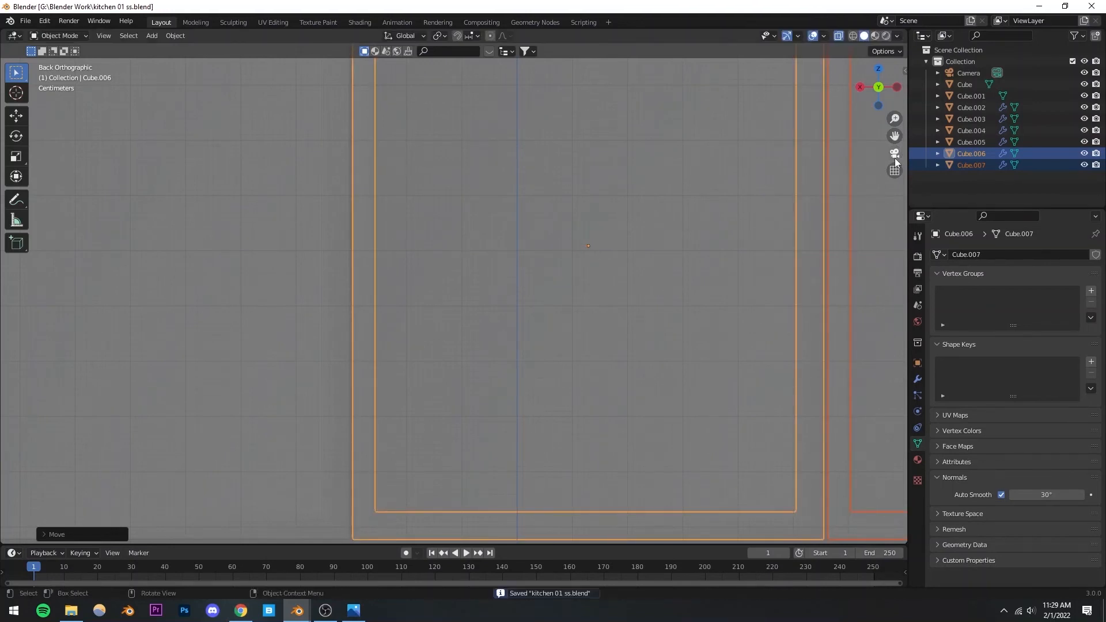
Return to the camera view, turn off X-ray, check the cabinet row with nothing selected and save the file
{"action": "left_click", "coordinate": [894, 155]}
{"action": "key", "text": "alt+a"}
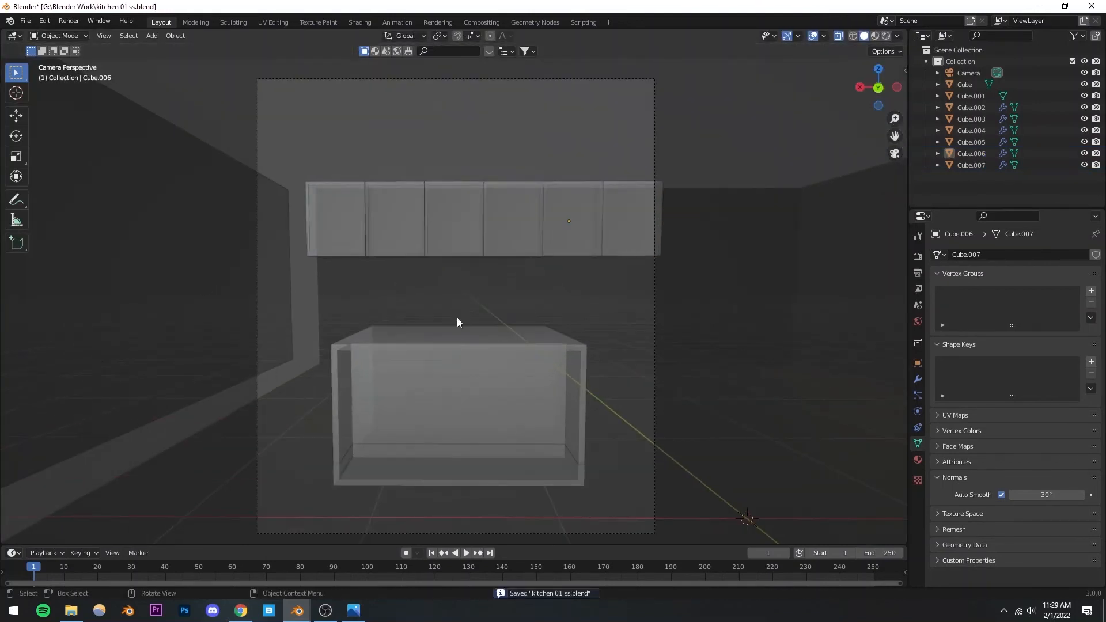
{"action": "middle_click_drag", "start_coordinate": [458, 322], "coordinate": [447, 324], "text": "shift"}
{"action": "left_click", "coordinate": [836, 38]}
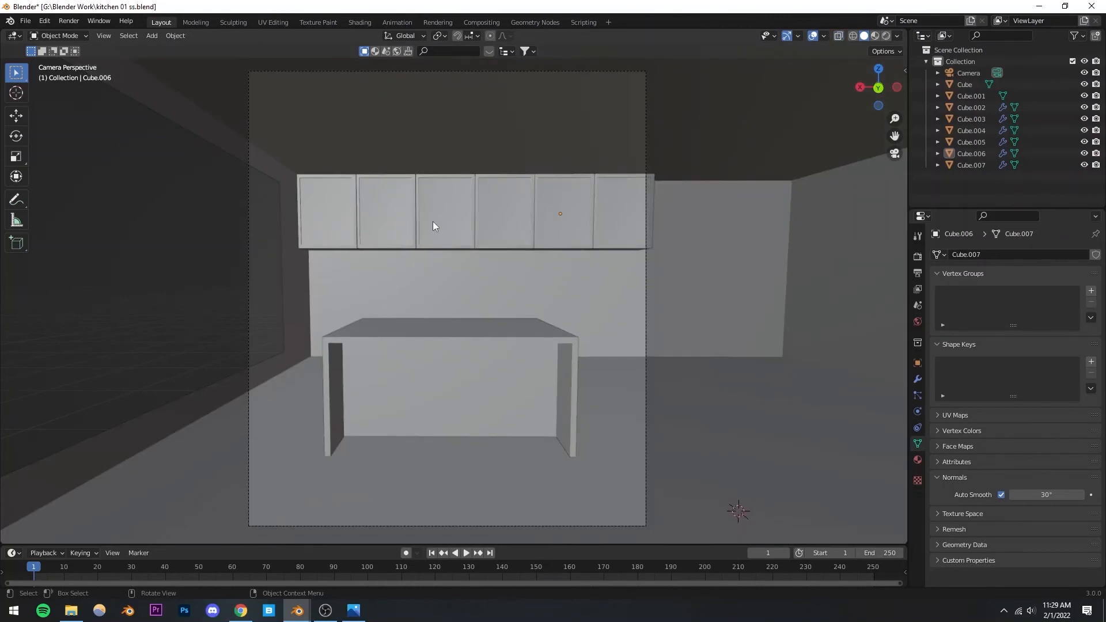
{"action": "left_click", "coordinate": [518, 215]}
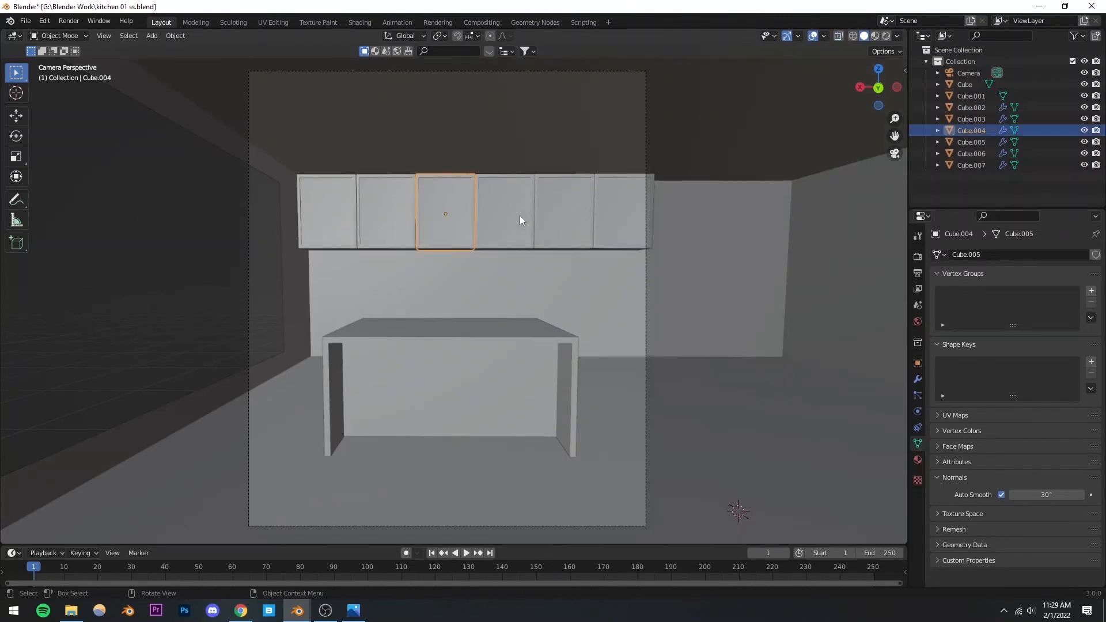
{"action": "left_click", "coordinate": [154, 309]}
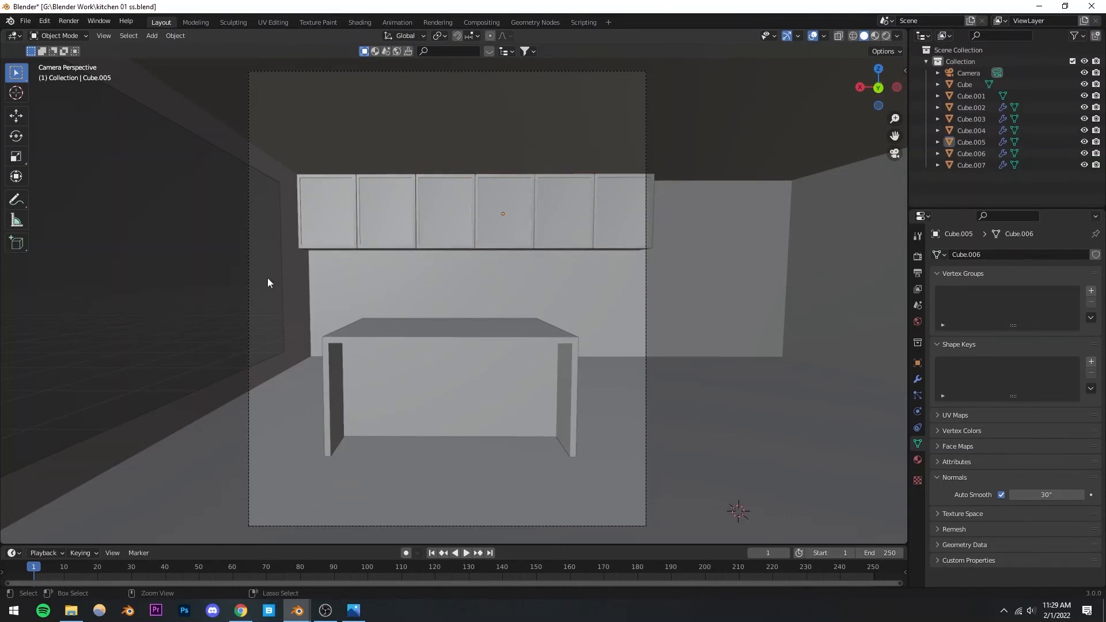
{"action": "middle_click_drag", "start_coordinate": [467, 327], "coordinate": [430, 303], "text": "shift"}
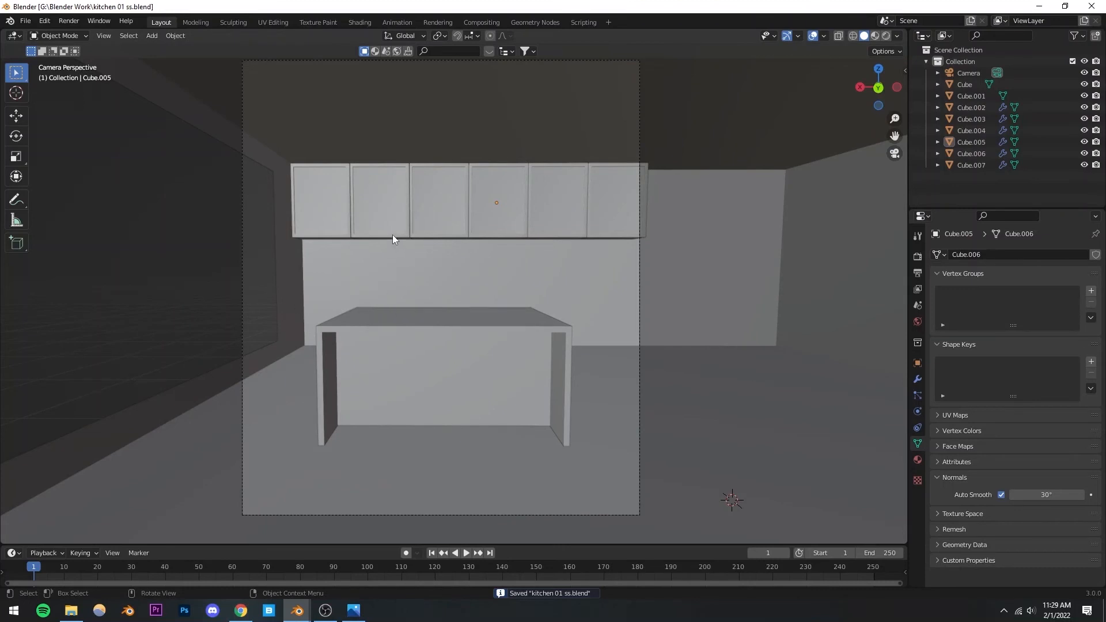
Duplicate the first wall cabinet at the window-side end of the row and move the copy about 1.55 m down along Z
{"action": "left_click", "coordinate": [327, 201]}
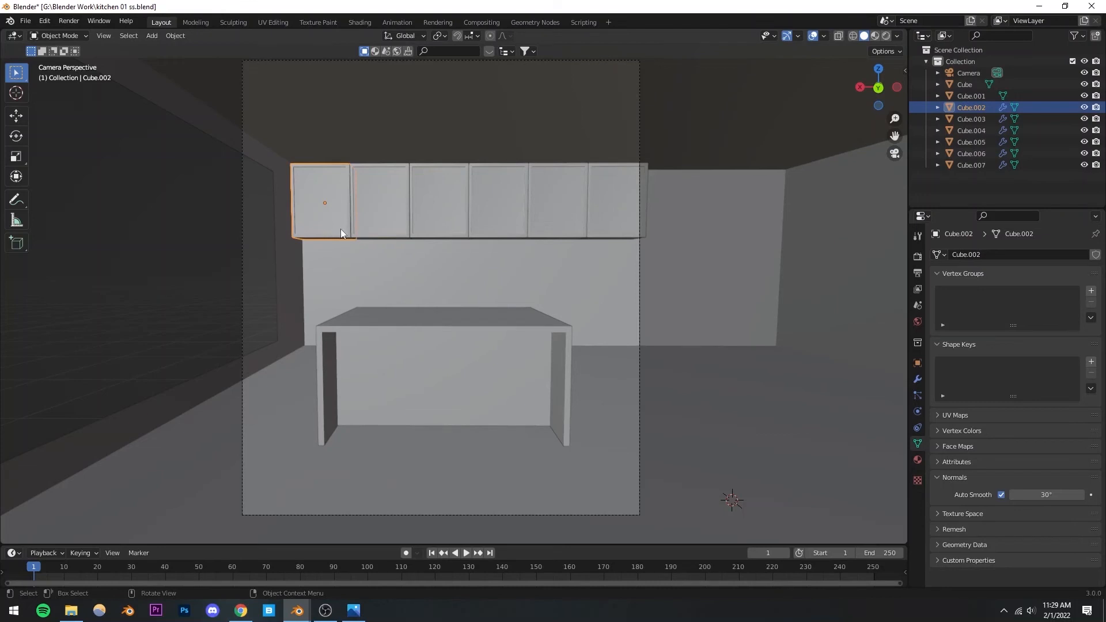
{"action": "key", "text": "shift+d"}
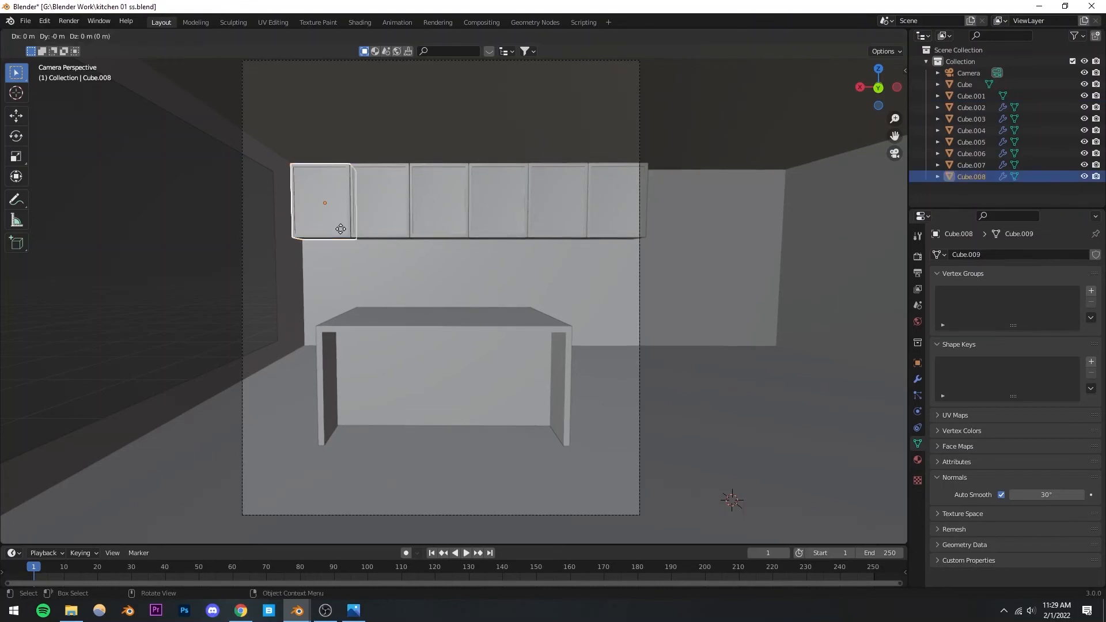
{"action": "key", "text": "z"}
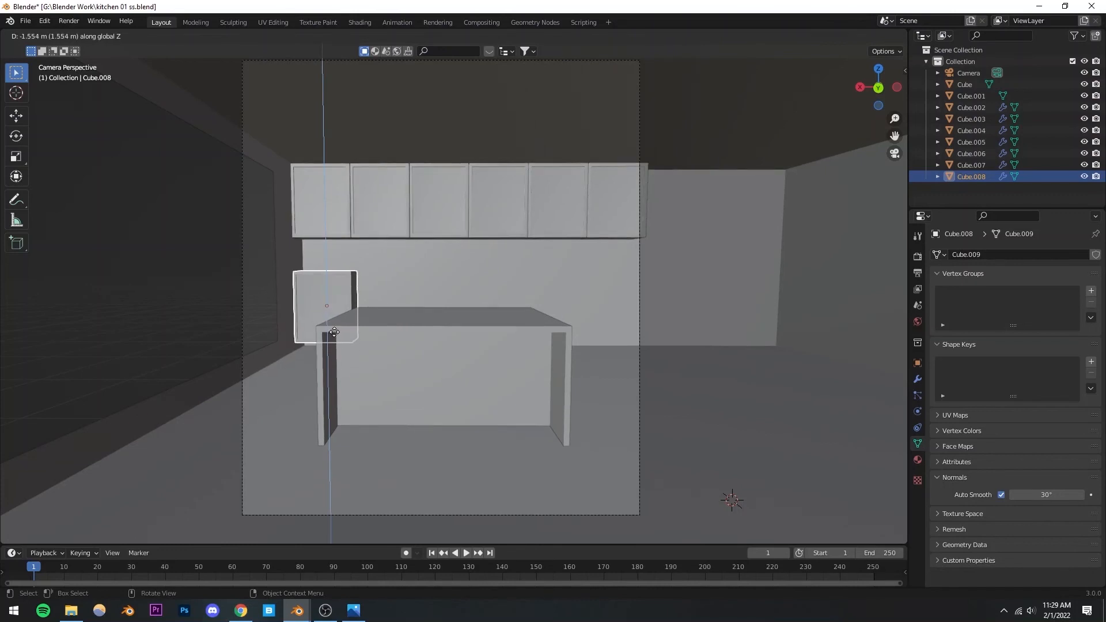
{"action": "left_click", "coordinate": [334, 332]}
Inspect the lowered cabinet copy up close and set it to Shade Flat
{"action": "middle_click_drag", "start_coordinate": [373, 333], "coordinate": [420, 336]}
{"action": "scroll", "coordinate": [302, 327], "scroll_direction": "up", "scroll_amount": 2}
{"action": "middle_click_drag", "start_coordinate": [302, 327], "coordinate": [490, 306], "text": "shift"}
{"action": "middle_click_drag", "start_coordinate": [362, 328], "coordinate": [423, 370]}
{"action": "key", "text": "Tab"}
{"action": "middle_click_drag", "start_coordinate": [353, 355], "coordinate": [262, 289]}
{"action": "scroll", "coordinate": [331, 370], "scroll_direction": "down", "scroll_amount": 4}
{"action": "key", "text": "Tab"}
{"action": "right_click", "coordinate": [265, 271]}
{"action": "left_click", "coordinate": [266, 272]}
{"action": "right_click", "coordinate": [265, 272]}
{"action": "left_click", "coordinate": [261, 282]}
Apply Shade Flat to each of the first four wall cabinets, starting at the window-side end of the row
{"action": "left_click", "coordinate": [239, 213]}
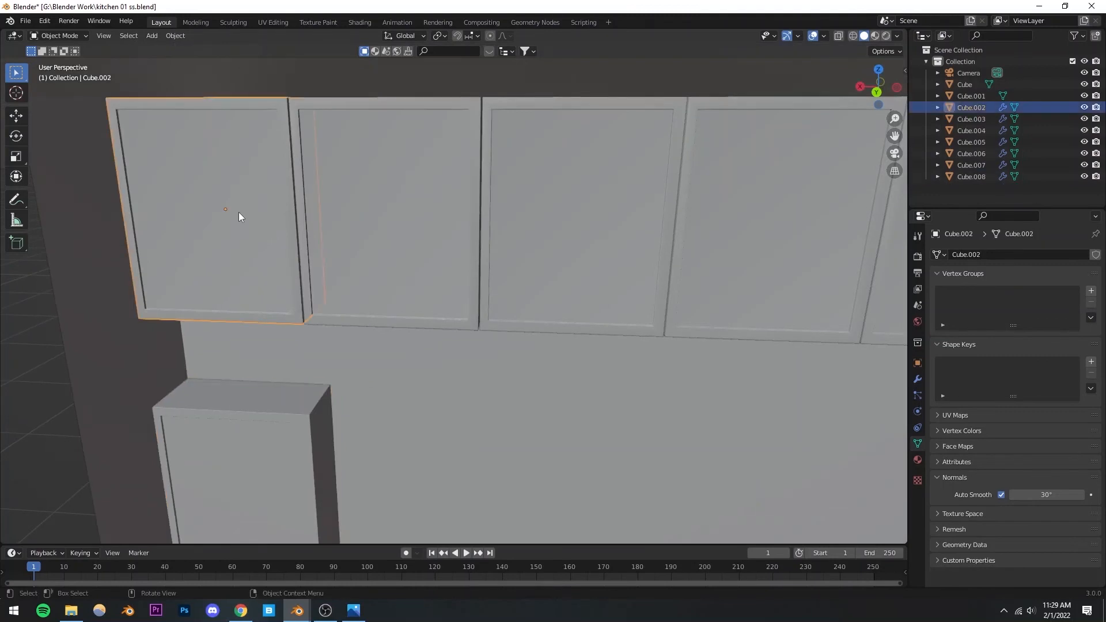
{"action": "right_click", "coordinate": [248, 214]}
{"action": "left_click", "coordinate": [276, 212]}
{"action": "left_click", "coordinate": [374, 218]}
{"action": "right_click", "coordinate": [374, 217]}
{"action": "left_click", "coordinate": [374, 217]}
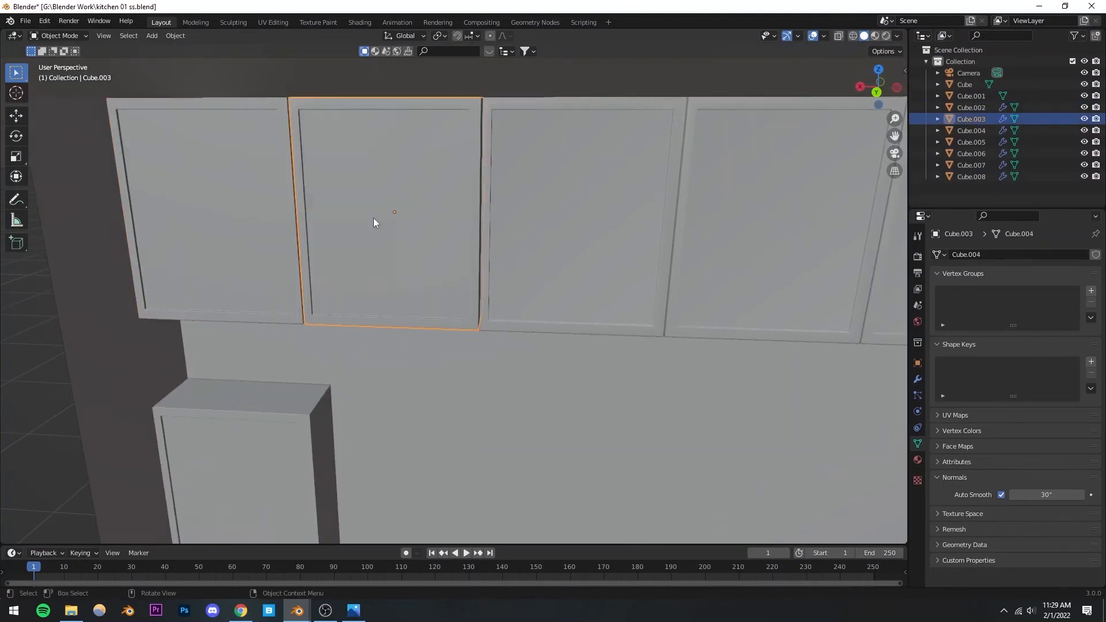
{"action": "left_click", "coordinate": [556, 225]}
{"action": "right_click", "coordinate": [555, 226]}
{"action": "left_click", "coordinate": [555, 225]}
{"action": "left_click", "coordinate": [759, 240]}
{"action": "right_click", "coordinate": [759, 239]}
{"action": "left_click", "coordinate": [756, 244]}
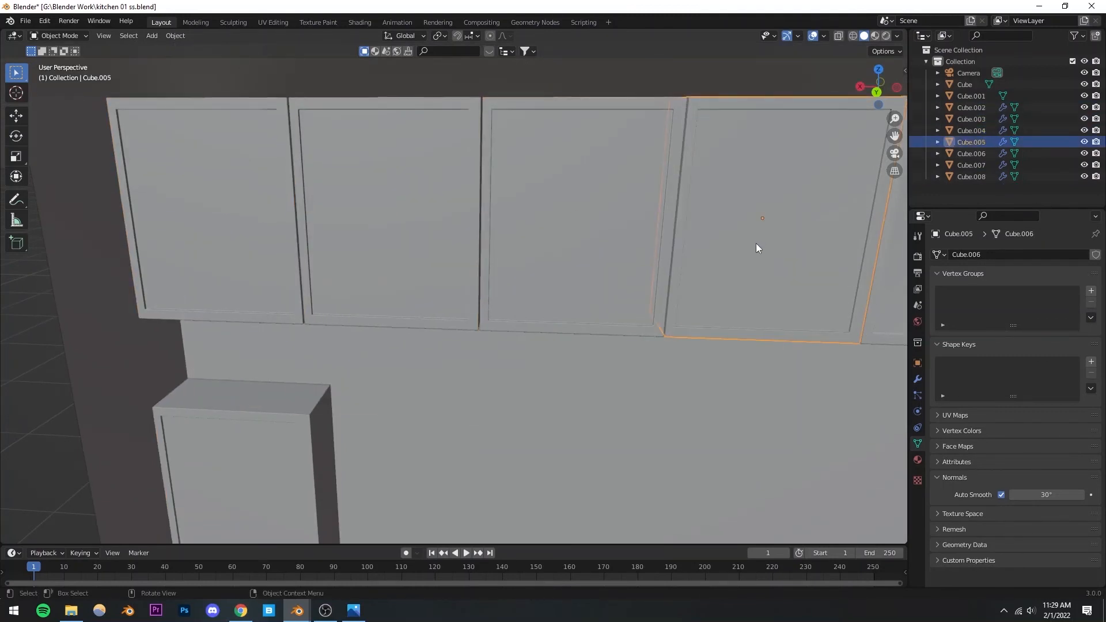
Apply Shade Flat to the last two wall cabinets in the row and save the file
{"action": "middle_click_drag", "start_coordinate": [757, 245], "coordinate": [333, 233], "text": "shift"}
{"action": "left_click", "coordinate": [460, 224]}
{"action": "right_click", "coordinate": [461, 223]}
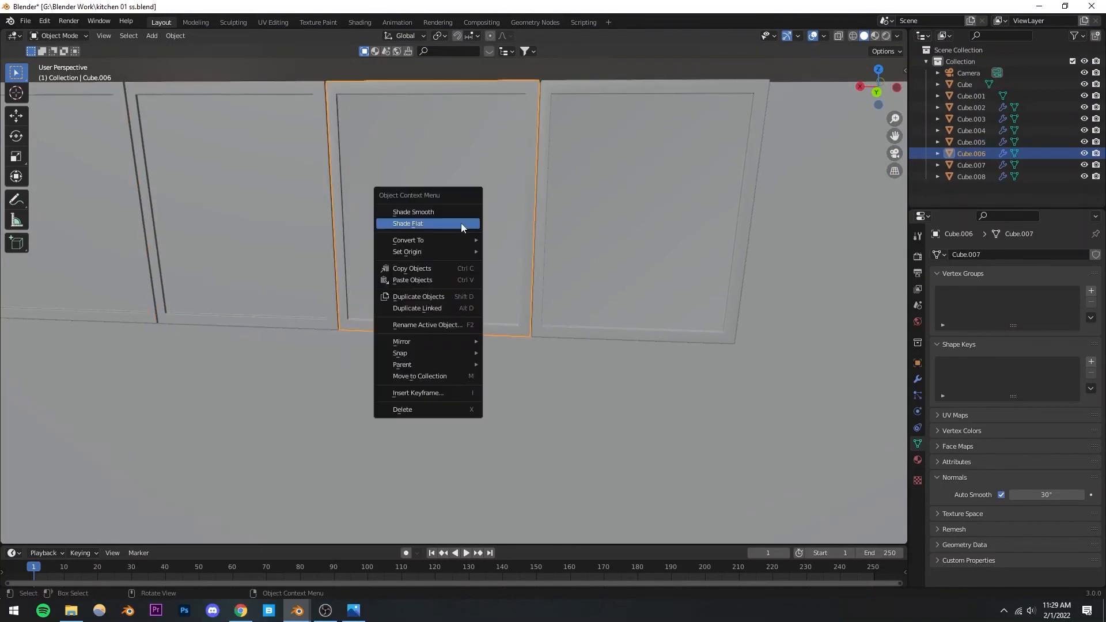
{"action": "left_click", "coordinate": [461, 224]}
{"action": "left_click", "coordinate": [638, 227]}
{"action": "right_click", "coordinate": [638, 227]}
{"action": "left_click", "coordinate": [637, 227]}
{"action": "scroll", "coordinate": [398, 305], "scroll_direction": "down", "scroll_amount": 4}
{"action": "middle_click_drag", "start_coordinate": [399, 304], "coordinate": [691, 127], "text": "shift"}
{"action": "scroll", "coordinate": [369, 225], "scroll_direction": "up", "scroll_amount": 3}
{"action": "key", "text": "ctrl+s"}
Scale the lower cabinet by about 1.99 along Y to make it deeper than the wall cabinets
{"action": "middle_click_drag", "start_coordinate": [350, 225], "coordinate": [412, 382], "text": "shift"}
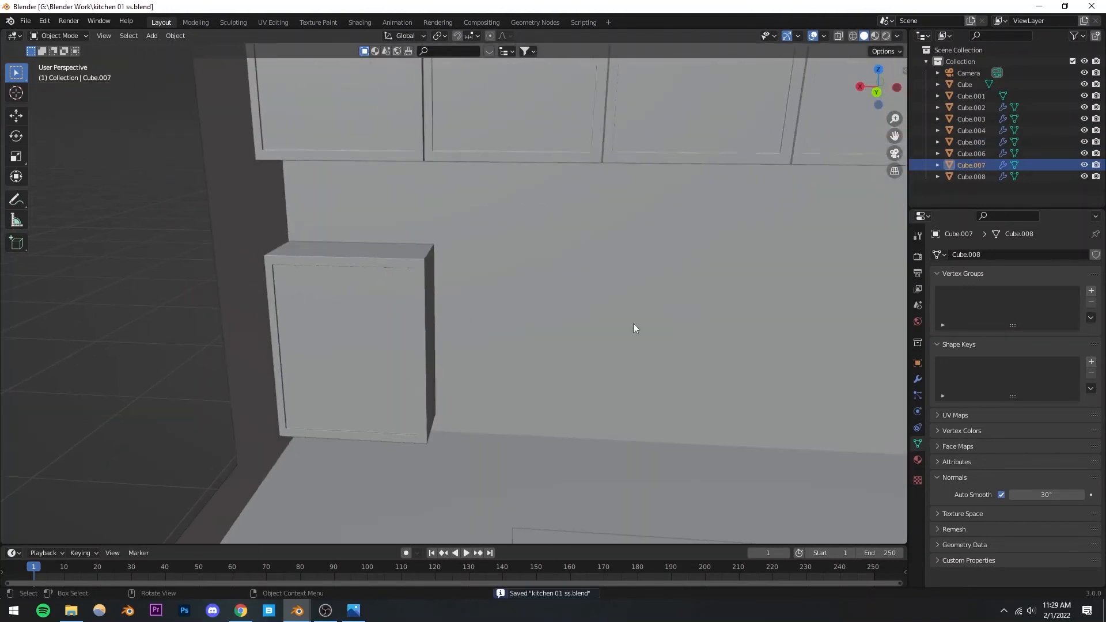
{"action": "scroll", "coordinate": [390, 295], "scroll_direction": "up", "scroll_amount": 2}
{"action": "middle_click_drag", "start_coordinate": [386, 295], "coordinate": [281, 300]}
{"action": "scroll", "coordinate": [400, 297], "scroll_direction": "down", "scroll_amount": 2}
{"action": "left_click", "coordinate": [434, 278]}
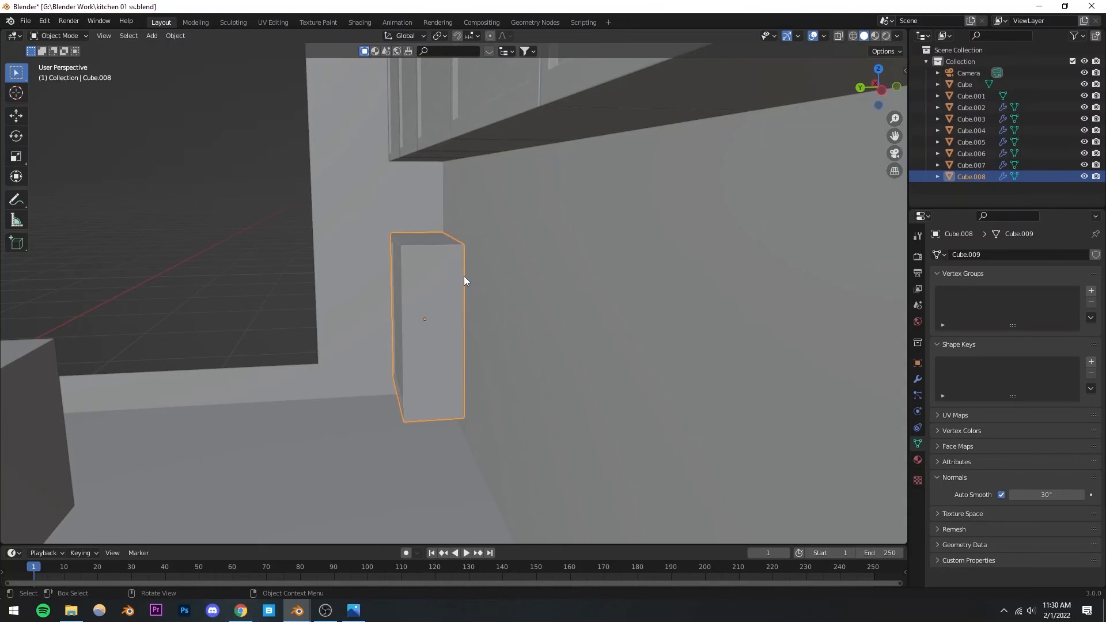
{"action": "key", "text": "s"}
{"action": "key", "text": "y"}
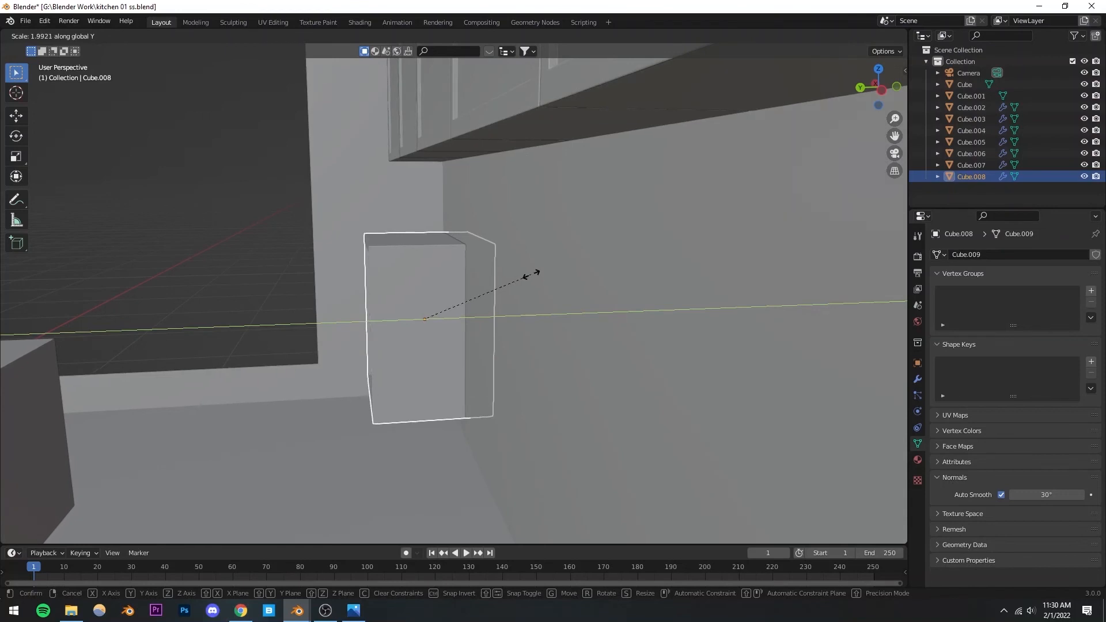
{"action": "left_click", "coordinate": [531, 273]}
Move the lower cabinet along Y in left orthographic view until its back is flush with the wall
{"action": "key", "text": "ctrl+KP_3"}
{"action": "scroll", "coordinate": [452, 302], "scroll_direction": "up", "scroll_amount": 1}
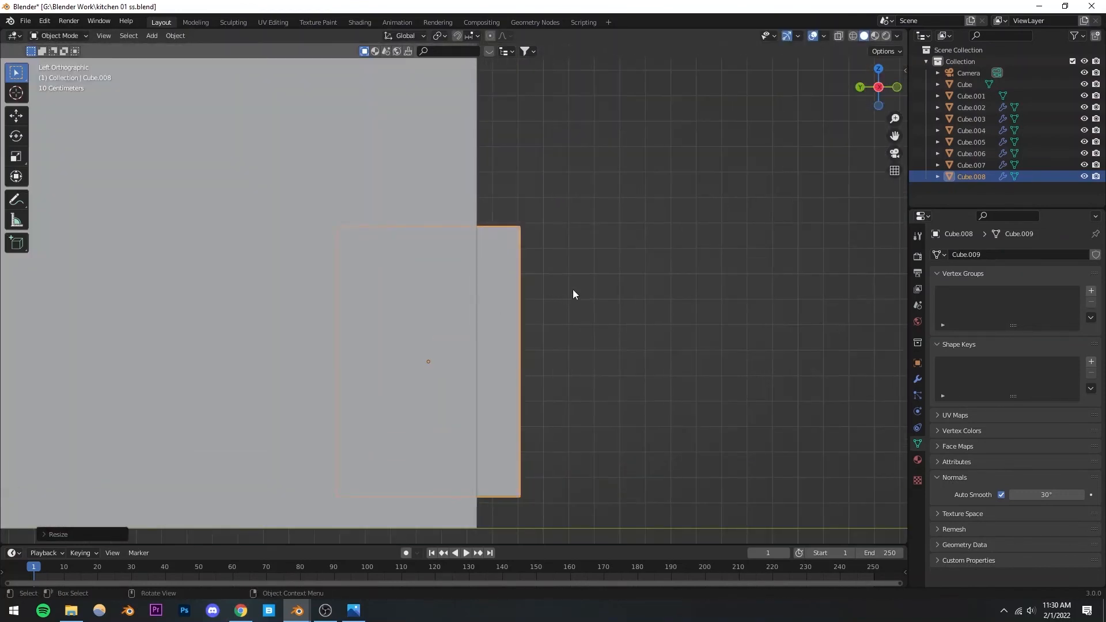
{"action": "key", "text": "g"}
{"action": "left_click", "coordinate": [530, 290]}
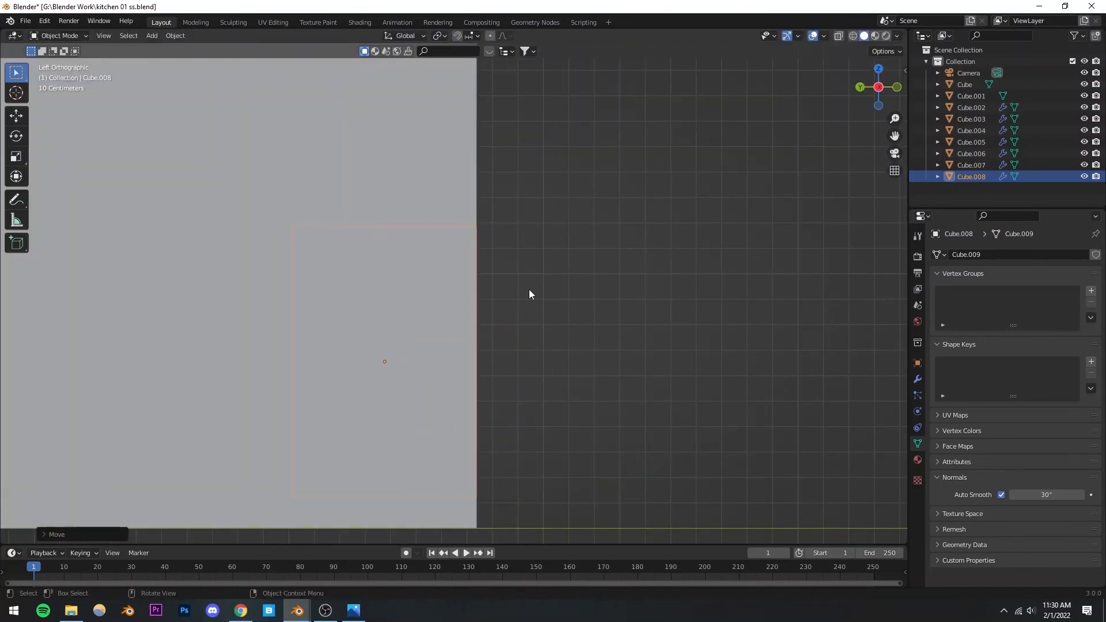
Scale the lower cabinet by about 0.95 along Z and widen it by about 1.49 along X
{"action": "middle_click_drag", "start_coordinate": [529, 294], "coordinate": [481, 304]}
{"action": "key", "text": "s"}
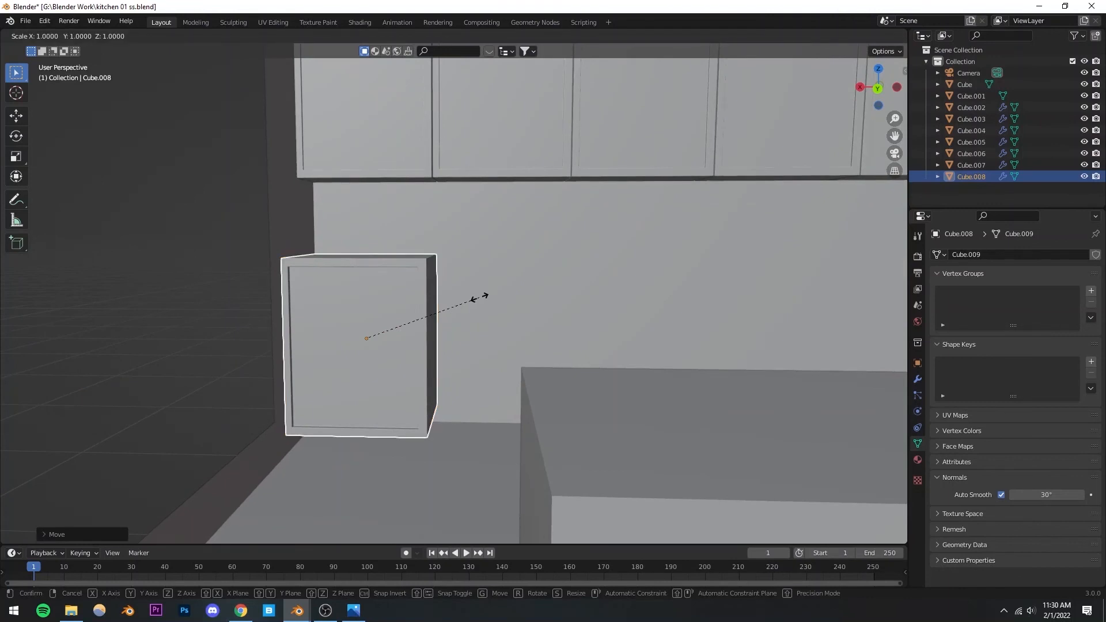
{"action": "key", "text": "z"}
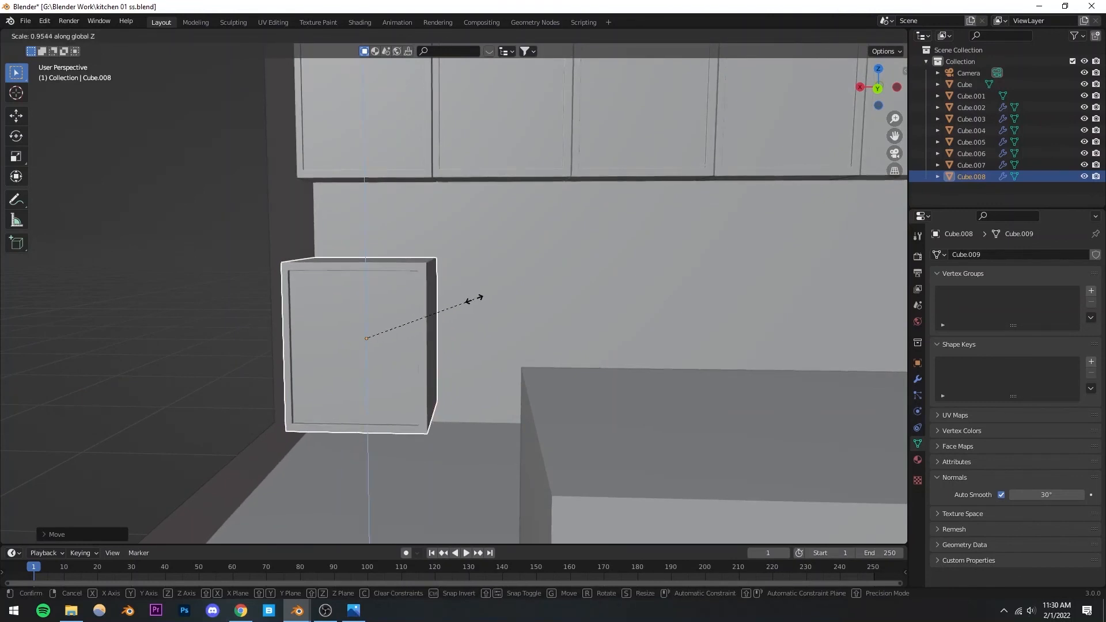
{"action": "left_click", "coordinate": [473, 301]}
{"action": "key", "text": "s"}
{"action": "key", "text": "x"}
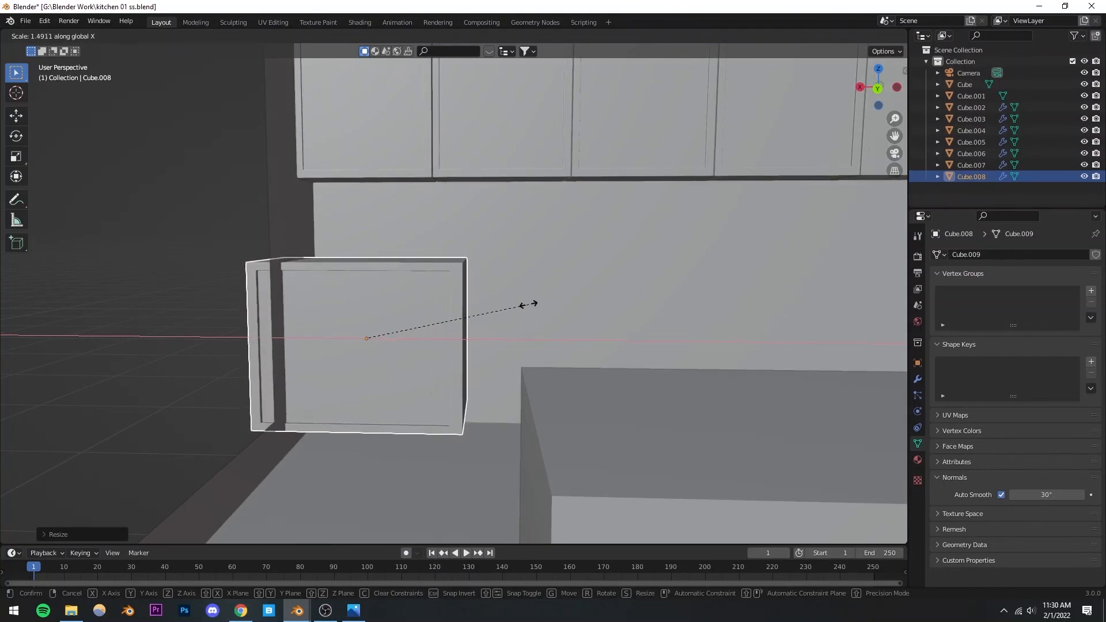
{"action": "left_click", "coordinate": [487, 307]}
Move the lower cabinet about 0.21 m in back orthographic view until its side is flush with the window-side end, and check the camera view
{"action": "key", "text": "ctrl+KP_1"}
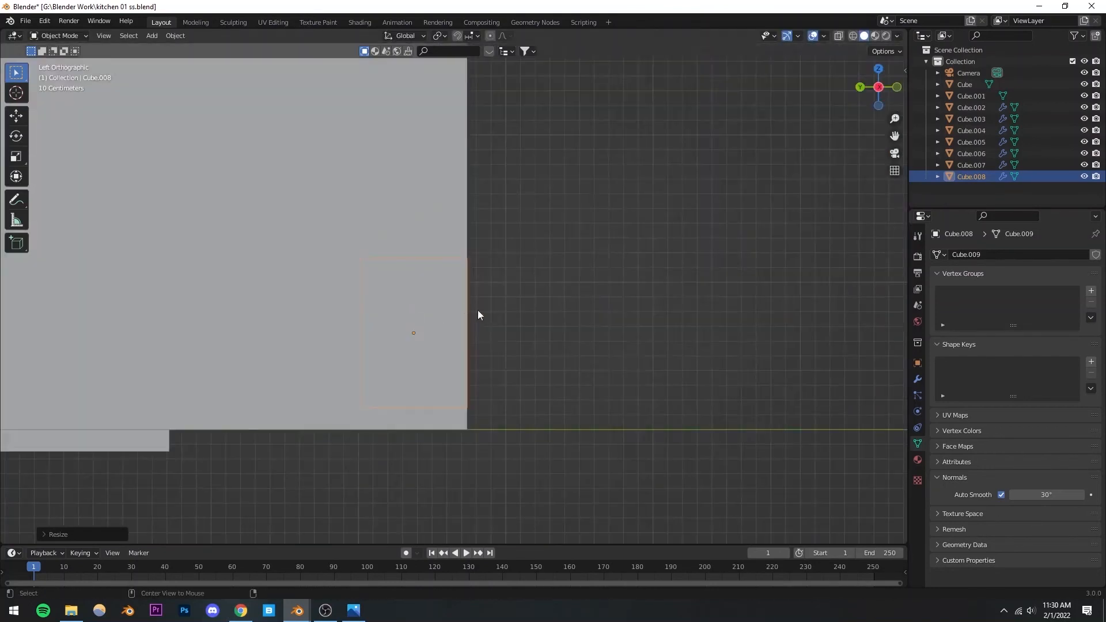
{"action": "key", "text": "g"}
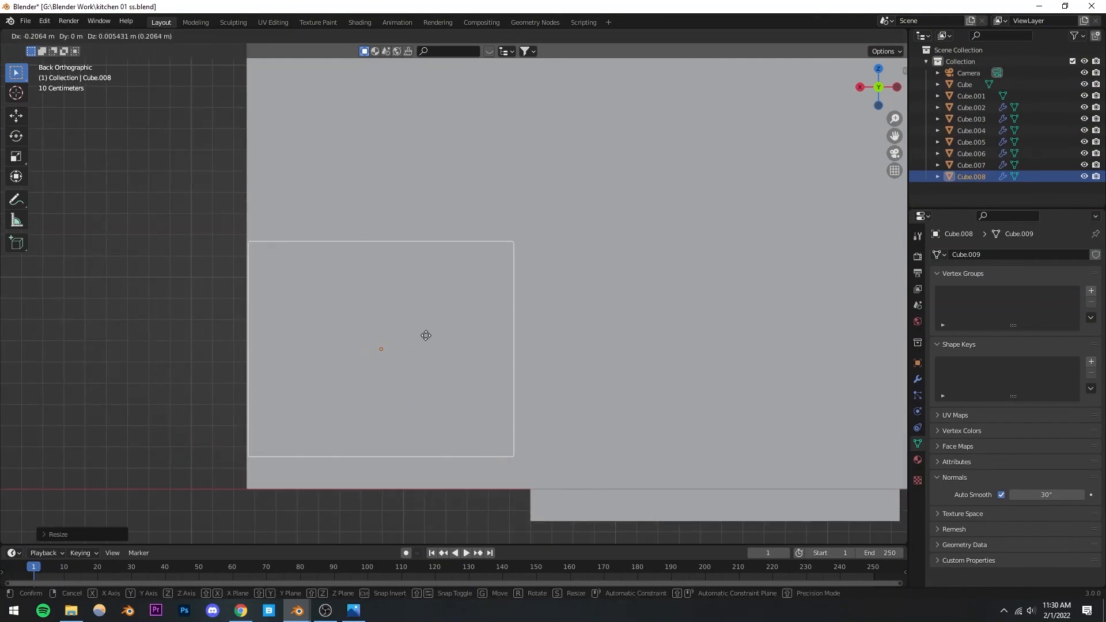
{"action": "left_click", "coordinate": [425, 335]}
{"action": "left_click", "coordinate": [895, 154]}
{"action": "left_click", "coordinate": [260, 311]}
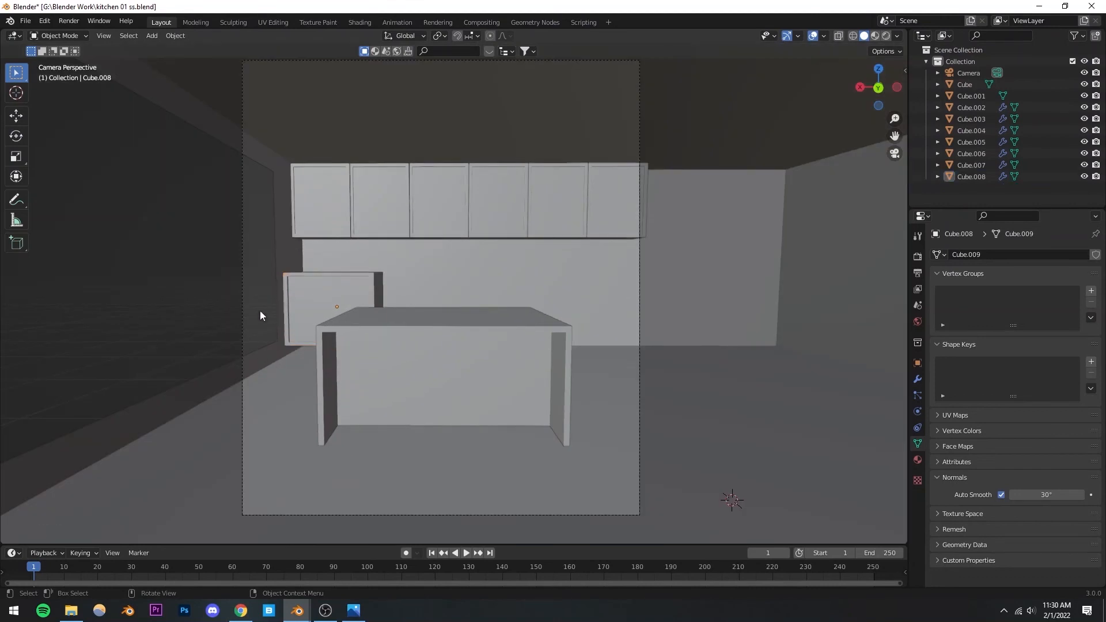
Reduce the lower cabinet's height by scaling it about 0.89 along Z in back orthographic view
{"action": "scroll", "coordinate": [288, 303], "scroll_direction": "down", "scroll_amount": 1}
{"action": "middle_click_drag", "start_coordinate": [315, 296], "coordinate": [374, 301]}
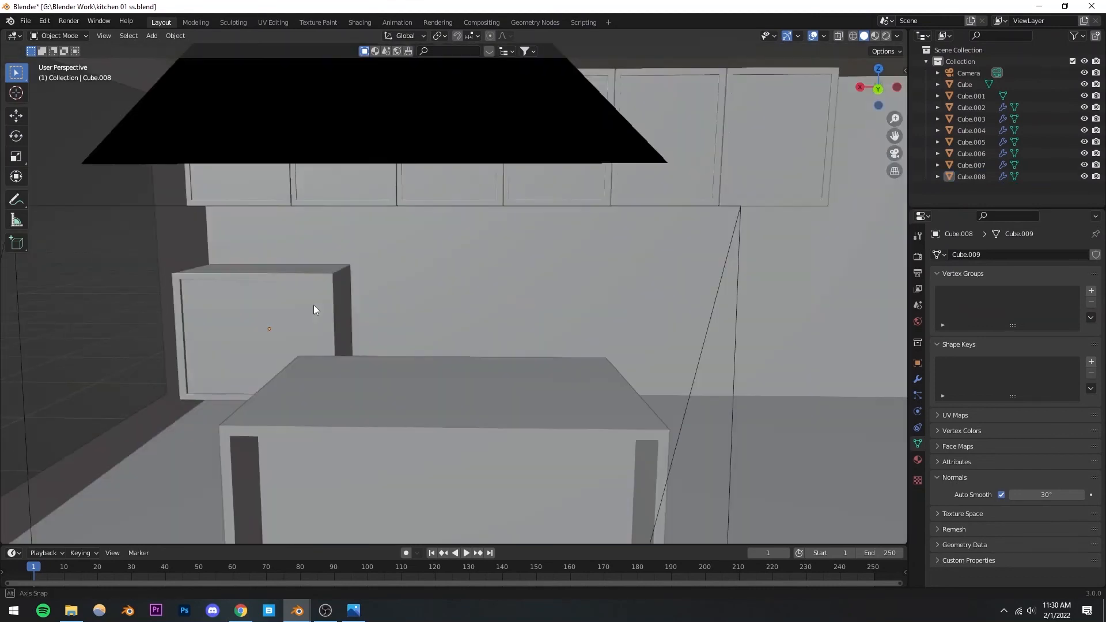
{"action": "scroll", "coordinate": [322, 302], "scroll_direction": "up", "scroll_amount": 3}
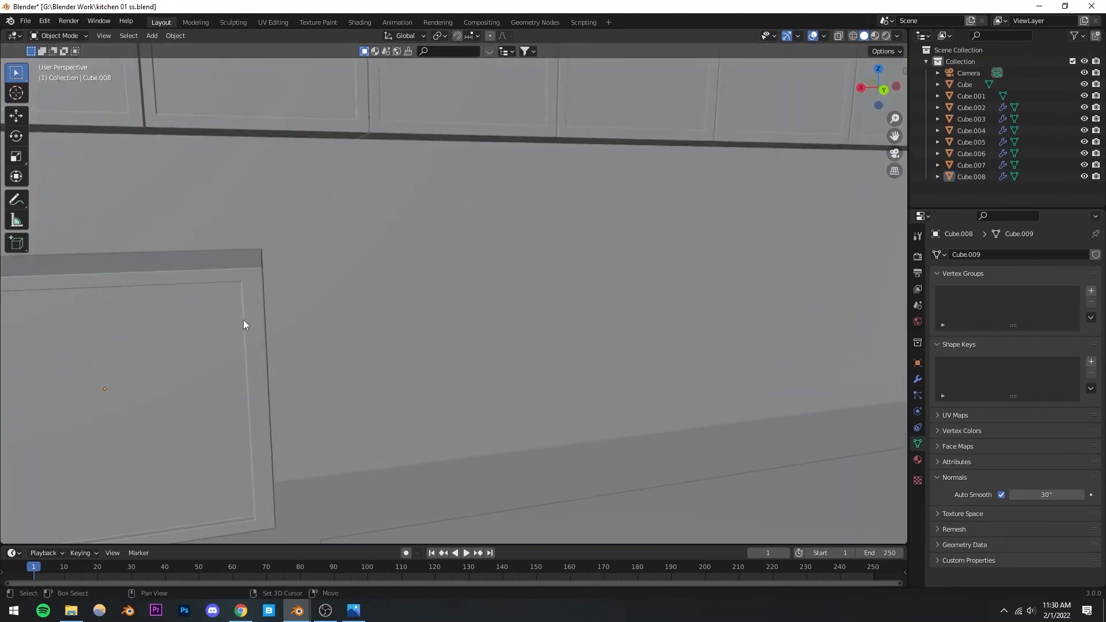
{"action": "middle_click_drag", "start_coordinate": [243, 320], "coordinate": [437, 305], "text": "shift"}
{"action": "left_click", "coordinate": [492, 282]}
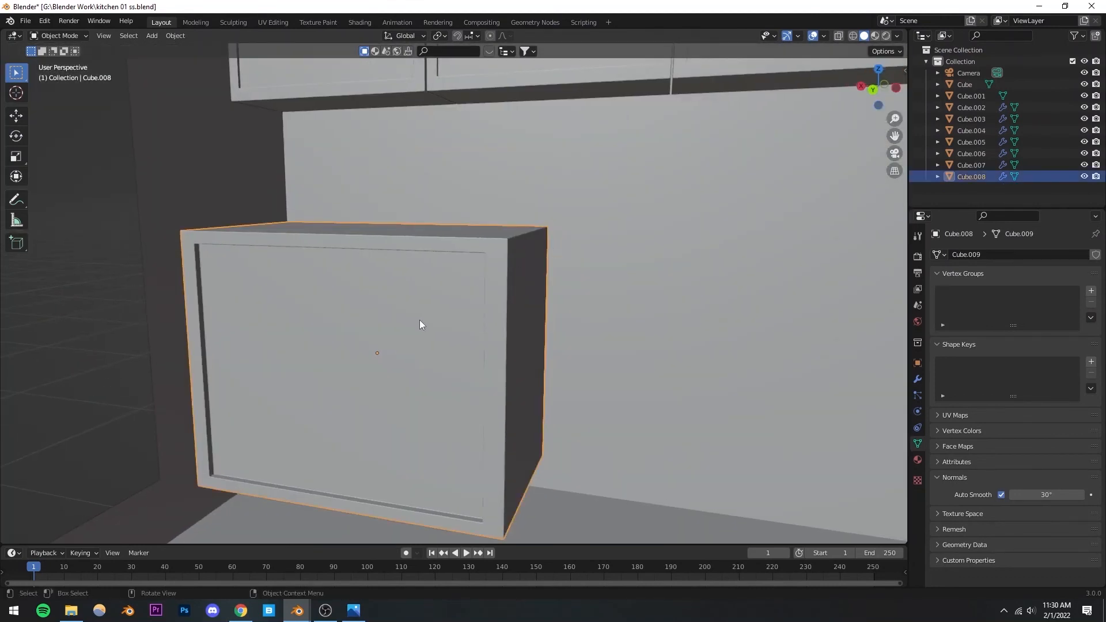
{"action": "key", "text": "ctrl+KP_1"}
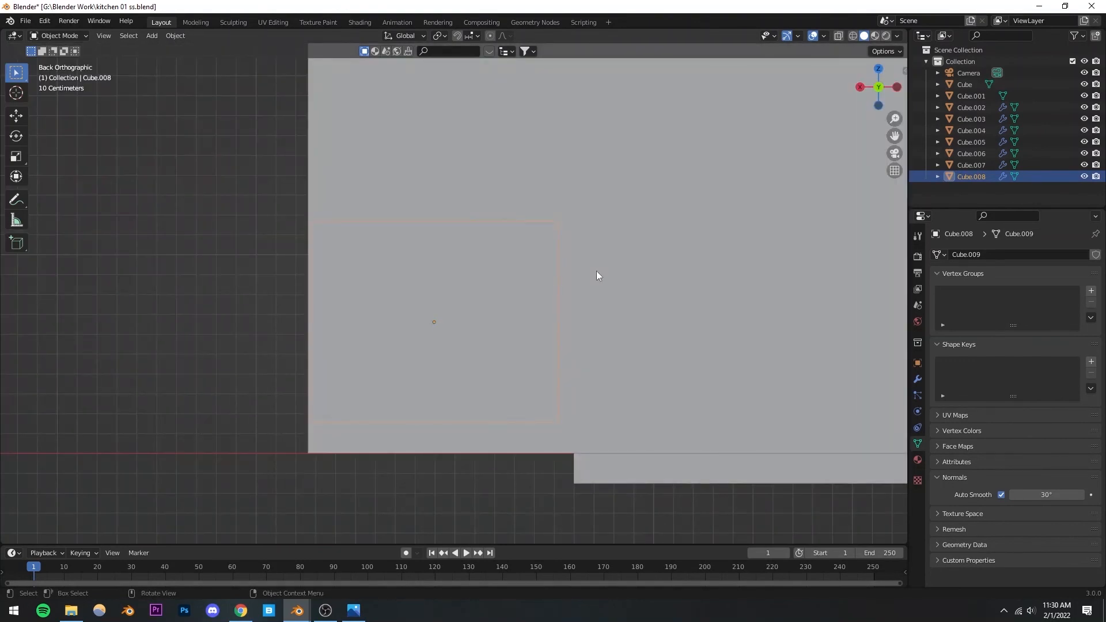
{"action": "key", "text": "s"}
{"action": "key", "text": "z"}
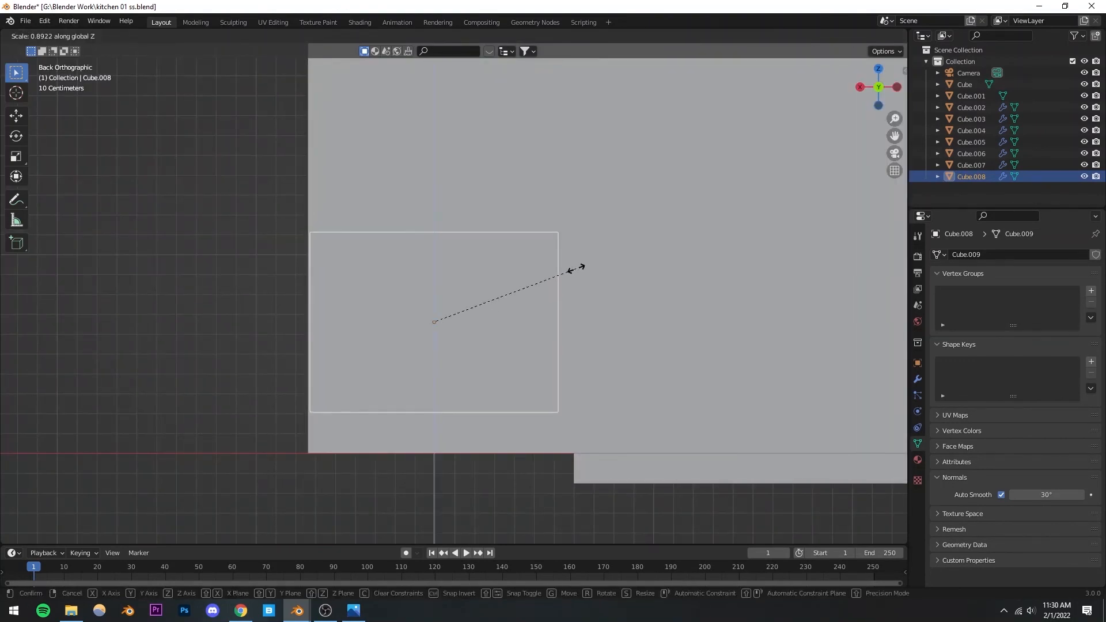
{"action": "left_click", "coordinate": [576, 268]}
{"action": "left_click", "coordinate": [894, 154]}
{"action": "key", "text": "alt+a"}
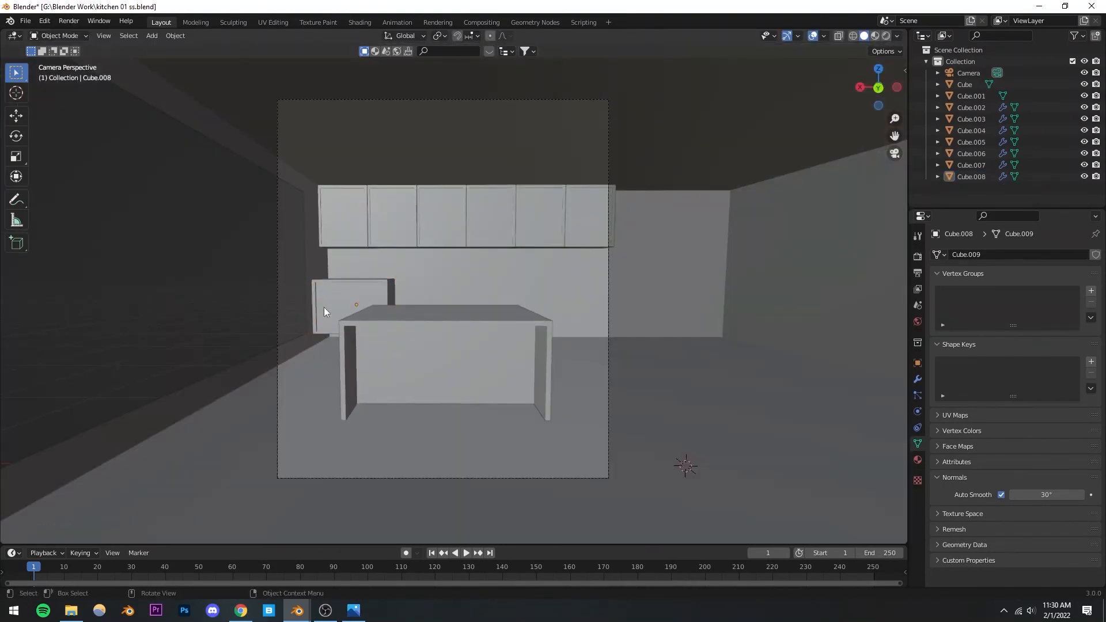
Move the lower cabinet slightly along Y toward the back wall, save the file and return to the camera view
{"action": "middle_click_drag", "start_coordinate": [327, 310], "coordinate": [362, 354]}
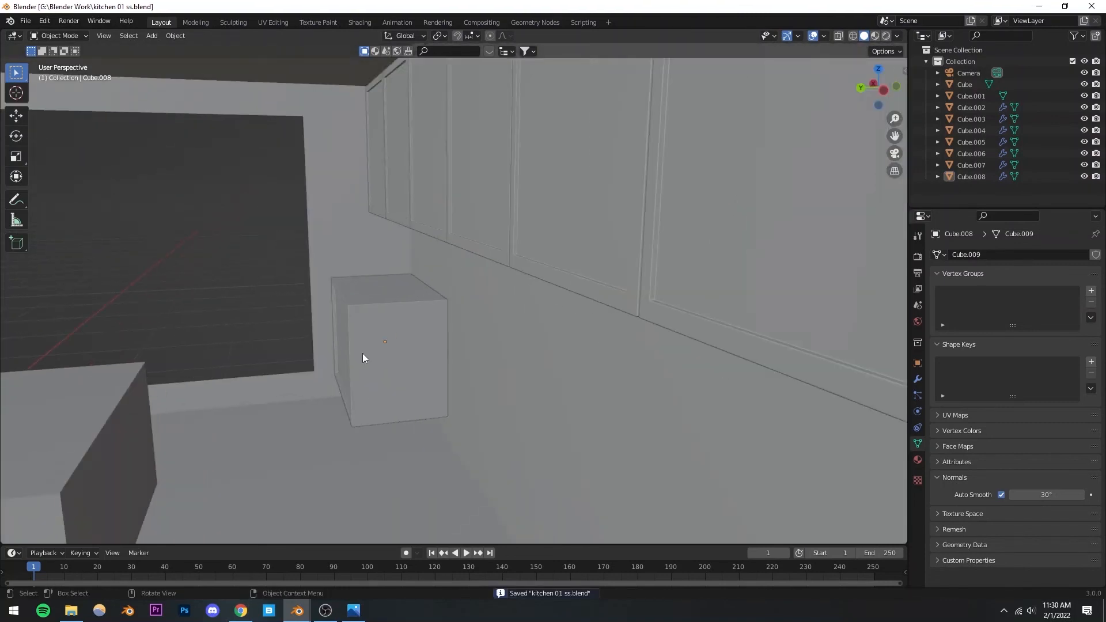
{"action": "left_click", "coordinate": [363, 354]}
{"action": "key", "text": "g"}
{"action": "key", "text": "y"}
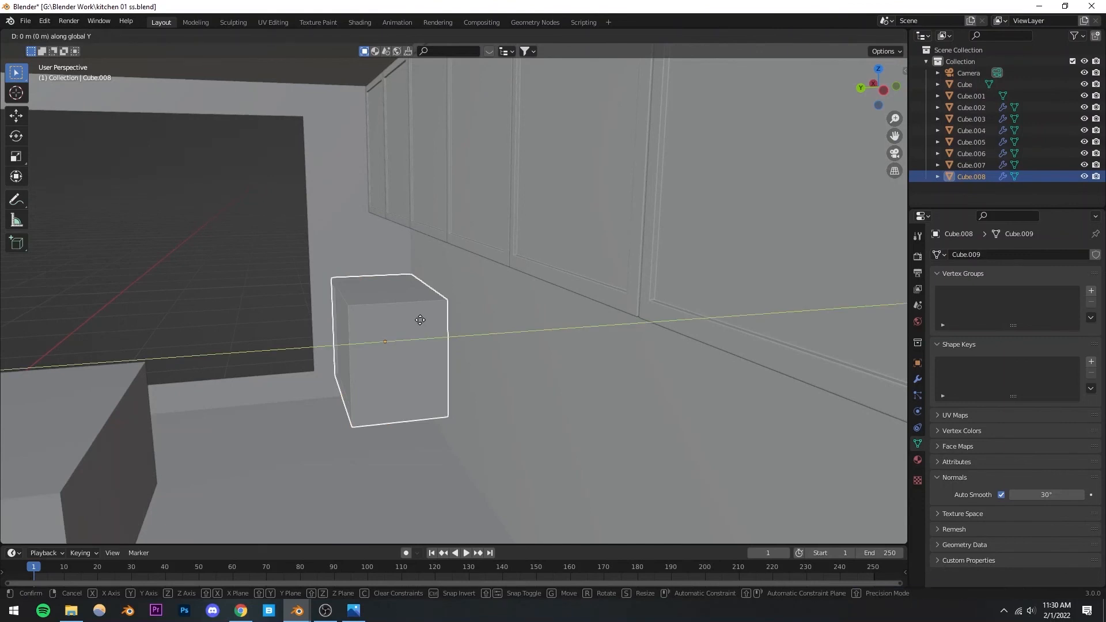
{"action": "left_click", "coordinate": [425, 324]}
{"action": "key", "text": "ctrl+s"}
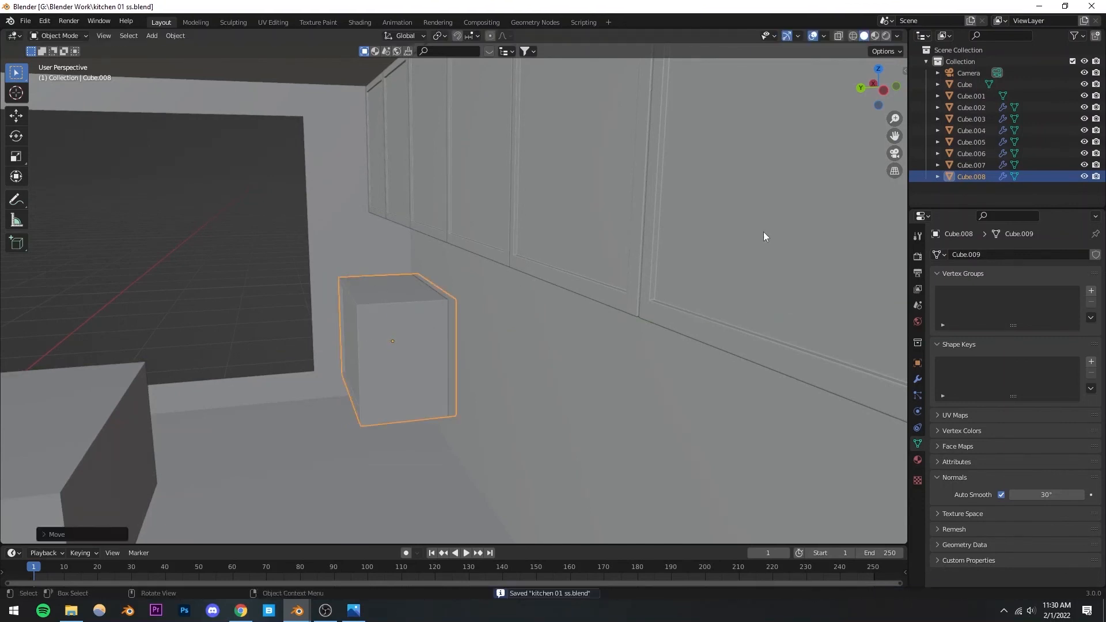
{"action": "left_click", "coordinate": [895, 151]}
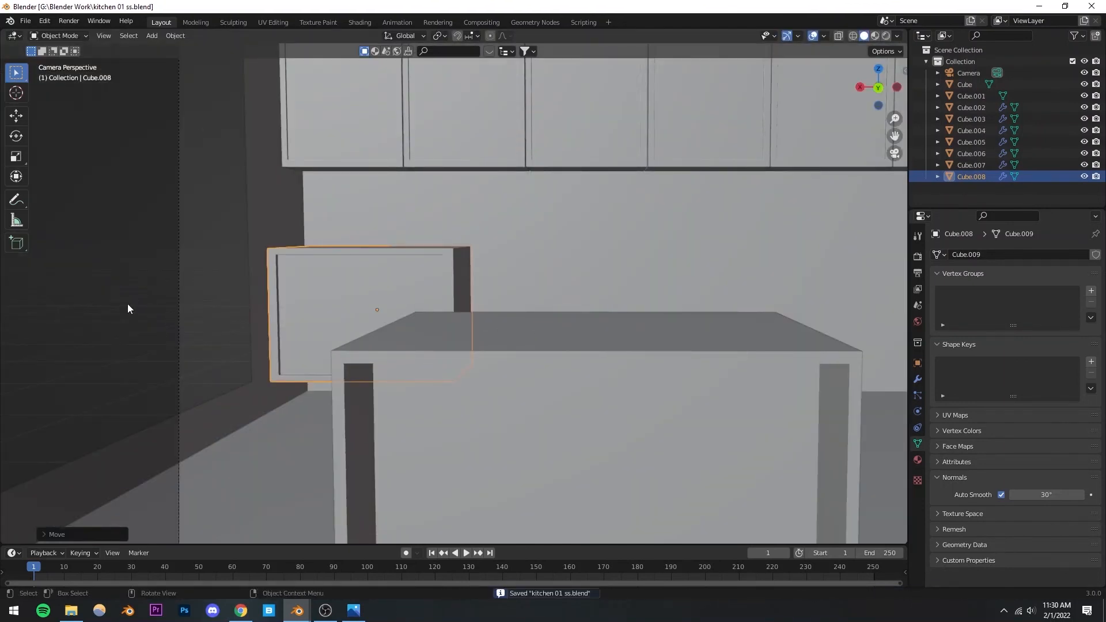
{"action": "left_click", "coordinate": [128, 309]}
Duplicate the lower cabinet in back orthographic view and place the copy about 1.29 m along X beside the original
{"action": "scroll", "coordinate": [447, 323], "scroll_direction": "down", "scroll_amount": 5}
{"action": "scroll", "coordinate": [385, 329], "scroll_direction": "up", "scroll_amount": 3}
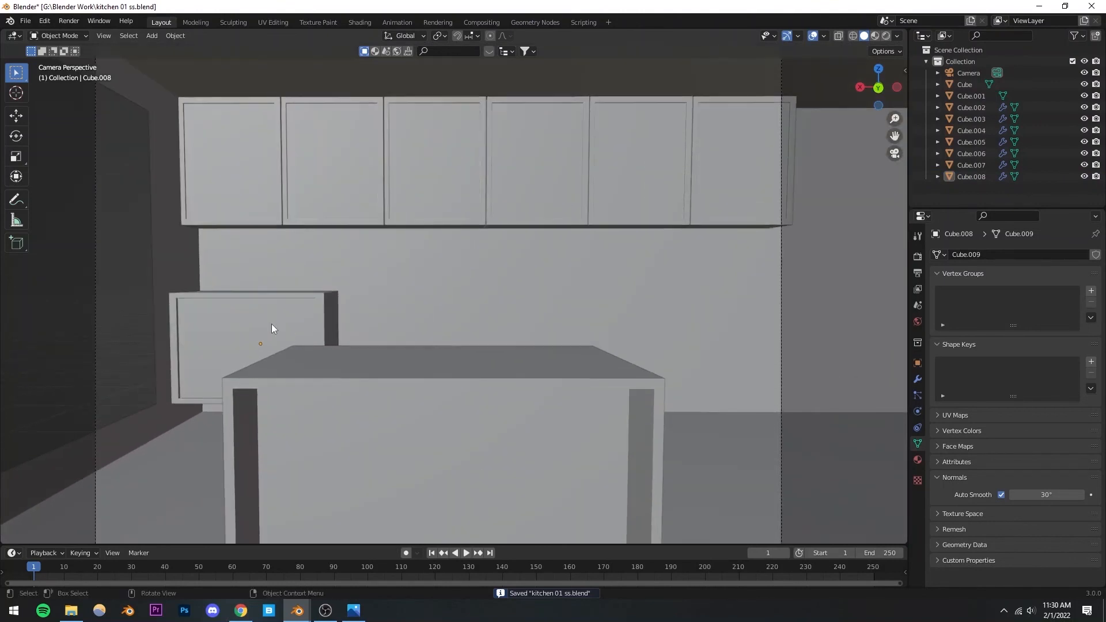
{"action": "left_click", "coordinate": [271, 324]}
{"action": "key", "text": "KP_Decimal"}
{"action": "key", "text": "ctrl+KP_1"}
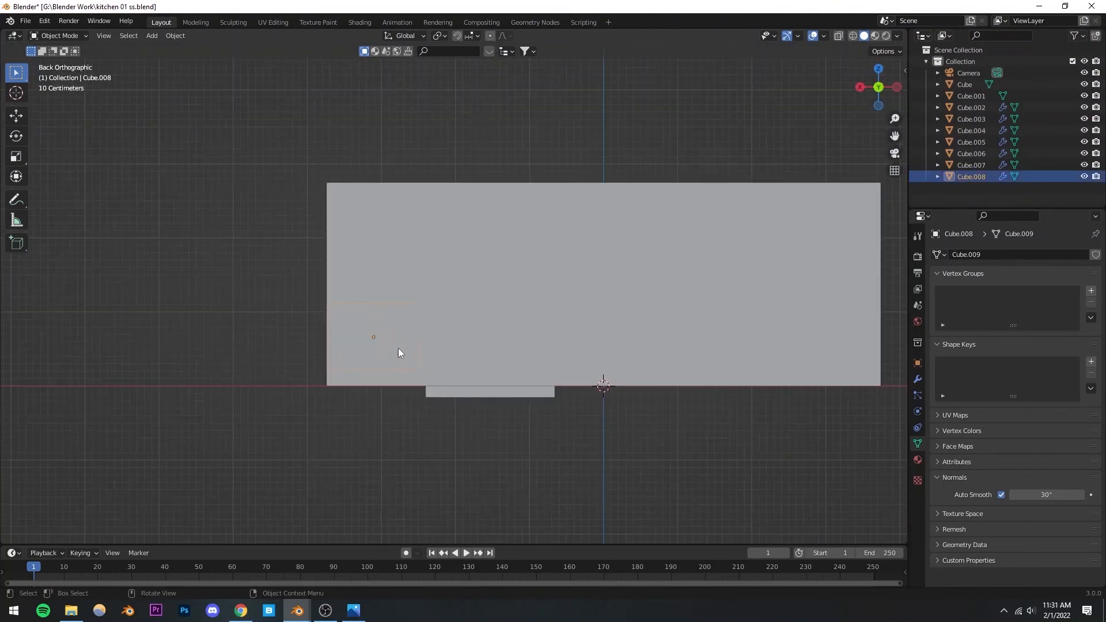
{"action": "scroll", "coordinate": [344, 340], "scroll_direction": "up", "scroll_amount": 3}
{"action": "key", "text": "shift+d"}
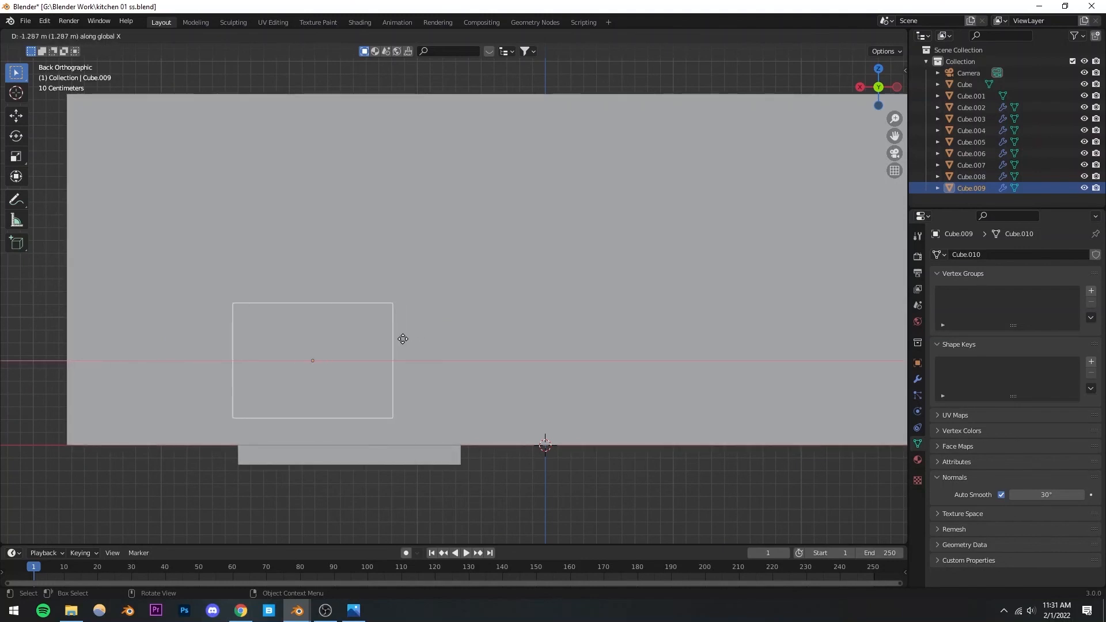
{"action": "left_click", "coordinate": [403, 338]}
Turn on X-ray and move the copied cabinet about 0.03 m along X to sit against the first one
{"action": "left_click", "coordinate": [839, 35]}
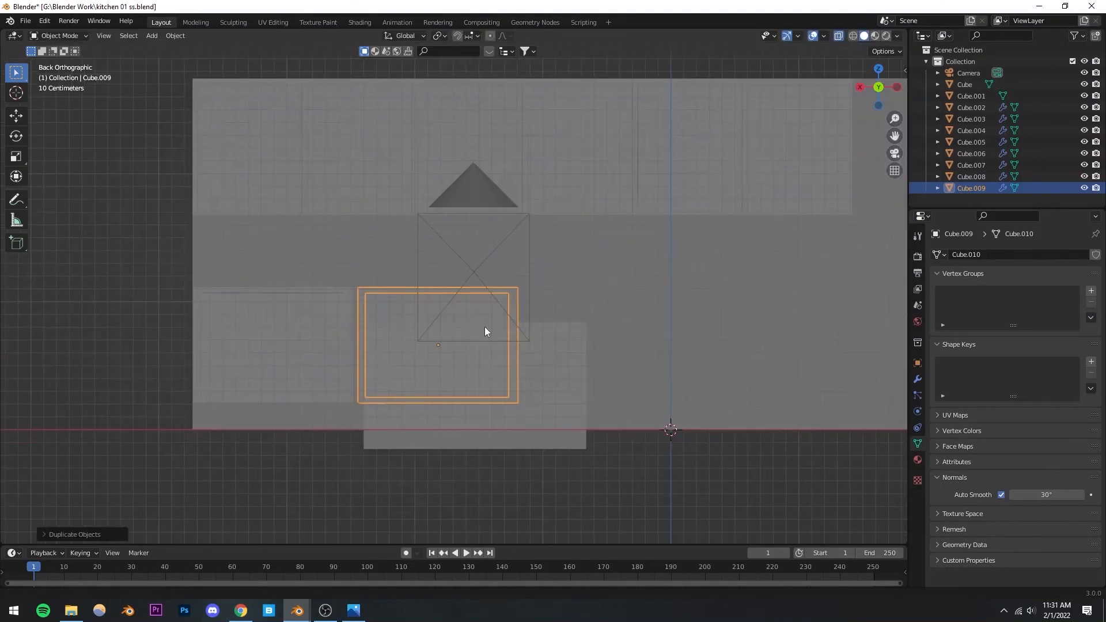
{"action": "scroll", "coordinate": [485, 326], "scroll_direction": "up", "scroll_amount": 4}
{"action": "key", "text": "KP_Decimal"}
{"action": "key", "text": "g"}
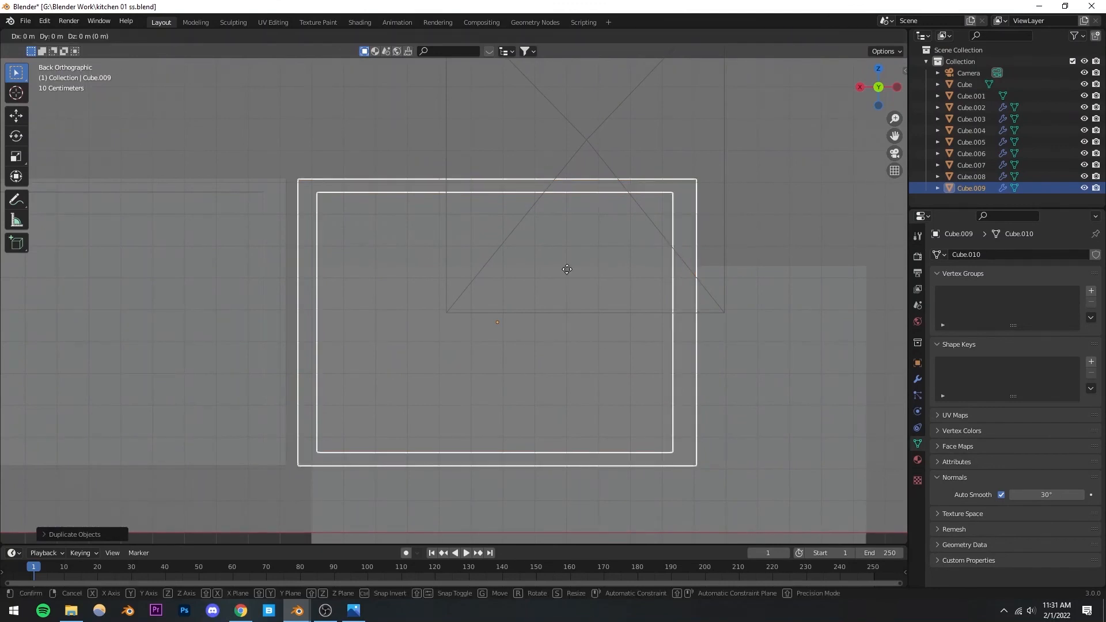
{"action": "key", "text": "x"}
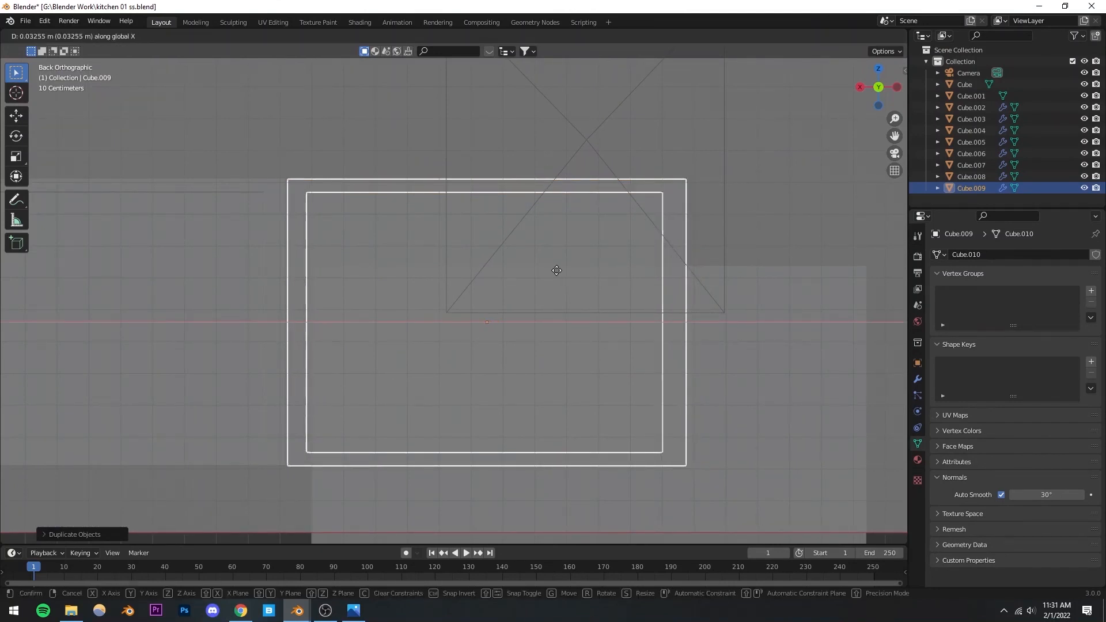
{"action": "left_click", "coordinate": [558, 271]}
Duplicate both lower cabinets together along X to extend the row to four base cabinets
{"action": "scroll", "coordinate": [441, 308], "scroll_direction": "down", "scroll_amount": 4}
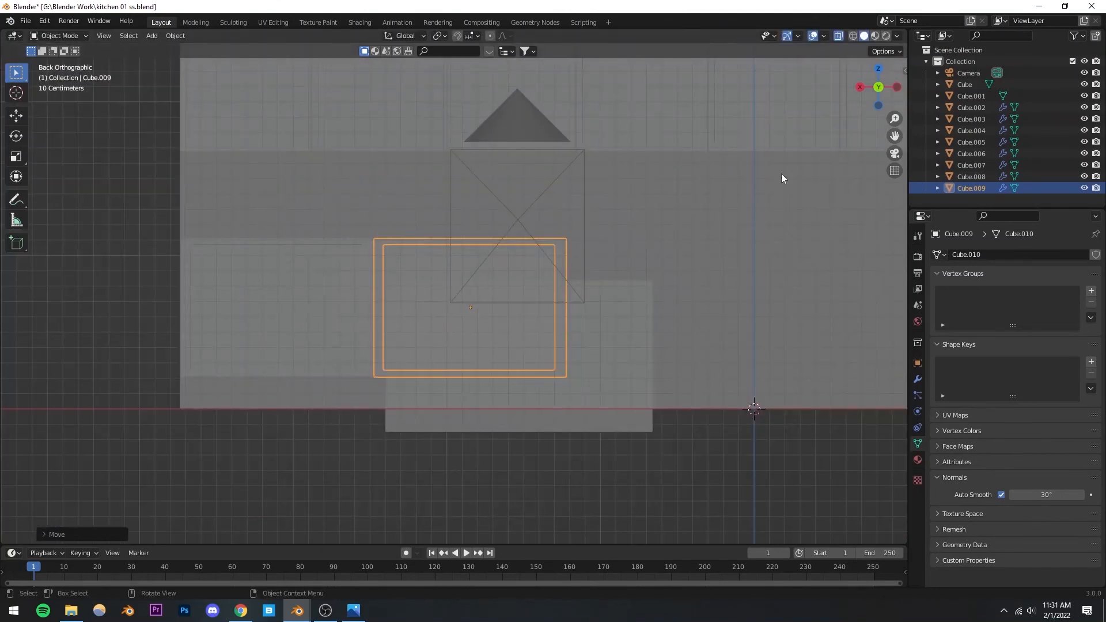
{"action": "left_click", "coordinate": [971, 176], "text": "ctrl"}
{"action": "middle_click_drag", "start_coordinate": [340, 345], "coordinate": [238, 333], "text": "shift"}
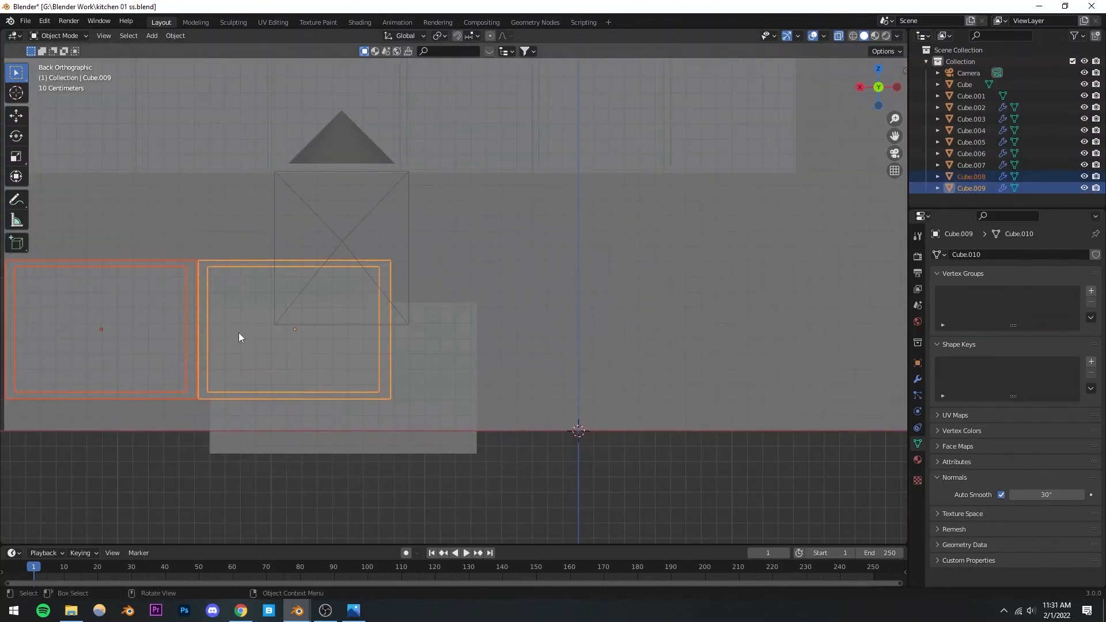
{"action": "key", "text": "shift+d"}
{"action": "key", "text": "x"}
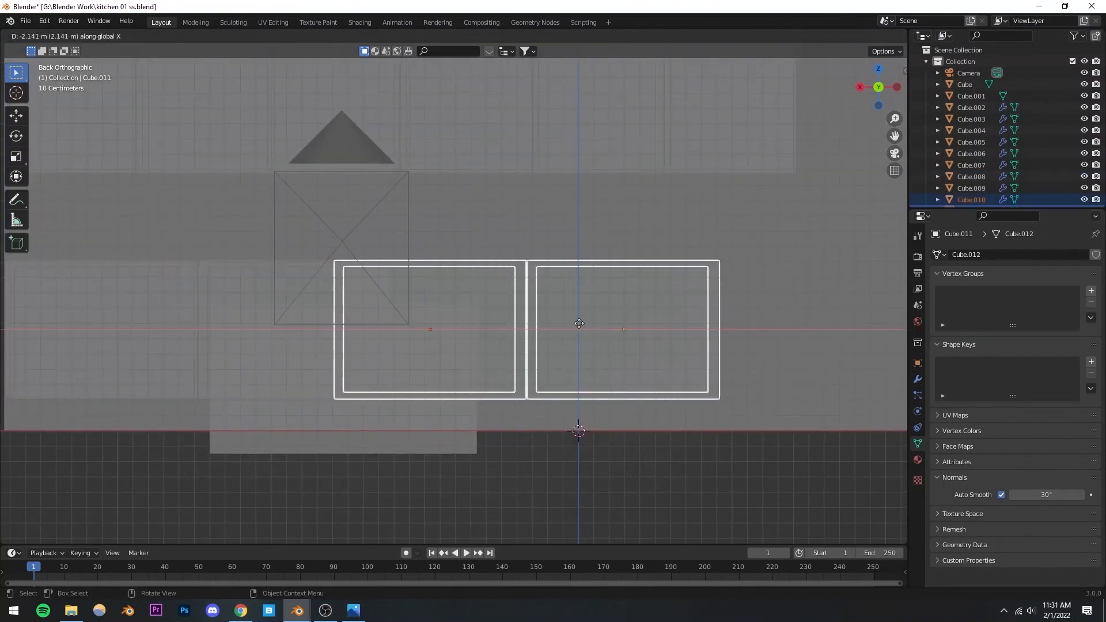
{"action": "left_click", "coordinate": [617, 310]}
Nudge the duplicated cabinet pair along X to align its edge with the first pair, and save the file
{"action": "scroll", "coordinate": [346, 309], "scroll_direction": "up", "scroll_amount": 5}
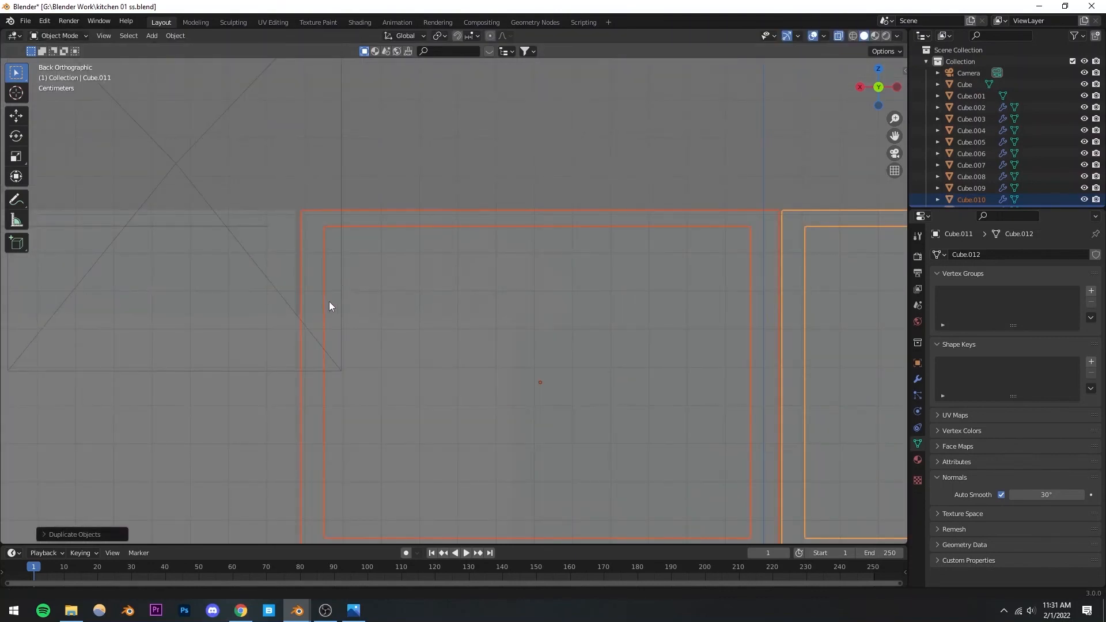
{"action": "middle_click_drag", "start_coordinate": [330, 303], "coordinate": [317, 321], "text": "shift"}
{"action": "key", "text": "g"}
{"action": "key", "text": "x"}
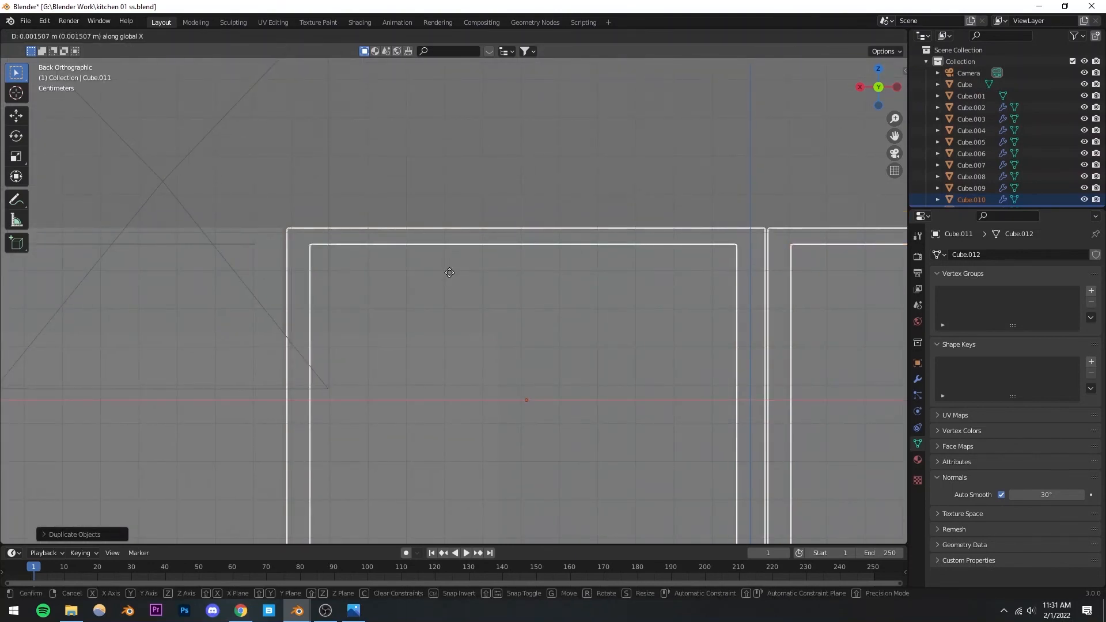
{"action": "left_click", "coordinate": [445, 274]}
{"action": "scroll", "coordinate": [413, 288], "scroll_direction": "down", "scroll_amount": 6}
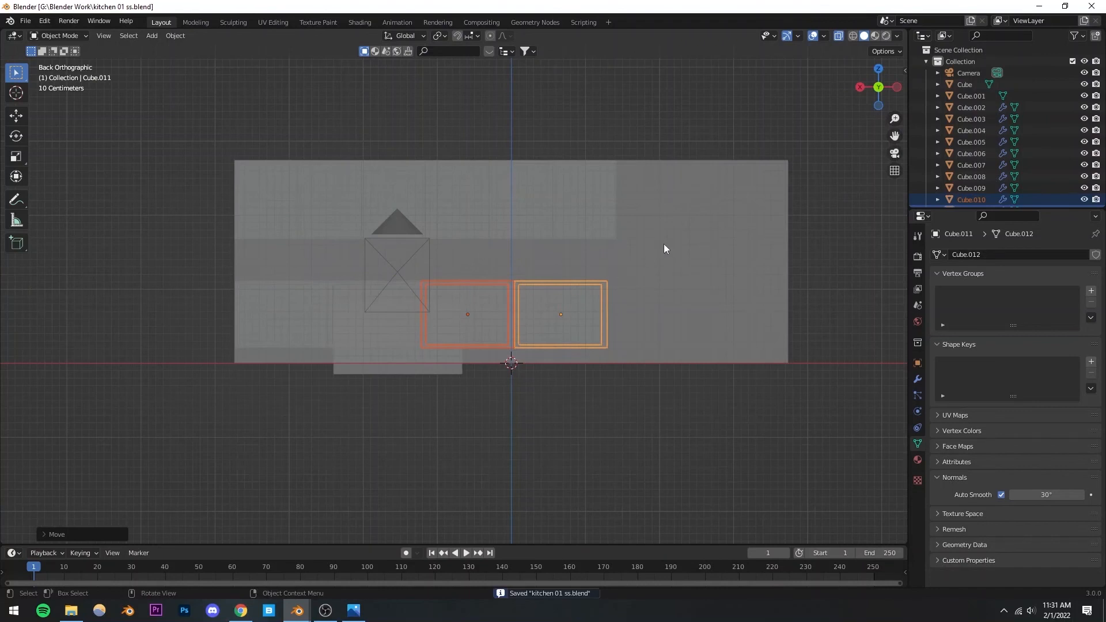
Turn off X-ray and examine the wall and base cabinet rows through the camera and from inside the room
{"action": "left_click", "coordinate": [895, 153]}
{"action": "scroll", "coordinate": [581, 311], "scroll_direction": "down", "scroll_amount": 2}
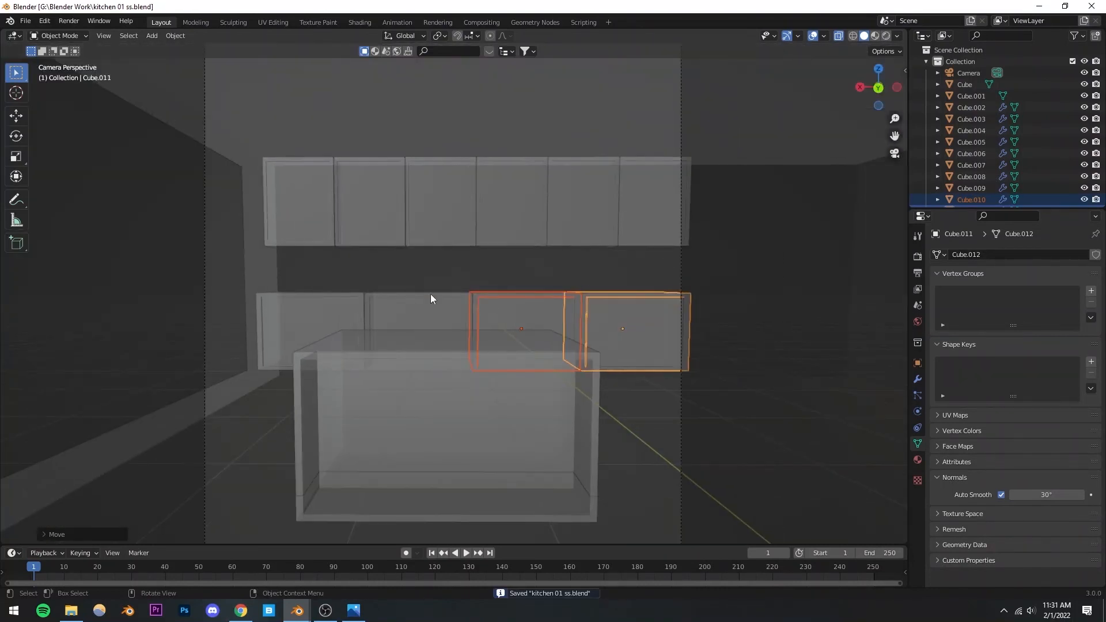
{"action": "key", "text": "alt+a"}
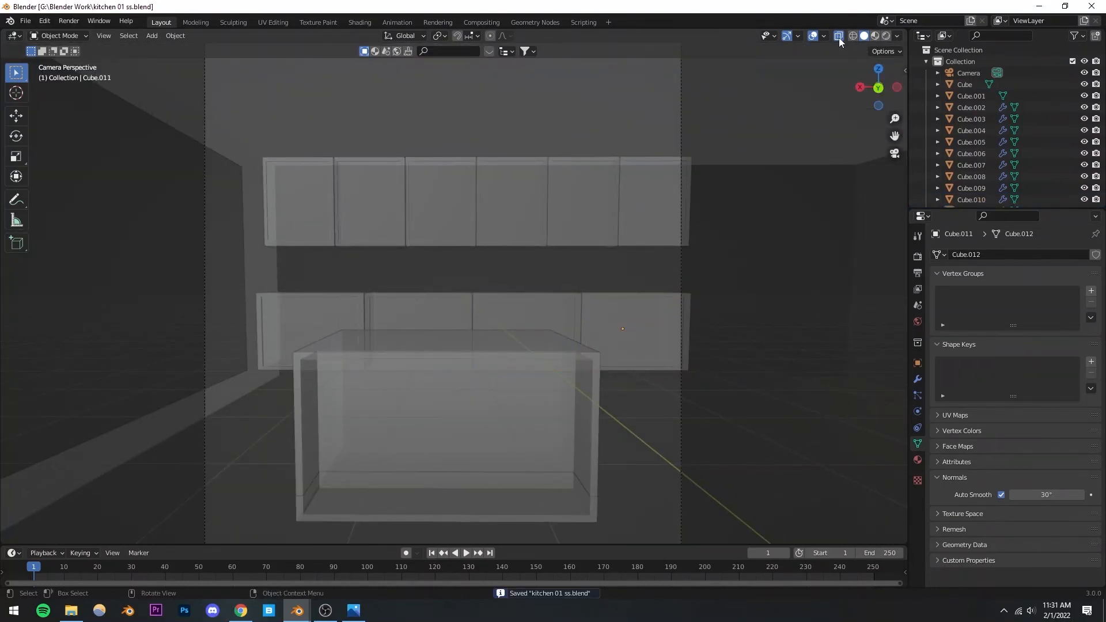
{"action": "left_click", "coordinate": [839, 37]}
{"action": "scroll", "coordinate": [501, 290], "scroll_direction": "down", "scroll_amount": 2}
{"action": "scroll", "coordinate": [499, 292], "scroll_direction": "up", "scroll_amount": 1}
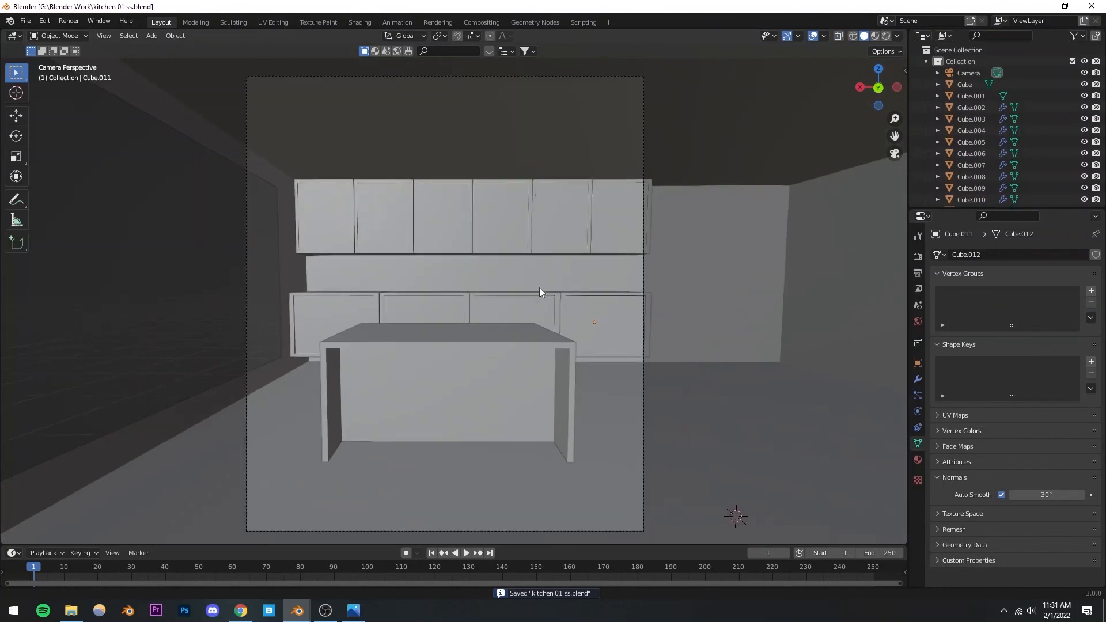
{"action": "middle_click_drag", "start_coordinate": [539, 288], "coordinate": [534, 279], "text": "shift"}
{"action": "middle_click_drag", "start_coordinate": [348, 299], "coordinate": [472, 320]}
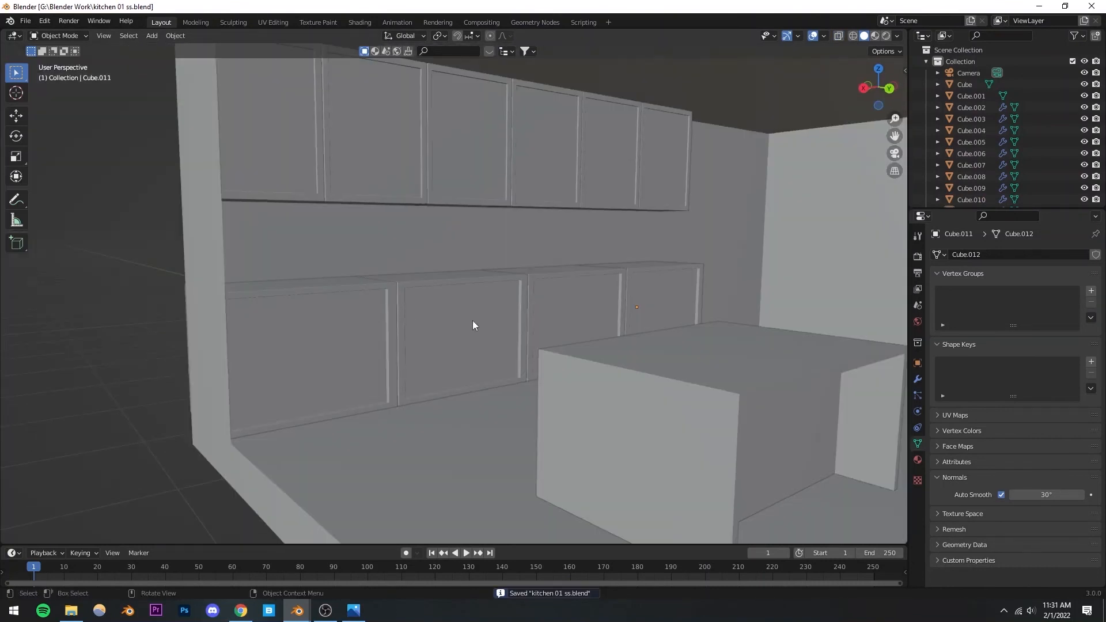
{"action": "scroll", "coordinate": [474, 321], "scroll_direction": "down", "scroll_amount": 3}
{"action": "mouse_move", "coordinate": [562, 318]}
{"action": "middle_mouse_down"}
{"action": "mouse_move", "coordinate": [572, 318]}
{"action": "mouse_move", "coordinate": [541, 313]}
{"action": "middle_mouse_up"}
{"action": "scroll", "coordinate": [541, 312], "scroll_direction": "up", "scroll_amount": 5}
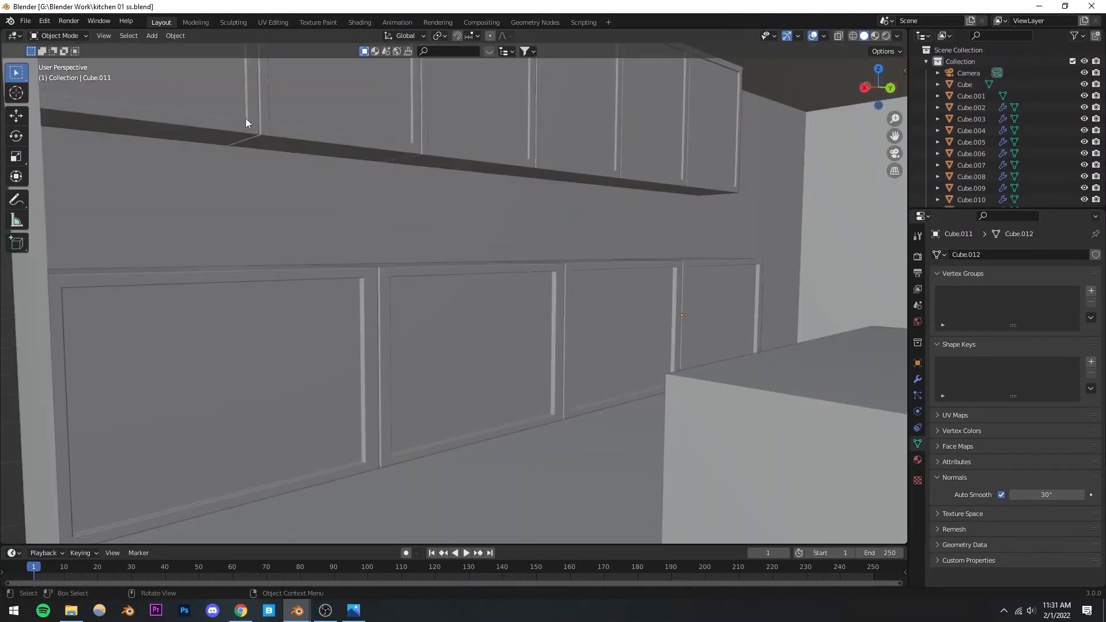
Add a cube and, in the right side view, move it in the YZ plane toward the back wall below floor level
{"action": "left_click", "coordinate": [152, 35]}
{"action": "mouse_move", "coordinate": [167, 49]}
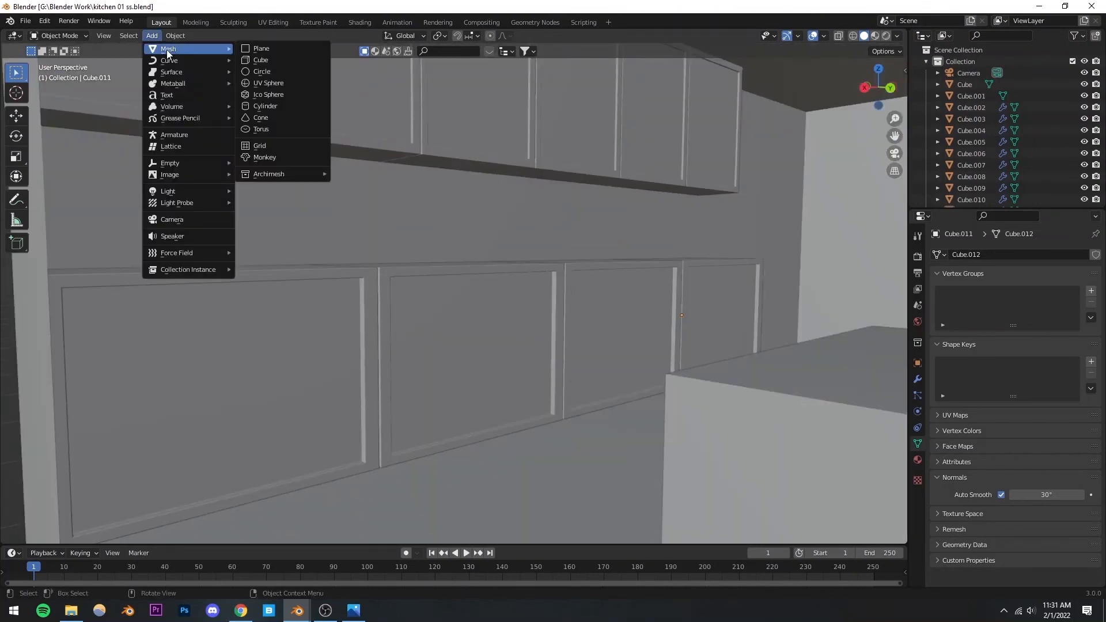
{"action": "left_click", "coordinate": [265, 56]}
{"action": "scroll", "coordinate": [513, 290], "scroll_direction": "down", "scroll_amount": 8}
{"action": "key", "text": "KP_3"}
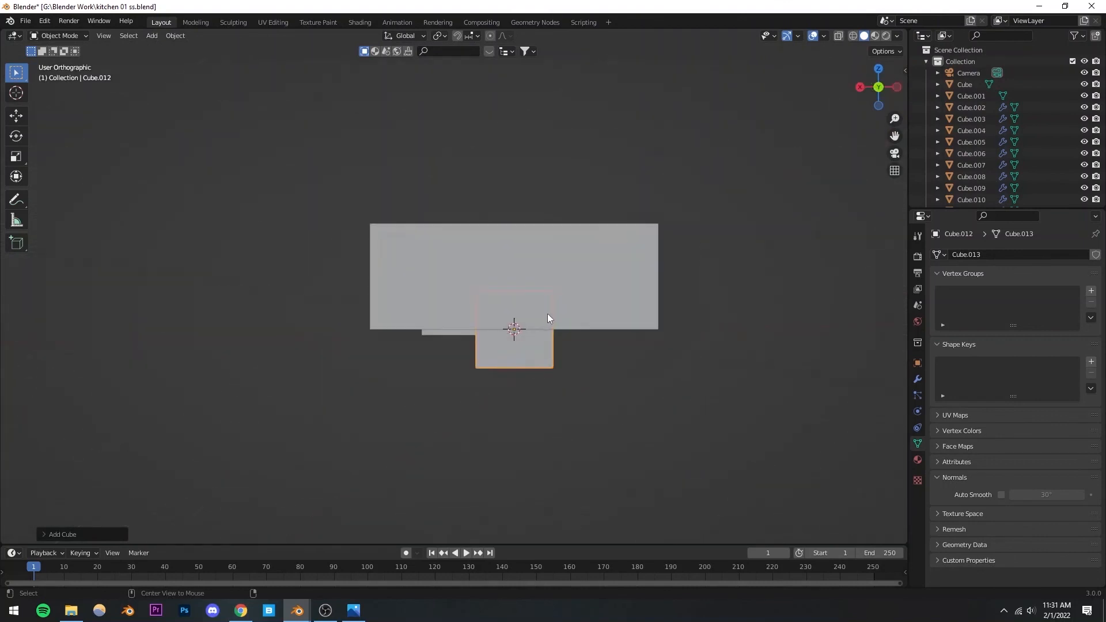
{"action": "scroll", "coordinate": [557, 313], "scroll_direction": "up", "scroll_amount": 3}
{"action": "key", "text": "g"}
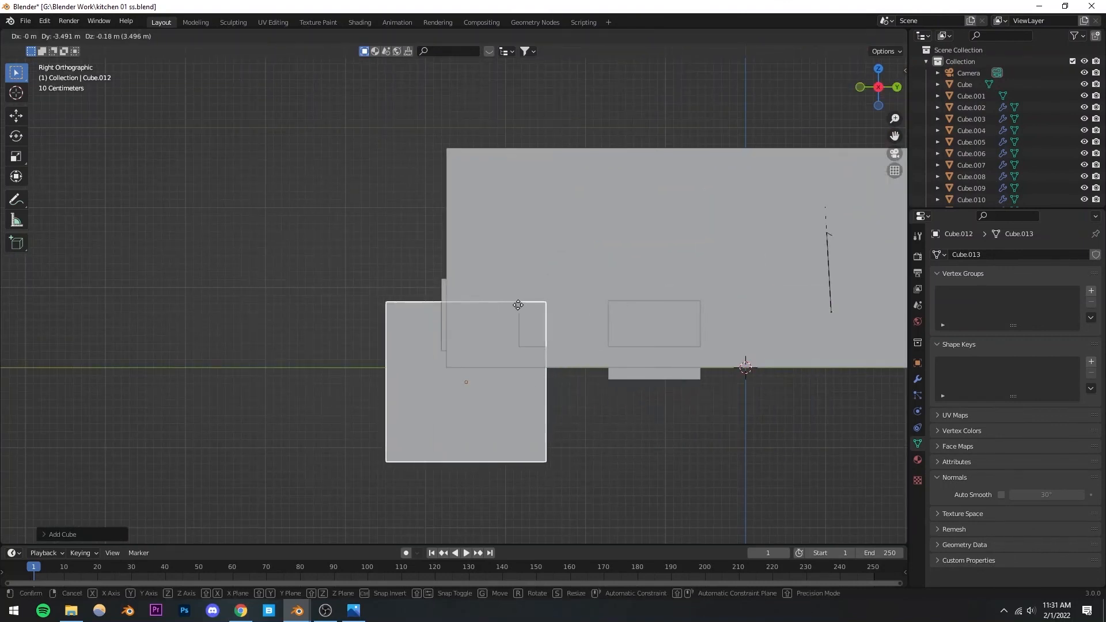
{"action": "left_click", "coordinate": [469, 309]}
Scale the new cube down uniformly, position it beneath the base cabinets as a plinth block, and save the file
{"action": "key", "text": "s"}
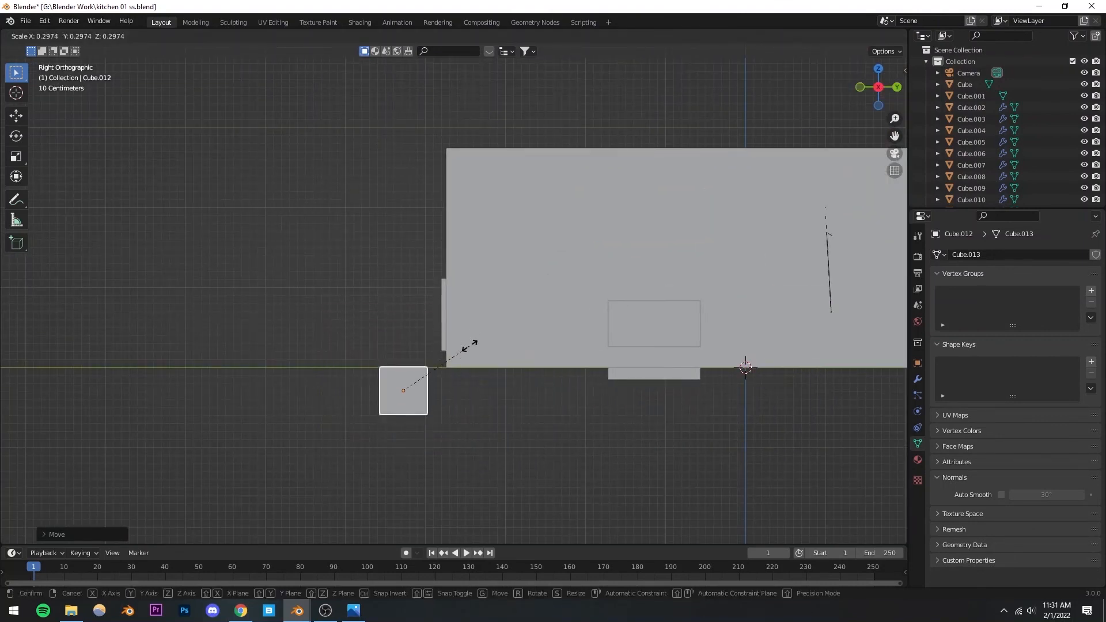
{"action": "left_click", "coordinate": [500, 334]}
{"action": "key", "text": "g"}
{"action": "left_click", "coordinate": [524, 321]}
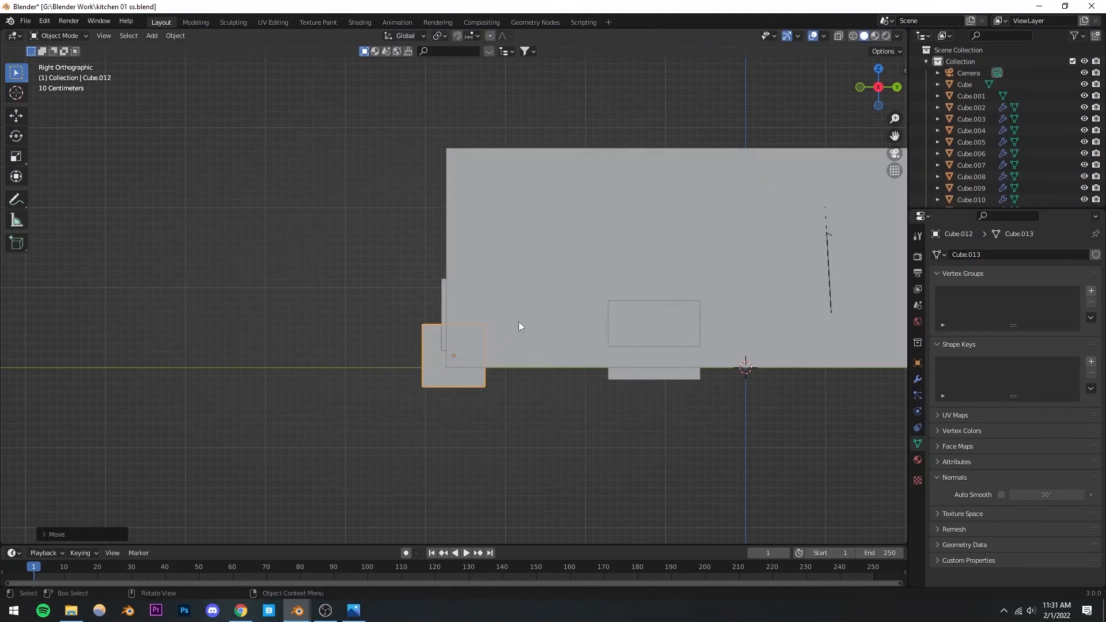
{"action": "key", "text": "ctrl+s"}
In the top view, stretch the plinth block along X to span the full width of the room
{"action": "middle_click_drag", "start_coordinate": [521, 321], "coordinate": [466, 367]}
{"action": "scroll", "coordinate": [489, 340], "scroll_direction": "down", "scroll_amount": 5}
{"action": "key", "text": "s"}
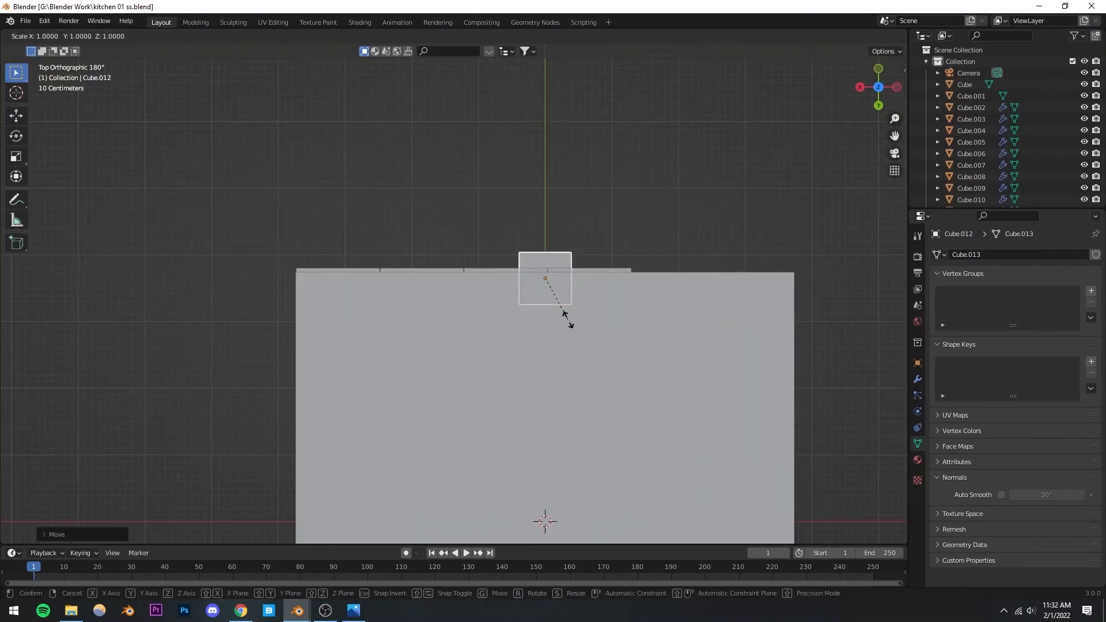
{"action": "key", "text": "x"}
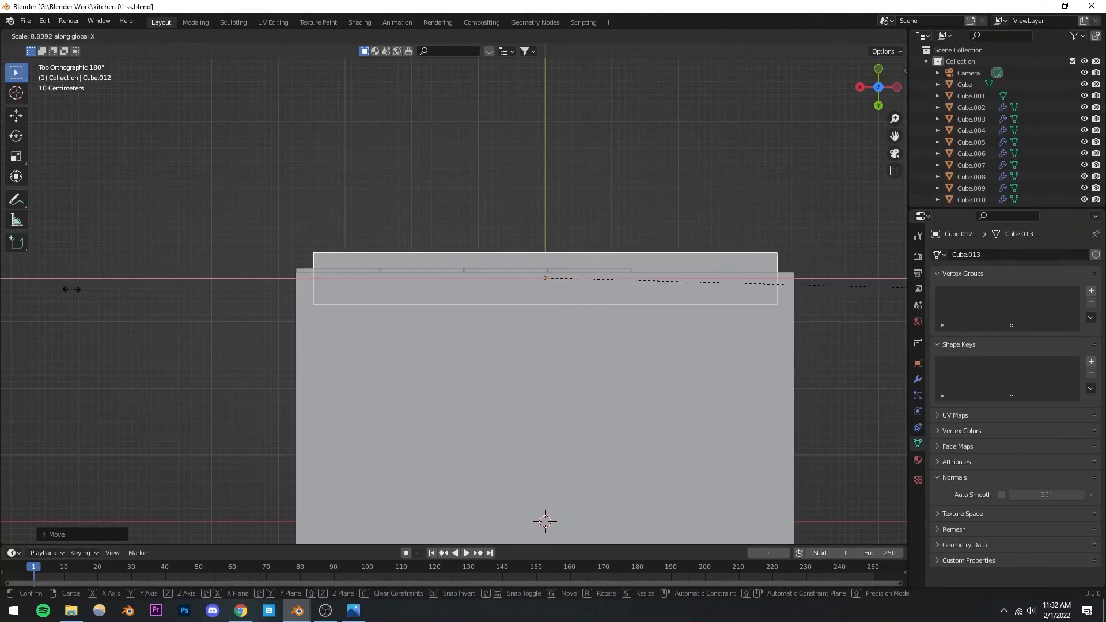
{"action": "left_click", "coordinate": [95, 293]}
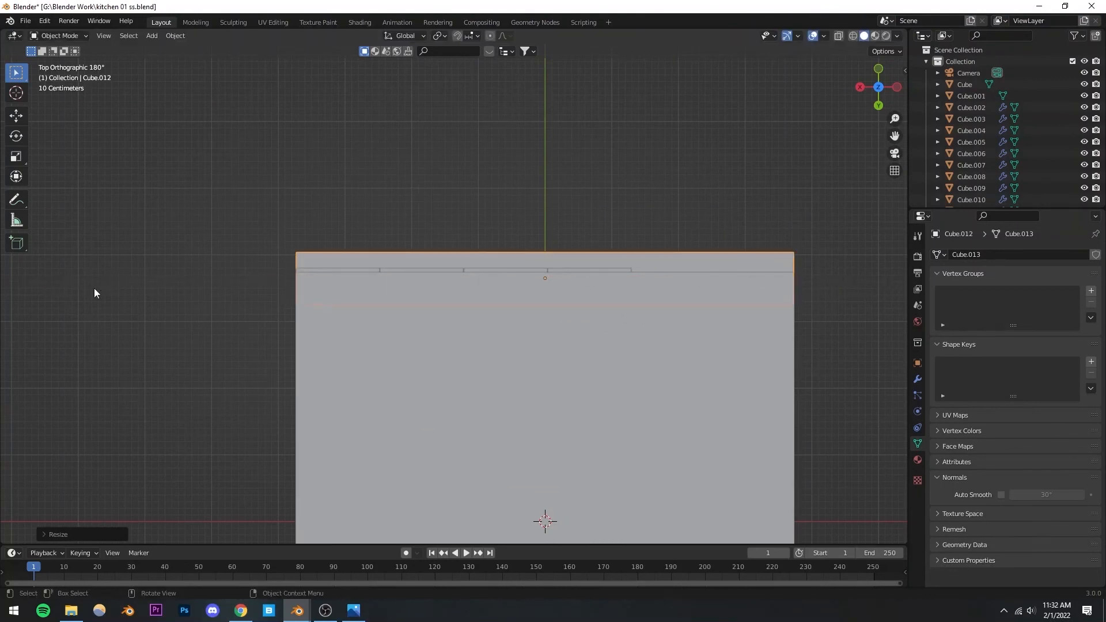
Turn on X-ray and move the plinth block along Y toward the back wall, recessing its front beneath the base cabinets
{"action": "middle_click_drag", "start_coordinate": [392, 324], "coordinate": [503, 296]}
{"action": "scroll", "coordinate": [503, 296], "scroll_direction": "up", "scroll_amount": 5}
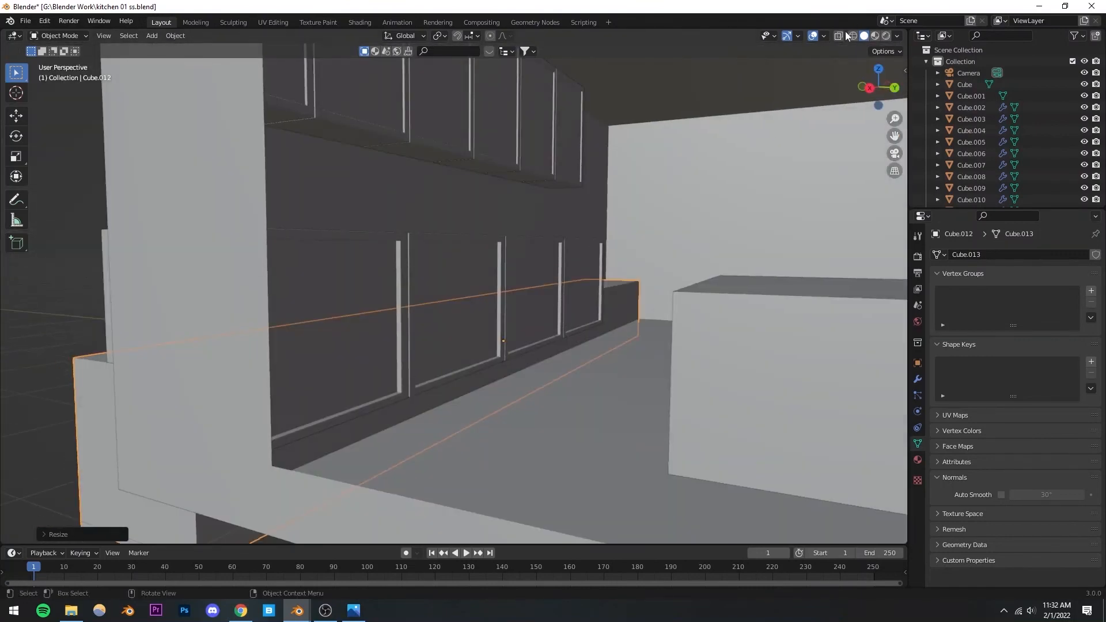
{"action": "left_click", "coordinate": [839, 36]}
{"action": "scroll", "coordinate": [453, 292], "scroll_direction": "down", "scroll_amount": 4}
{"action": "middle_click_drag", "start_coordinate": [452, 292], "coordinate": [574, 286]}
{"action": "key", "text": "g"}
{"action": "key", "text": "y"}
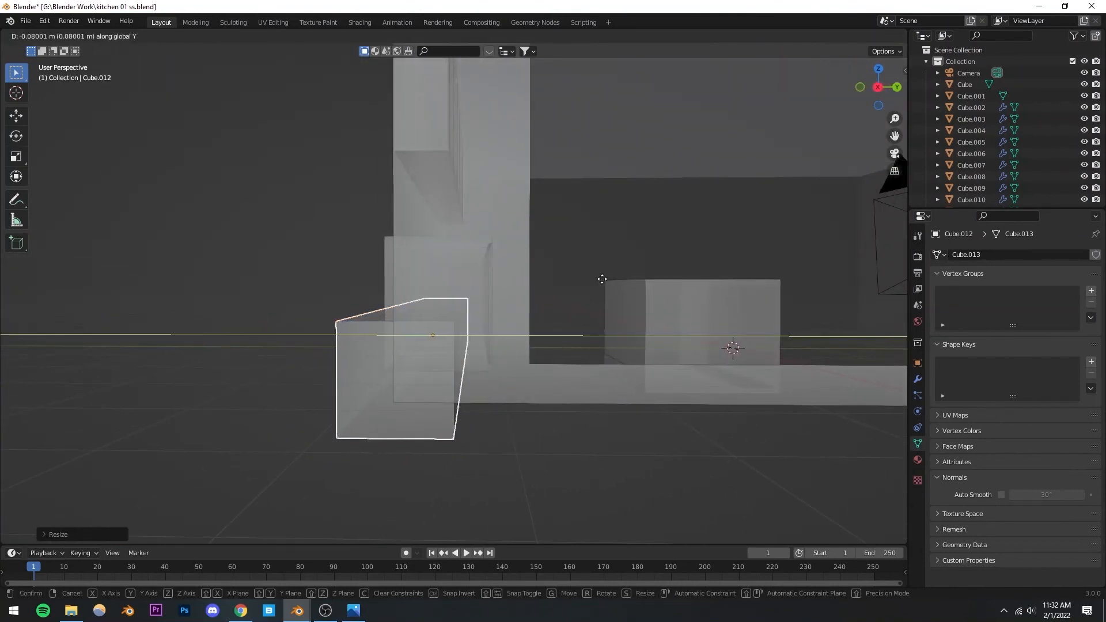
{"action": "left_click", "coordinate": [605, 278]}
Turn off X-ray, deselect the plinth block, and examine how it sits under the base cabinets through the camera
{"action": "key", "text": "KP_0"}
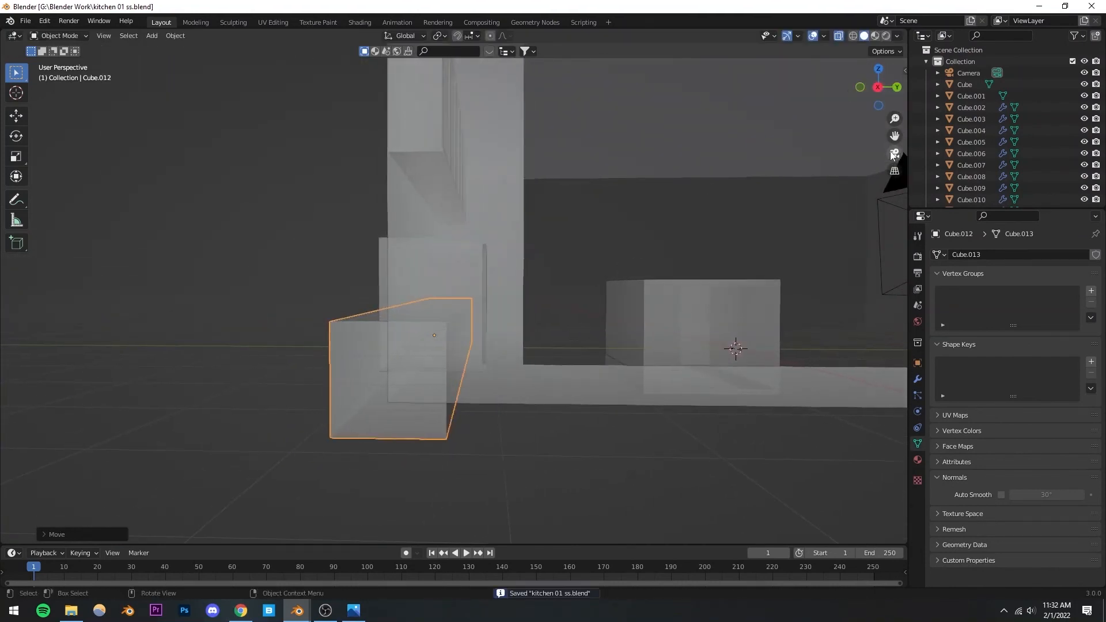
{"action": "left_click", "coordinate": [838, 39]}
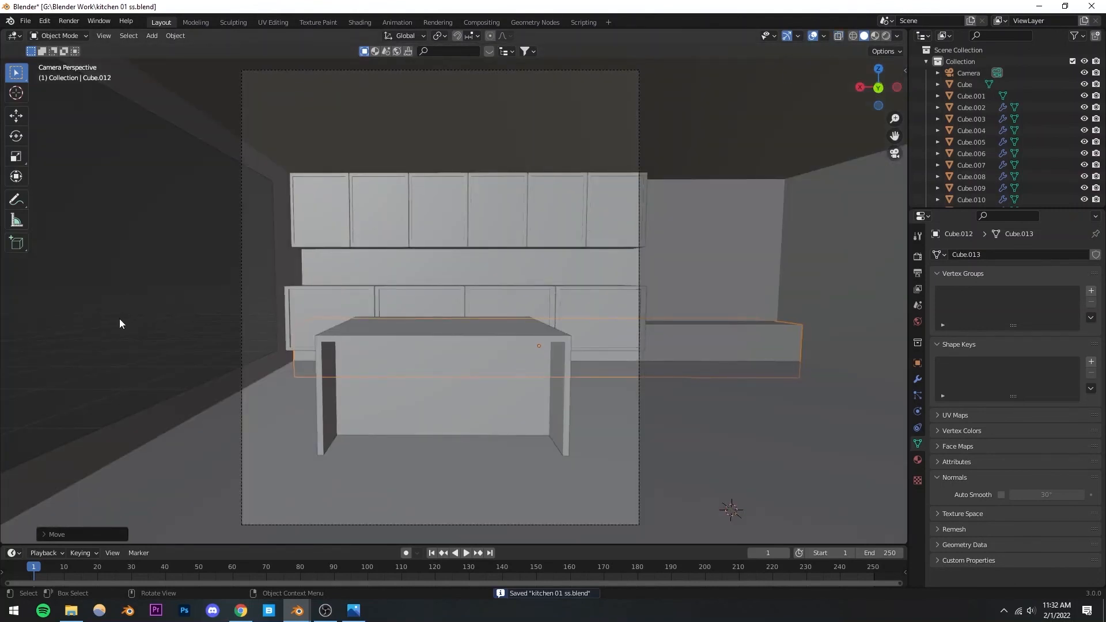
{"action": "left_click", "coordinate": [407, 327]}
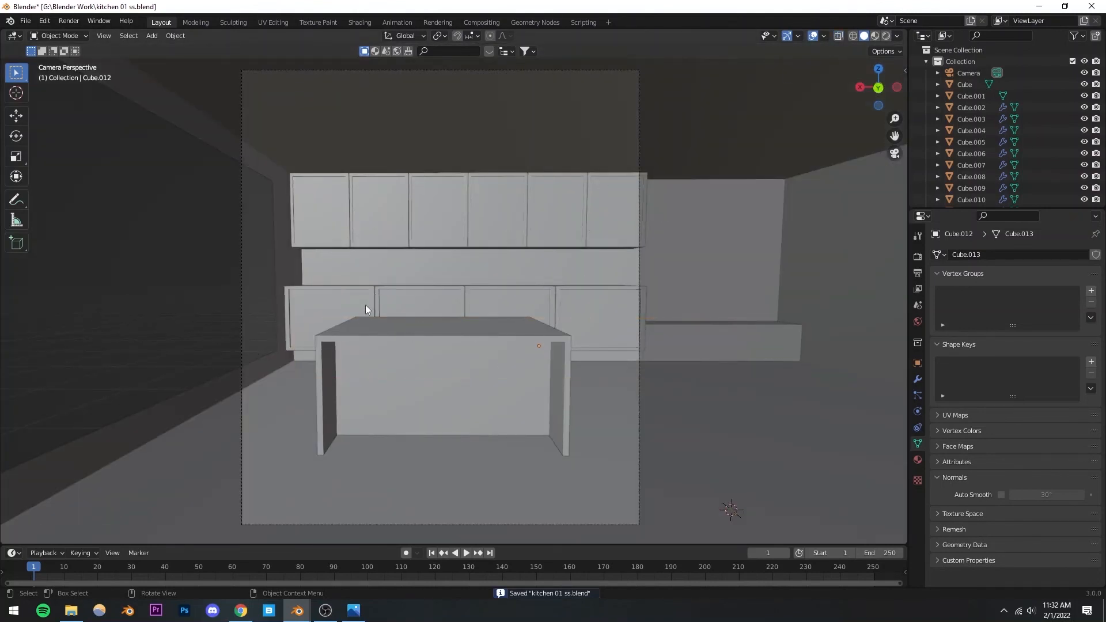
{"action": "scroll", "coordinate": [277, 361], "scroll_direction": "up", "scroll_amount": 6}
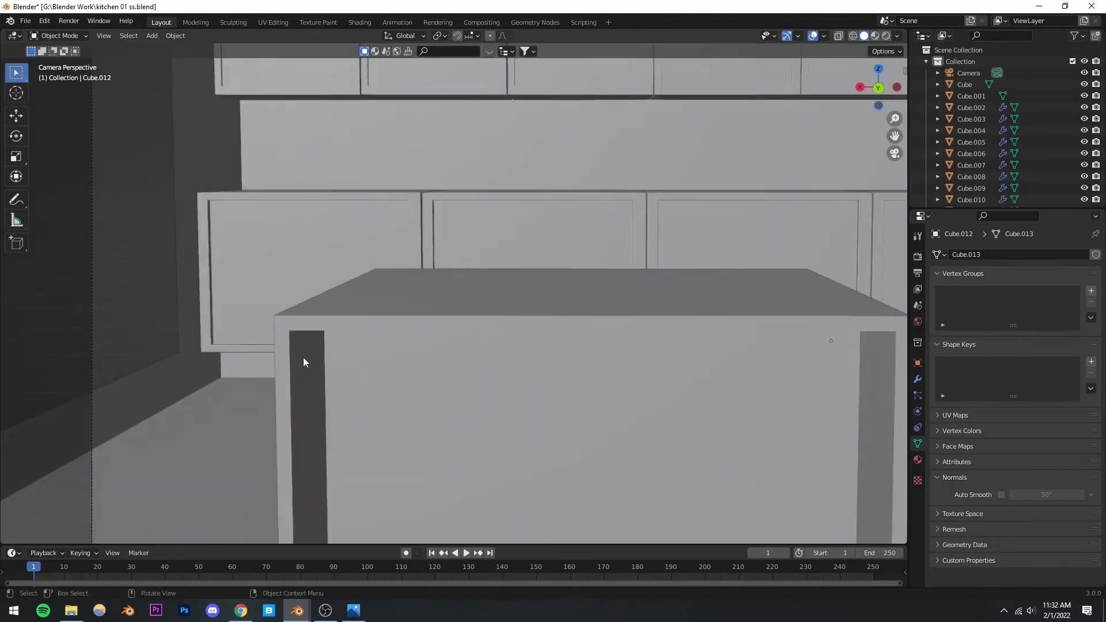
{"action": "scroll", "coordinate": [303, 362], "scroll_direction": "down", "scroll_amount": 8}
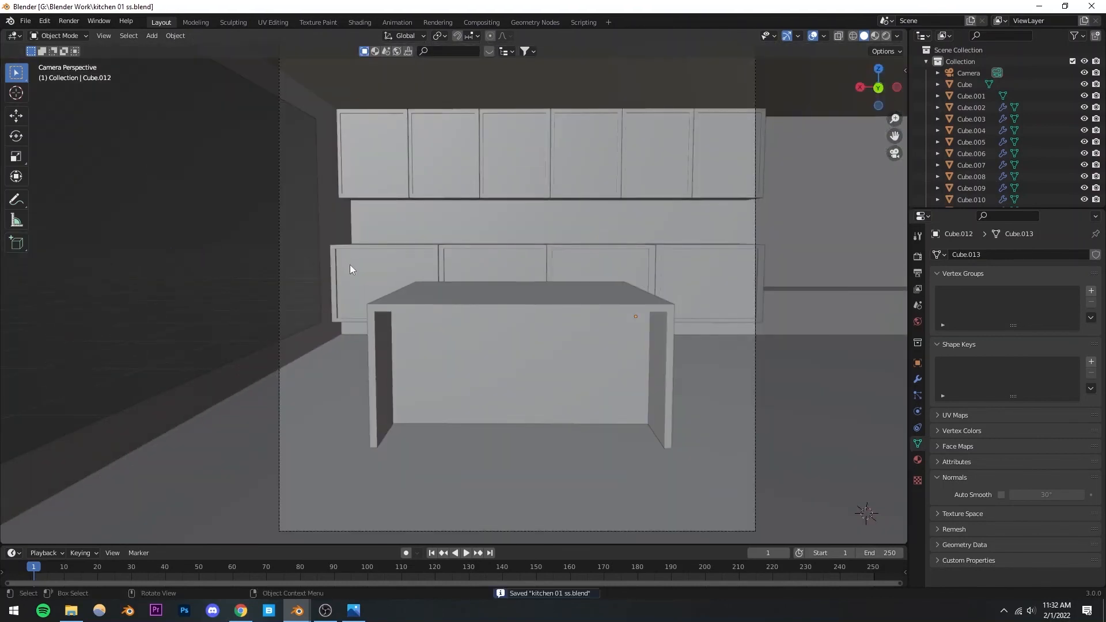
{"action": "mouse_move", "coordinate": [351, 266]}
{"action": "middle_mouse_down"}
{"action": "mouse_move", "coordinate": [466, 271]}
{"action": "mouse_move", "coordinate": [447, 263]}
{"action": "mouse_move", "coordinate": [324, 293]}
{"action": "mouse_move", "coordinate": [232, 259]}
{"action": "mouse_move", "coordinate": [363, 271]}
{"action": "middle_mouse_up"}
{"action": "key", "text": "KP_0"}
{"action": "mouse_move", "coordinate": [452, 296]}
{"action": "middle_mouse_down"}
{"action": "mouse_move", "coordinate": [449, 282]}
{"action": "mouse_move", "coordinate": [432, 301]}
{"action": "middle_mouse_up"}
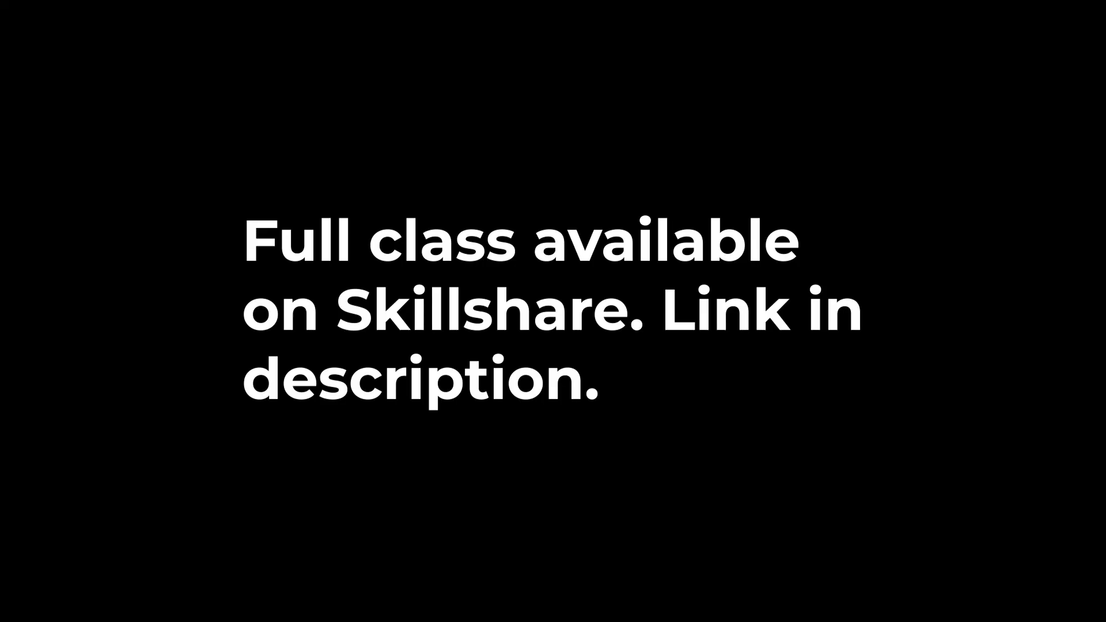